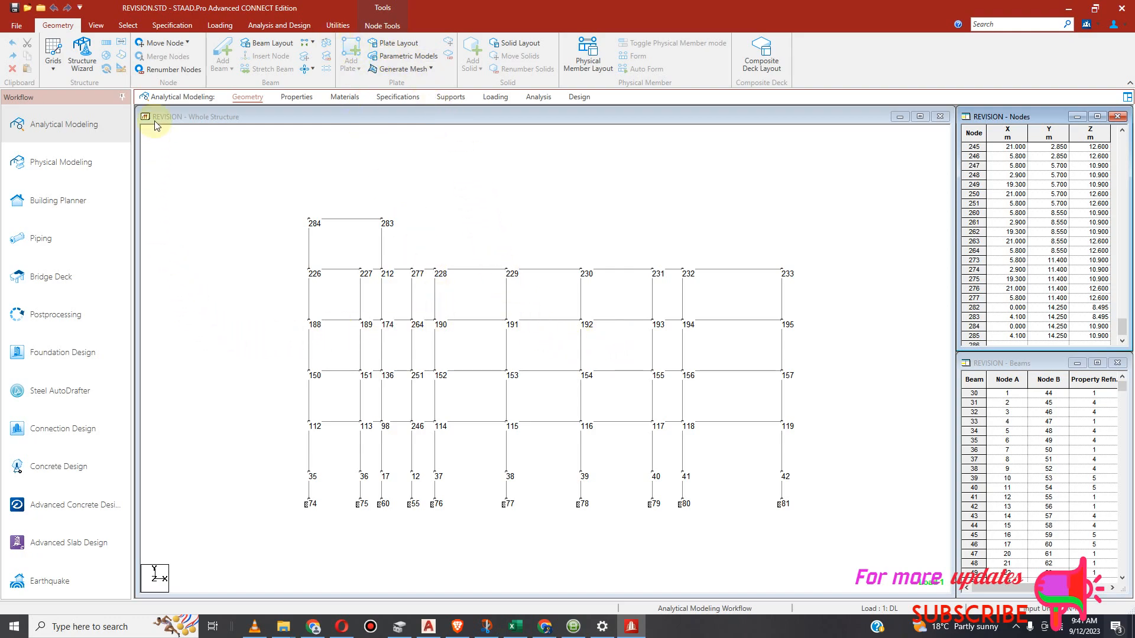
Show the whole structure in plan view from above to examine its floor layout.
{"action": "left_click", "coordinate": [95, 26]}
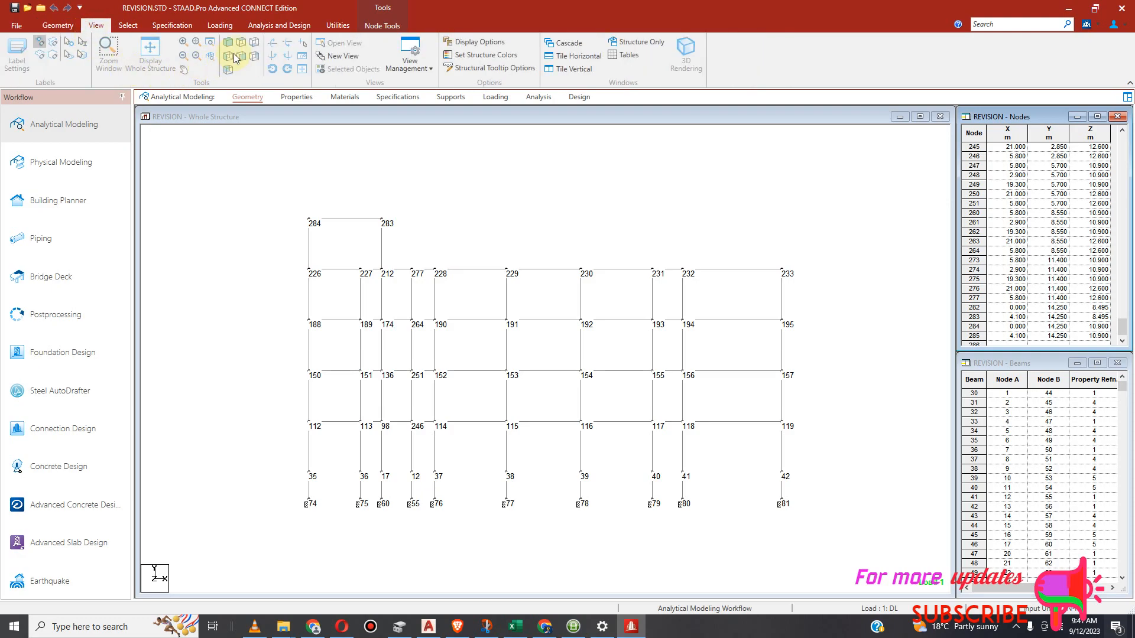
{"action": "scroll", "coordinate": [526, 342], "scroll_direction": "down", "scroll_amount": 1}
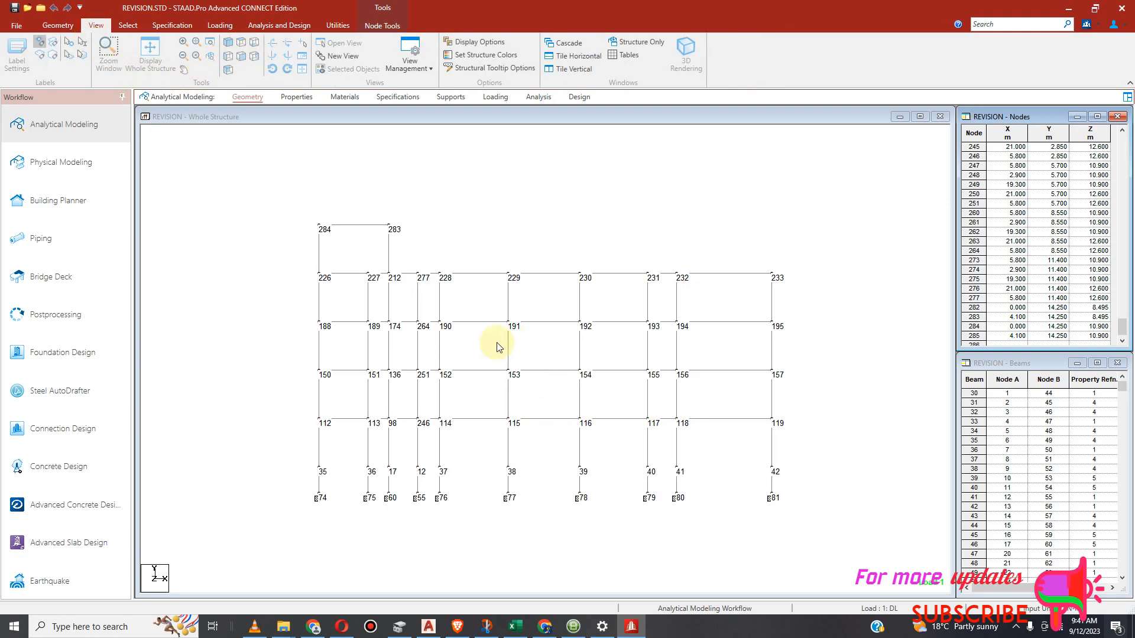
{"action": "left_click", "coordinate": [311, 176]}
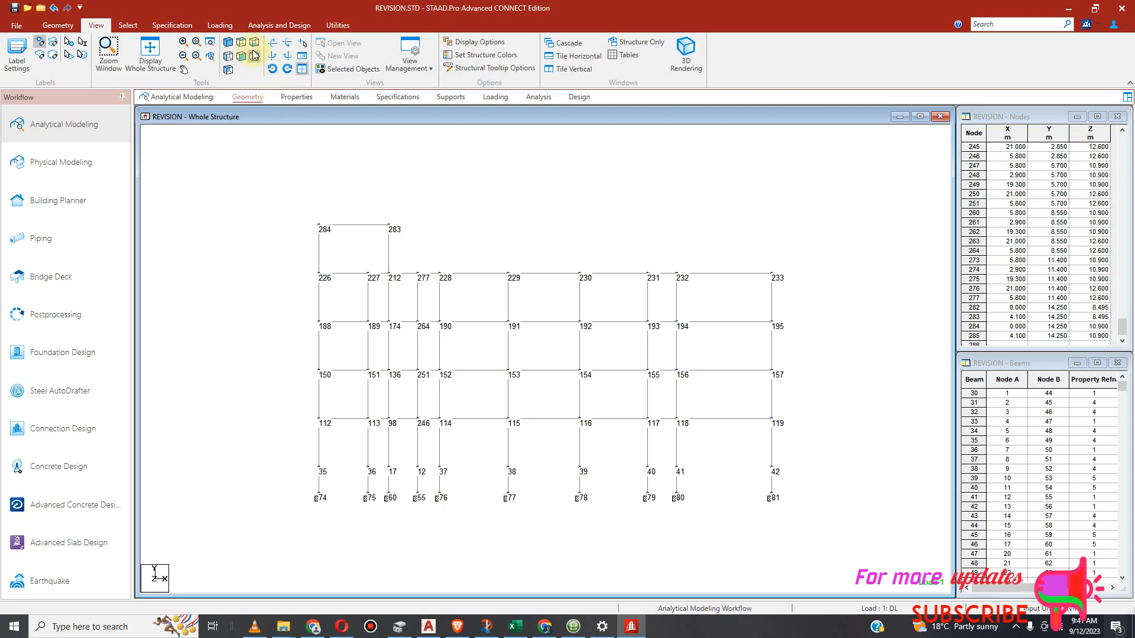
{"action": "left_click", "coordinate": [240, 45]}
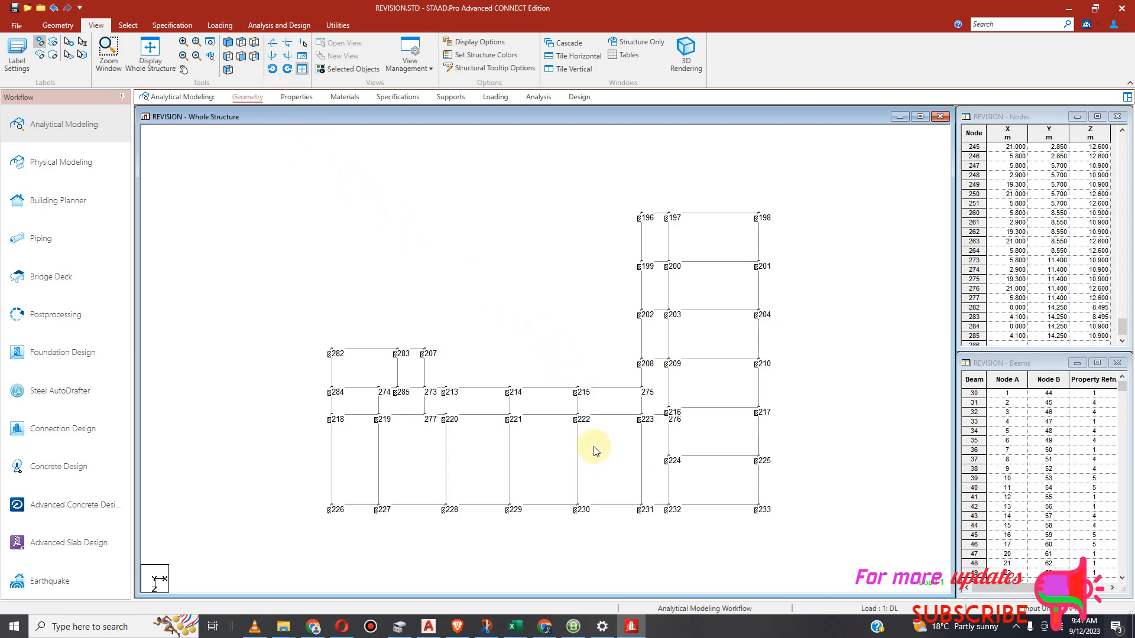
{"action": "scroll", "coordinate": [577, 435], "scroll_direction": "up", "scroll_amount": 1}
{"action": "scroll", "coordinate": [606, 435], "scroll_direction": "down", "scroll_amount": 2}
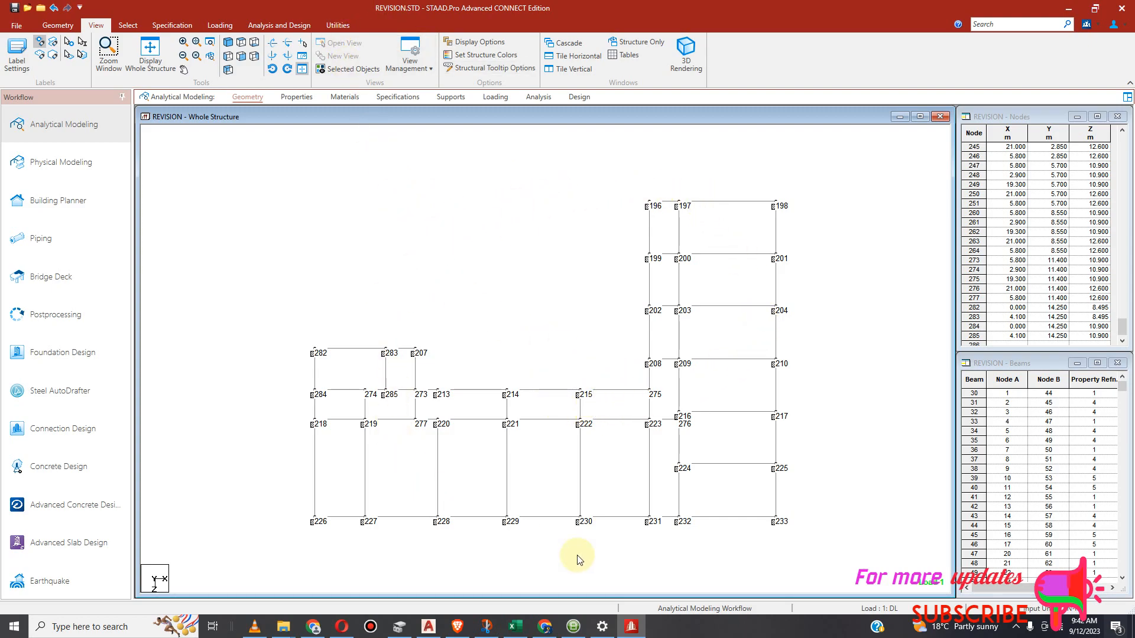
Save the modified structure and open its command file in the STAAD editor.
{"action": "left_click", "coordinate": [339, 26]}
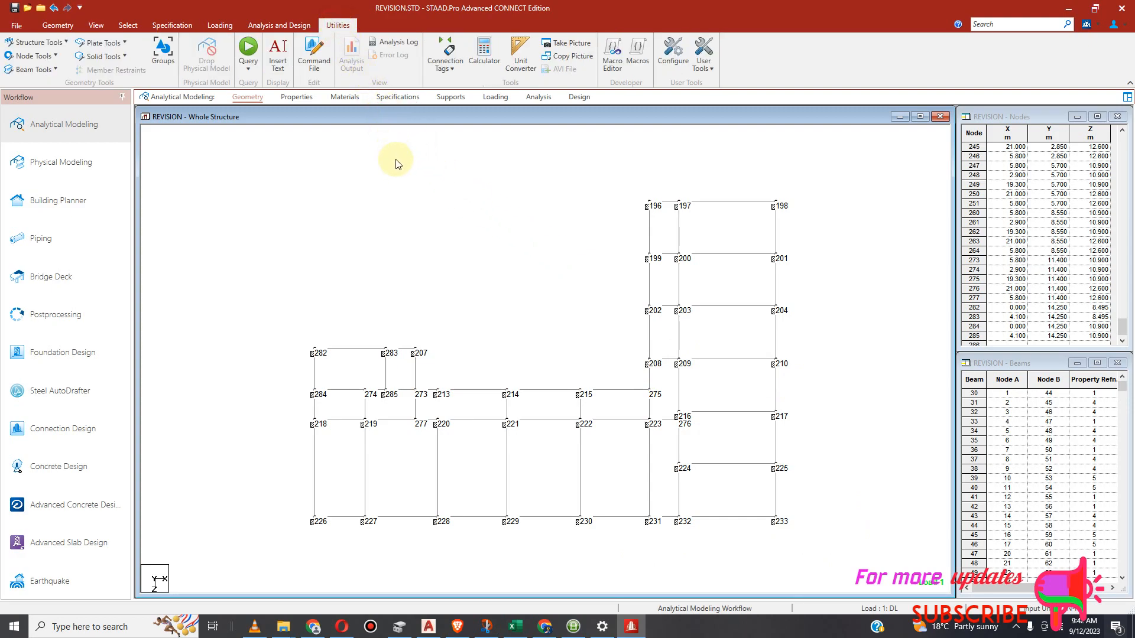
{"action": "left_click", "coordinate": [317, 74]}
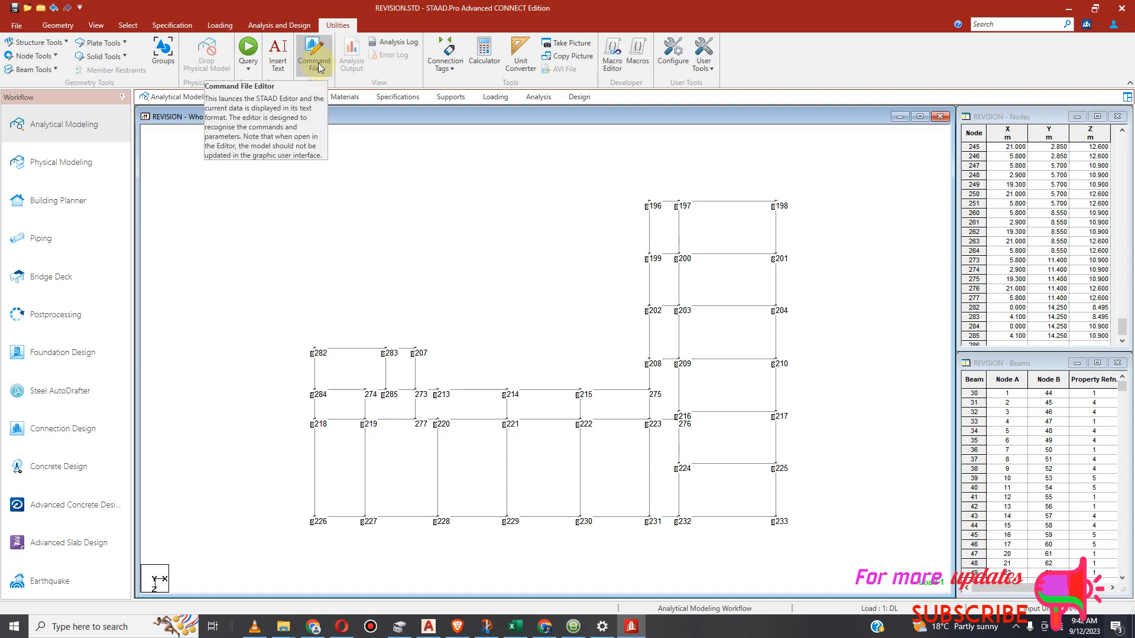
{"action": "left_click", "coordinate": [318, 67]}
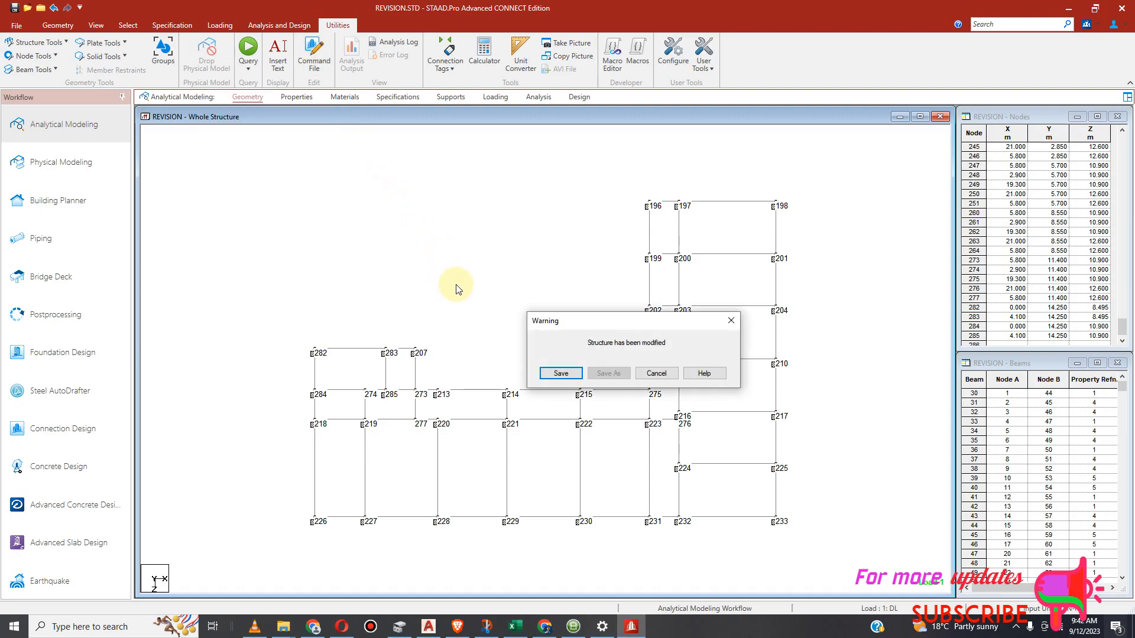
{"action": "left_click", "coordinate": [552, 373]}
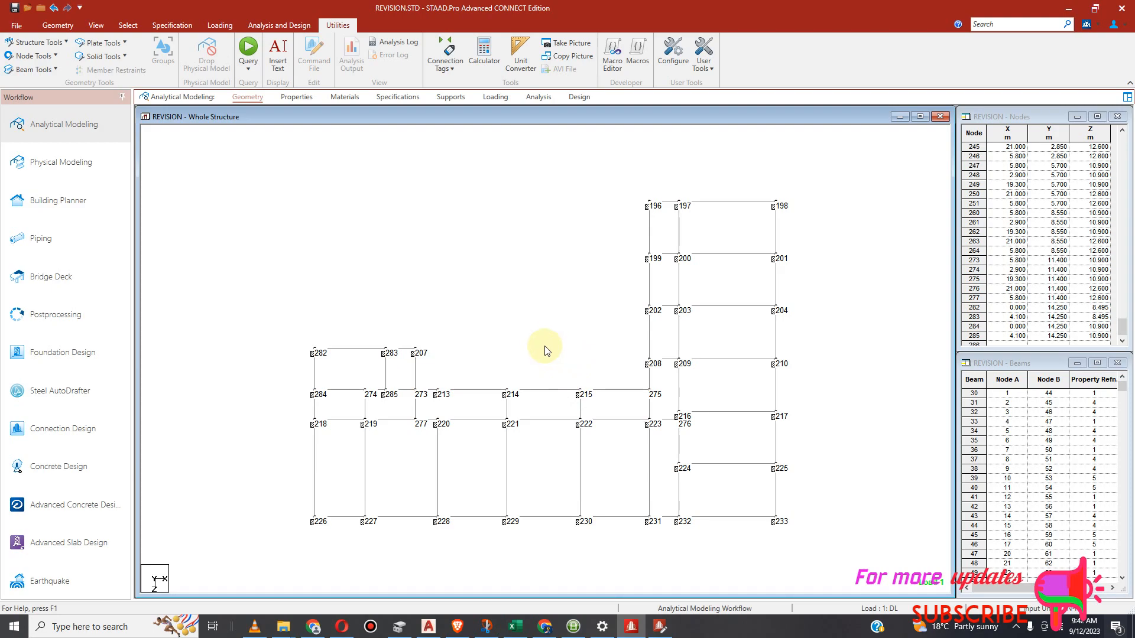
{"action": "left_click", "coordinate": [660, 627]}
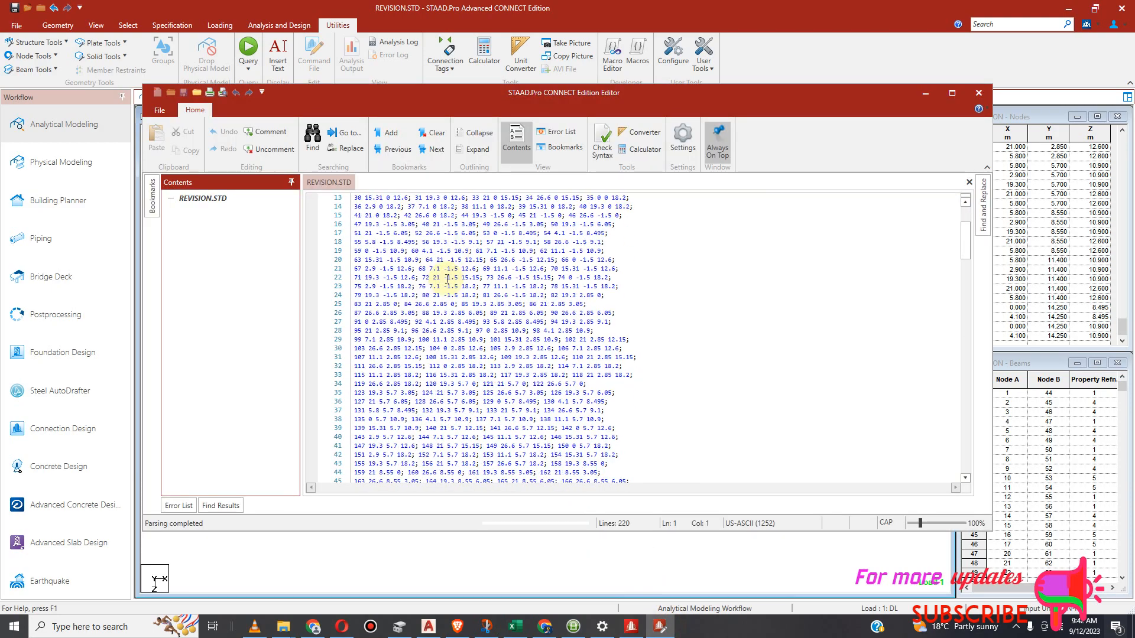
Enter the command PRINT CG on the line between END CONCRETE DESIGN and FINISH, and close the editor saving the changes to REVISION.STD.
{"action": "scroll", "coordinate": [448, 278], "scroll_direction": "down", "scroll_amount": 20}
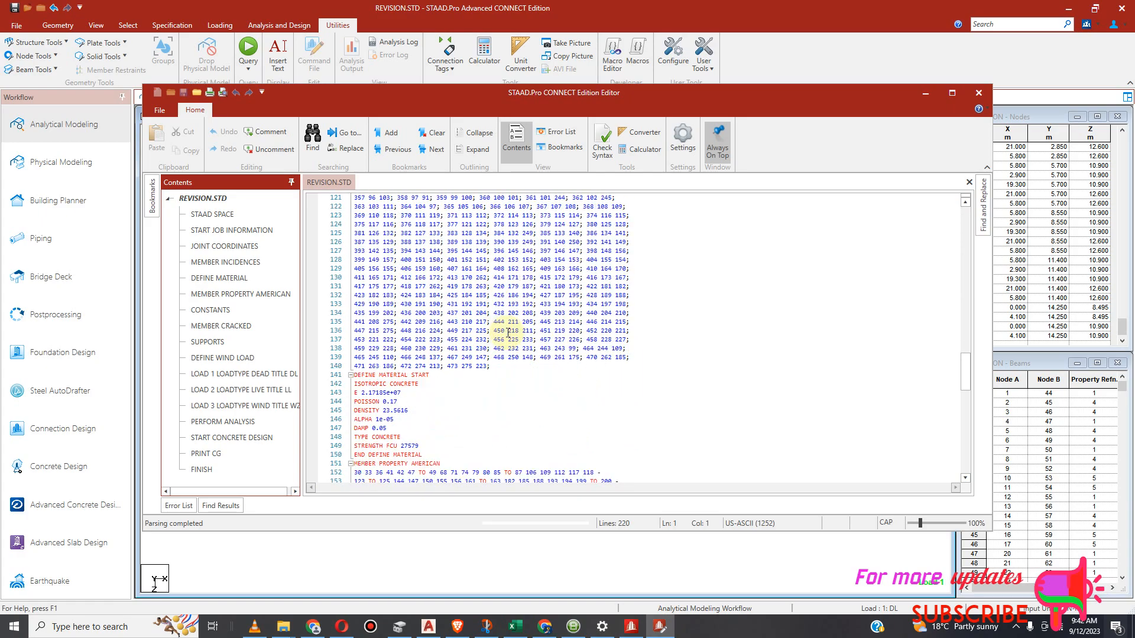
{"action": "scroll", "coordinate": [508, 333], "scroll_direction": "down", "scroll_amount": 9}
{"action": "left_click_drag", "start_coordinate": [964, 417], "coordinate": [962, 468]}
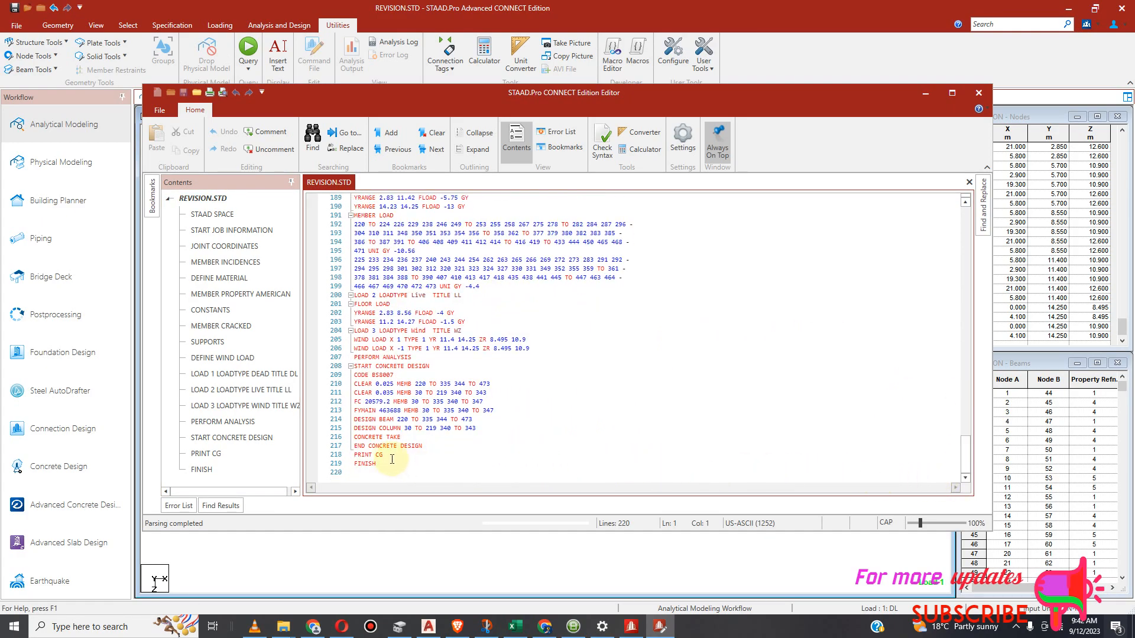
{"action": "scroll", "coordinate": [471, 353], "scroll_direction": "up", "scroll_amount": 4}
{"action": "scroll", "coordinate": [493, 330], "scroll_direction": "down", "scroll_amount": 4}
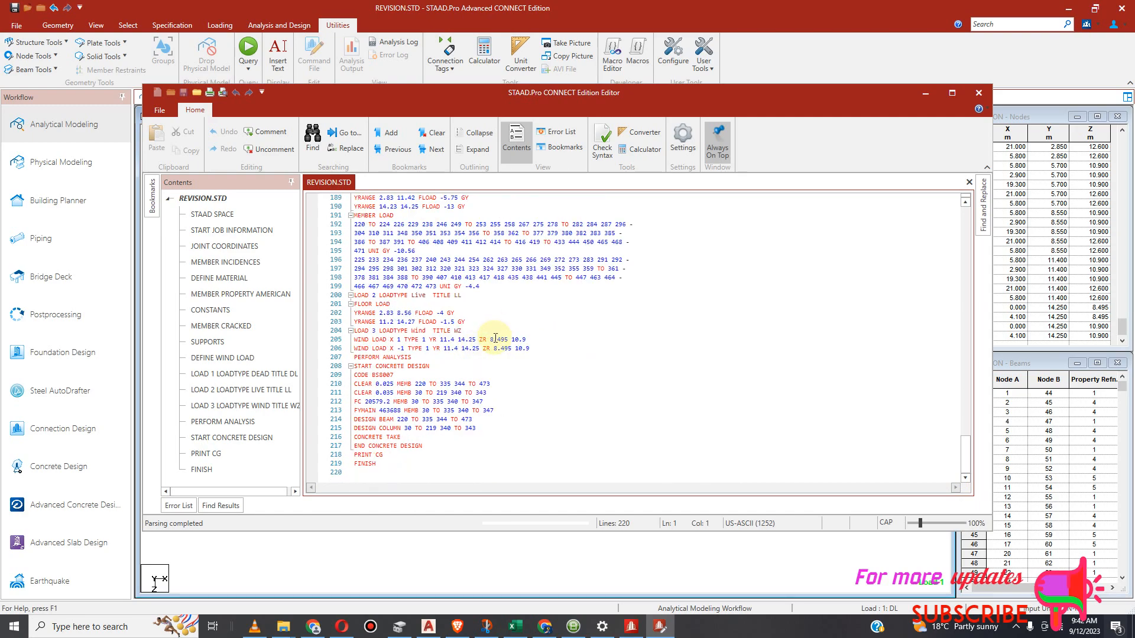
{"action": "left_click", "coordinate": [389, 454]}
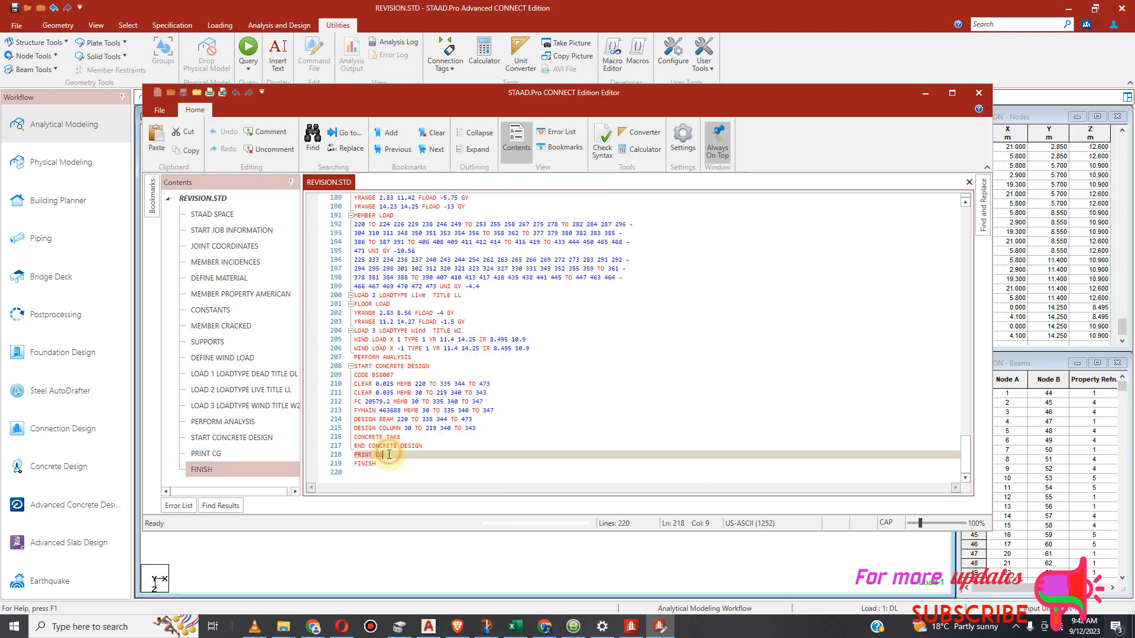
{"action": "left_click_drag", "start_coordinate": [389, 455], "coordinate": [368, 458]}
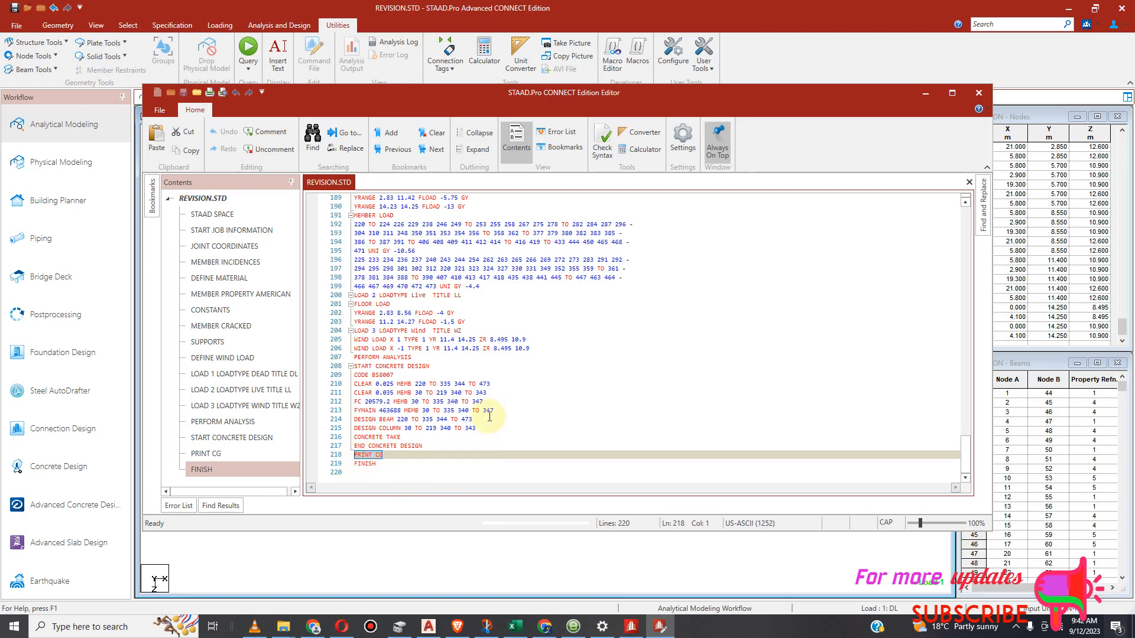
{"action": "type", "text": "PRINT"}
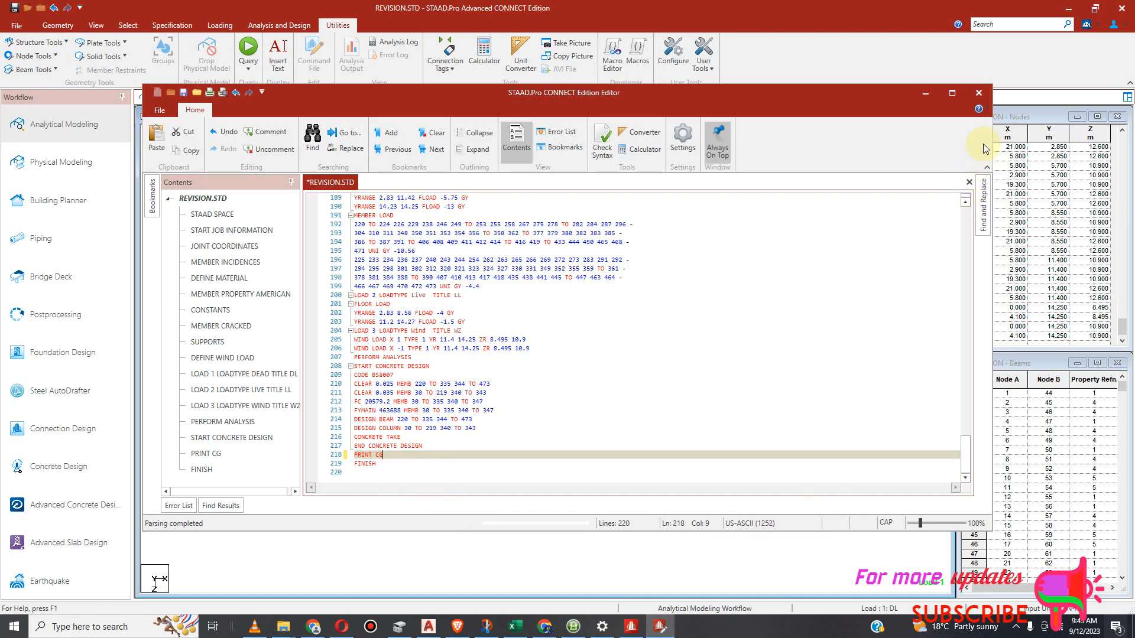
{"action": "left_click", "coordinate": [979, 93]}
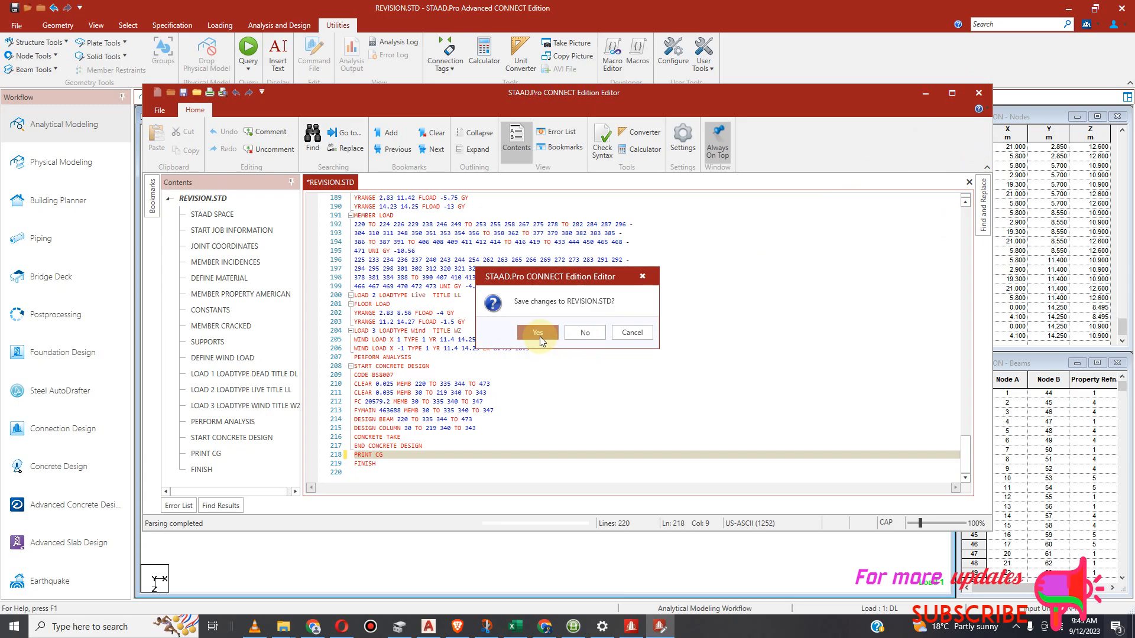
{"action": "left_click", "coordinate": [541, 332]}
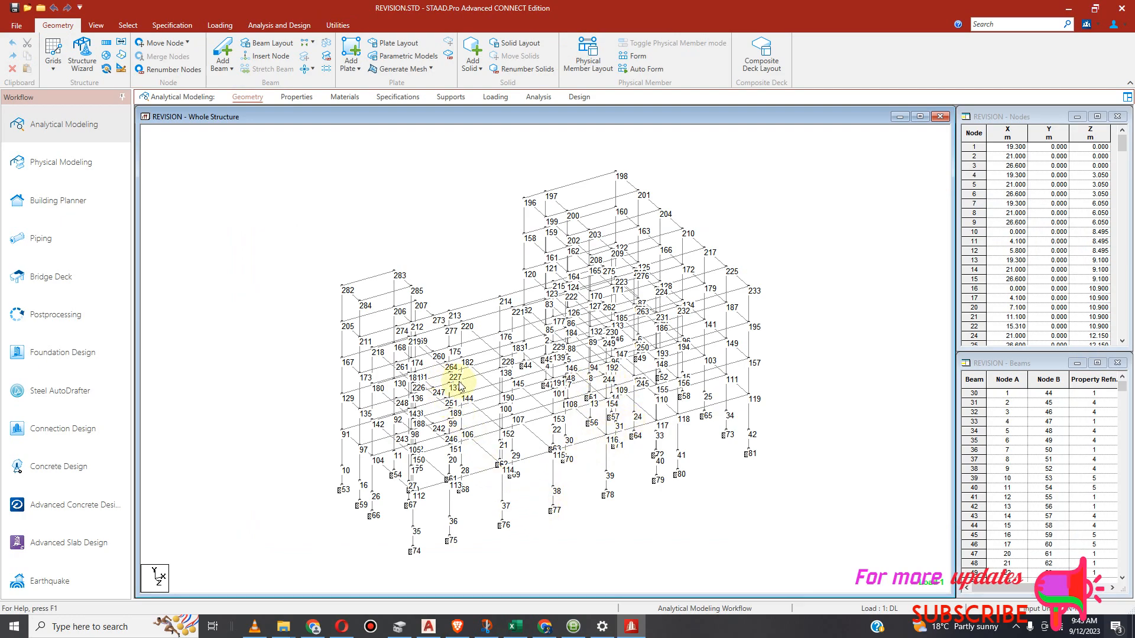
Hide the node numbers on the 3D view of the whole structure.
{"action": "scroll", "coordinate": [460, 339], "scroll_direction": "down", "scroll_amount": 1}
{"action": "scroll", "coordinate": [460, 342], "scroll_direction": "down", "scroll_amount": 1}
{"action": "scroll", "coordinate": [468, 356], "scroll_direction": "up", "scroll_amount": 1}
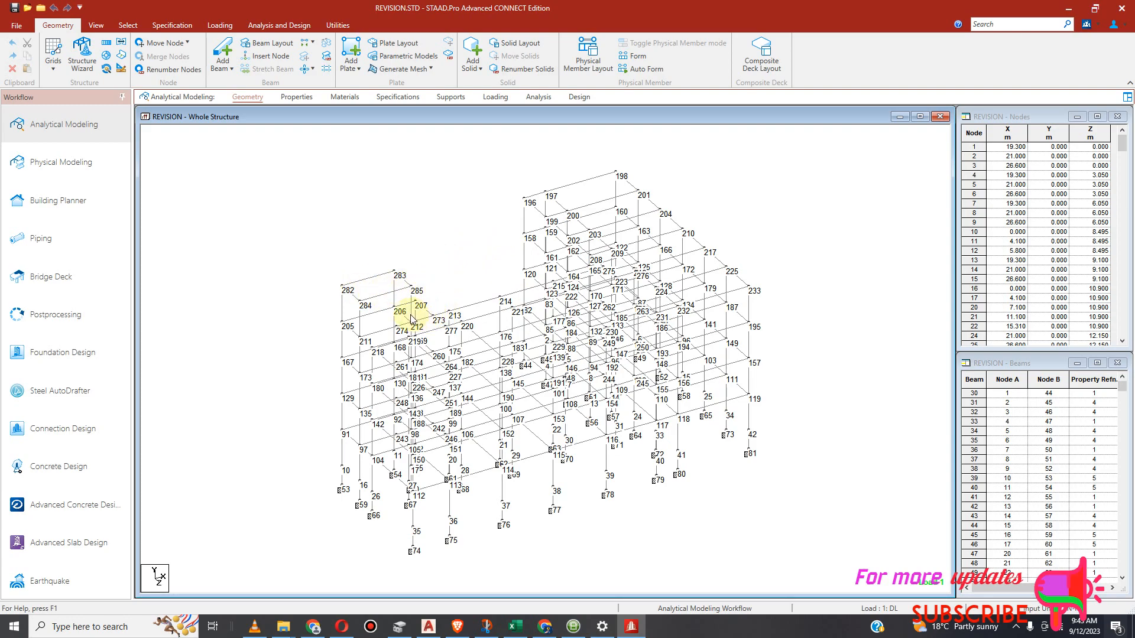
{"action": "key", "text": "shift+n"}
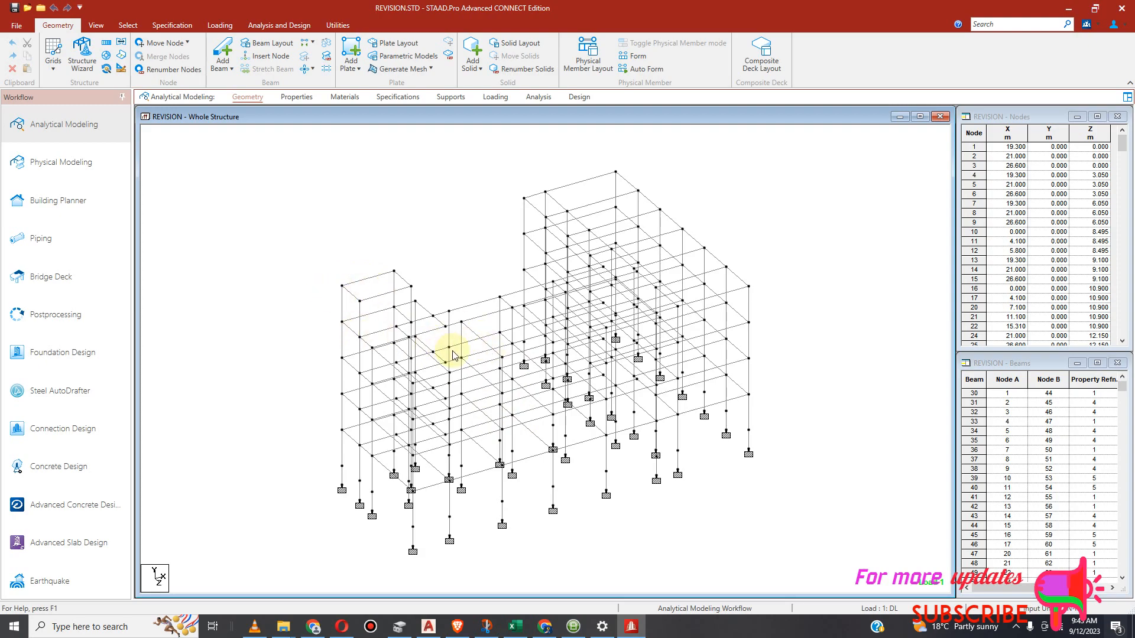
{"action": "key", "text": "shift+n"}
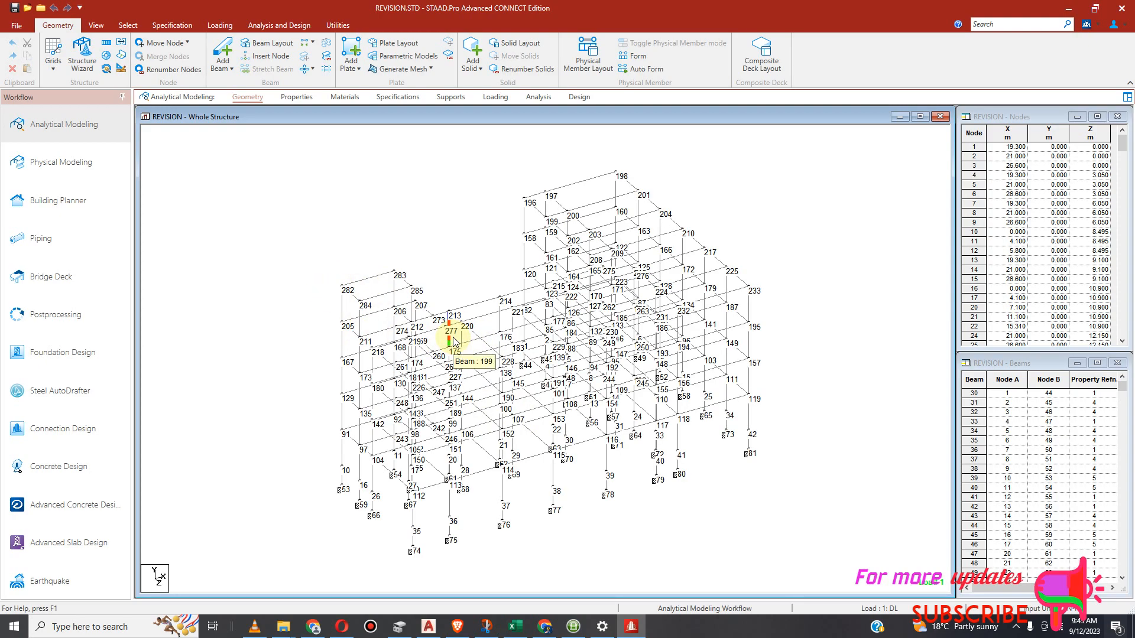
{"action": "key", "text": "shift+n"}
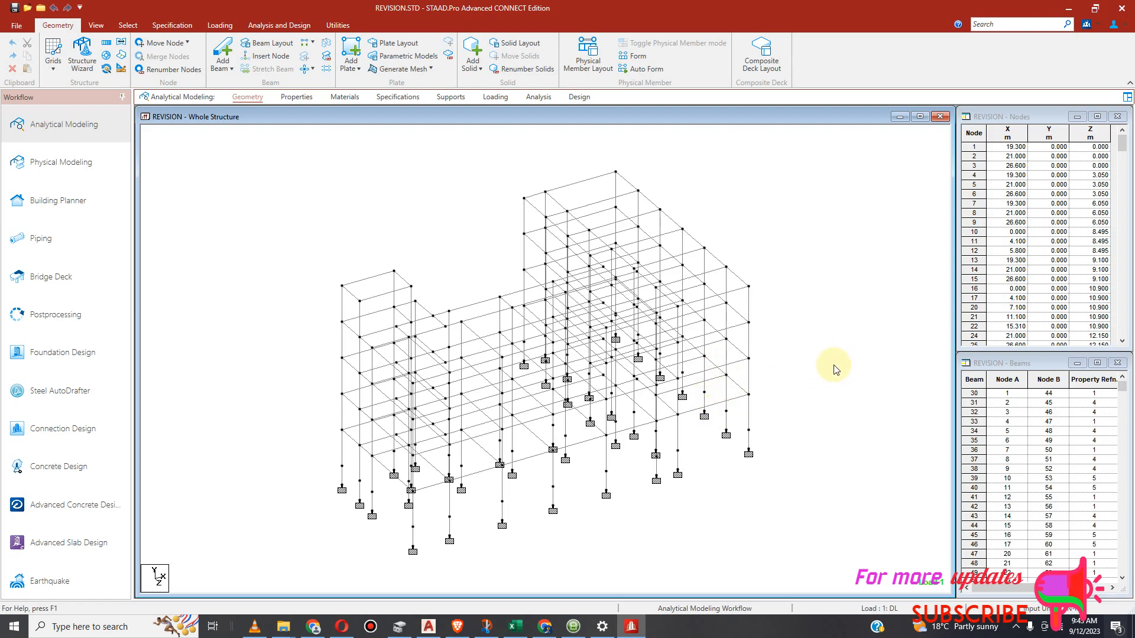
{"action": "scroll", "coordinate": [813, 349], "scroll_direction": "down", "scroll_amount": 1}
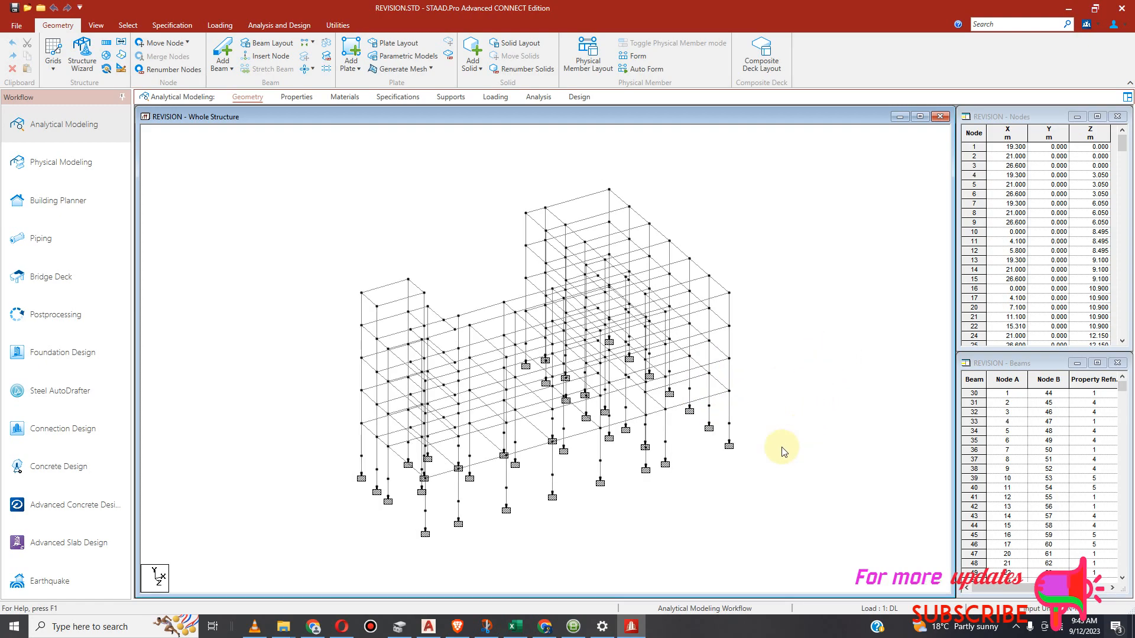
Run the analysis of the structure and open the resulting output file.
{"action": "left_click", "coordinate": [270, 24]}
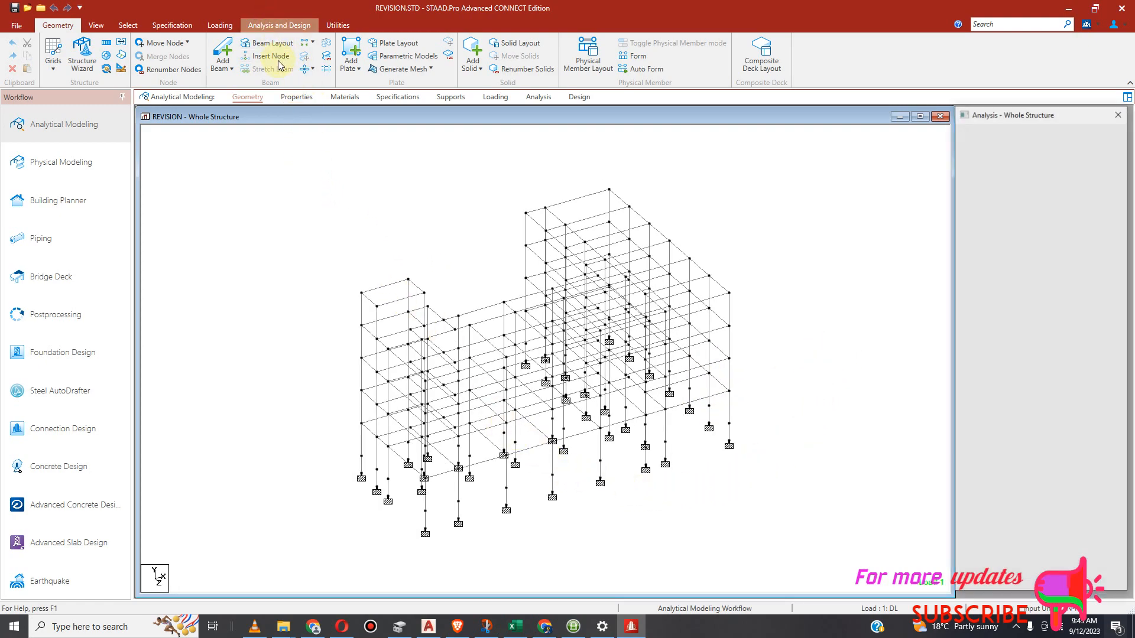
{"action": "left_click", "coordinate": [189, 71]}
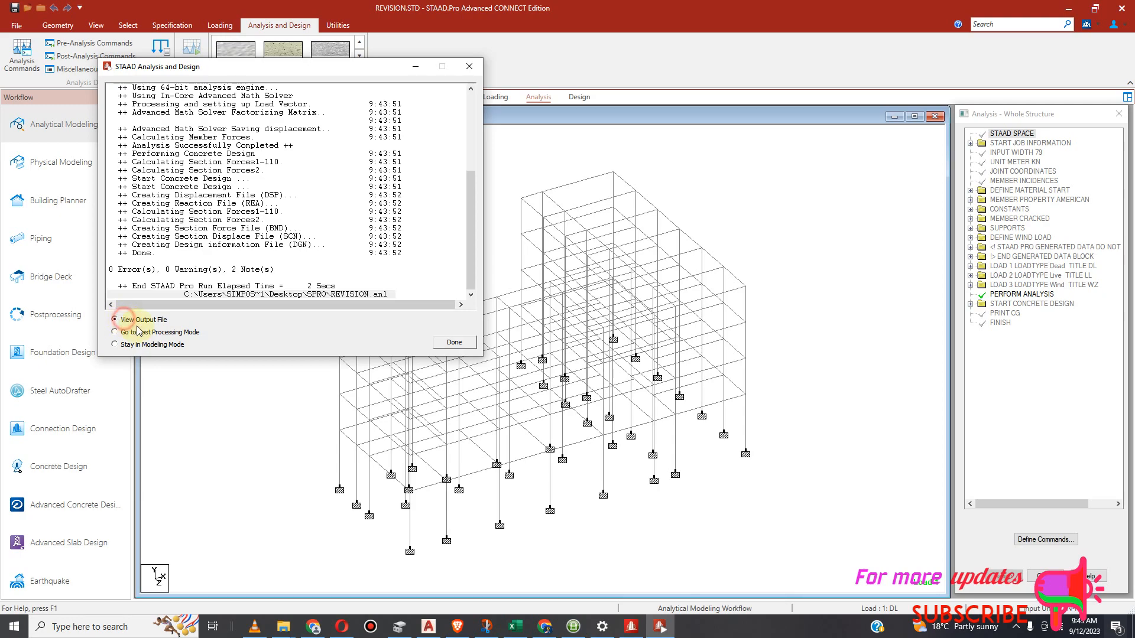
{"action": "left_click", "coordinate": [450, 343]}
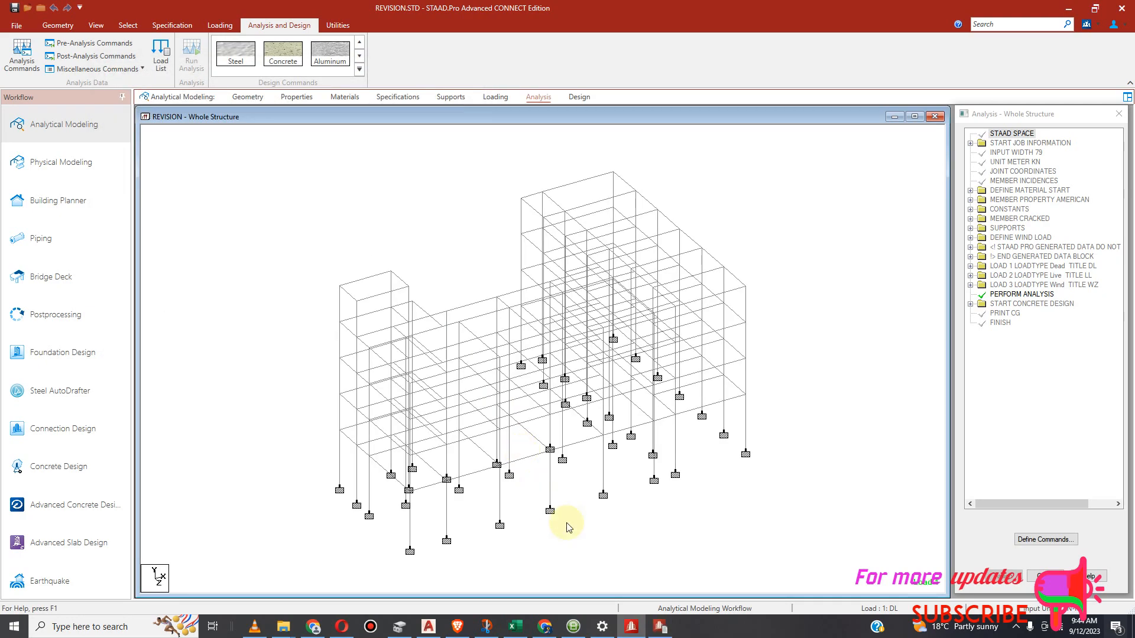
{"action": "left_click", "coordinate": [660, 627]}
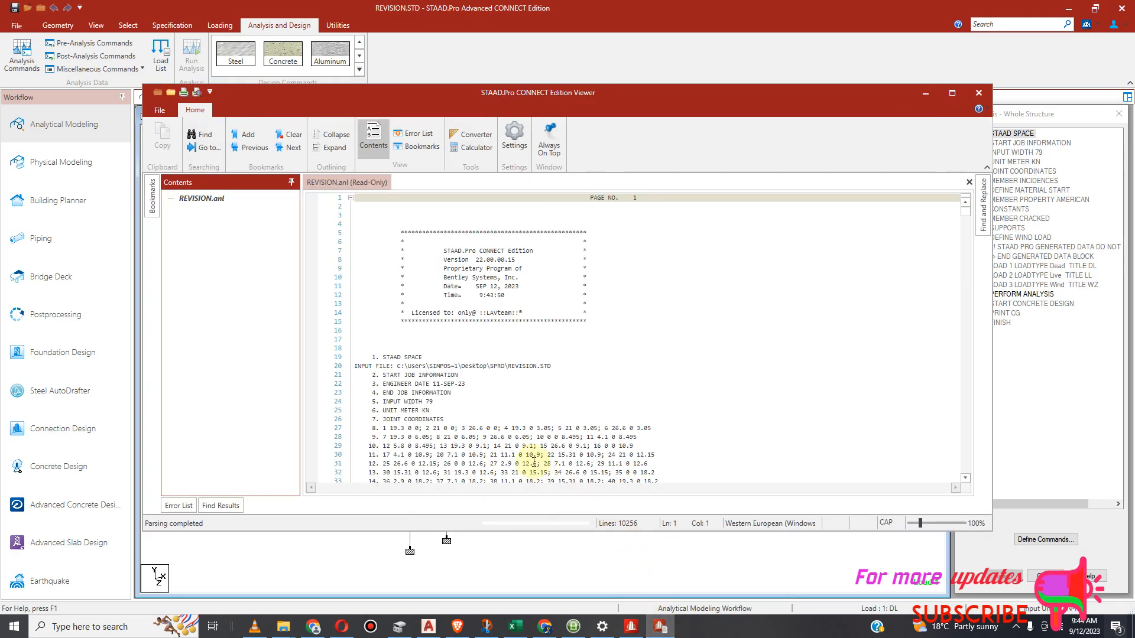
Look through the output file down to the column design results of the concrete design.
{"action": "scroll", "coordinate": [438, 361], "scroll_direction": "down", "scroll_amount": 1}
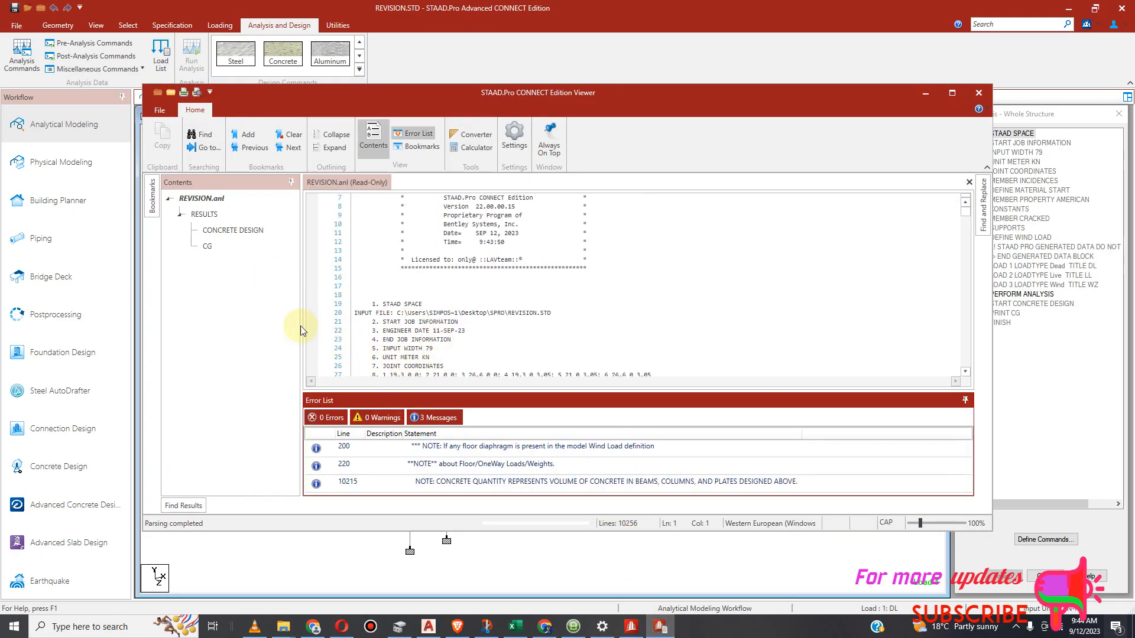
{"action": "left_click", "coordinate": [222, 253]}
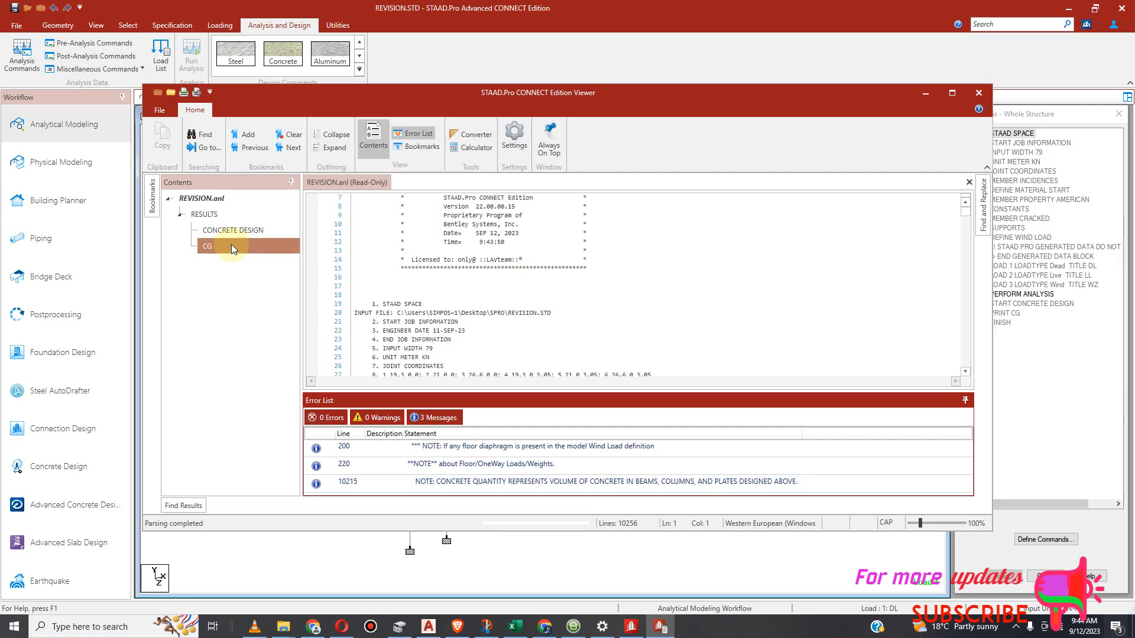
{"action": "left_click", "coordinate": [246, 233]}
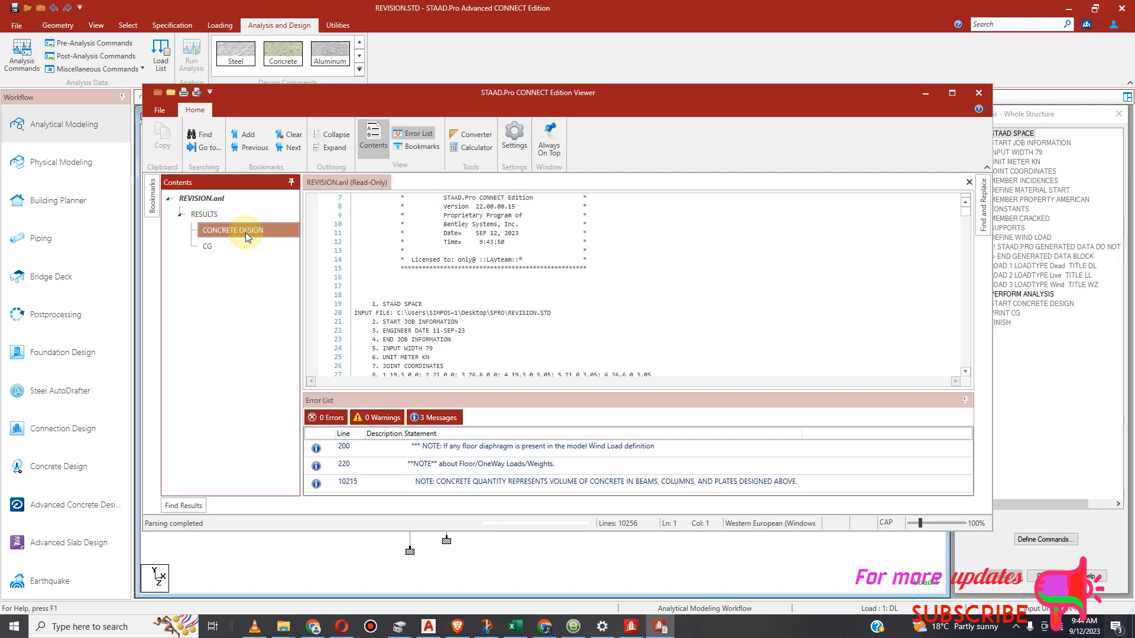
{"action": "scroll", "coordinate": [590, 300], "scroll_direction": "down", "scroll_amount": 6}
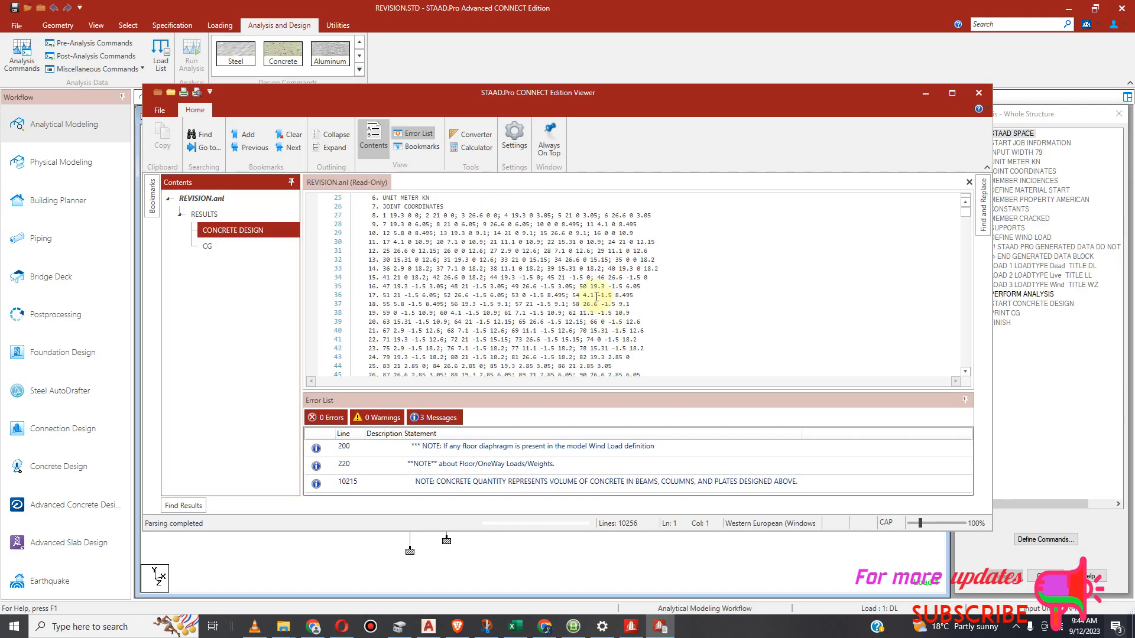
{"action": "scroll", "coordinate": [610, 306], "scroll_direction": "down", "scroll_amount": 20}
{"action": "left_click_drag", "start_coordinate": [964, 214], "coordinate": [944, 328]}
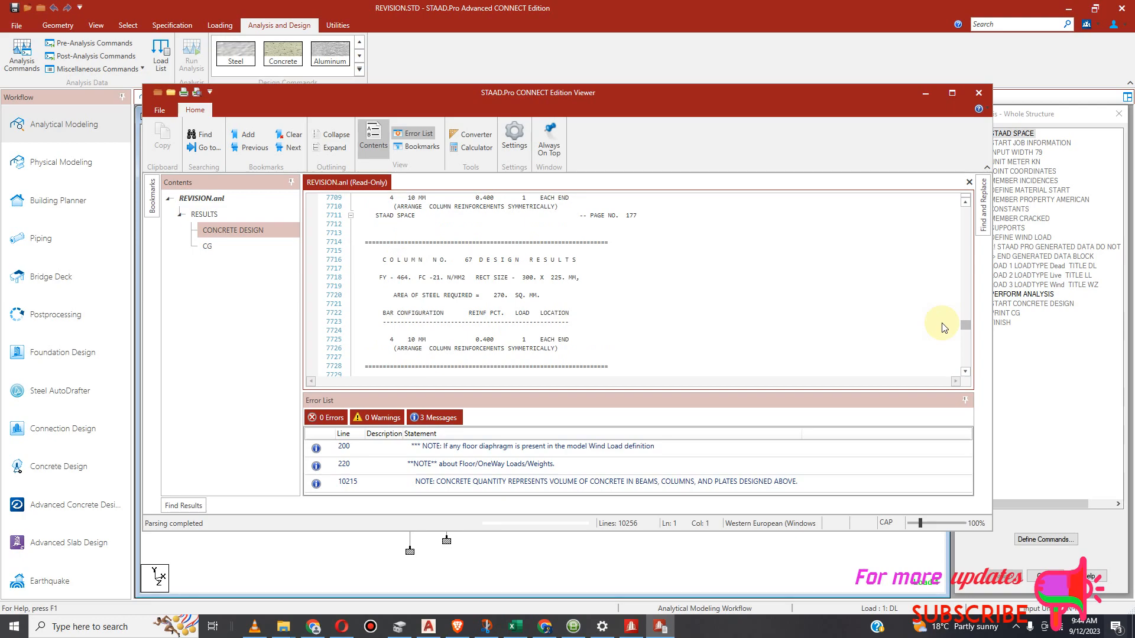
Go to the CG results in the output file to read the structure's center of gravity and total self weight.
{"action": "left_click", "coordinate": [214, 246]}
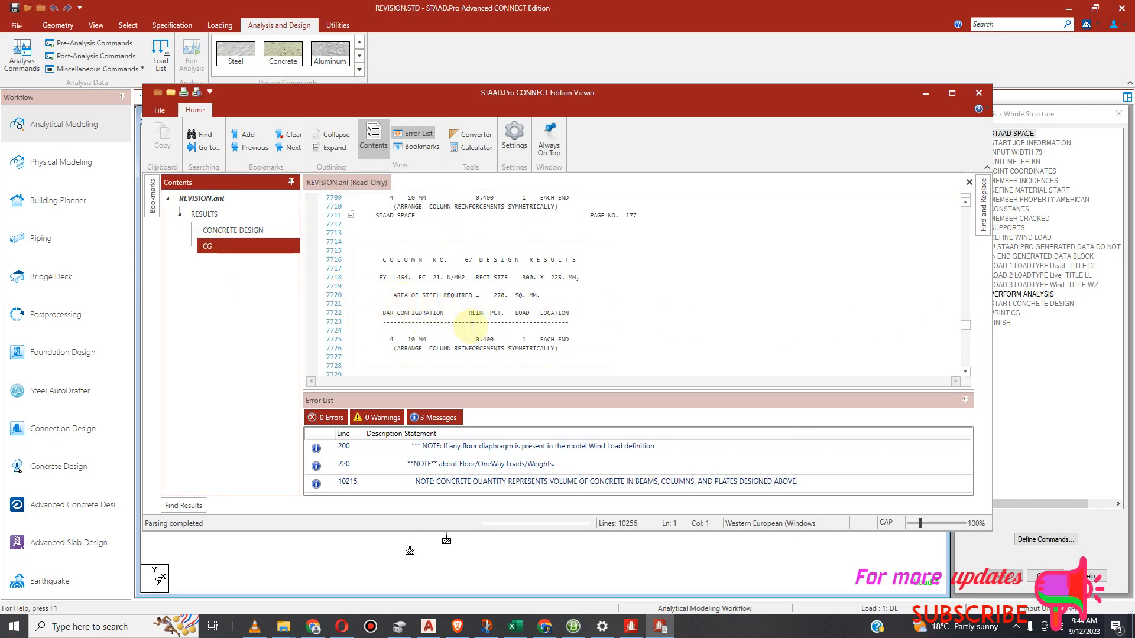
{"action": "left_click", "coordinate": [239, 251]}
{"action": "scroll", "coordinate": [538, 313], "scroll_direction": "up", "scroll_amount": 3}
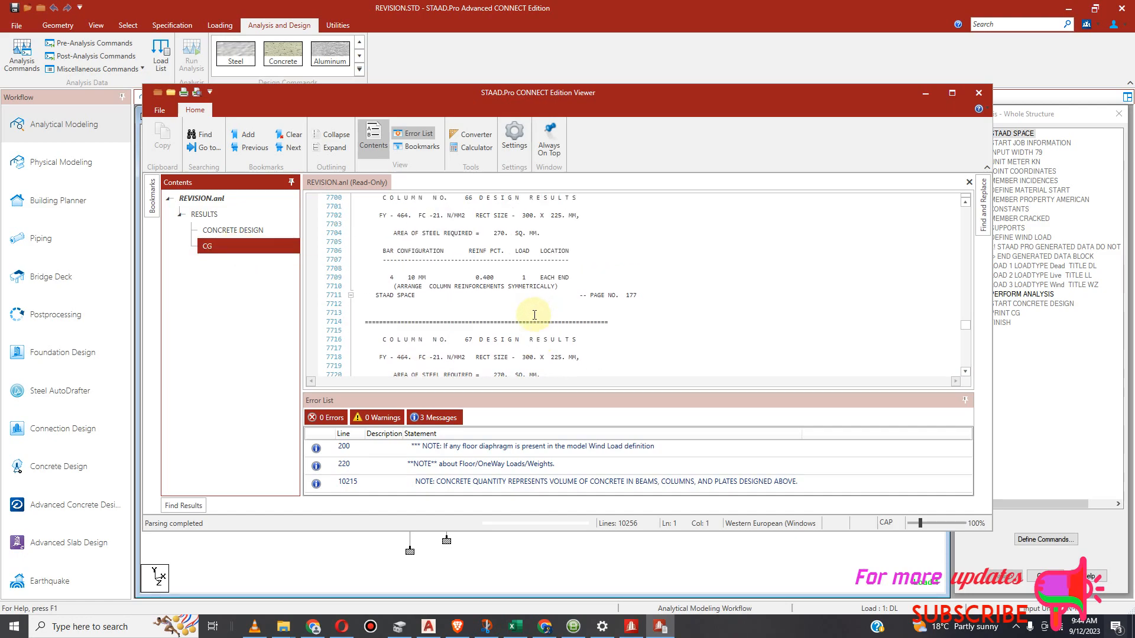
{"action": "left_click", "coordinate": [234, 245]}
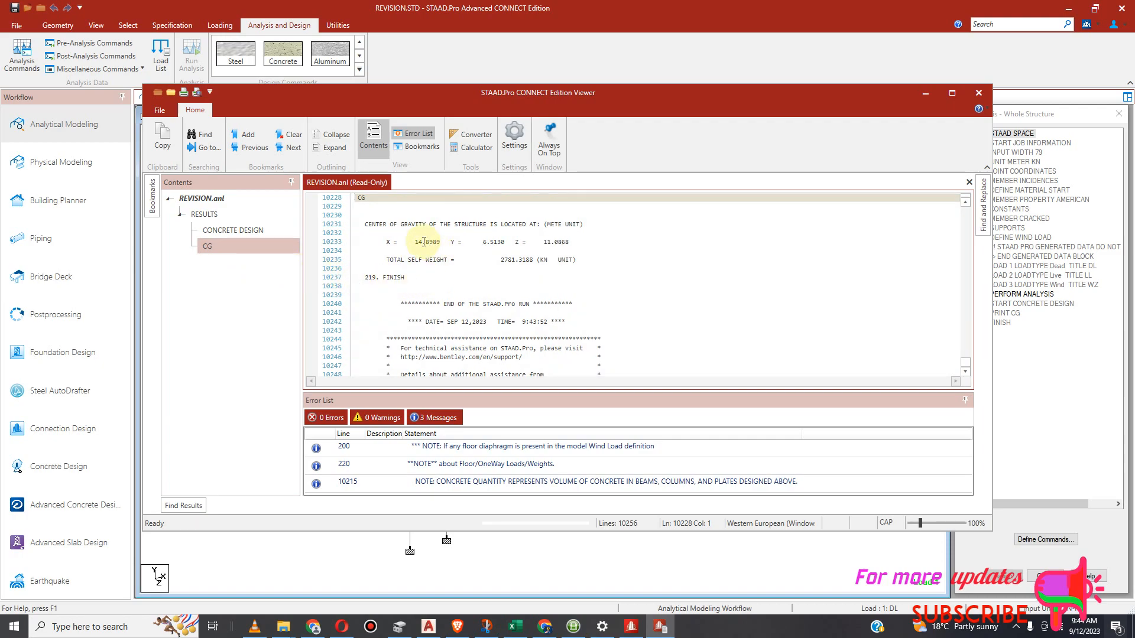
Maximize the output viewer and read the center of gravity coordinates and total self weight under PRINT CG.
{"action": "left_click", "coordinate": [949, 95]}
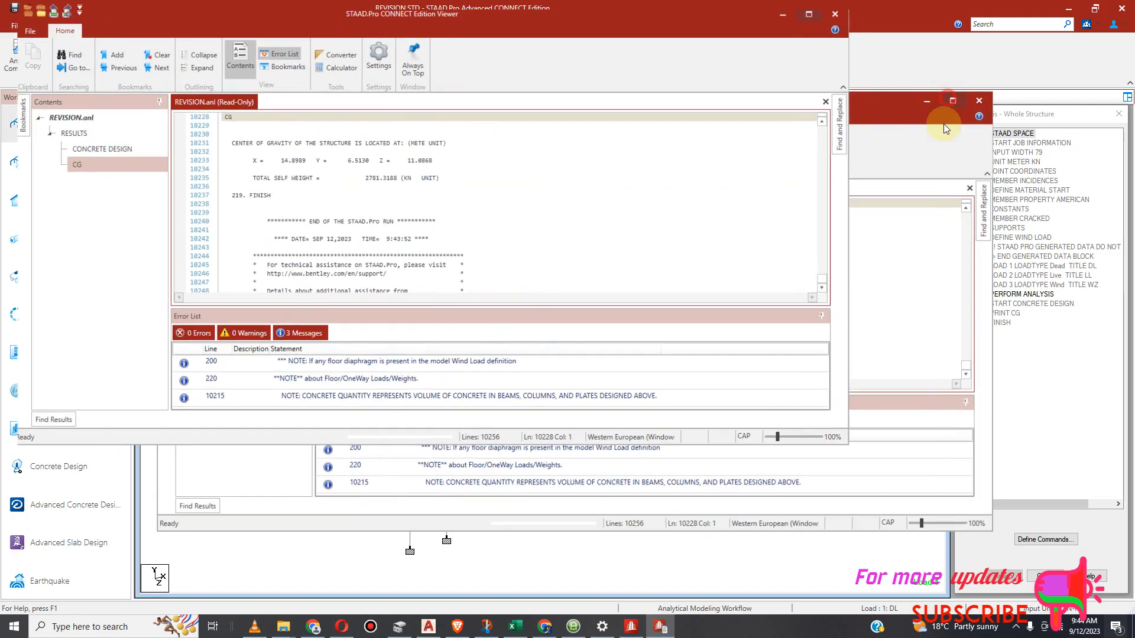
{"action": "scroll", "coordinate": [293, 248], "scroll_direction": "up", "scroll_amount": 3}
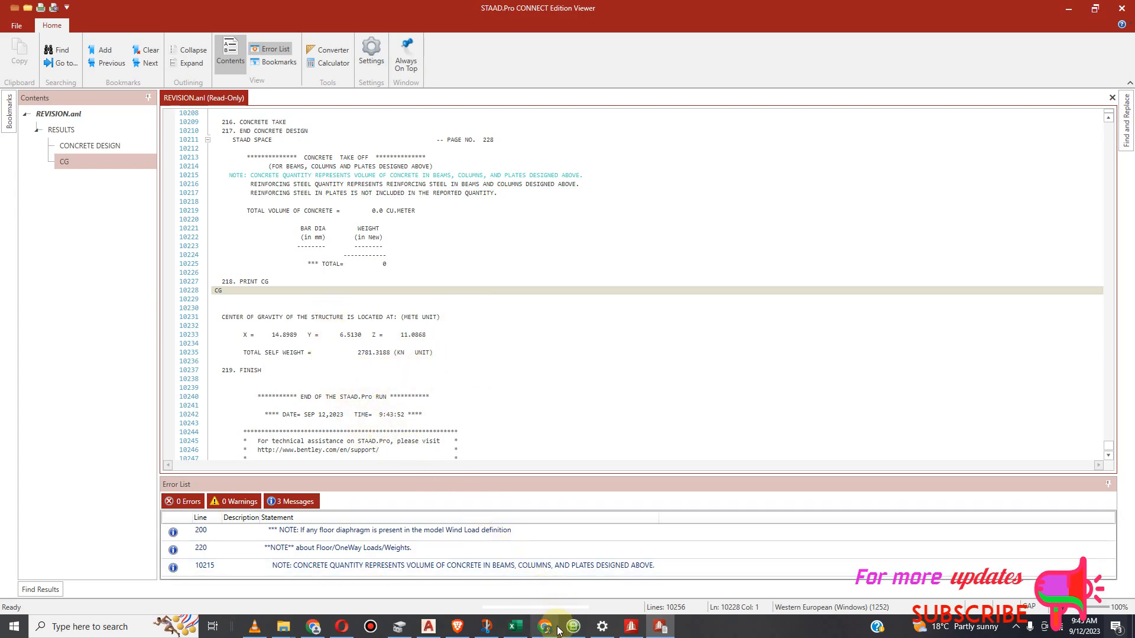
Return to the structural model's geometry page and look through the node coordinates down to the nodes at 2.850 m elevation.
{"action": "left_click", "coordinate": [631, 626]}
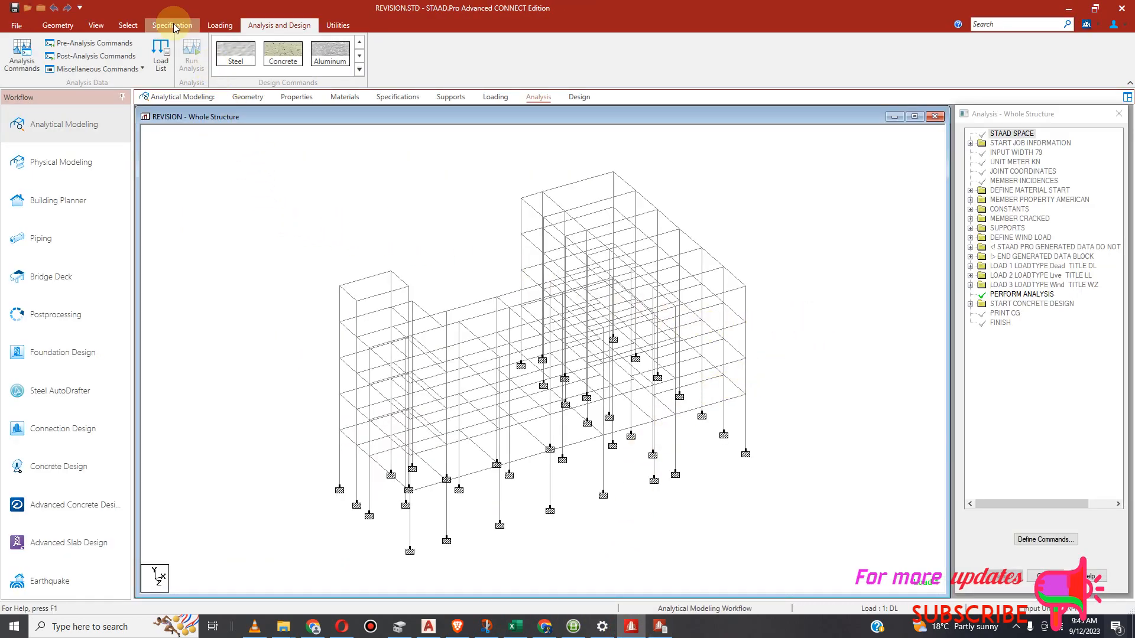
{"action": "left_click", "coordinate": [245, 96]}
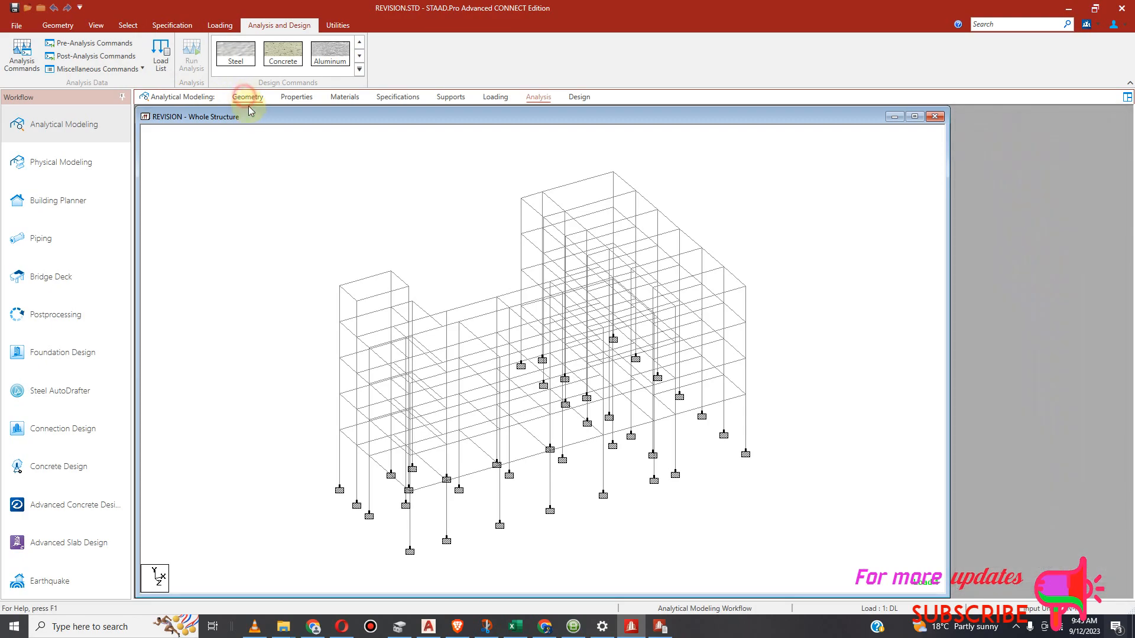
{"action": "scroll", "coordinate": [1029, 313], "scroll_direction": "down", "scroll_amount": 7}
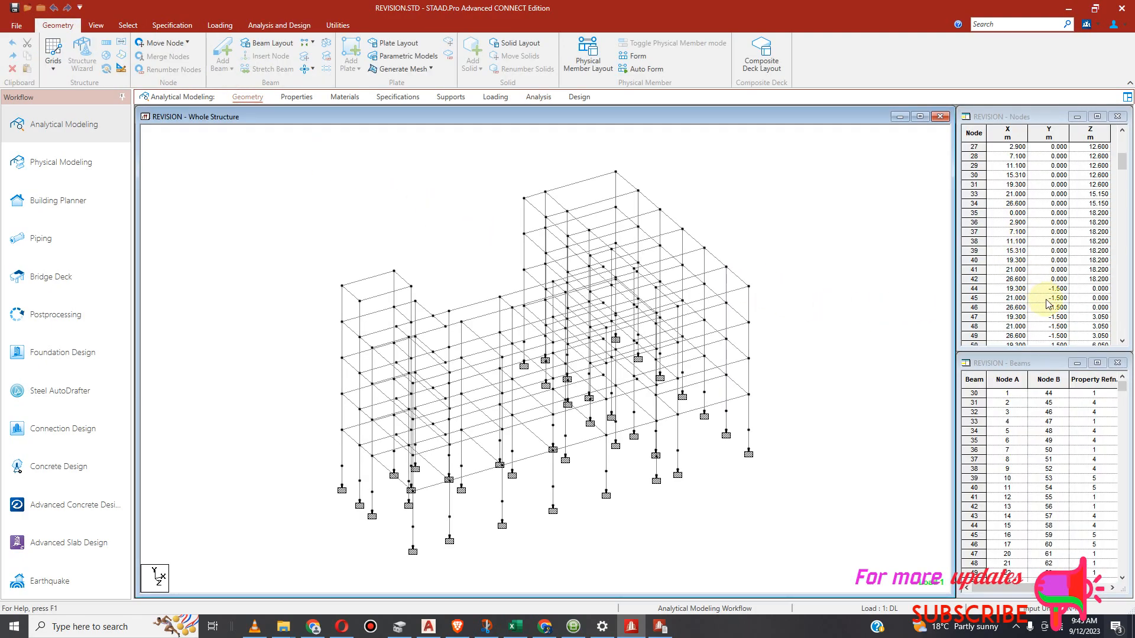
{"action": "scroll", "coordinate": [1035, 279], "scroll_direction": "down", "scroll_amount": 6}
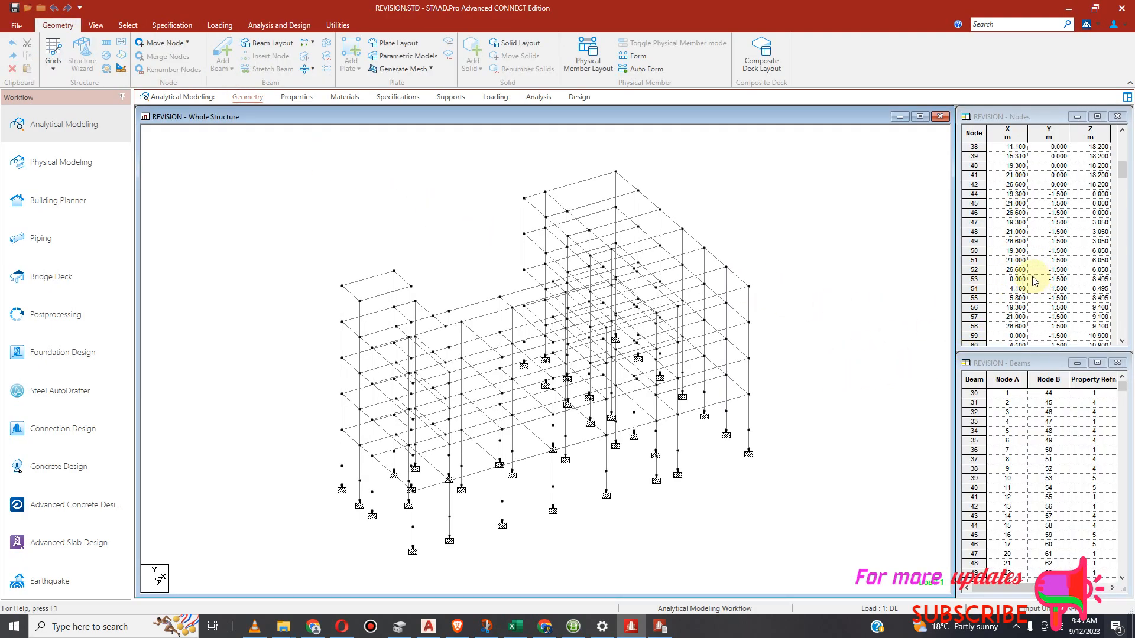
{"action": "scroll", "coordinate": [1045, 283], "scroll_direction": "down", "scroll_amount": 5}
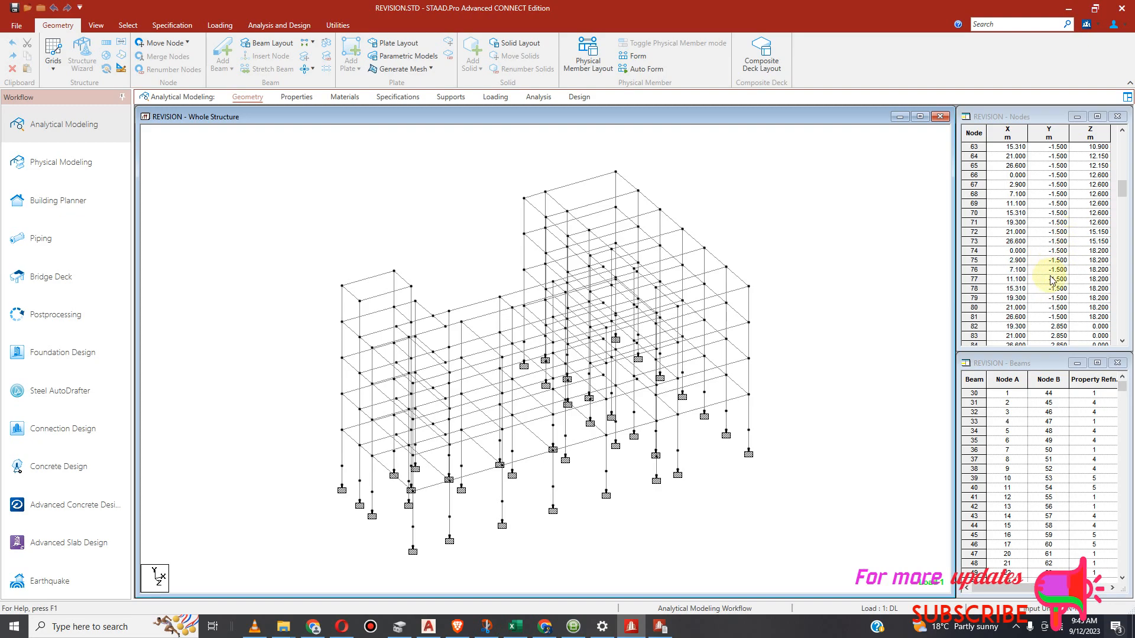
{"action": "scroll", "coordinate": [1047, 277], "scroll_direction": "down", "scroll_amount": 5}
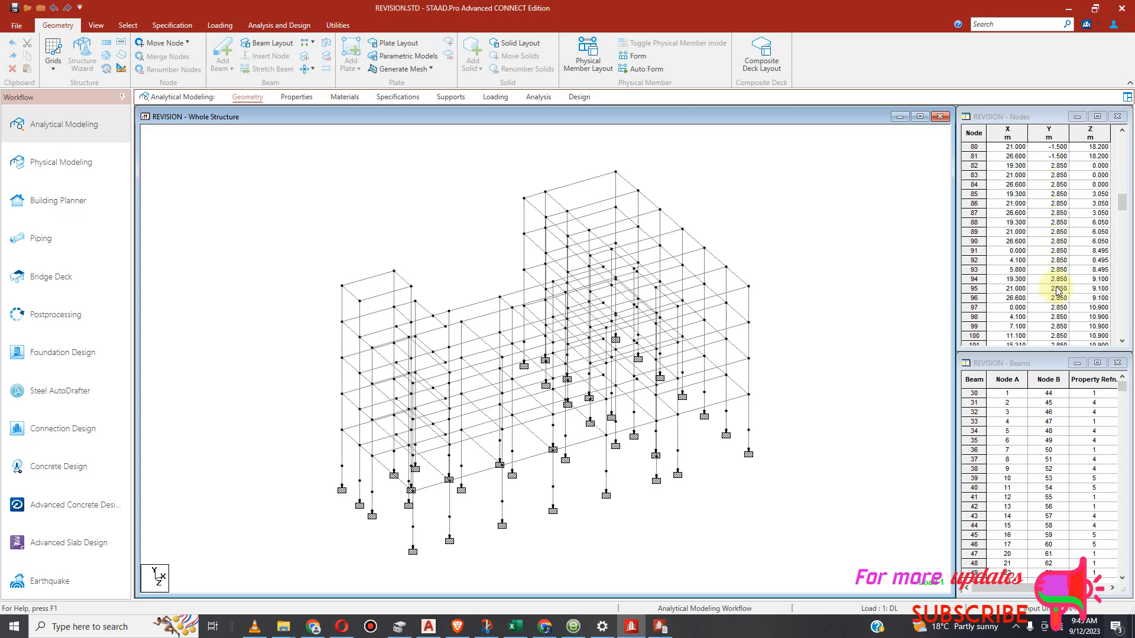
{"action": "scroll", "coordinate": [1056, 253], "scroll_direction": "up", "scroll_amount": 2}
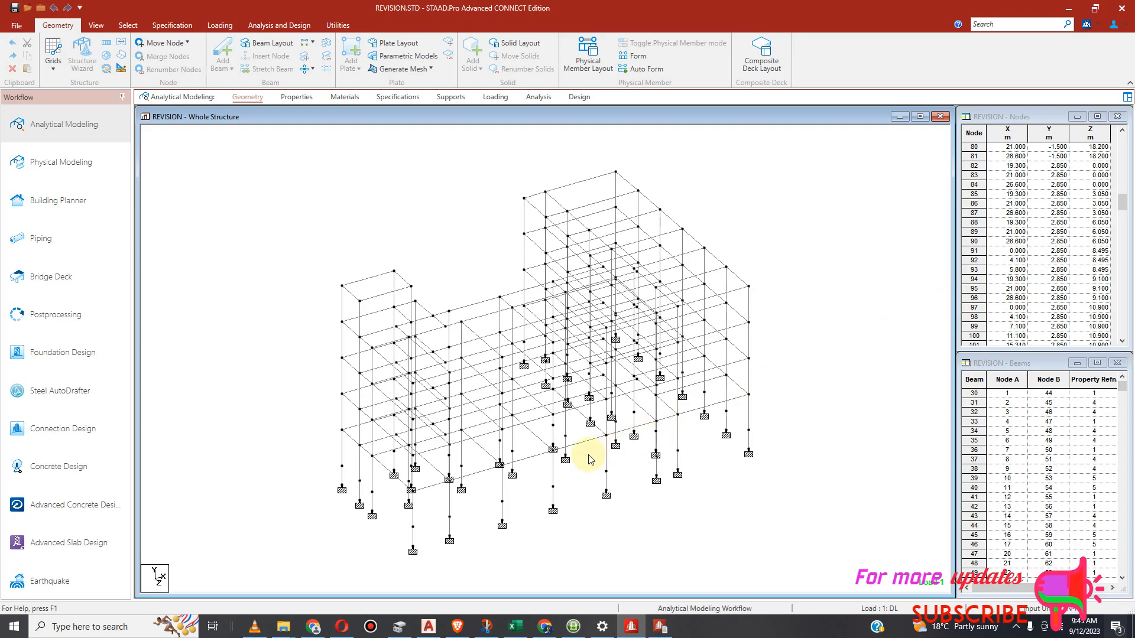
In the front view, measure the node-to-node distances along the outer column from the base node to the first floor and to the support.
{"action": "left_click", "coordinate": [474, 473]}
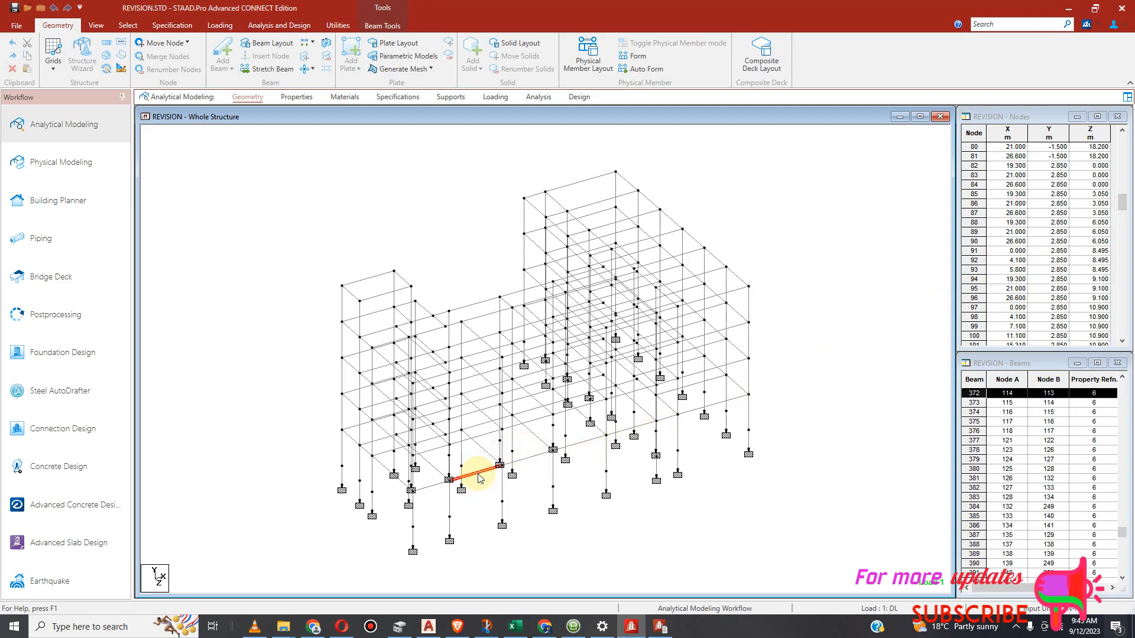
{"action": "left_click", "coordinate": [338, 25]}
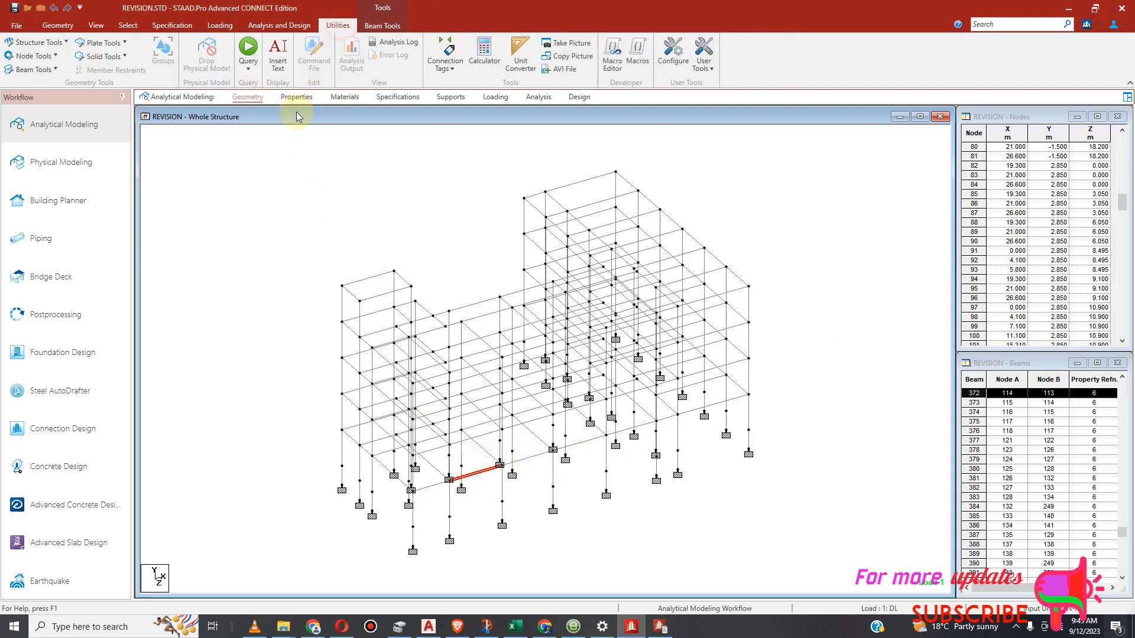
{"action": "left_click", "coordinate": [51, 56]}
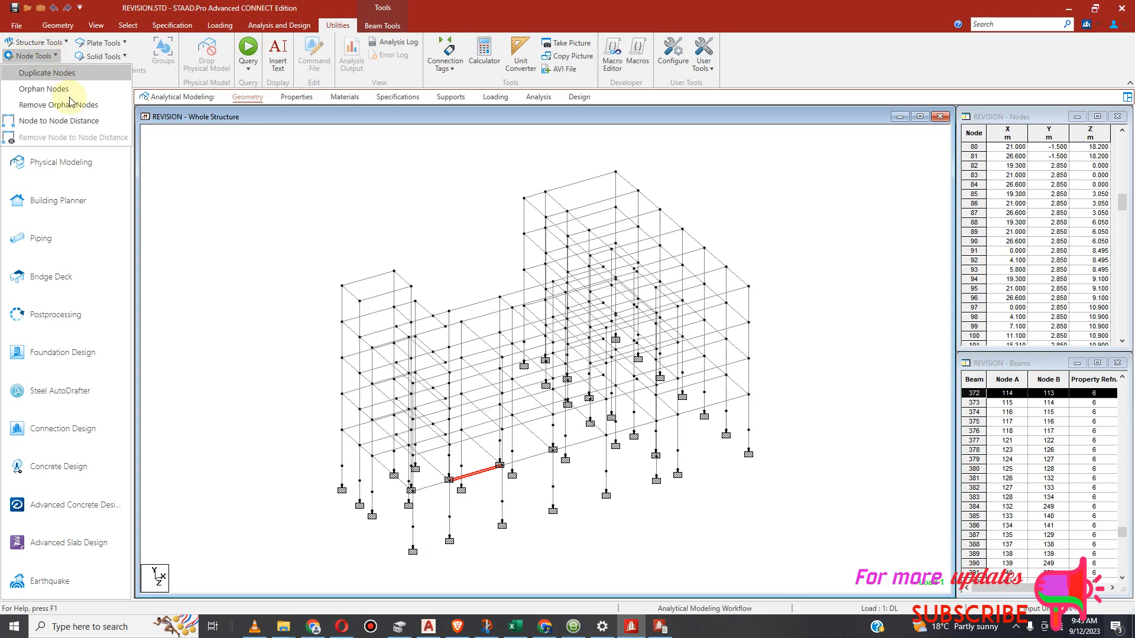
{"action": "left_click", "coordinate": [75, 121]}
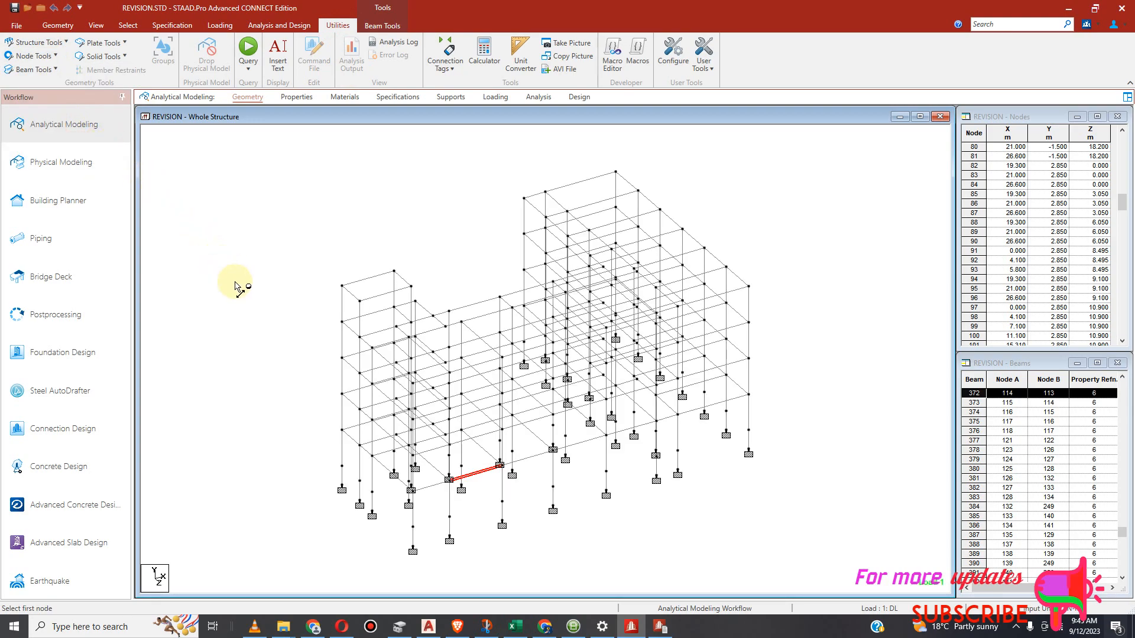
{"action": "scroll", "coordinate": [452, 508], "scroll_direction": "up", "scroll_amount": 1}
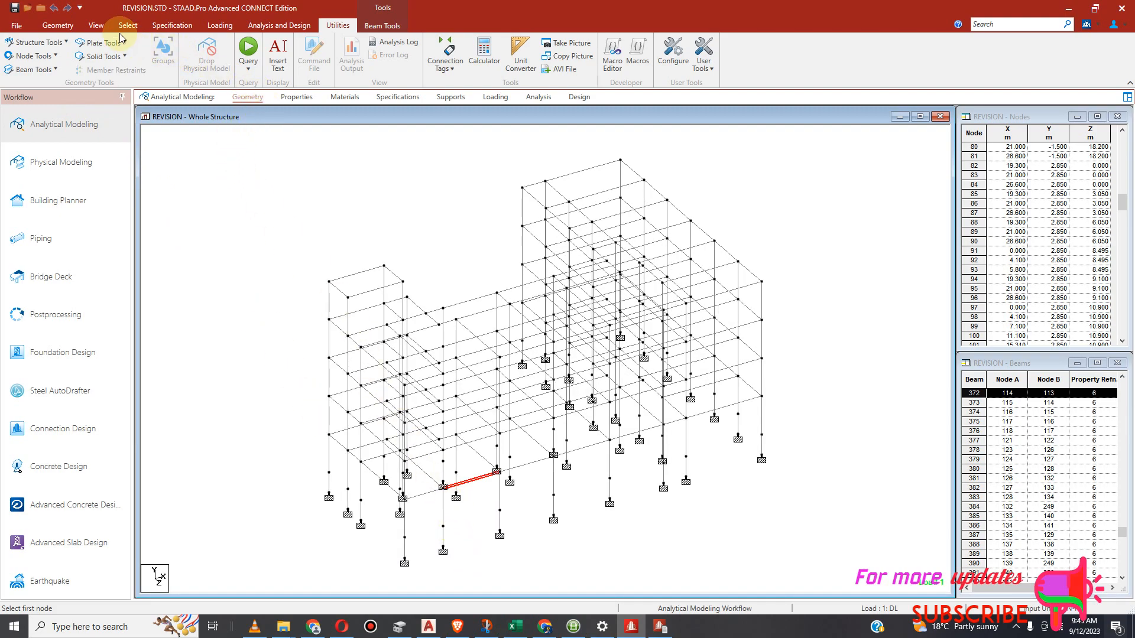
{"action": "left_click", "coordinate": [95, 25]}
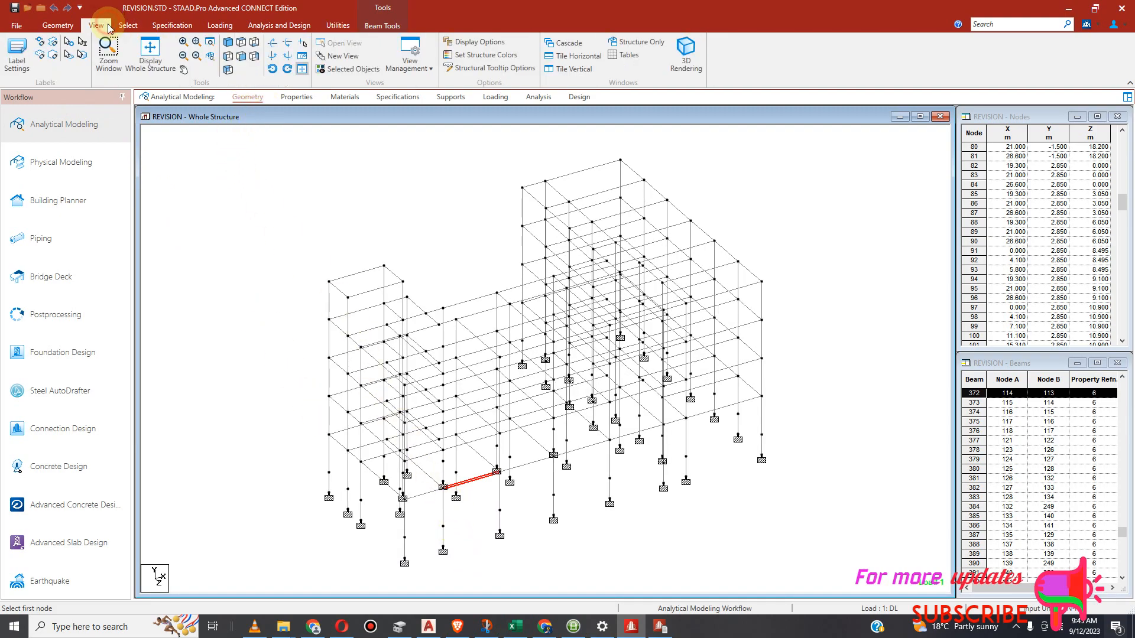
{"action": "left_click", "coordinate": [242, 56]}
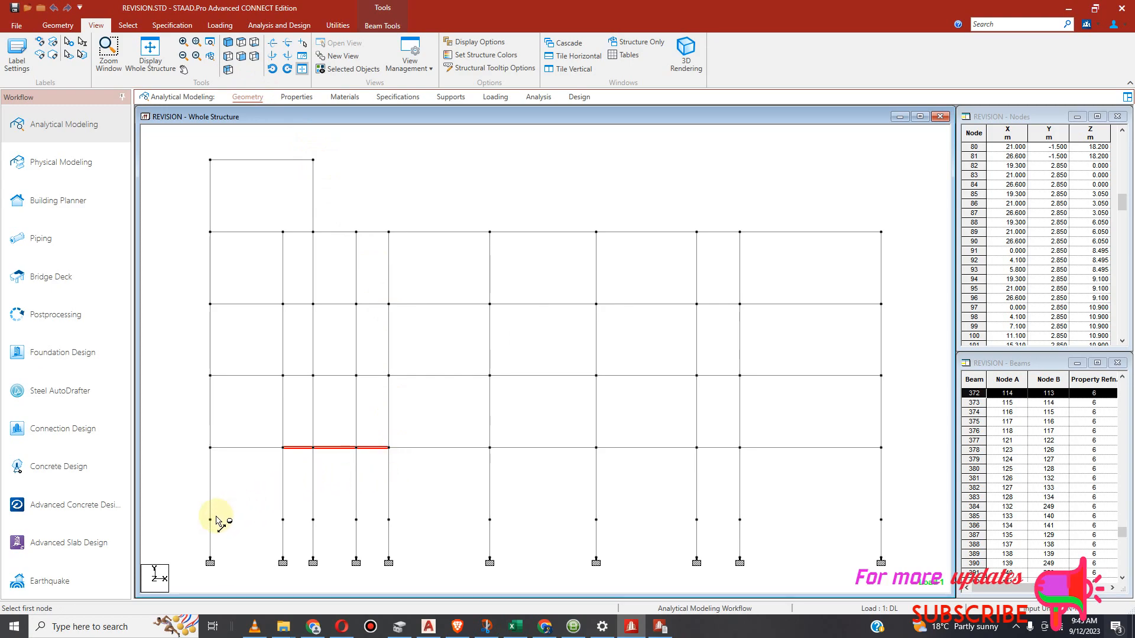
{"action": "left_click", "coordinate": [210, 520]}
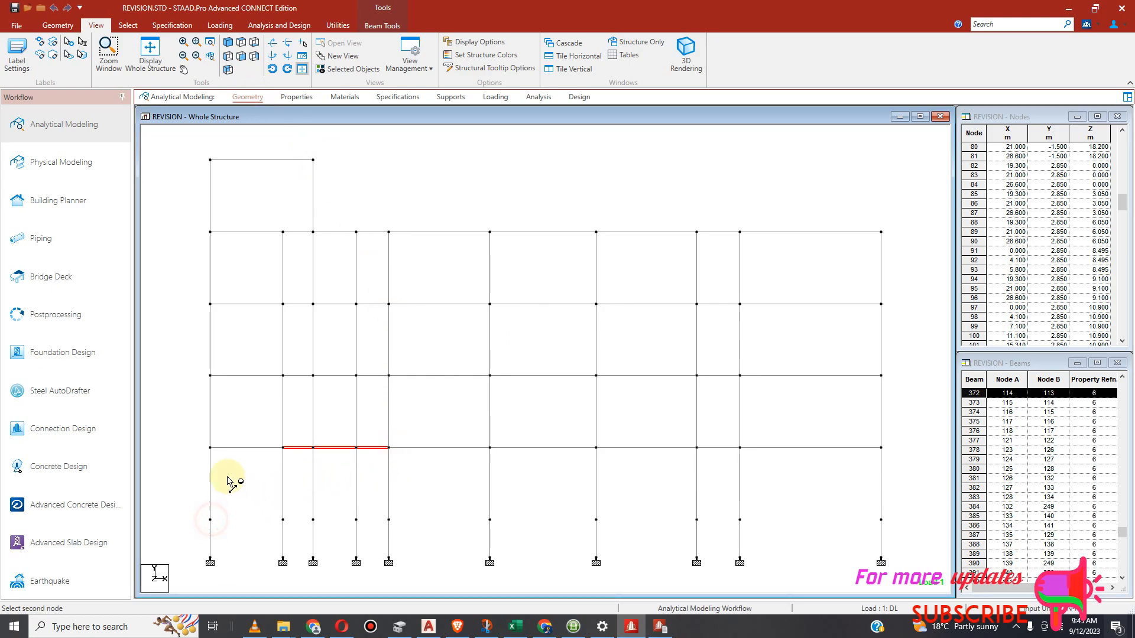
{"action": "left_click", "coordinate": [210, 447]}
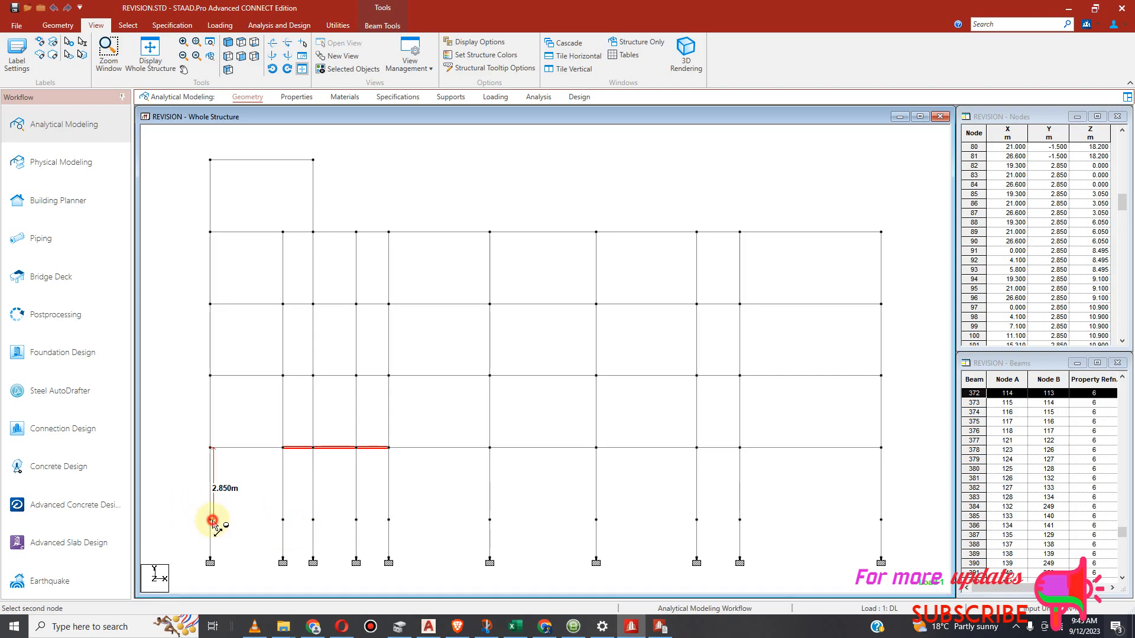
{"action": "left_click", "coordinate": [210, 562]}
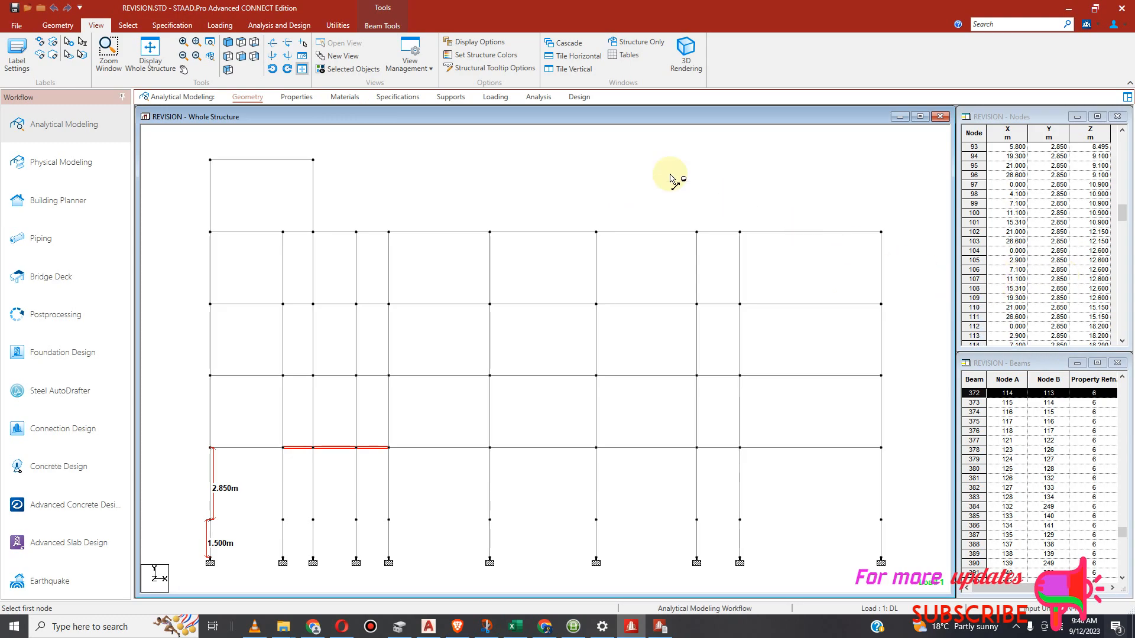
Look through the node coordinates table down to its last node to examine the Y elevations of the upper floors.
{"action": "scroll", "coordinate": [1061, 269], "scroll_direction": "down", "scroll_amount": 7}
{"action": "scroll", "coordinate": [1061, 269], "scroll_direction": "down", "scroll_amount": 2}
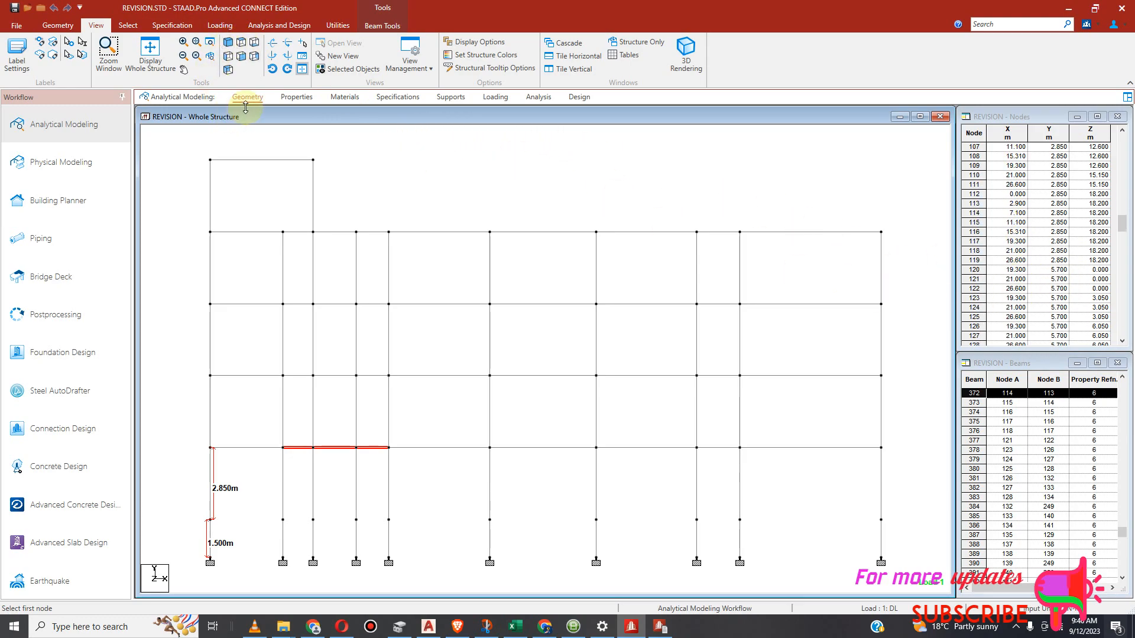
{"action": "scroll", "coordinate": [1081, 277], "scroll_direction": "down", "scroll_amount": 11}
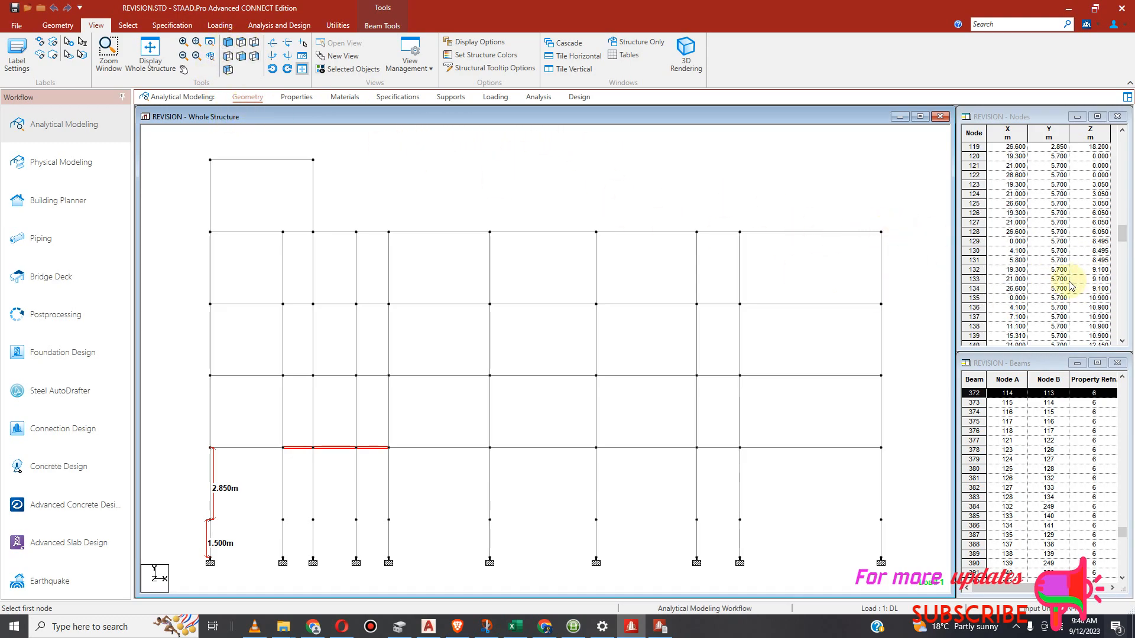
{"action": "scroll", "coordinate": [1042, 330], "scroll_direction": "down", "scroll_amount": 9}
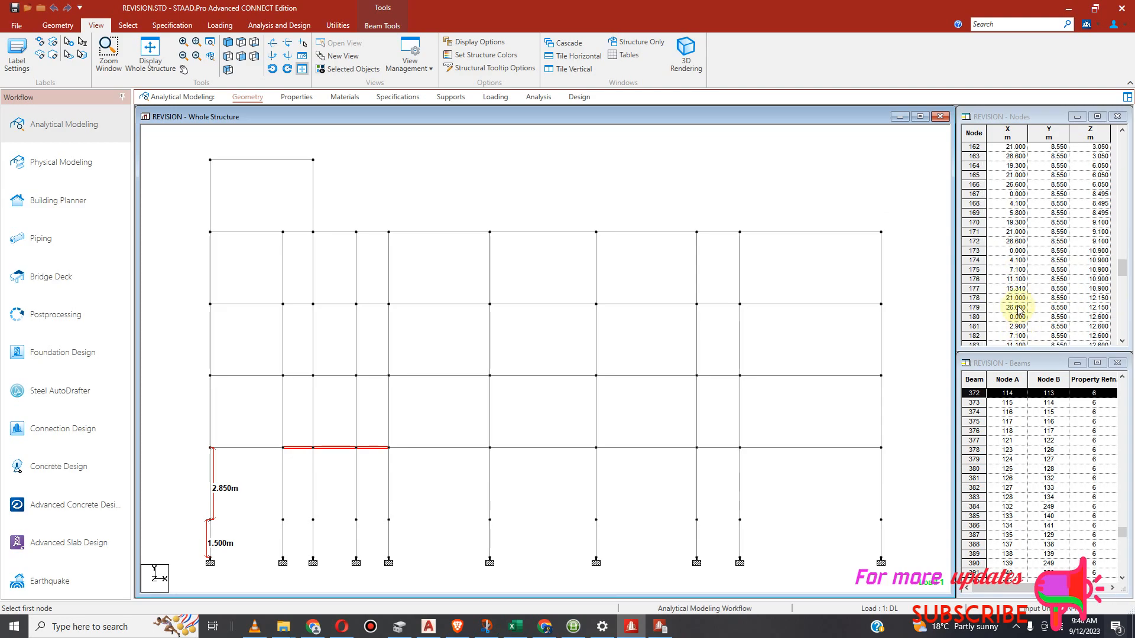
{"action": "left_click_drag", "start_coordinate": [1126, 278], "coordinate": [1122, 327]}
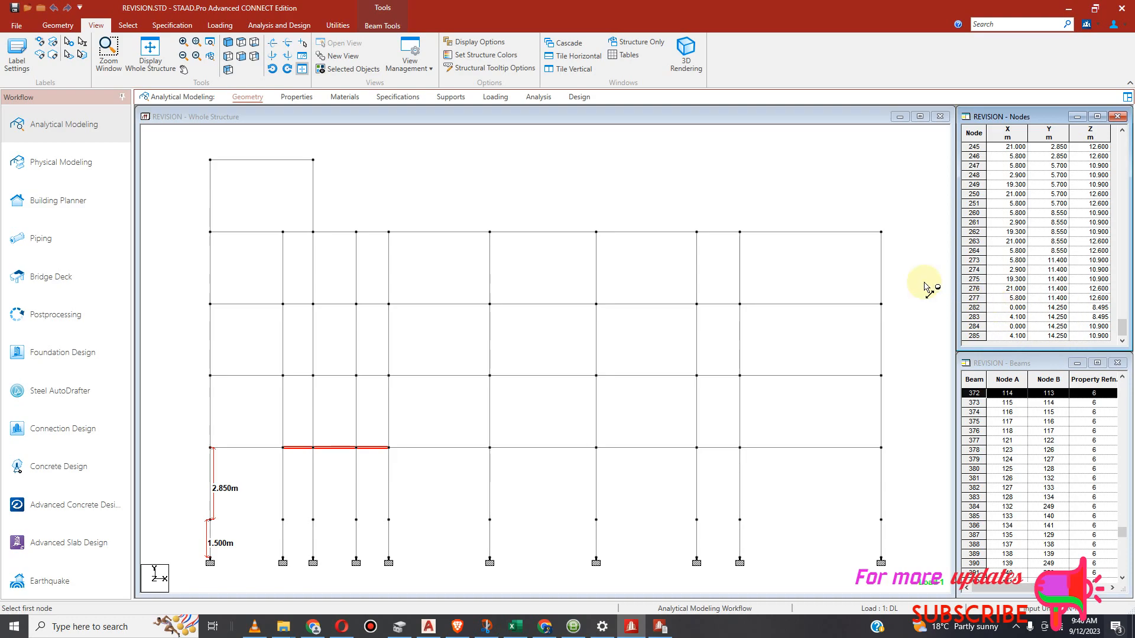
Restore the isometric view of the whole structure and clear the beam selection.
{"action": "left_click", "coordinate": [536, 170]}
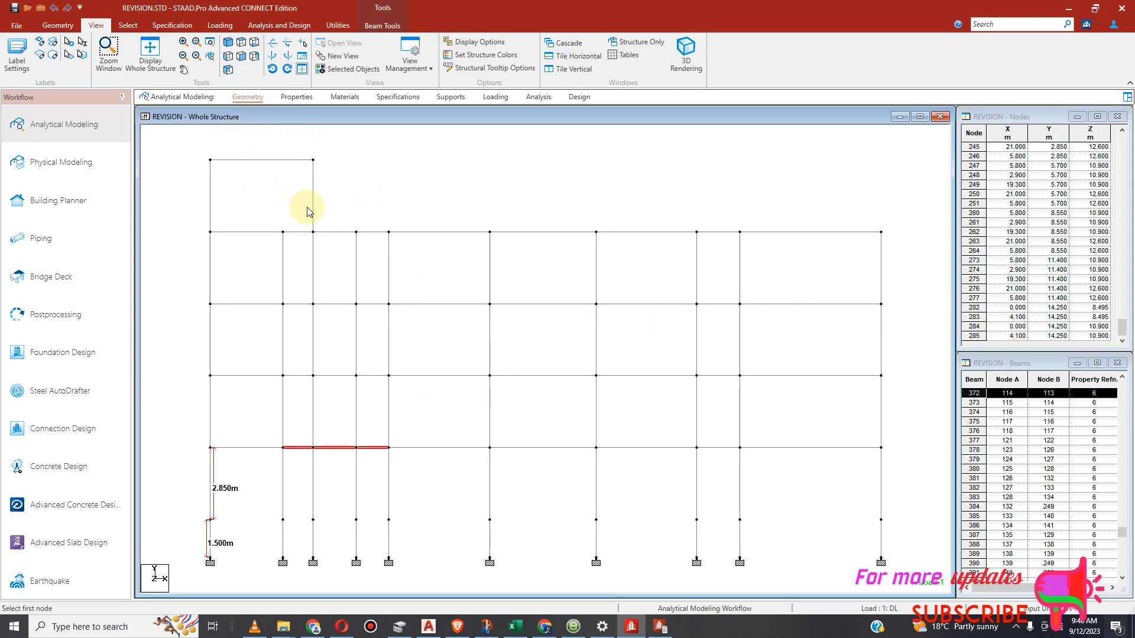
{"action": "left_click", "coordinate": [150, 61]}
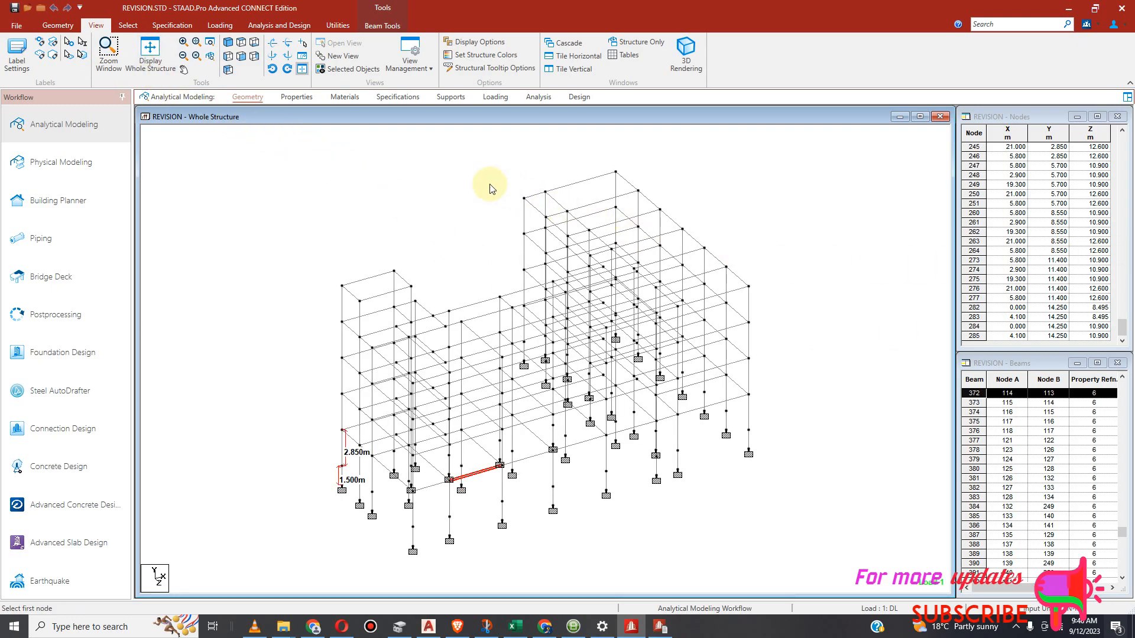
{"action": "left_click", "coordinate": [452, 183]}
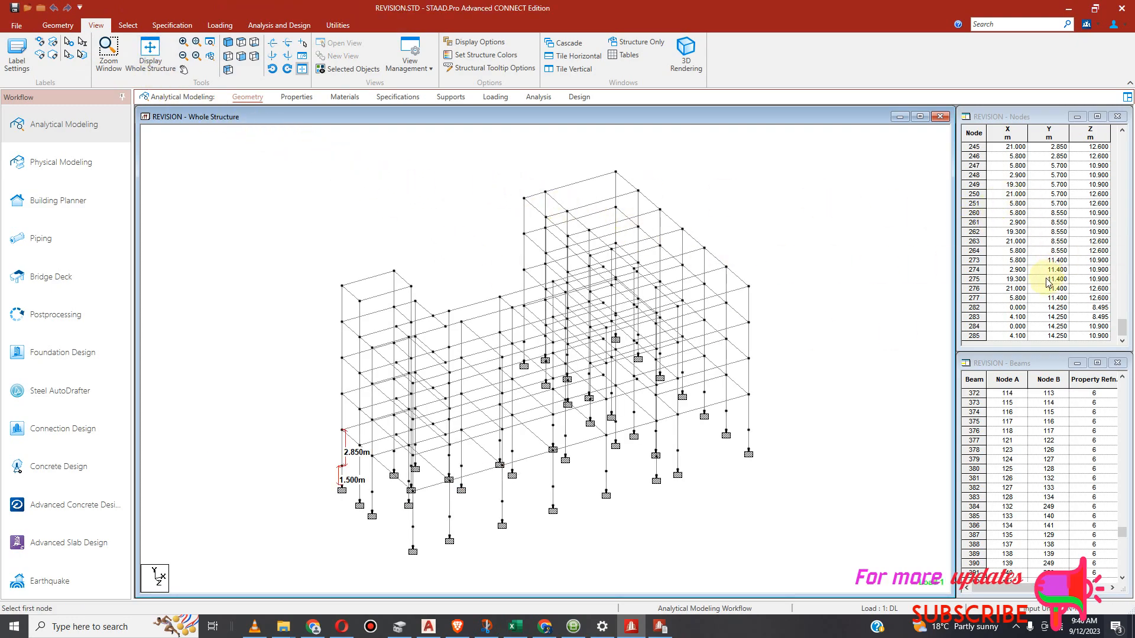
Display the node numbers on the isometric view of the whole structure.
{"action": "left_click", "coordinate": [55, 24]}
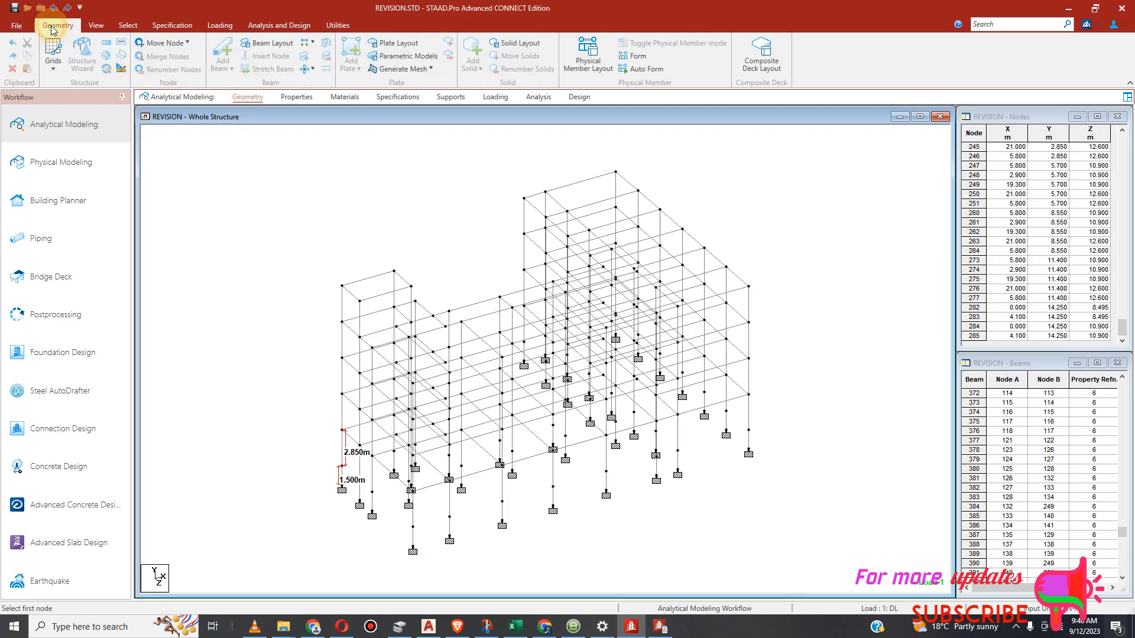
{"action": "left_click", "coordinate": [1122, 333]}
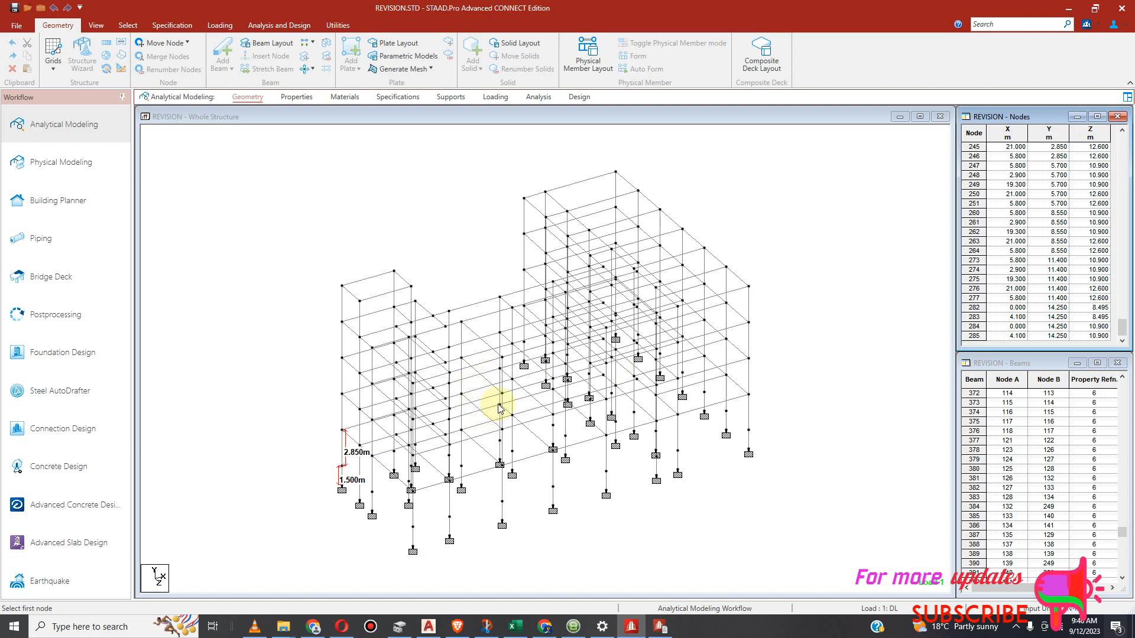
{"action": "left_click", "coordinate": [461, 282]}
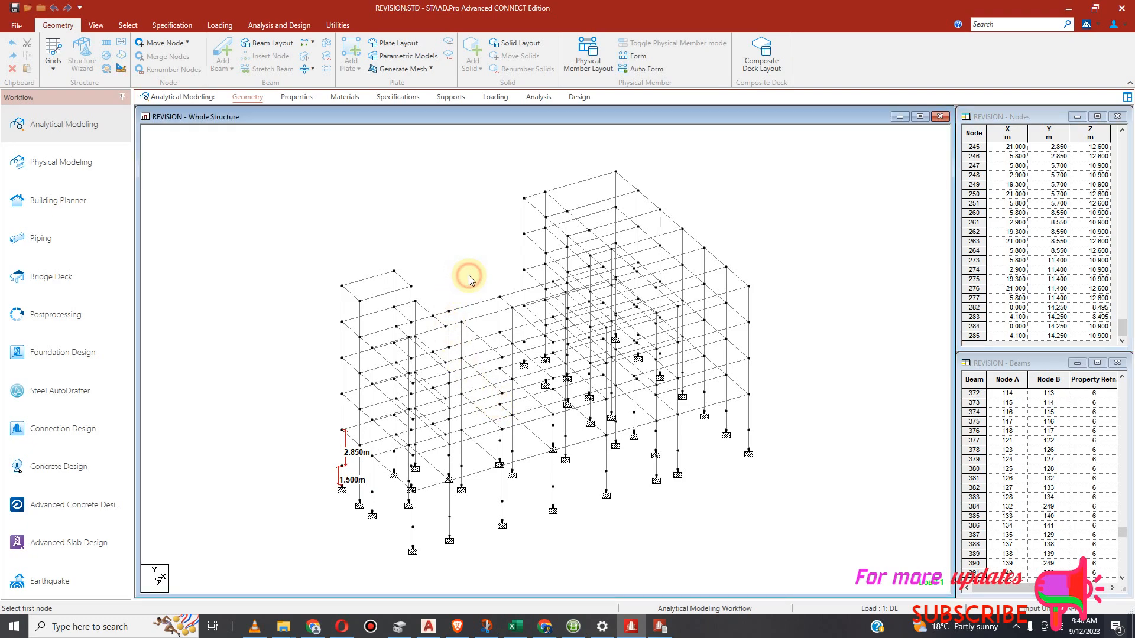
{"action": "key", "text": "shift+n"}
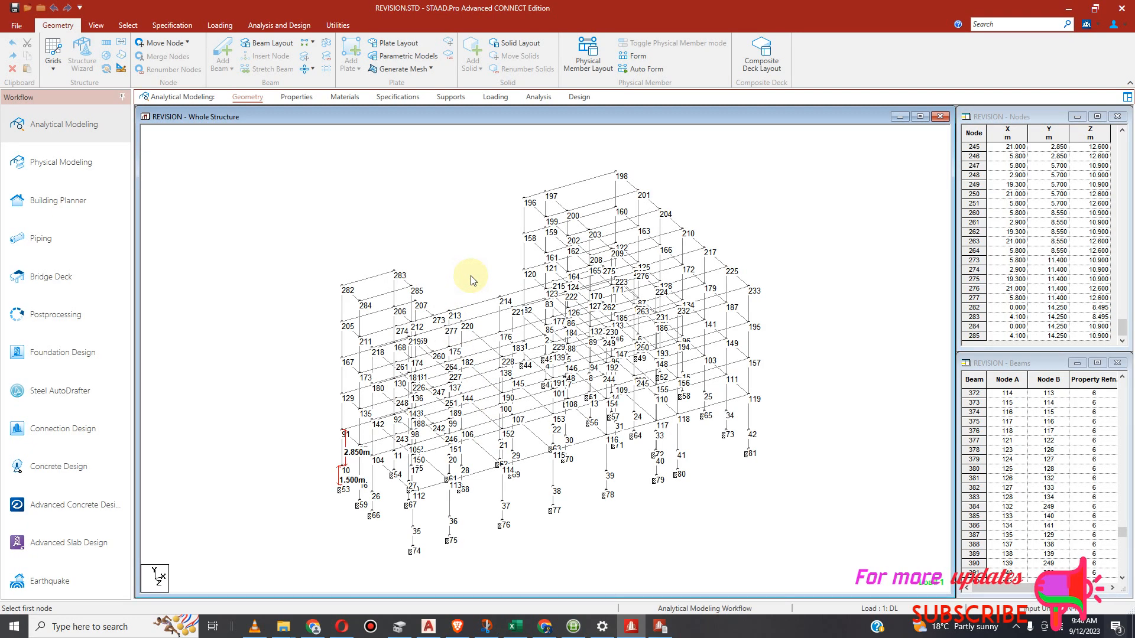
Check the node coordinates table through to its end and select node 285.
{"action": "left_click_drag", "start_coordinate": [1121, 327], "coordinate": [1129, 250]}
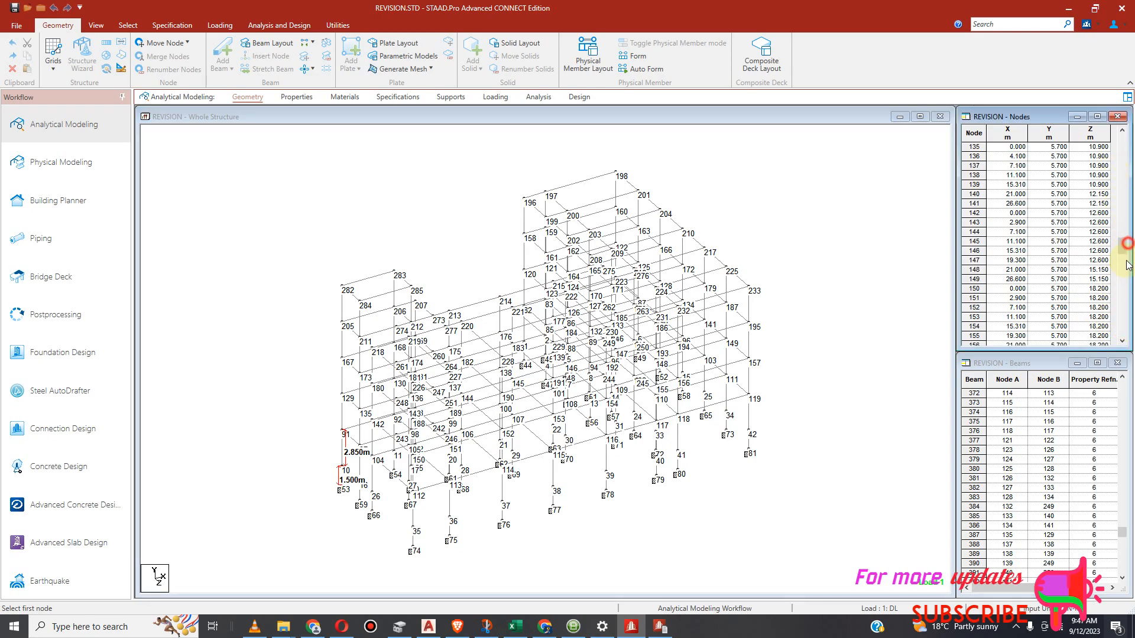
{"action": "left_click_drag", "start_coordinate": [1122, 248], "coordinate": [1121, 327]}
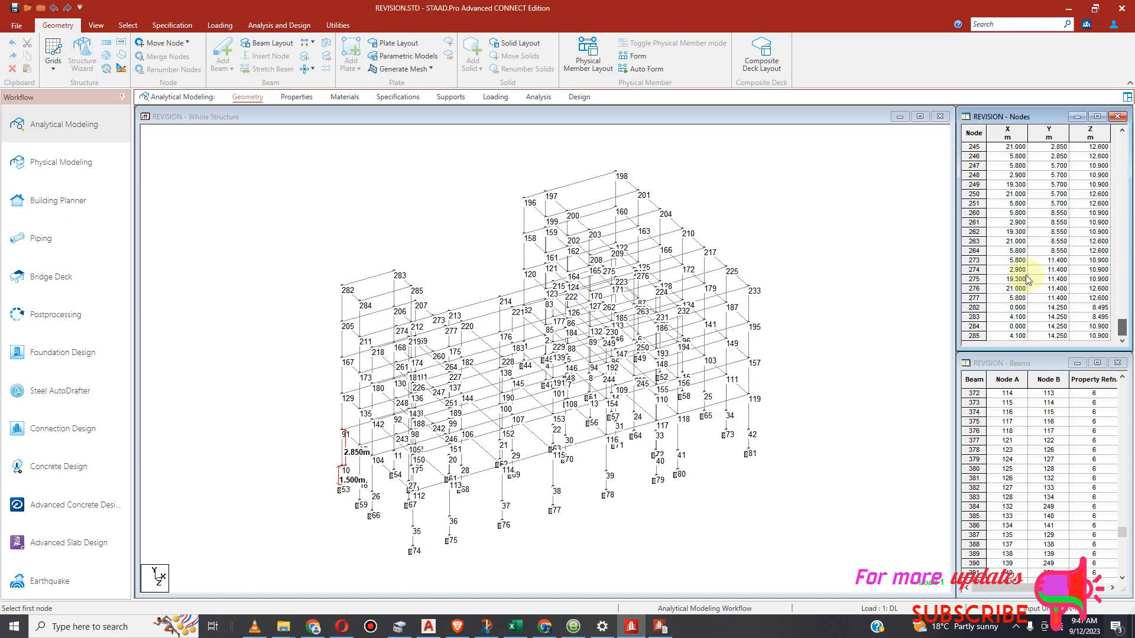
{"action": "left_click", "coordinate": [978, 335]}
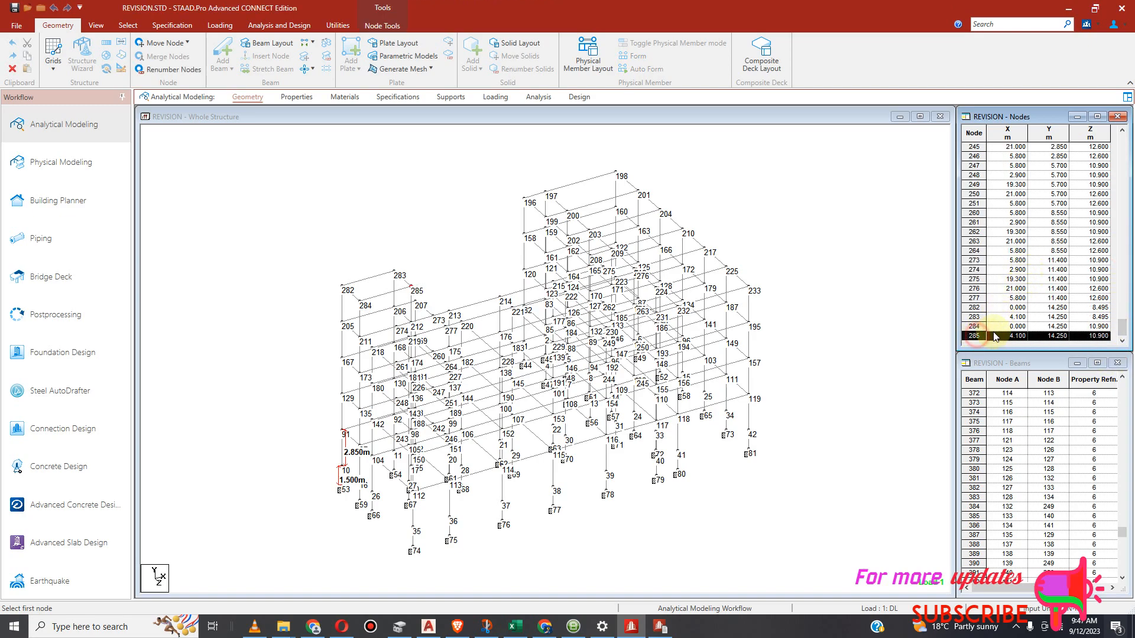
View the section properties page of the structure briefly and return to the geometry page.
{"action": "left_click", "coordinate": [296, 99]}
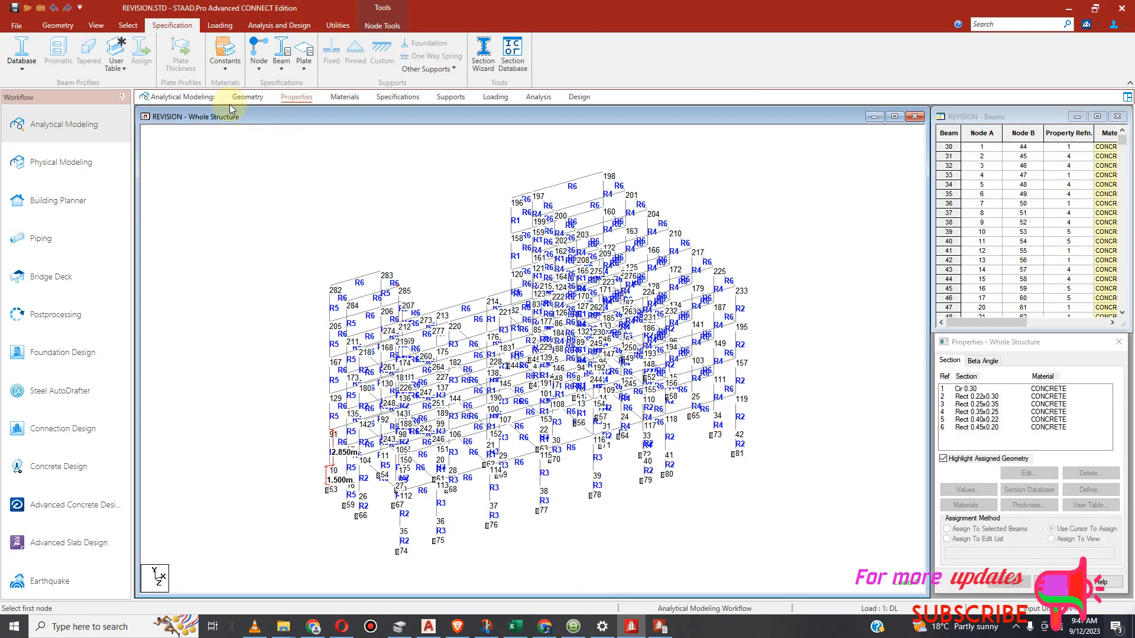
{"action": "left_click", "coordinate": [240, 100]}
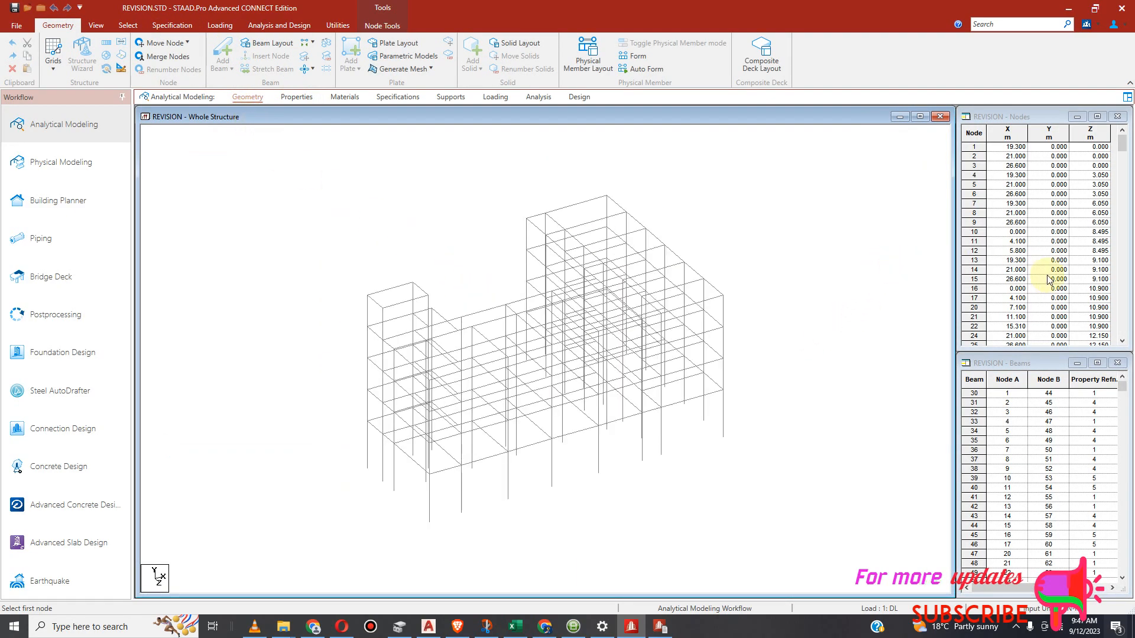
Review the node coordinates table down to its last row, highlight node 285 and clear the selection.
{"action": "scroll", "coordinate": [1048, 280], "scroll_direction": "down", "scroll_amount": 15}
{"action": "scroll", "coordinate": [1062, 285], "scroll_direction": "down", "scroll_amount": 14}
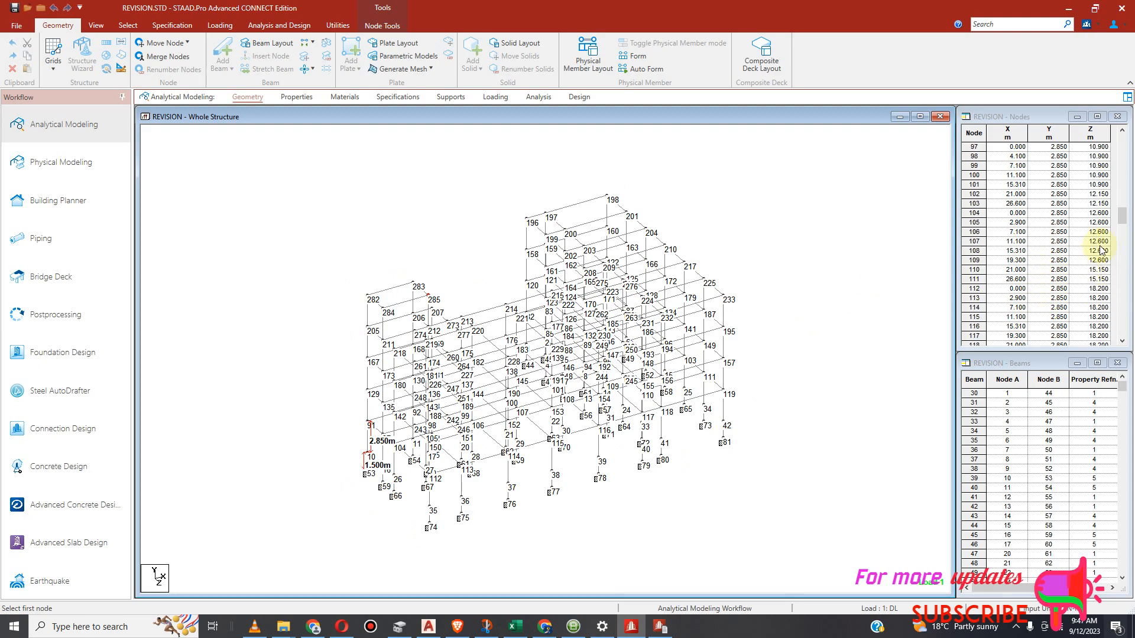
{"action": "left_click_drag", "start_coordinate": [1126, 220], "coordinate": [1121, 353]}
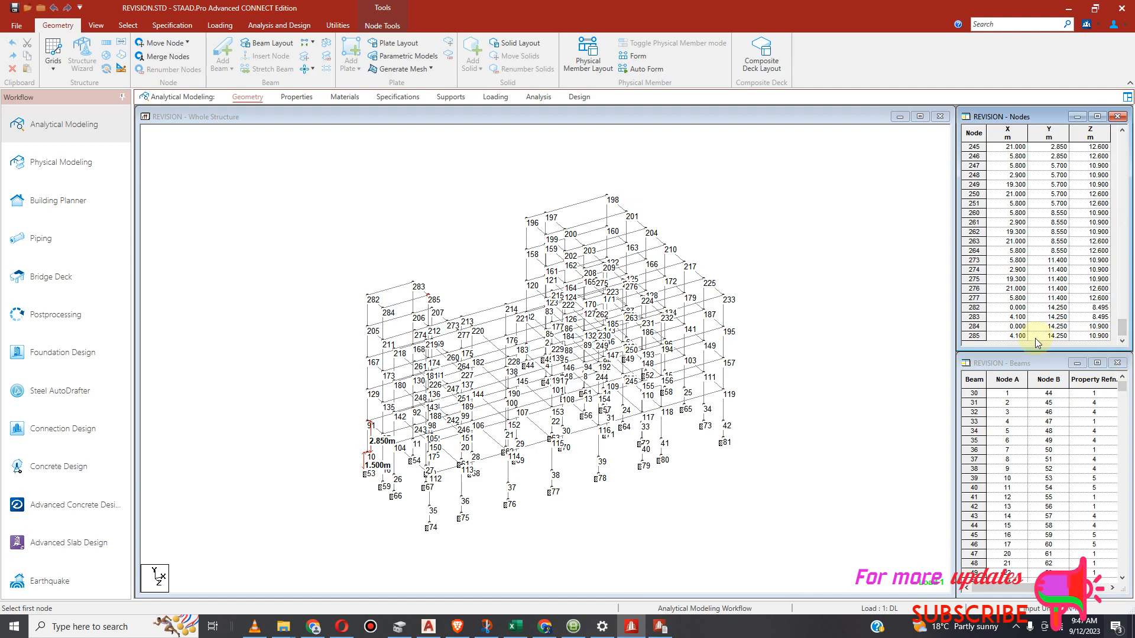
{"action": "left_click", "coordinate": [974, 336]}
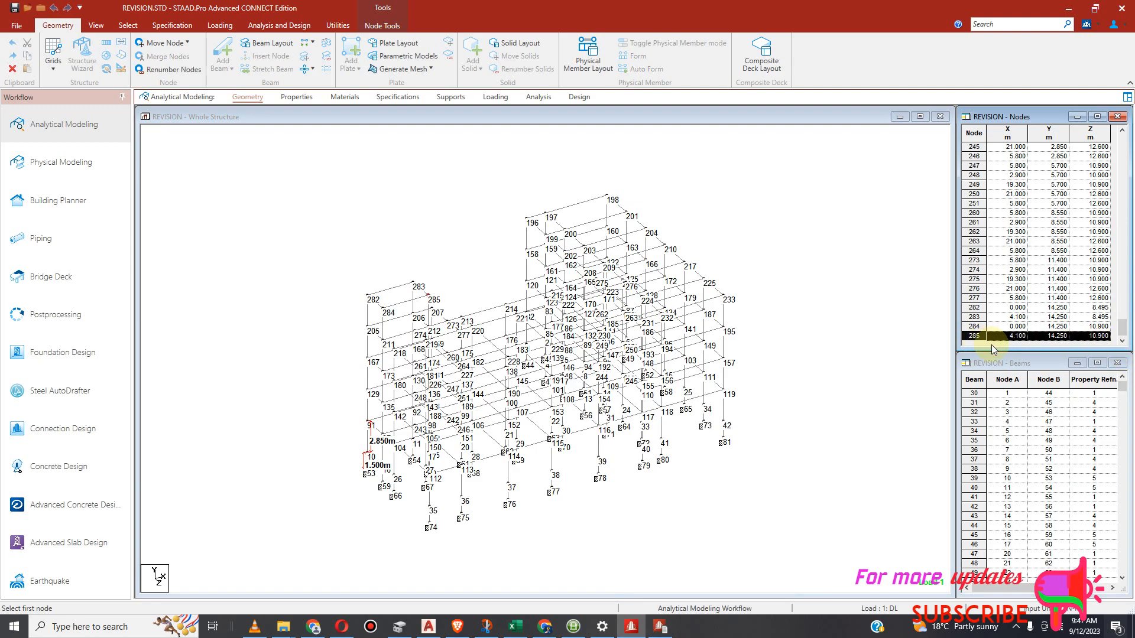
{"action": "left_click", "coordinate": [838, 377]}
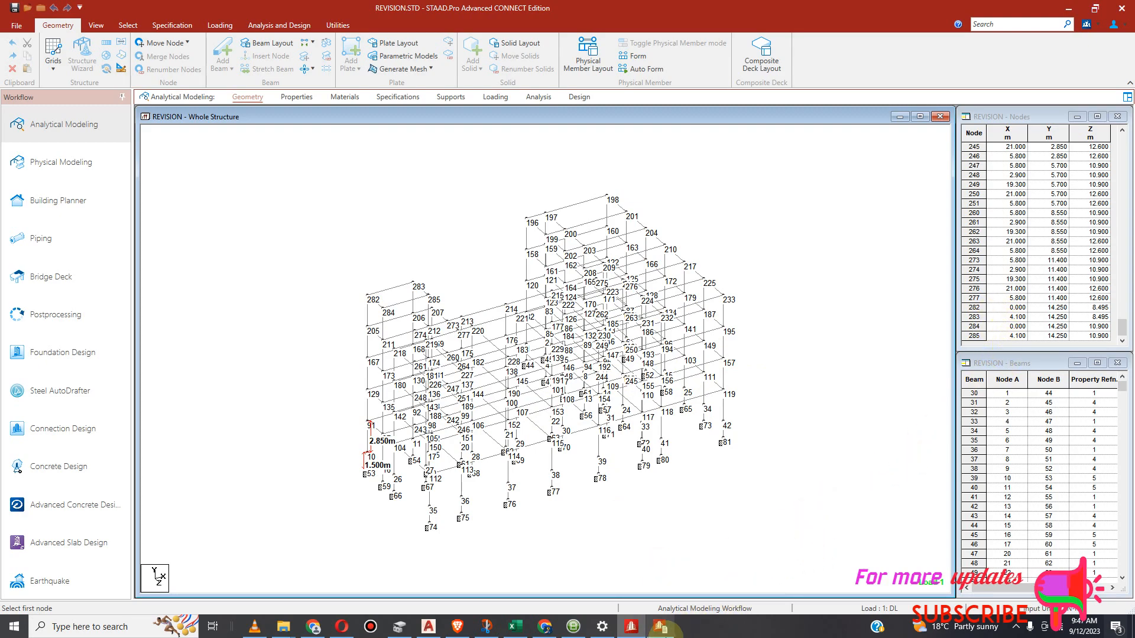
Read the center of gravity coordinates under PRINT CG in the analysis output file and close the viewer.
{"action": "left_click", "coordinate": [662, 628]}
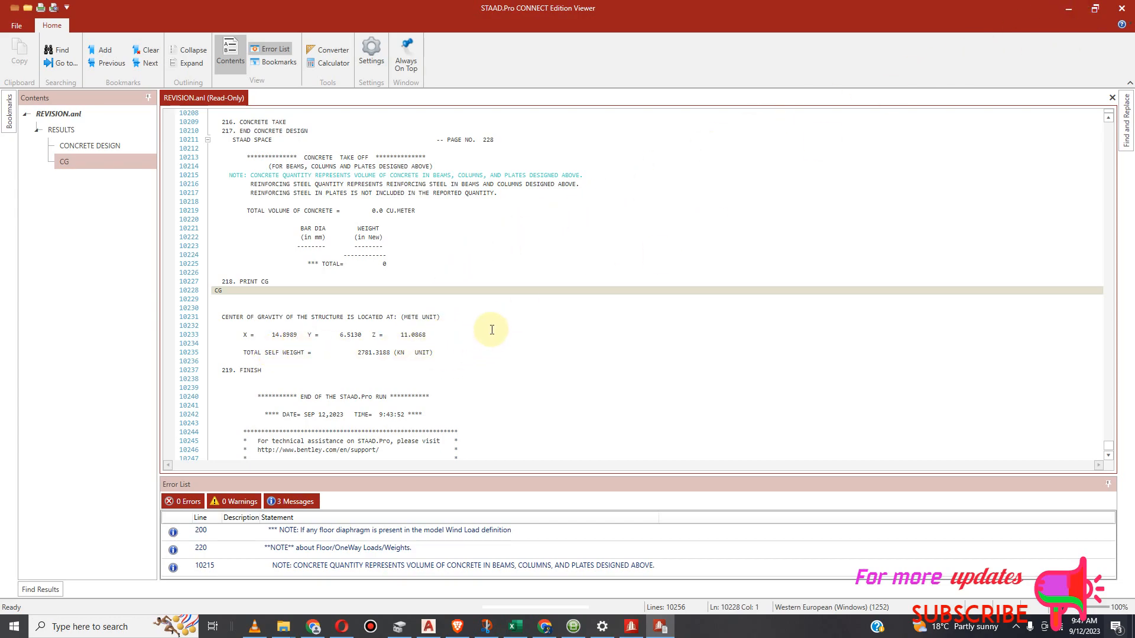
{"action": "left_click", "coordinate": [1122, 9]}
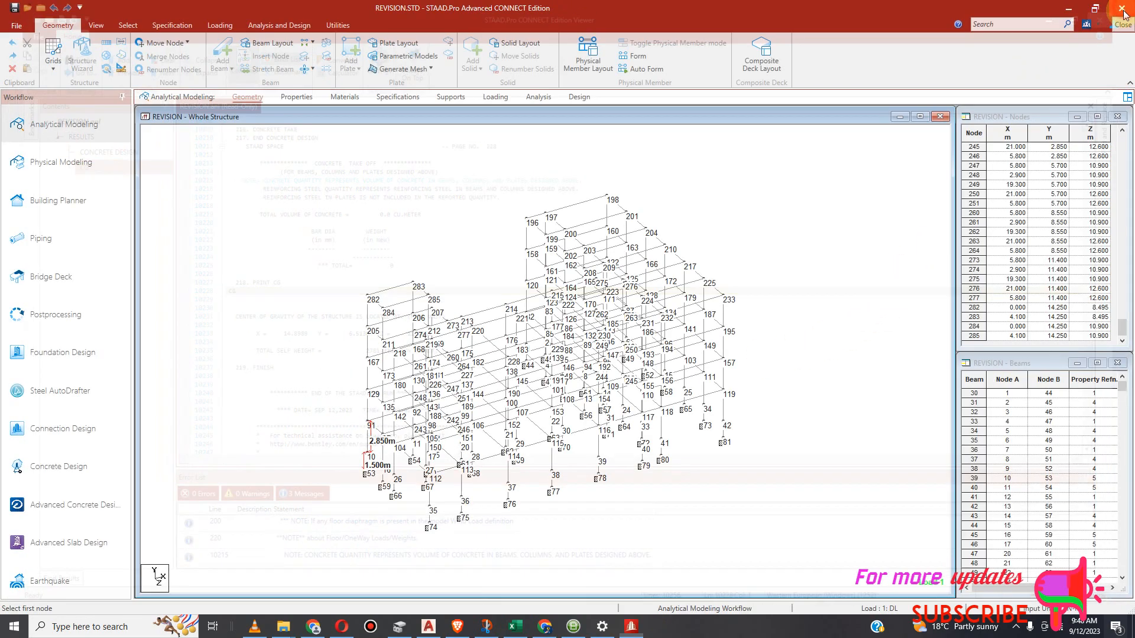
{"action": "left_click", "coordinate": [801, 317]}
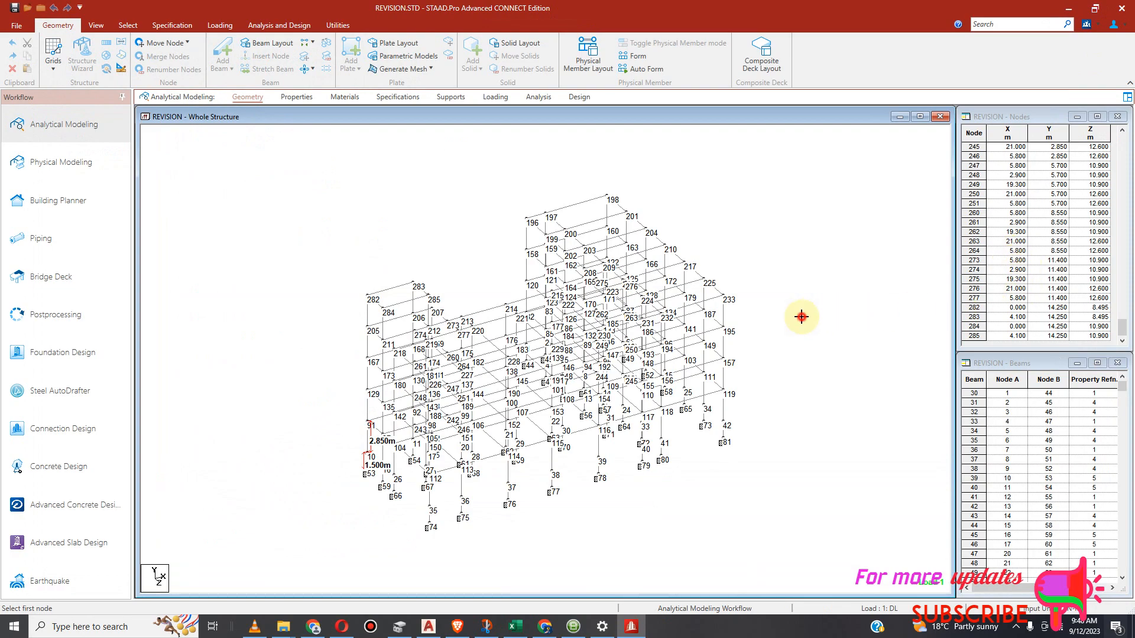
Hide the node numbers in the whole structure view and clear the beam selection.
{"action": "scroll", "coordinate": [770, 386], "scroll_direction": "down", "scroll_amount": 2}
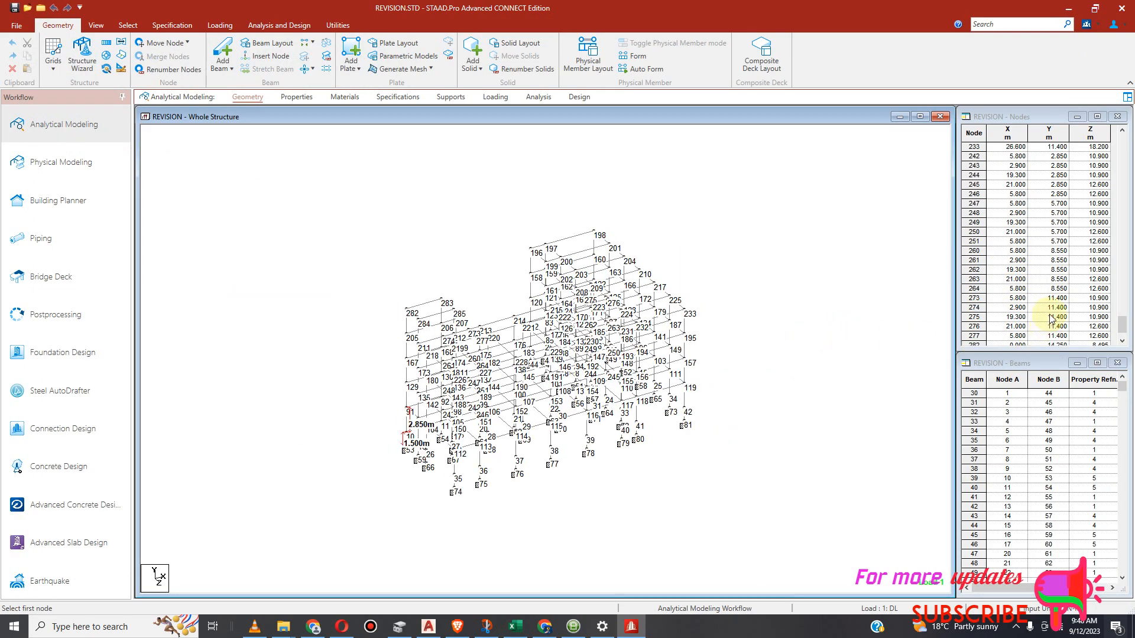
{"action": "mouse_move", "coordinate": [1122, 326]}
{"action": "left_mouse_down"}
{"action": "mouse_move", "coordinate": [1122, 250]}
{"action": "mouse_move", "coordinate": [1122, 327]}
{"action": "left_mouse_up"}
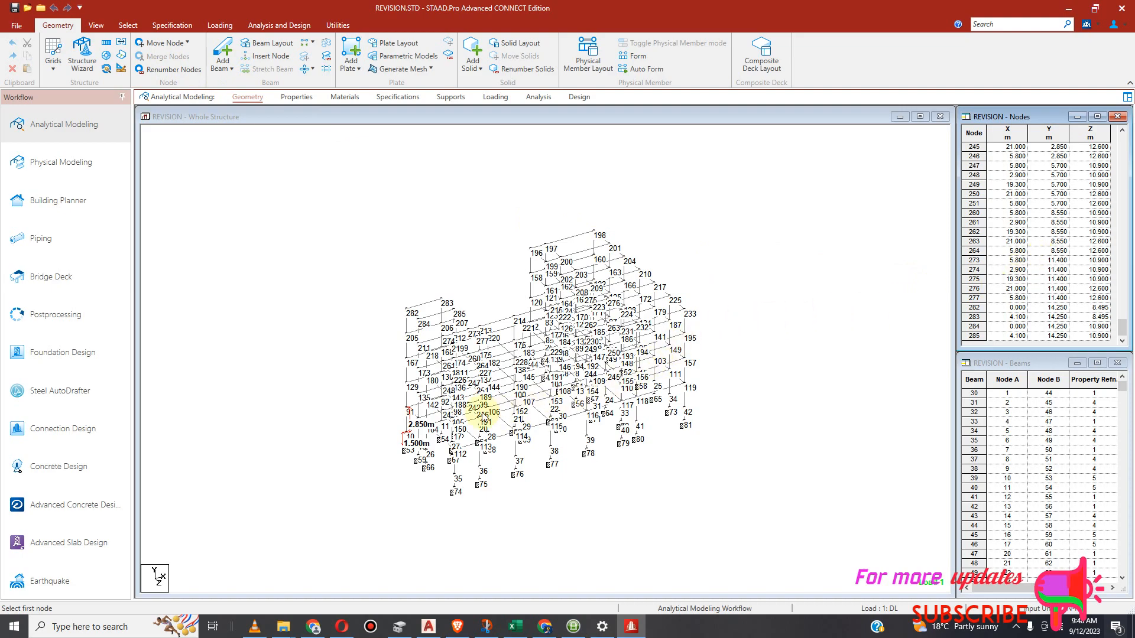
{"action": "left_click", "coordinate": [426, 389]}
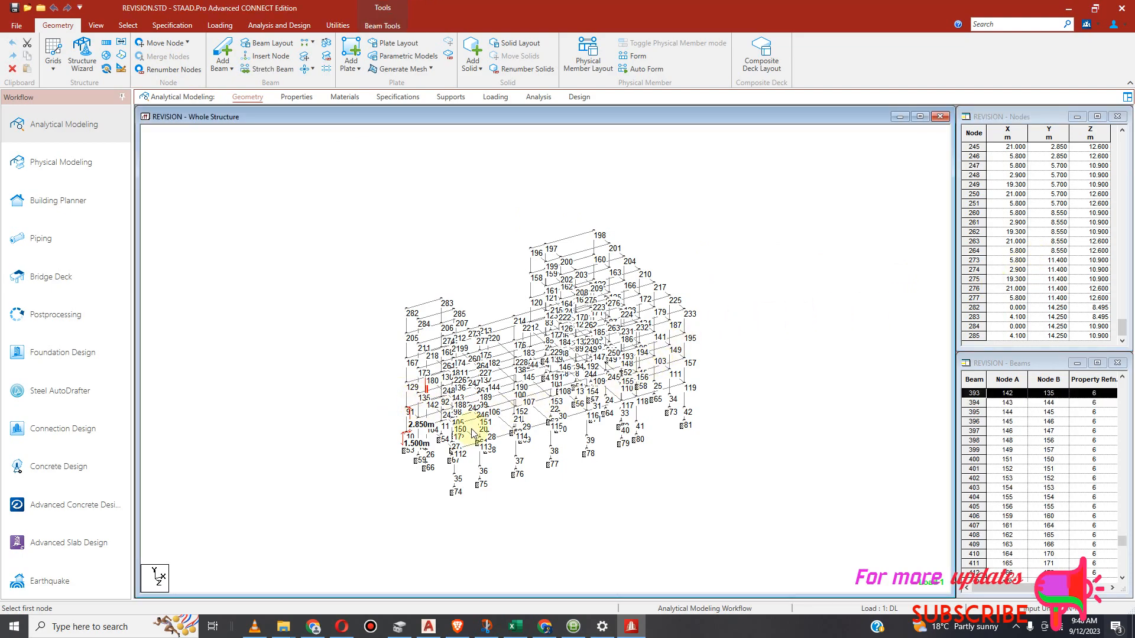
{"action": "key", "text": "shift+n"}
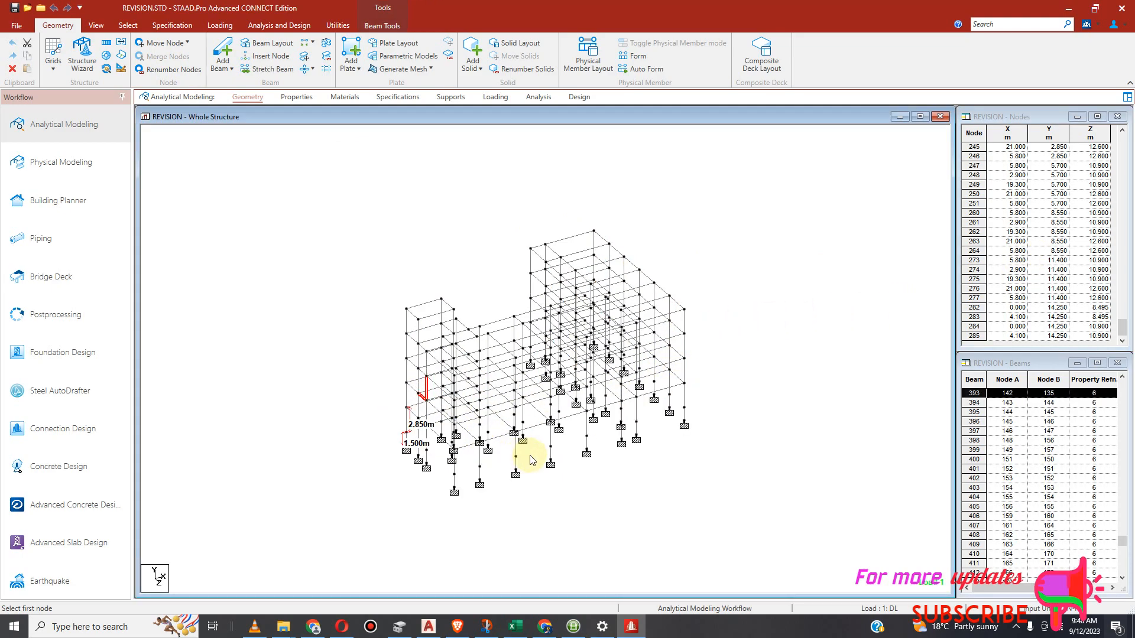
{"action": "left_click", "coordinate": [277, 315]}
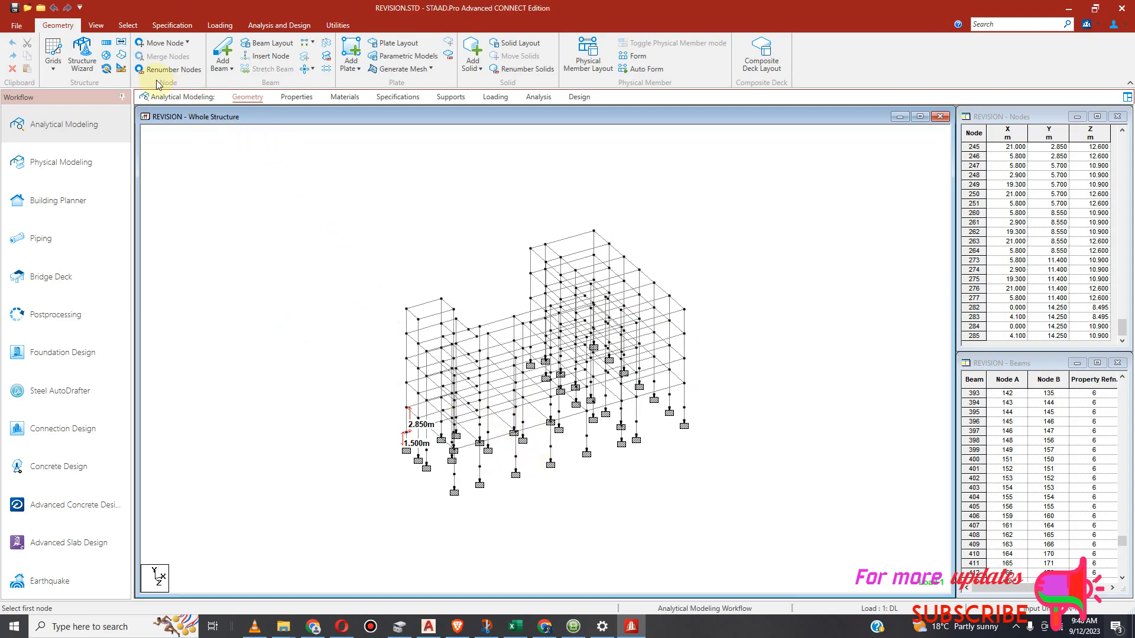
Refresh the node table by visiting the section properties page and returning to geometry, and go to the blank row 286.
{"action": "left_click", "coordinate": [96, 25]}
{"action": "left_click", "coordinate": [58, 25]}
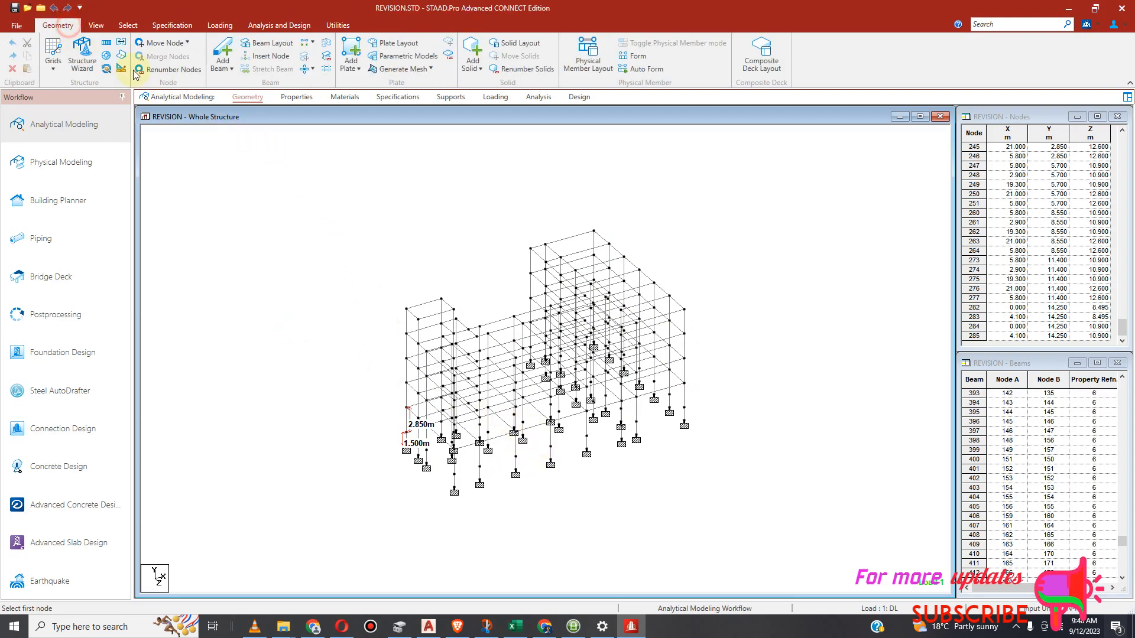
{"action": "left_click", "coordinate": [312, 98]}
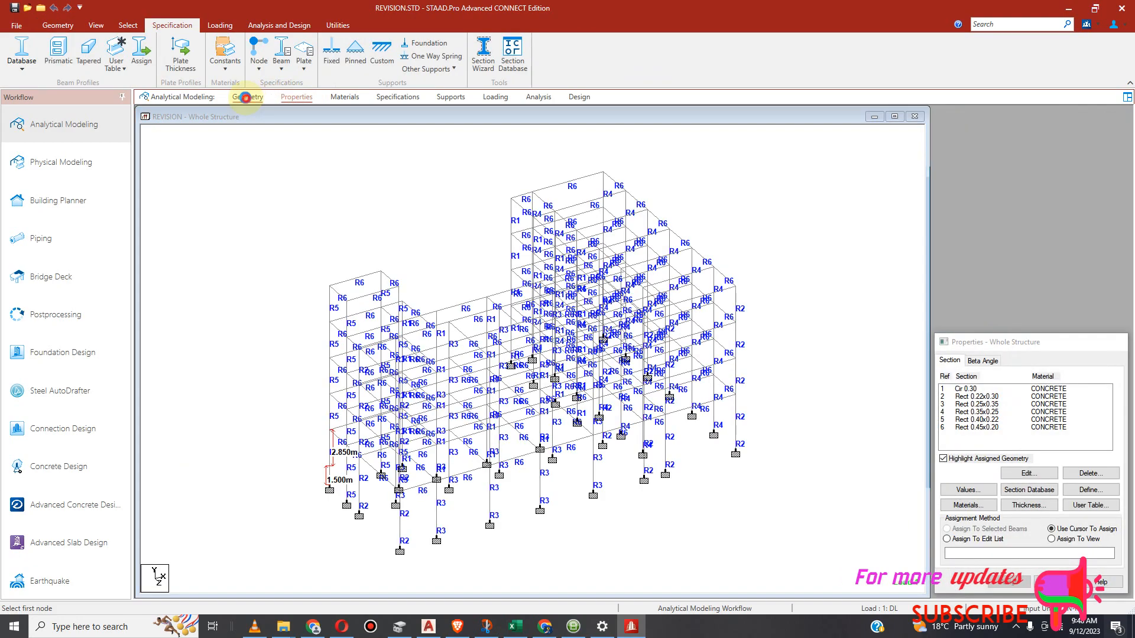
{"action": "left_click", "coordinate": [248, 97]}
{"action": "left_click_drag", "start_coordinate": [1126, 150], "coordinate": [1122, 326]}
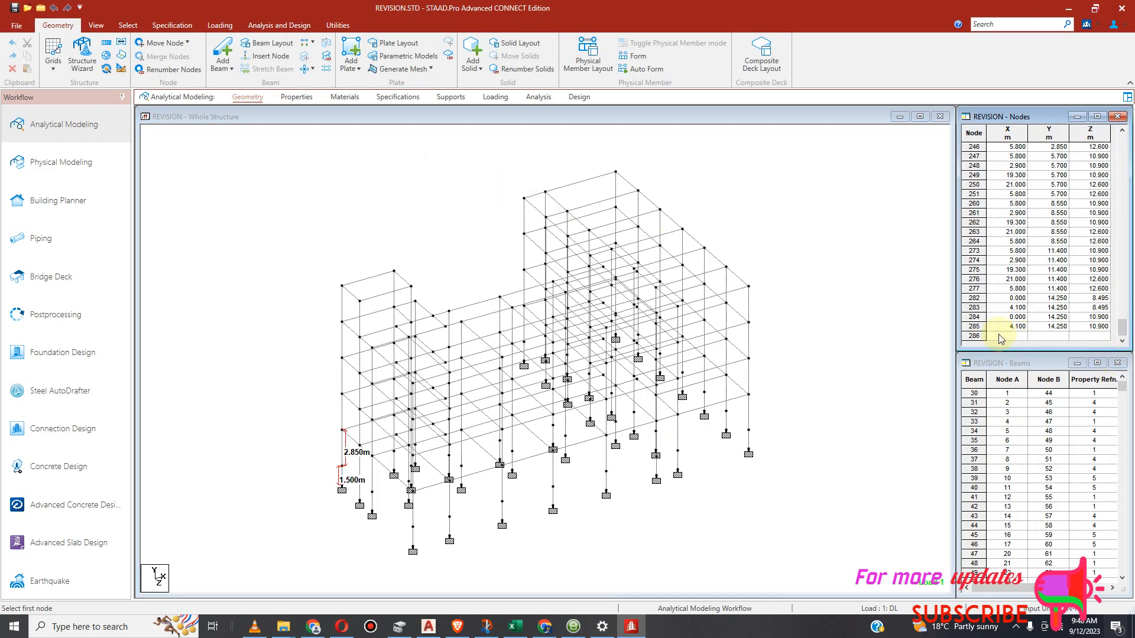
Add node 286 at X 14.8989, Y 2.85 and Z 11.0868 m in the node table, agreeing to delete the result files.
{"action": "left_click", "coordinate": [1013, 337]}
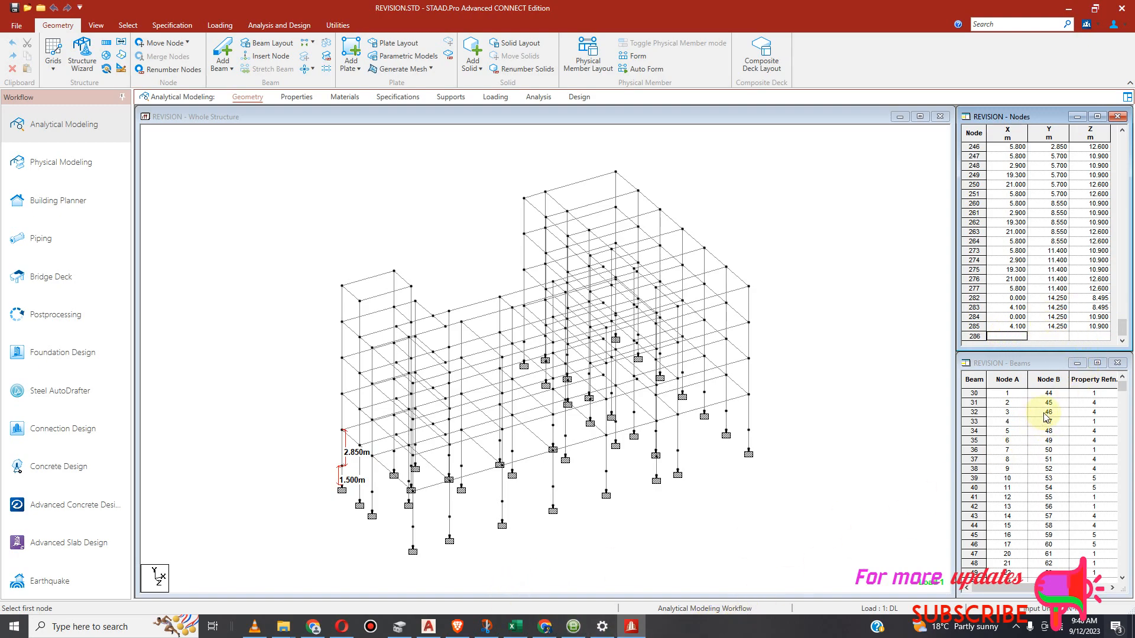
{"action": "type", "text": "14.8989"}
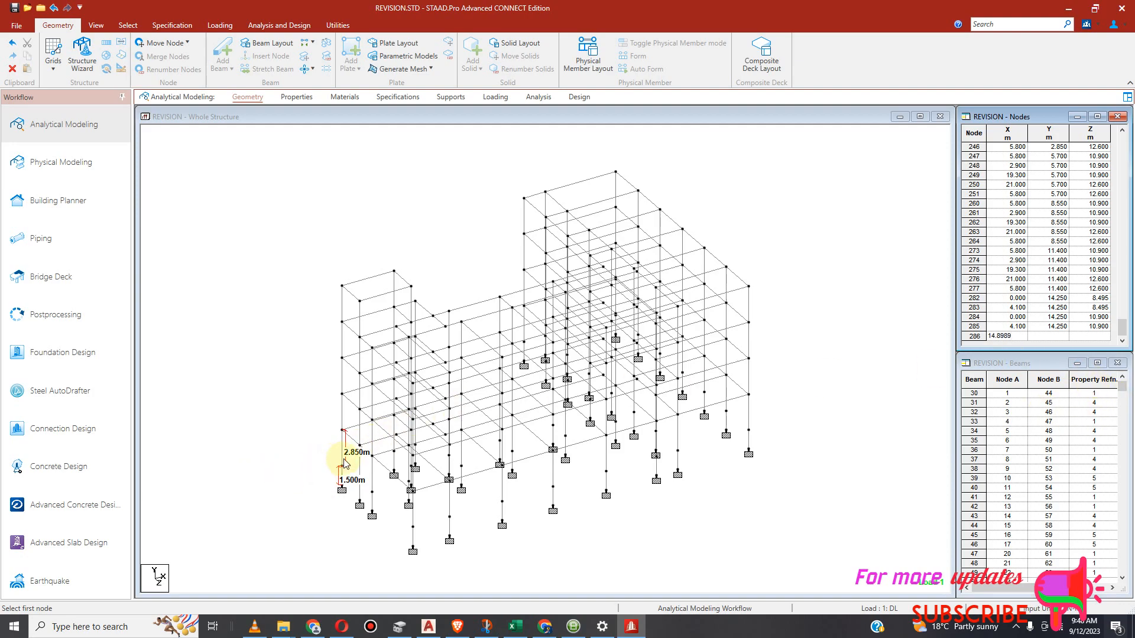
{"action": "left_click", "coordinate": [1055, 339]}
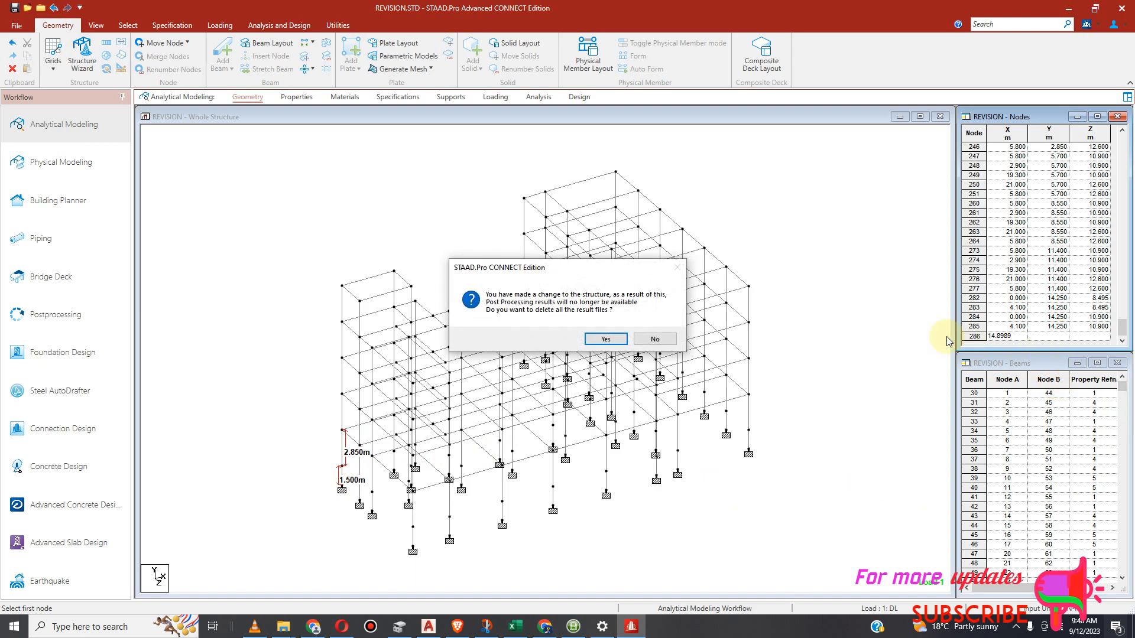
{"action": "left_click", "coordinate": [607, 340]}
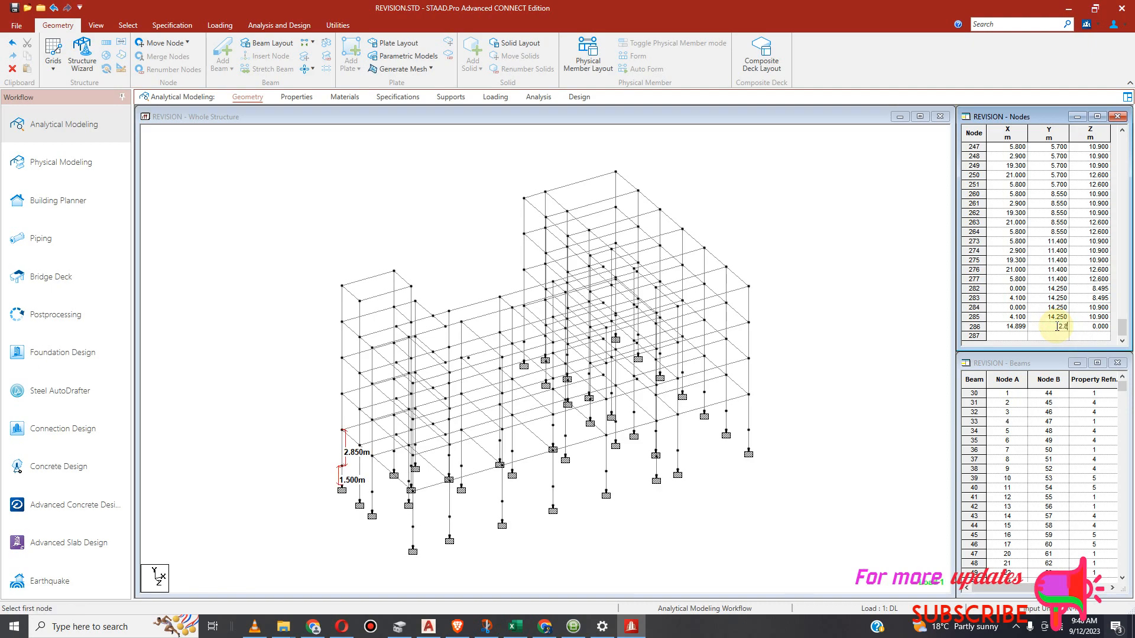
{"action": "left_click", "coordinate": [1092, 327]}
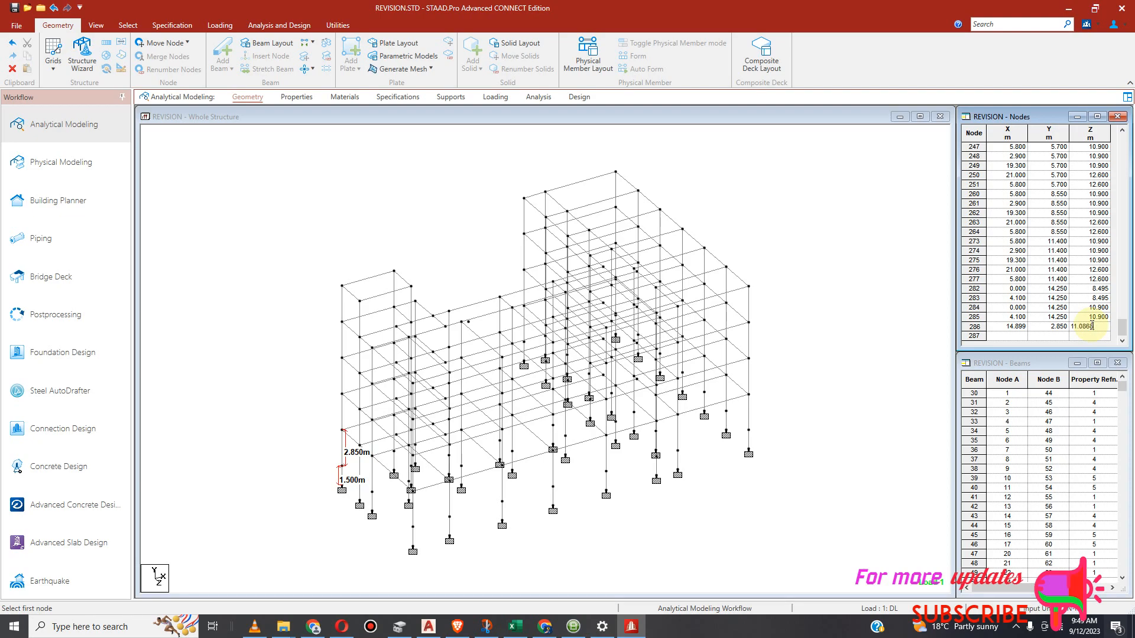
{"action": "left_click", "coordinate": [1042, 329]}
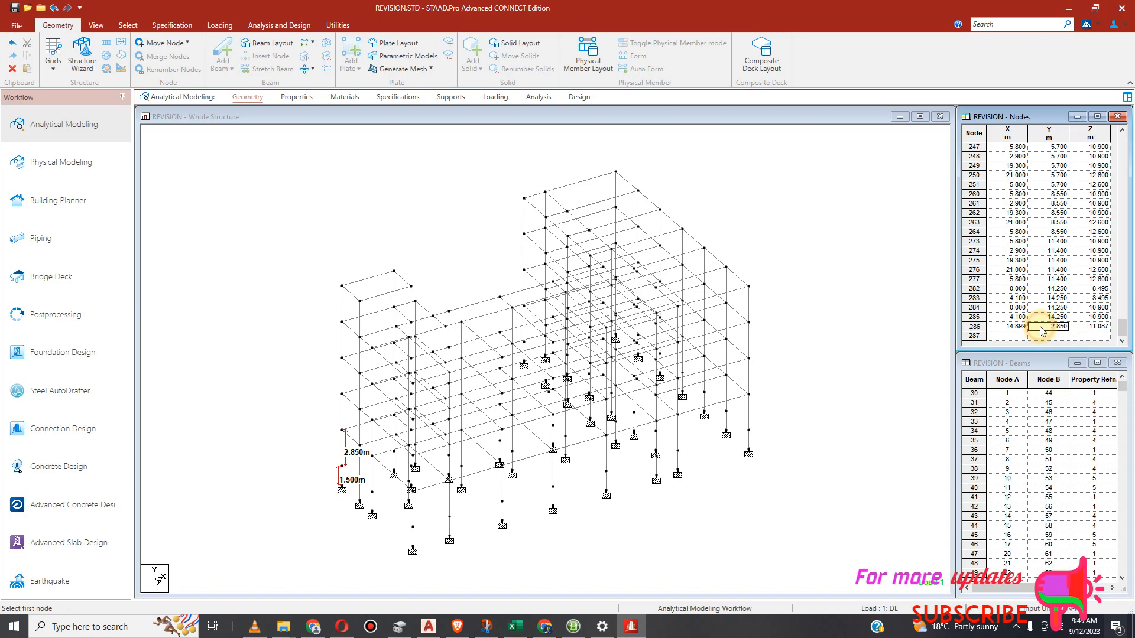
Select node 286 in the node table to locate it in the isometric view of the structure.
{"action": "left_click", "coordinate": [977, 327]}
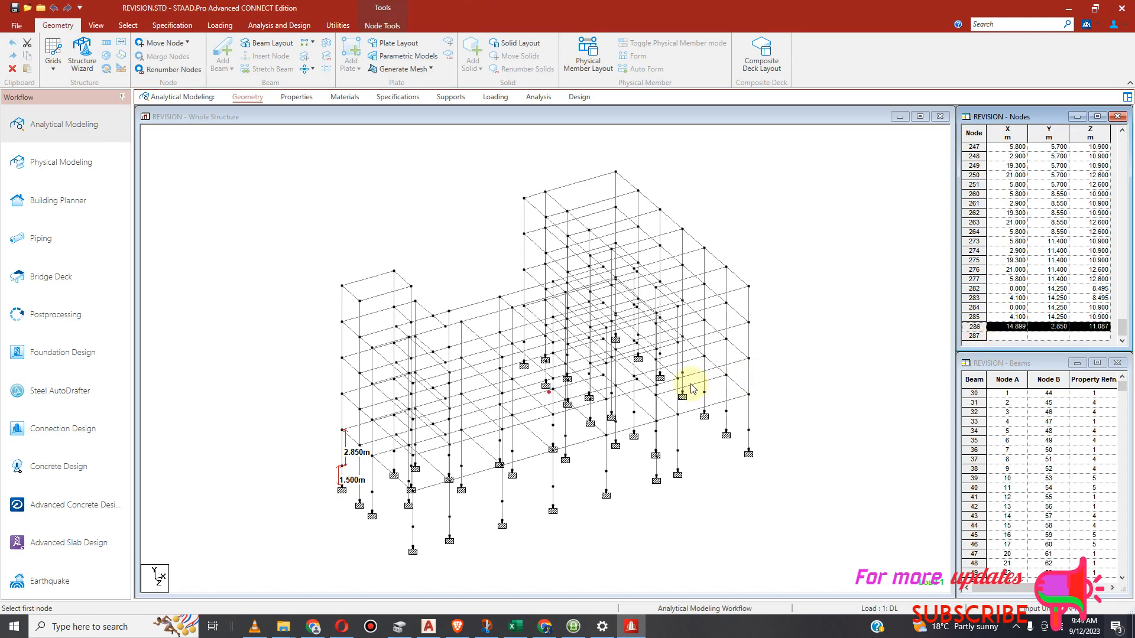
{"action": "scroll", "coordinate": [556, 404], "scroll_direction": "up", "scroll_amount": 5}
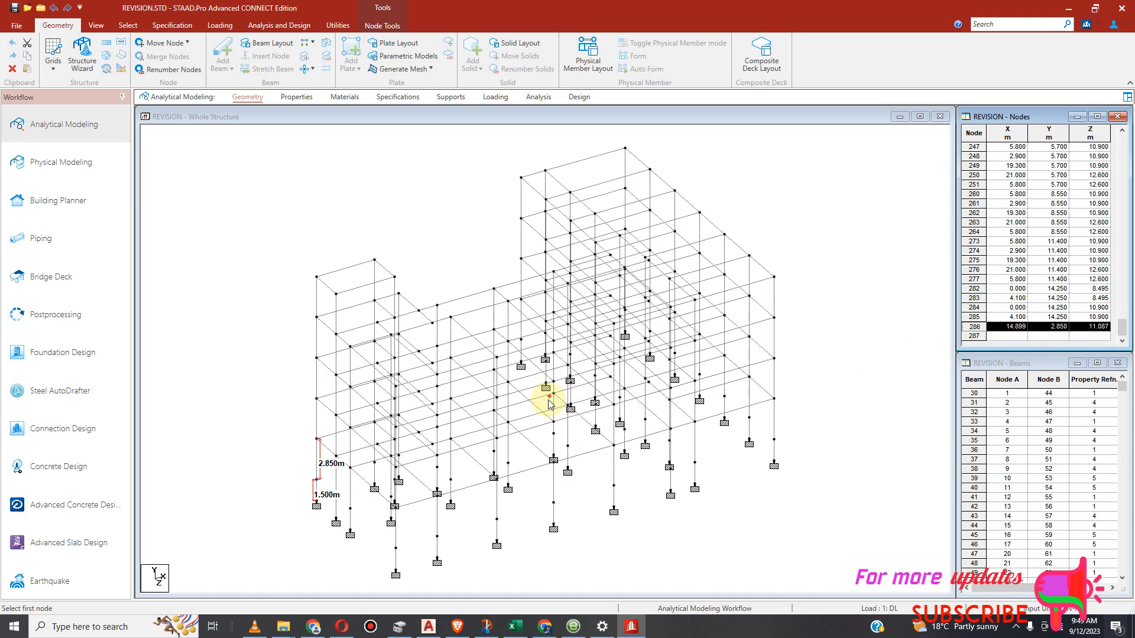
{"action": "scroll", "coordinate": [550, 405], "scroll_direction": "up", "scroll_amount": 2}
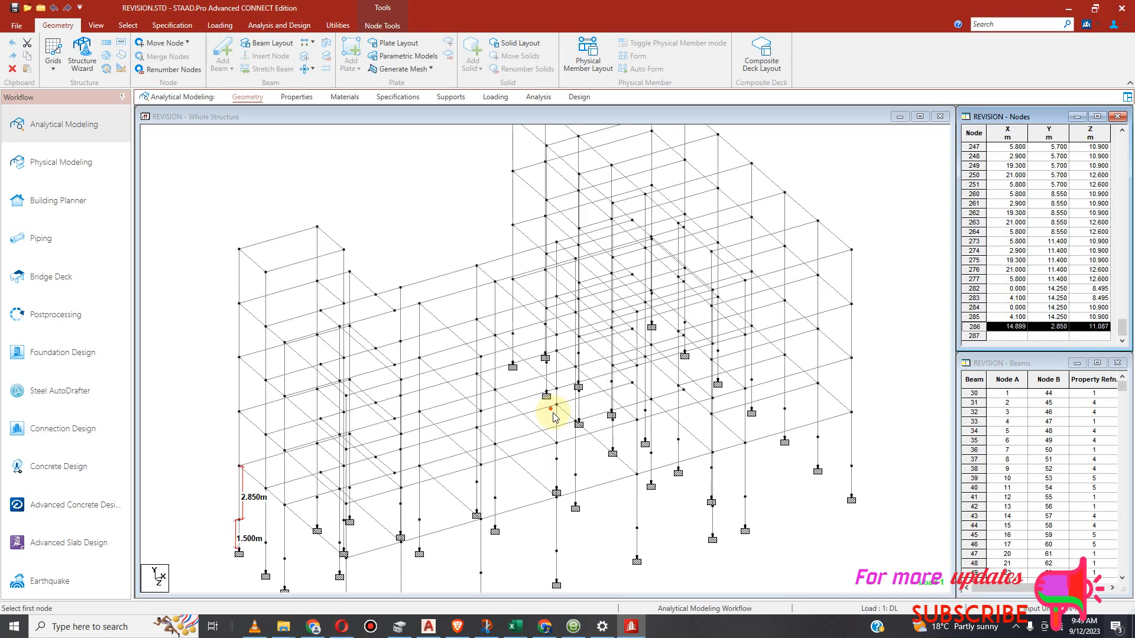
Select all beams of the floor at the 2.850 m level in the front view and display only the selected objects.
{"action": "left_click", "coordinate": [95, 26]}
{"action": "left_click", "coordinate": [129, 27]}
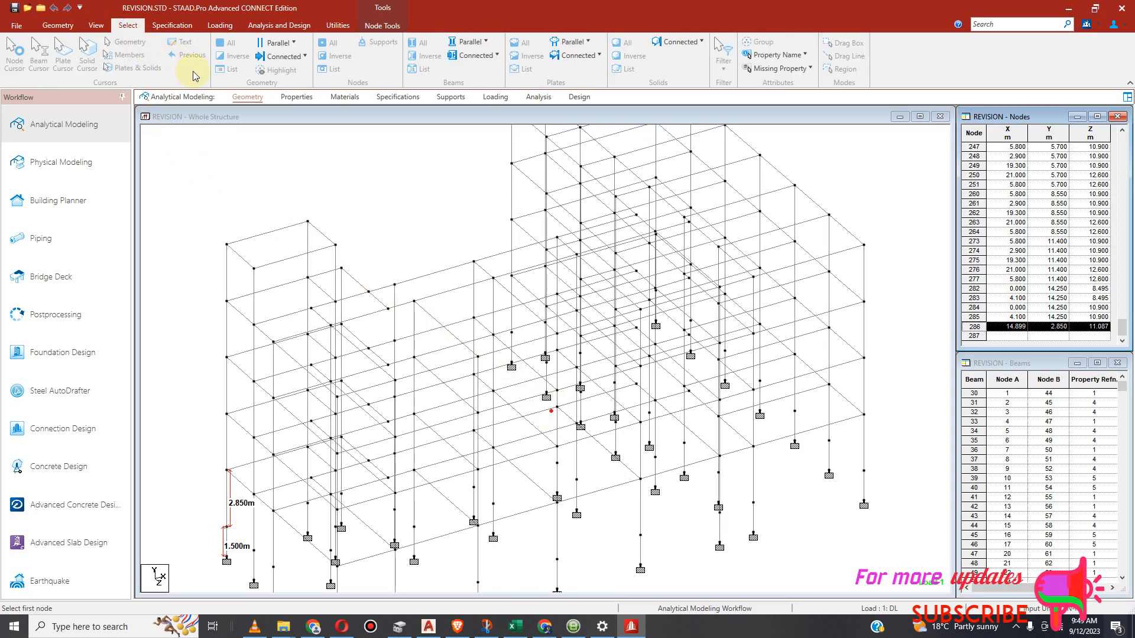
{"action": "left_click", "coordinate": [96, 26]}
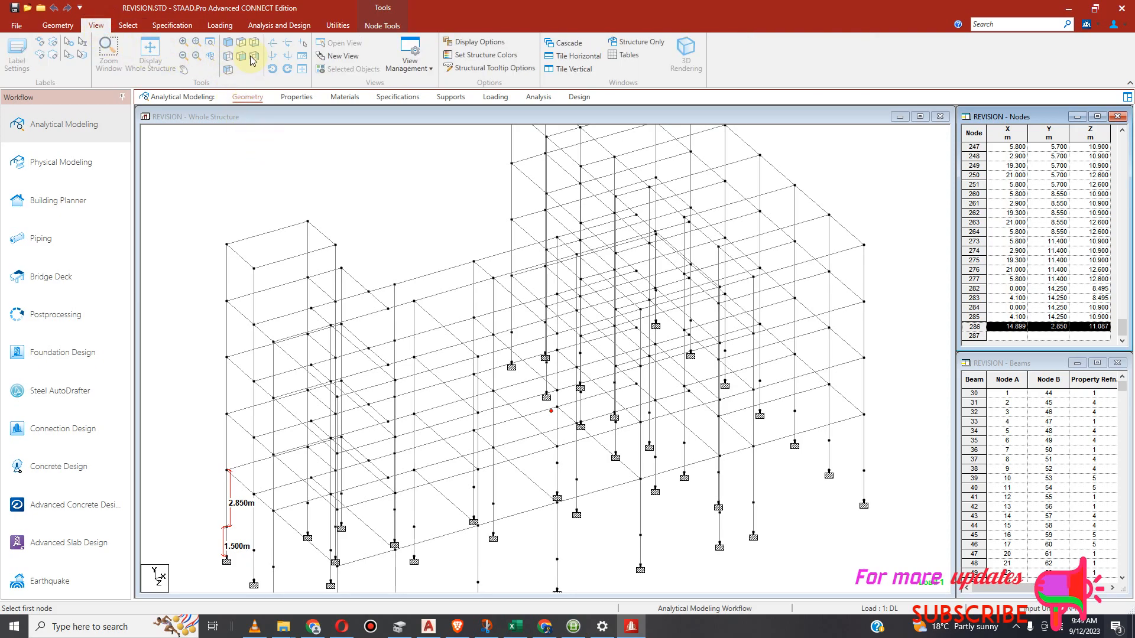
{"action": "left_click", "coordinate": [326, 187]}
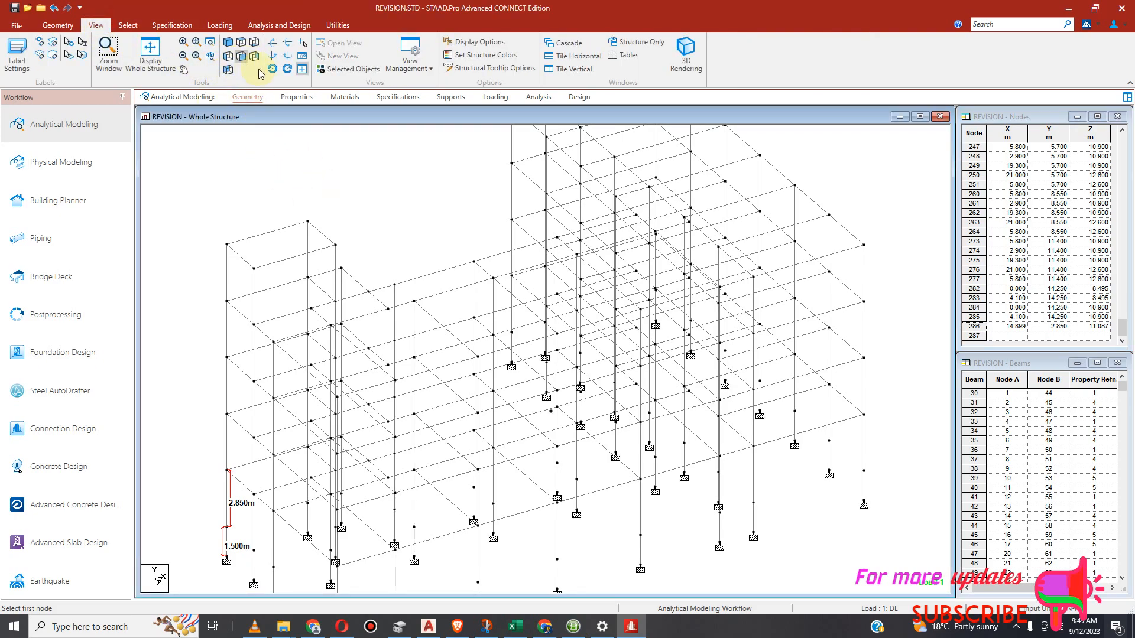
{"action": "left_click", "coordinate": [242, 58]}
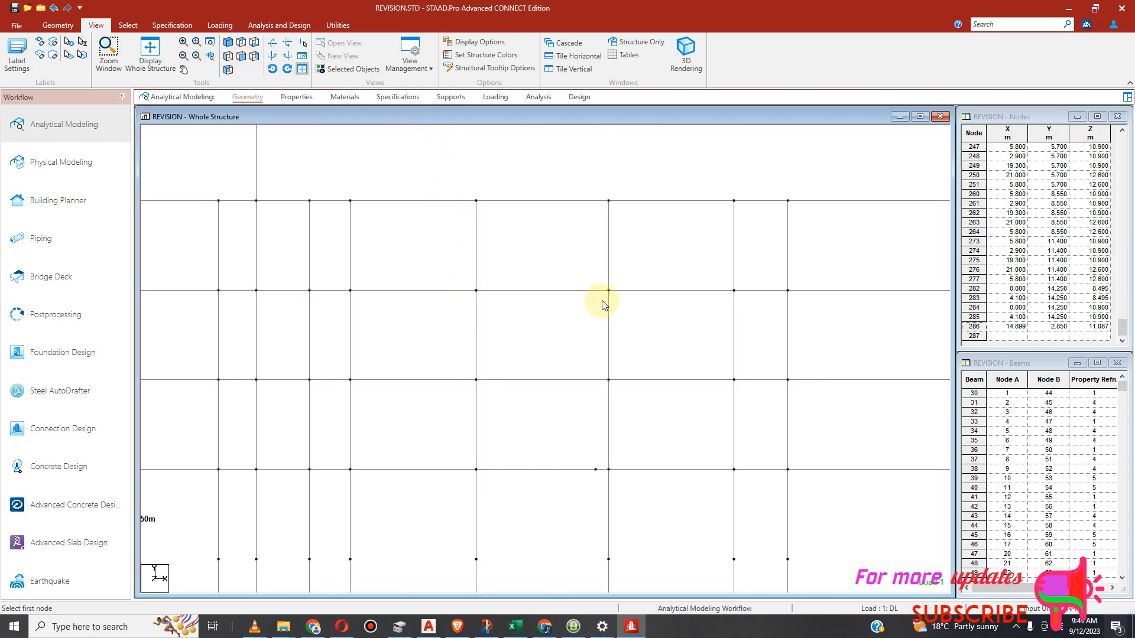
{"action": "left_click_drag", "start_coordinate": [172, 442], "coordinate": [931, 479]}
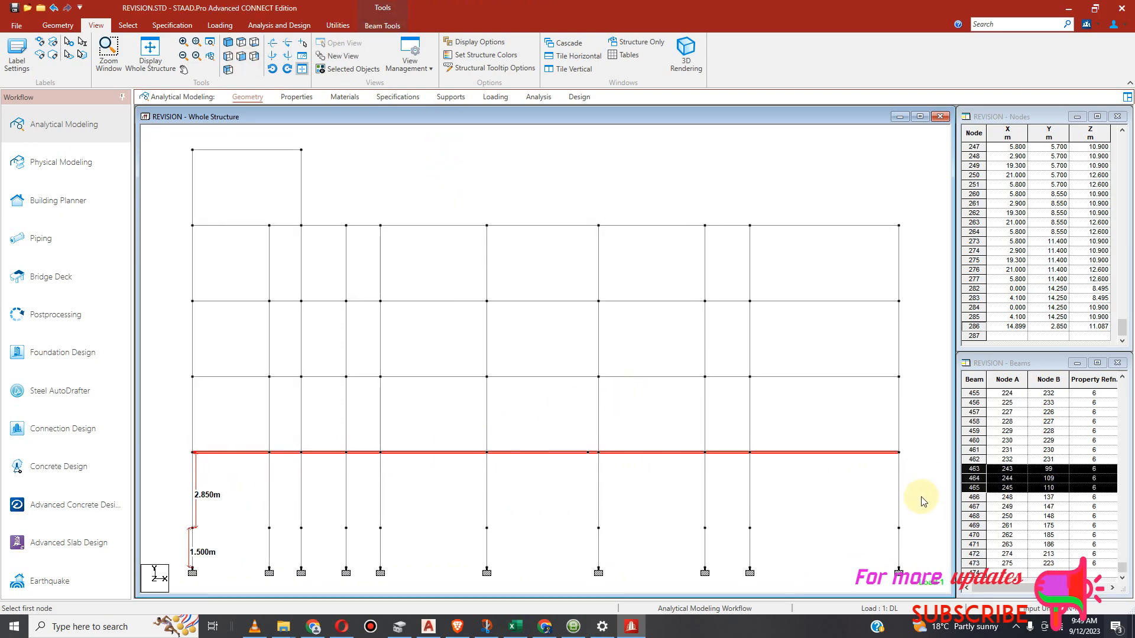
{"action": "left_click", "coordinate": [348, 69]}
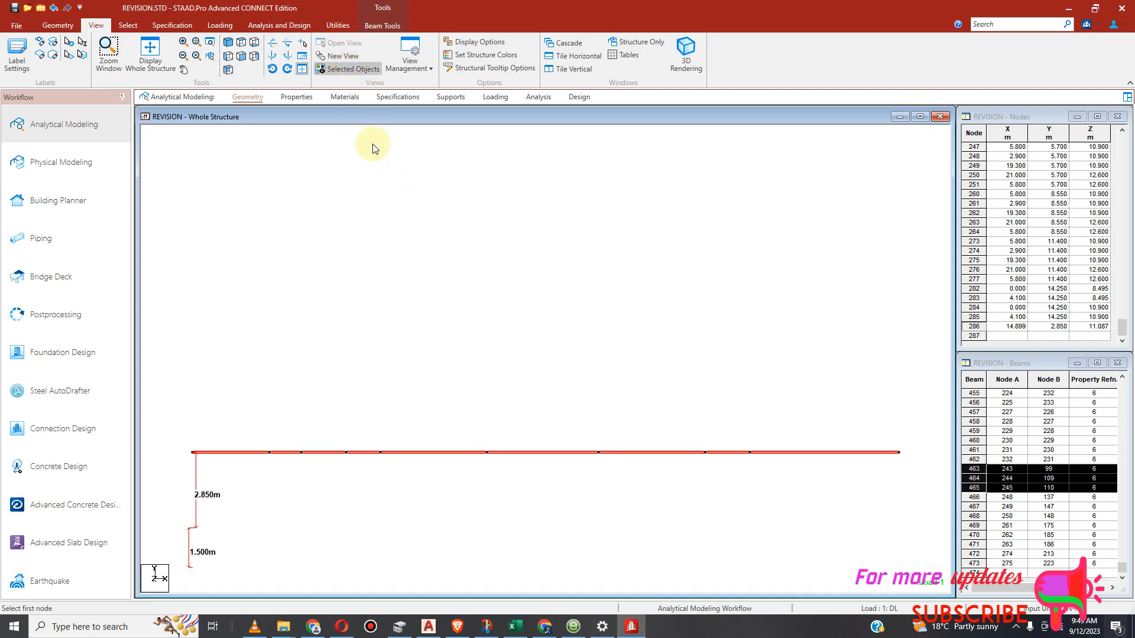
Show the isolated floor in plan view, clear the beam selection and display the node numbers.
{"action": "left_click", "coordinate": [237, 43]}
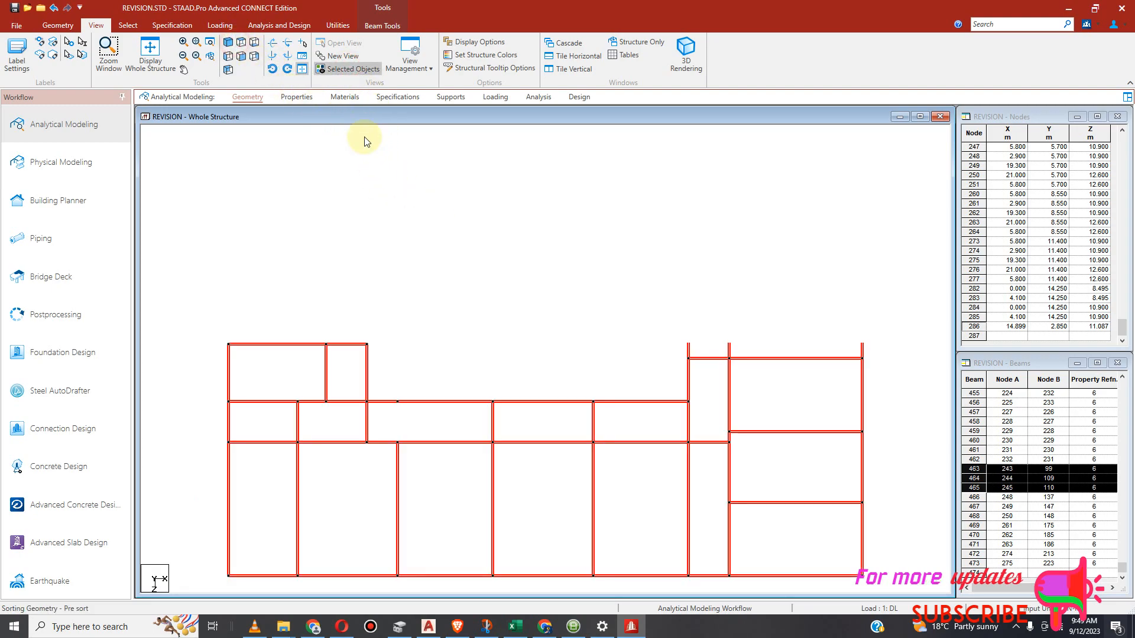
{"action": "left_click", "coordinate": [529, 309]}
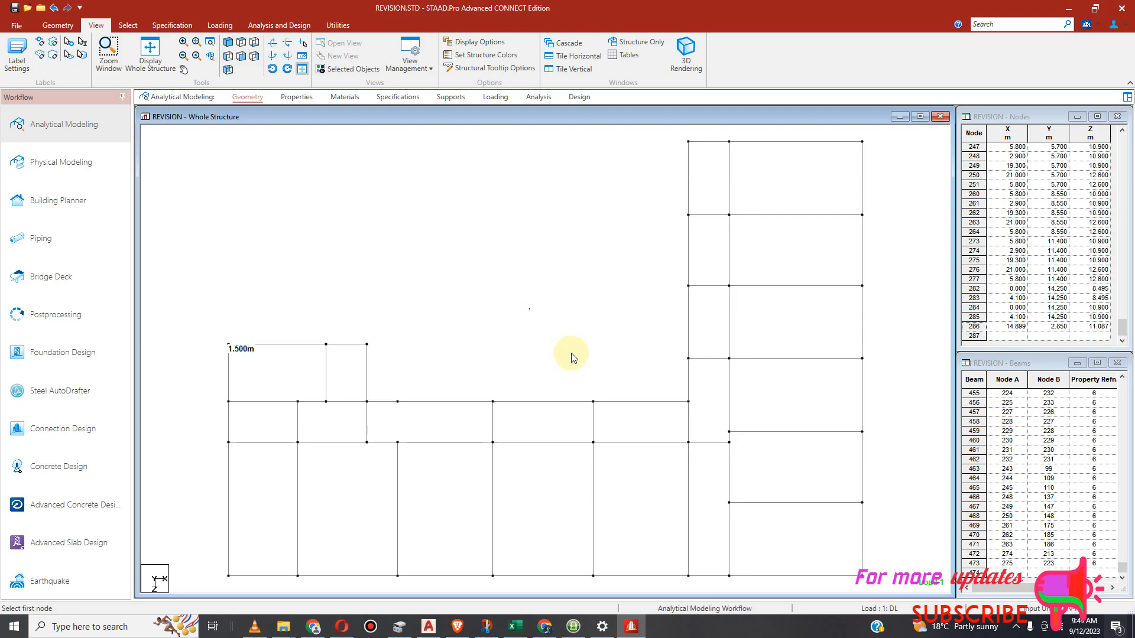
{"action": "key", "text": "shift+n"}
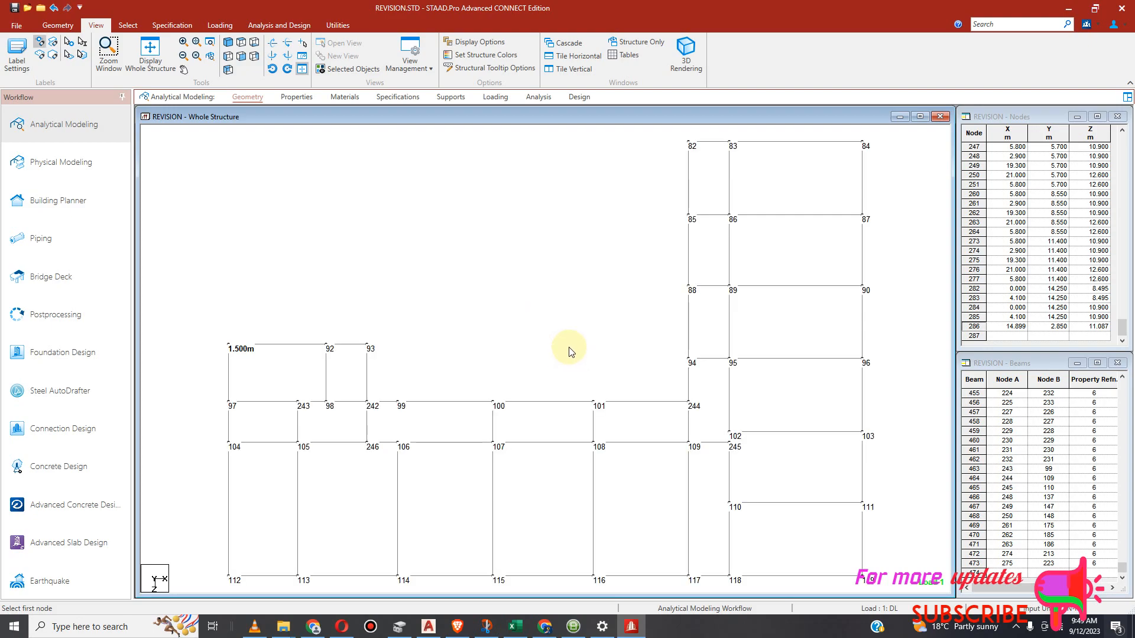
Select node 286 in the node table and look for its position on the floor plan.
{"action": "left_click", "coordinate": [984, 326]}
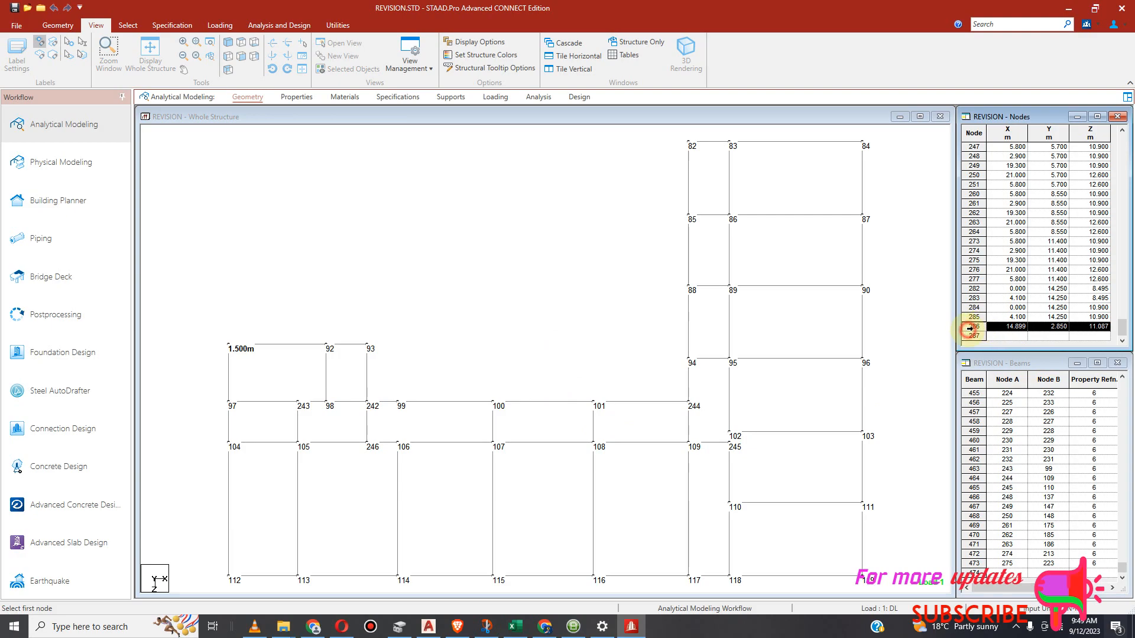
{"action": "scroll", "coordinate": [595, 436], "scroll_direction": "up", "scroll_amount": 3}
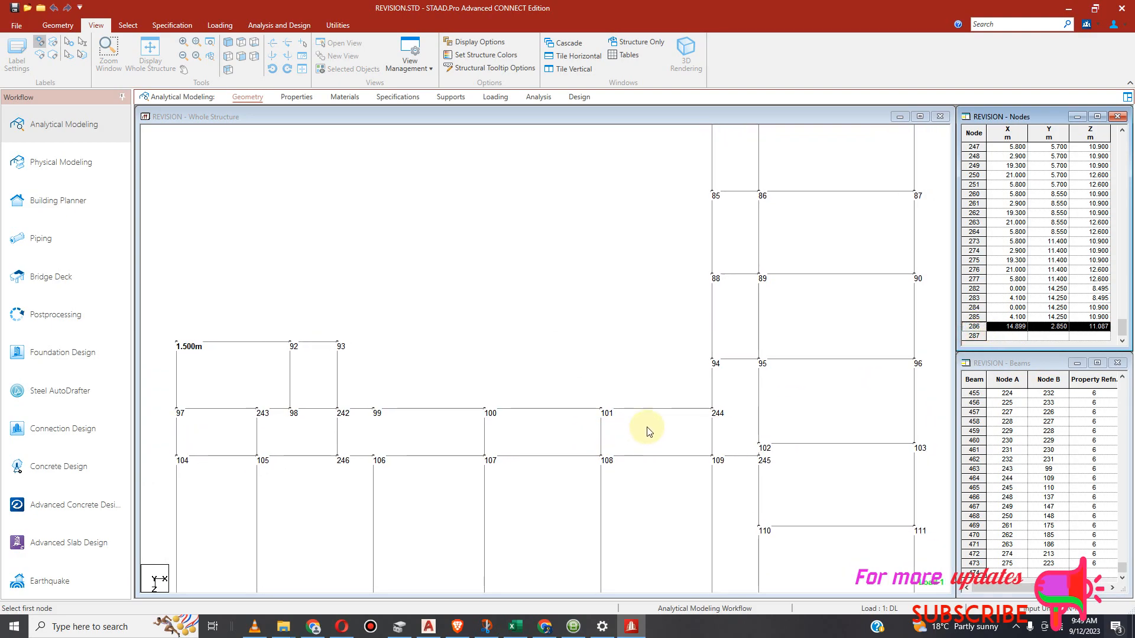
Examine the isolated floor plan and the node table to find where node 286 lies.
{"action": "scroll", "coordinate": [647, 433], "scroll_direction": "down", "scroll_amount": 2}
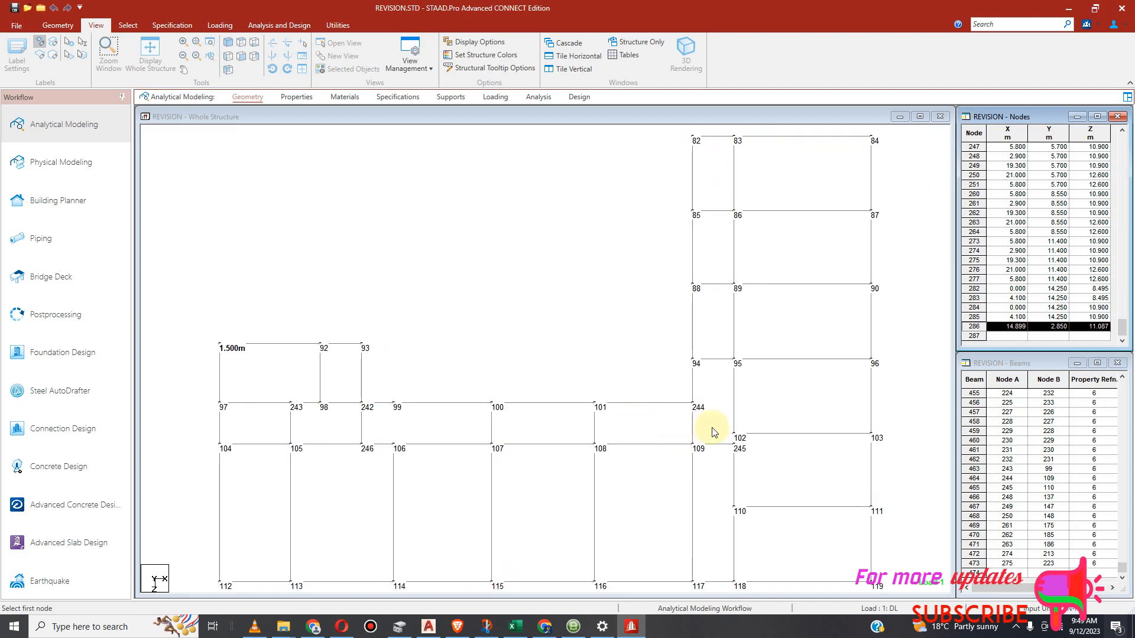
{"action": "scroll", "coordinate": [736, 444], "scroll_direction": "up", "scroll_amount": 2}
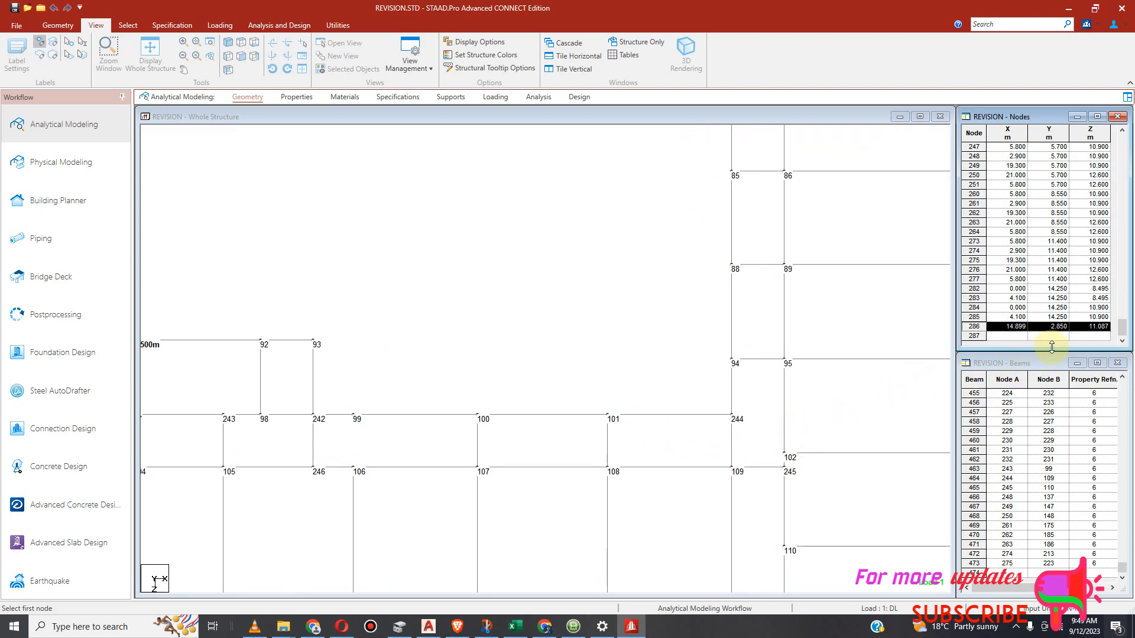
{"action": "scroll", "coordinate": [1062, 291], "scroll_direction": "up", "scroll_amount": 2}
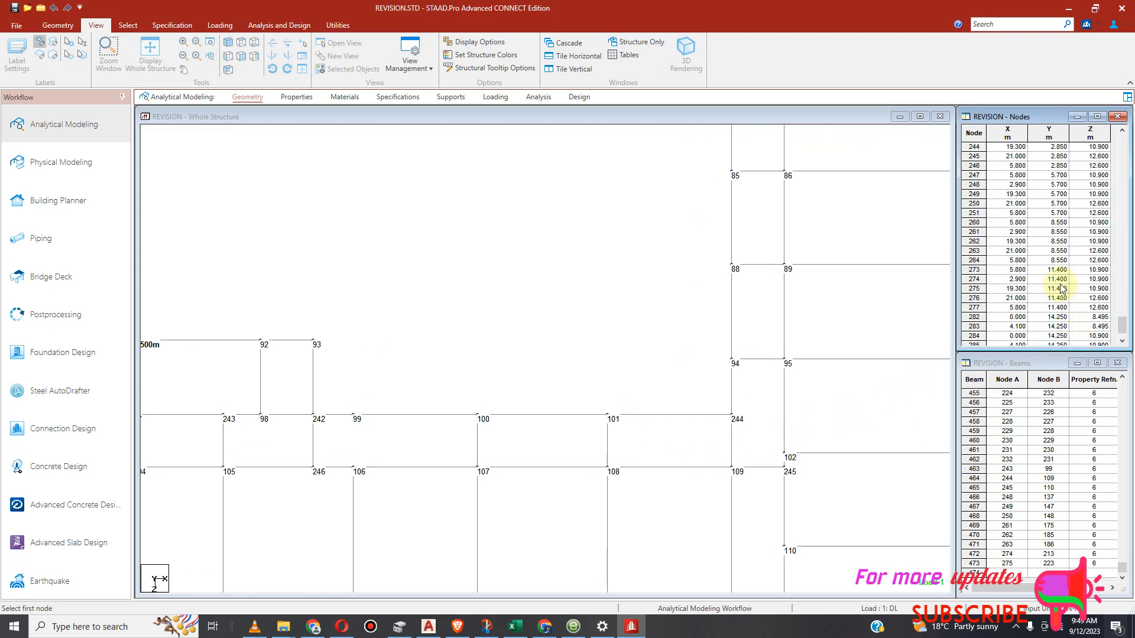
{"action": "scroll", "coordinate": [1062, 290], "scroll_direction": "up", "scroll_amount": 1}
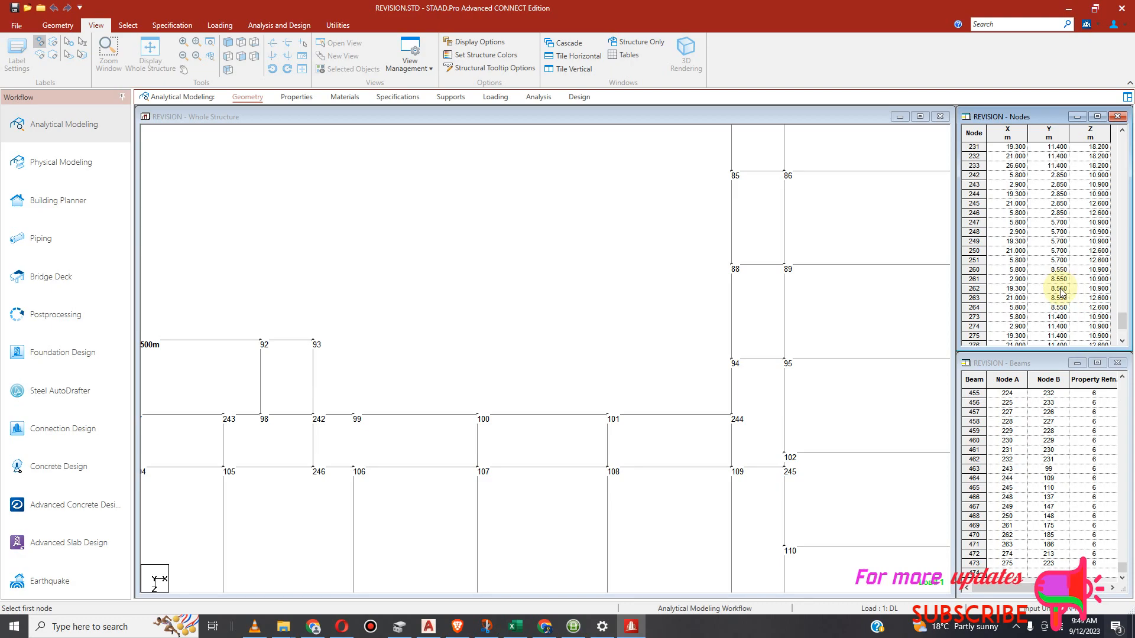
{"action": "scroll", "coordinate": [1062, 291], "scroll_direction": "down", "scroll_amount": 3}
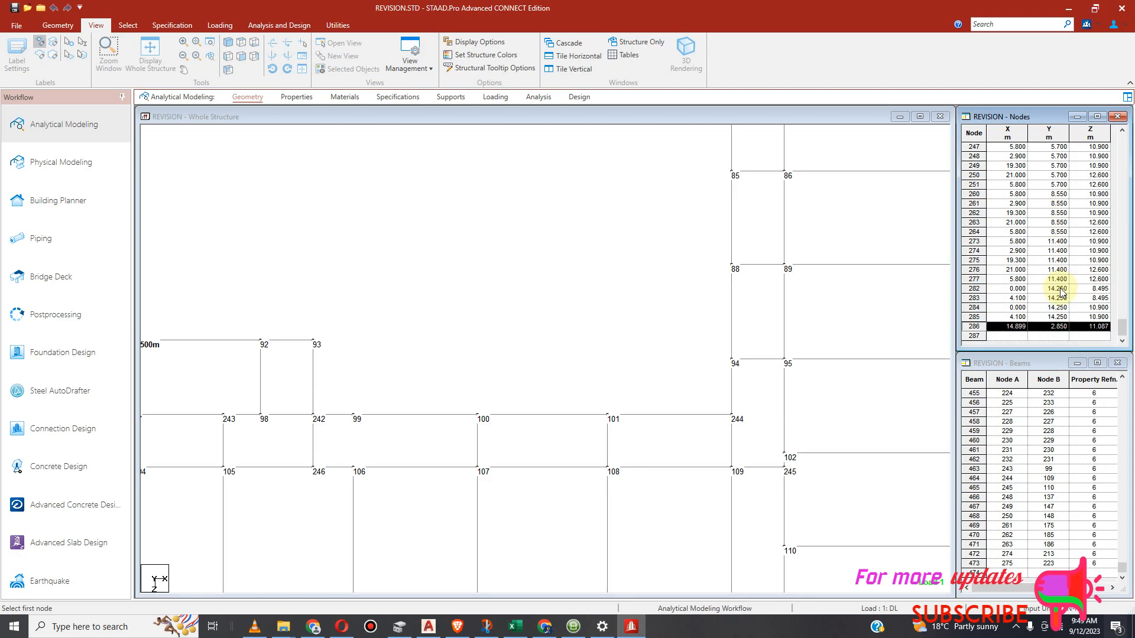
{"action": "scroll", "coordinate": [1062, 283], "scroll_direction": "up", "scroll_amount": 2}
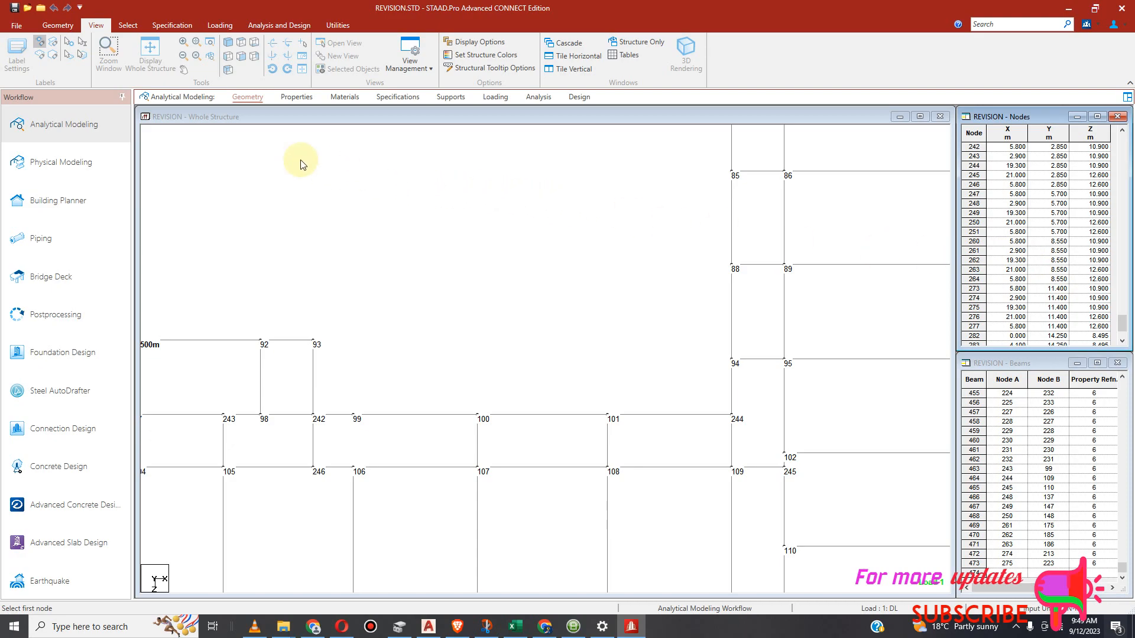
{"action": "left_click", "coordinate": [235, 44]}
{"action": "left_click", "coordinate": [324, 241]}
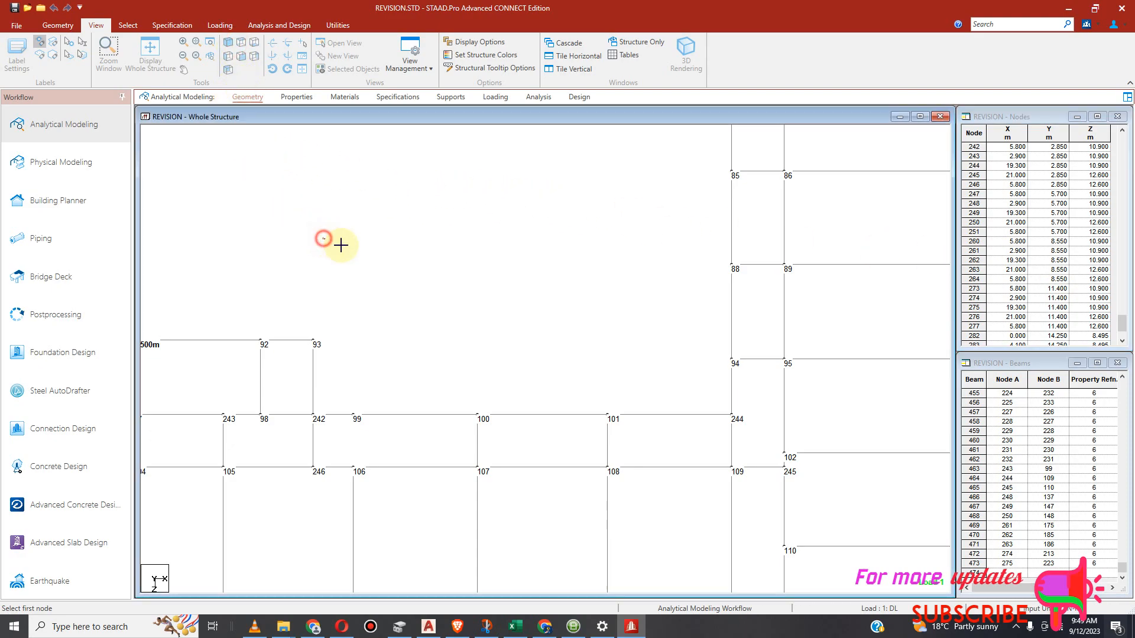
{"action": "scroll", "coordinate": [544, 328], "scroll_direction": "down", "scroll_amount": 2}
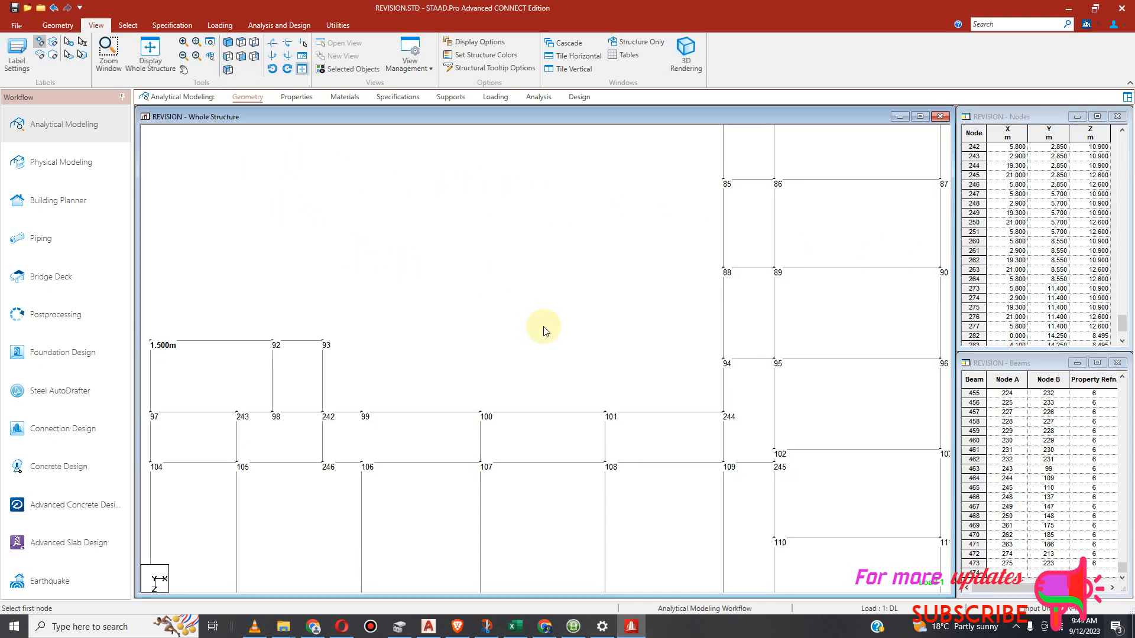
Display the whole structure in isometric view, select node 286 in the node table and examine its position in the frame.
{"action": "left_click", "coordinate": [228, 42]}
{"action": "left_click", "coordinate": [232, 68]}
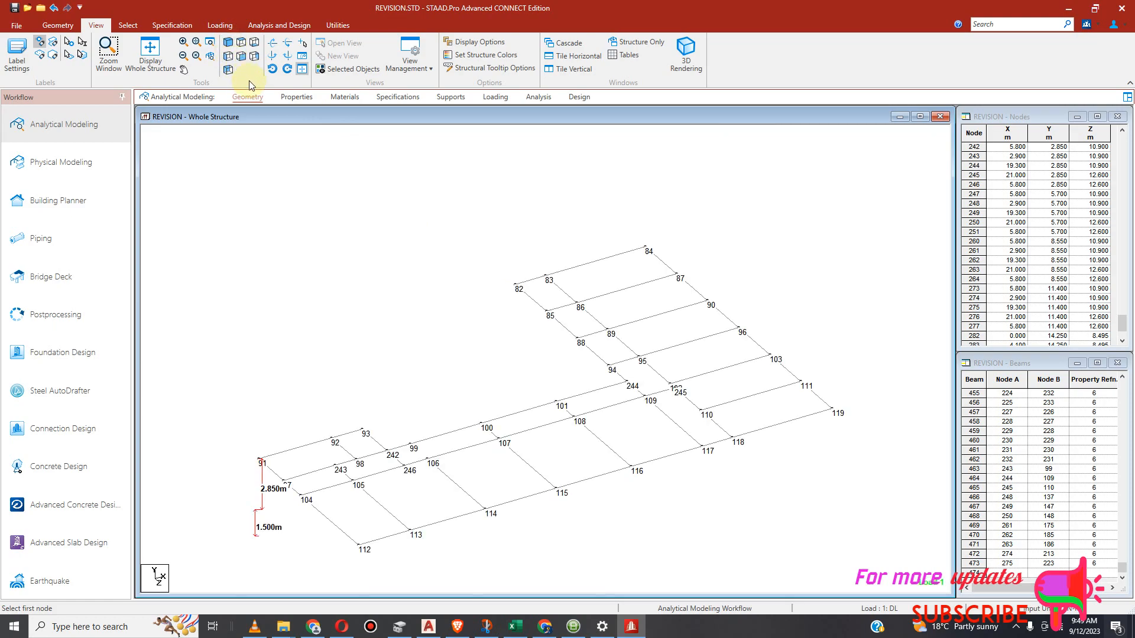
{"action": "left_click", "coordinate": [150, 52]}
{"action": "scroll", "coordinate": [1059, 340], "scroll_direction": "down", "scroll_amount": 2}
{"action": "left_click", "coordinate": [974, 326]}
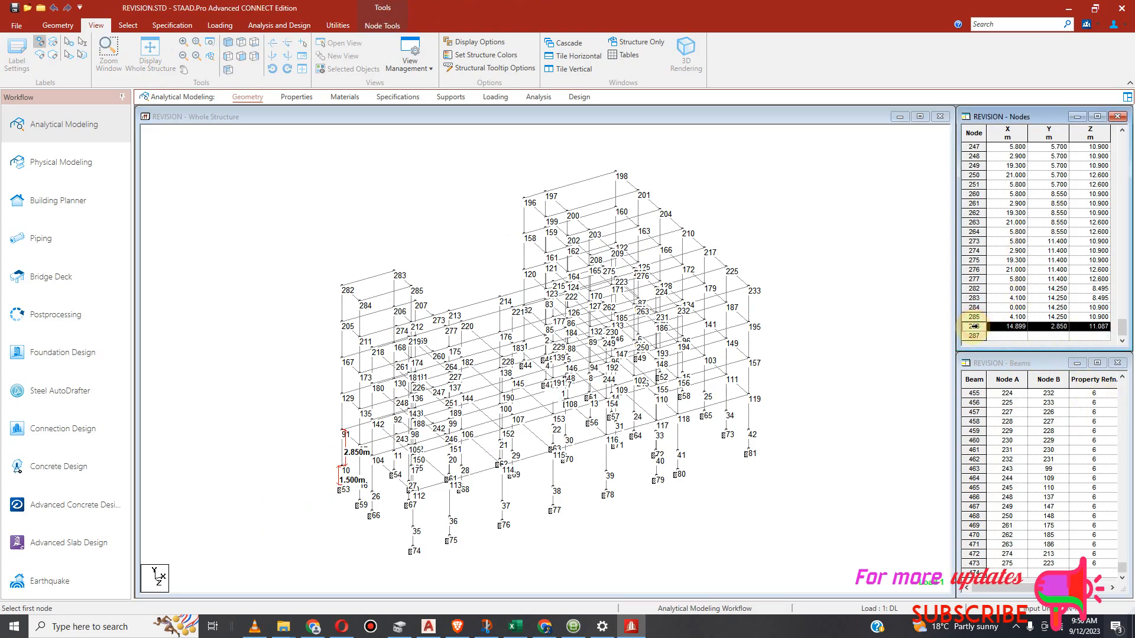
{"action": "scroll", "coordinate": [559, 405], "scroll_direction": "up", "scroll_amount": 3}
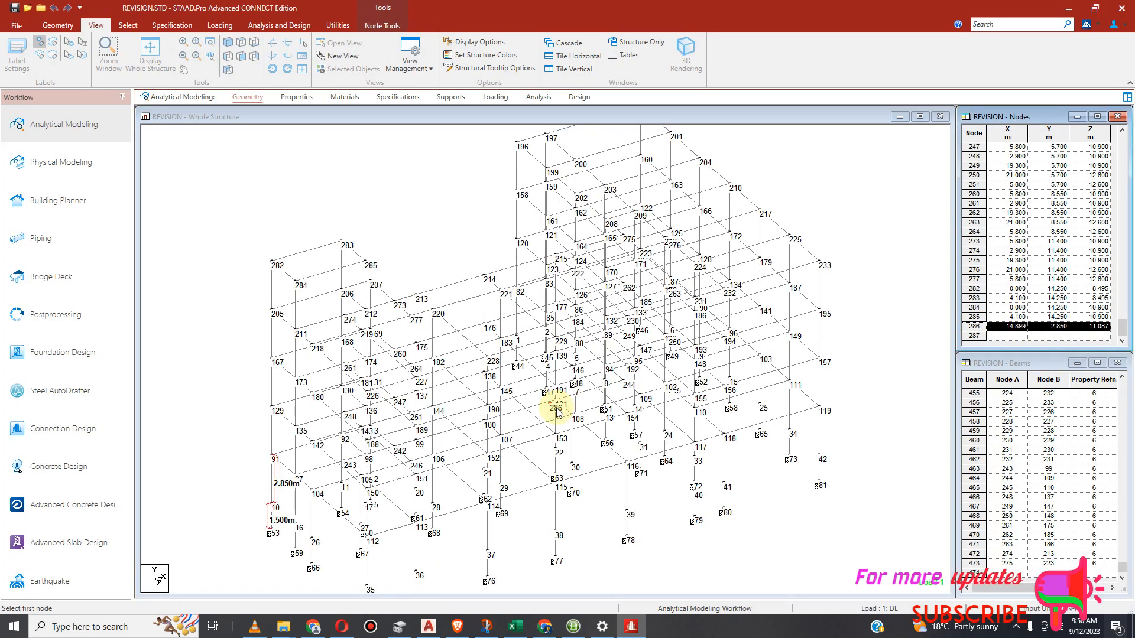
{"action": "scroll", "coordinate": [553, 414], "scroll_direction": "up", "scroll_amount": 4}
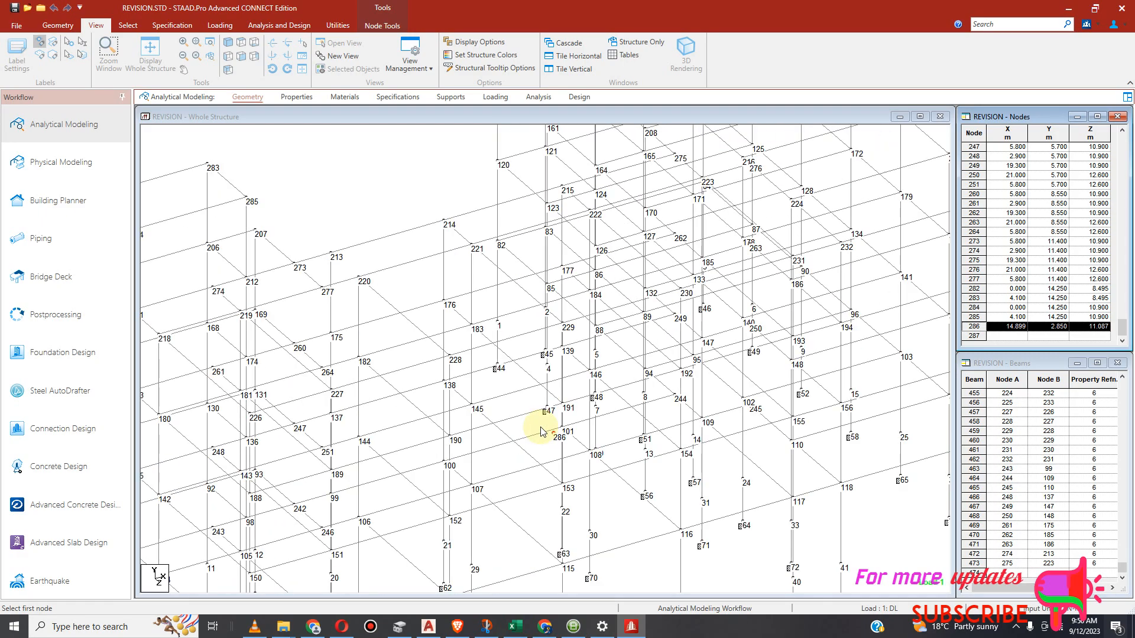
{"action": "scroll", "coordinate": [563, 450], "scroll_direction": "up", "scroll_amount": 1}
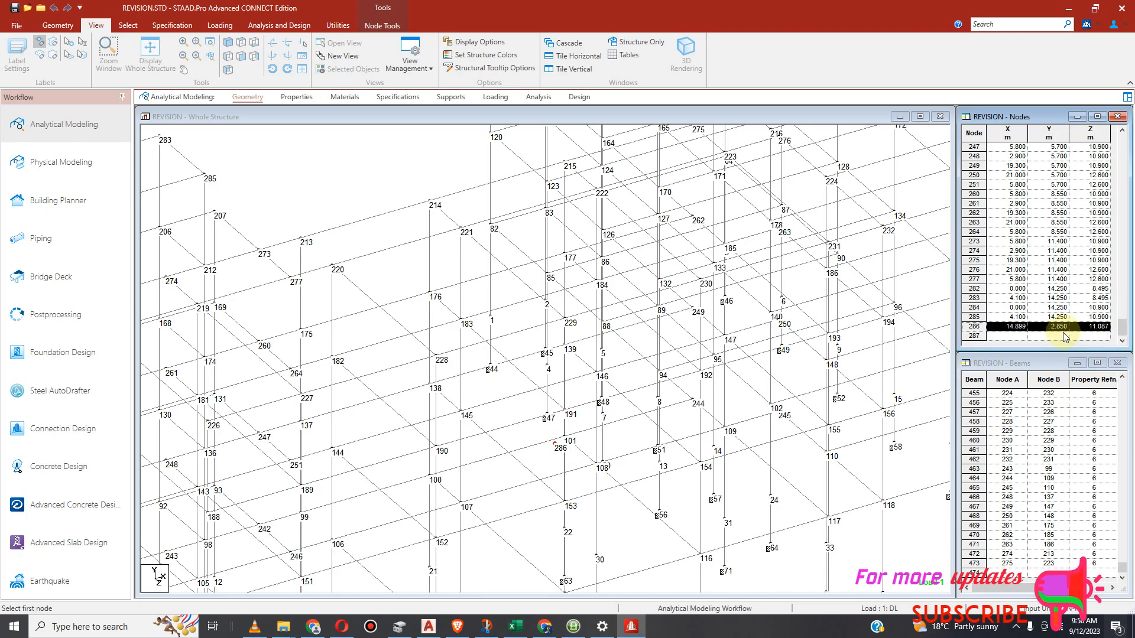
{"action": "scroll", "coordinate": [570, 443], "scroll_direction": "up", "scroll_amount": 1}
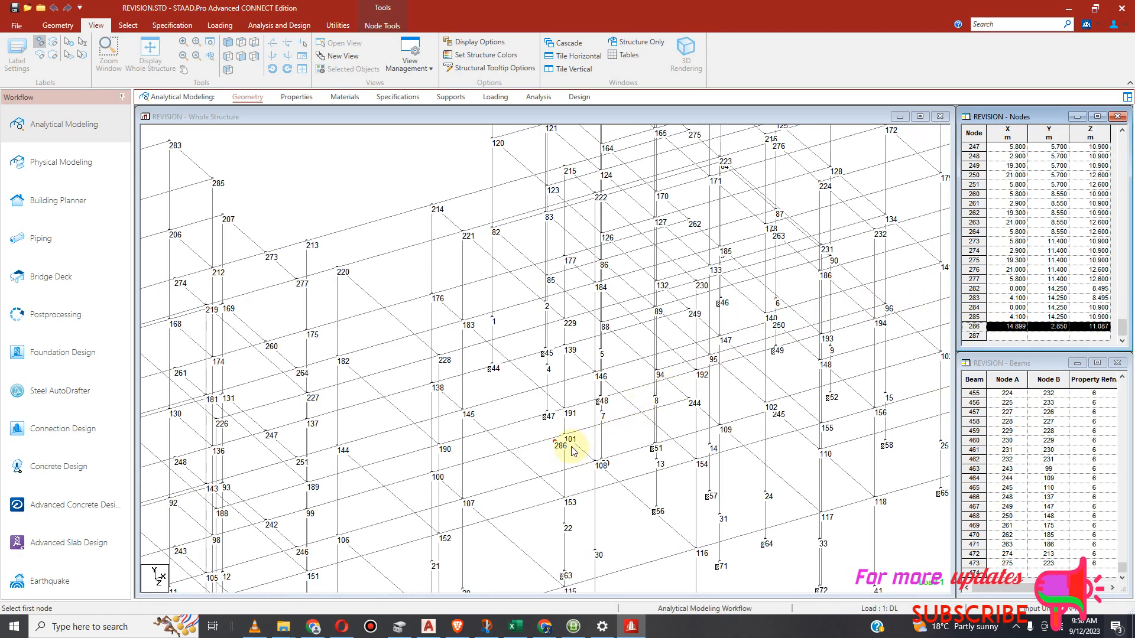
{"action": "scroll", "coordinate": [576, 436], "scroll_direction": "down", "scroll_amount": 3}
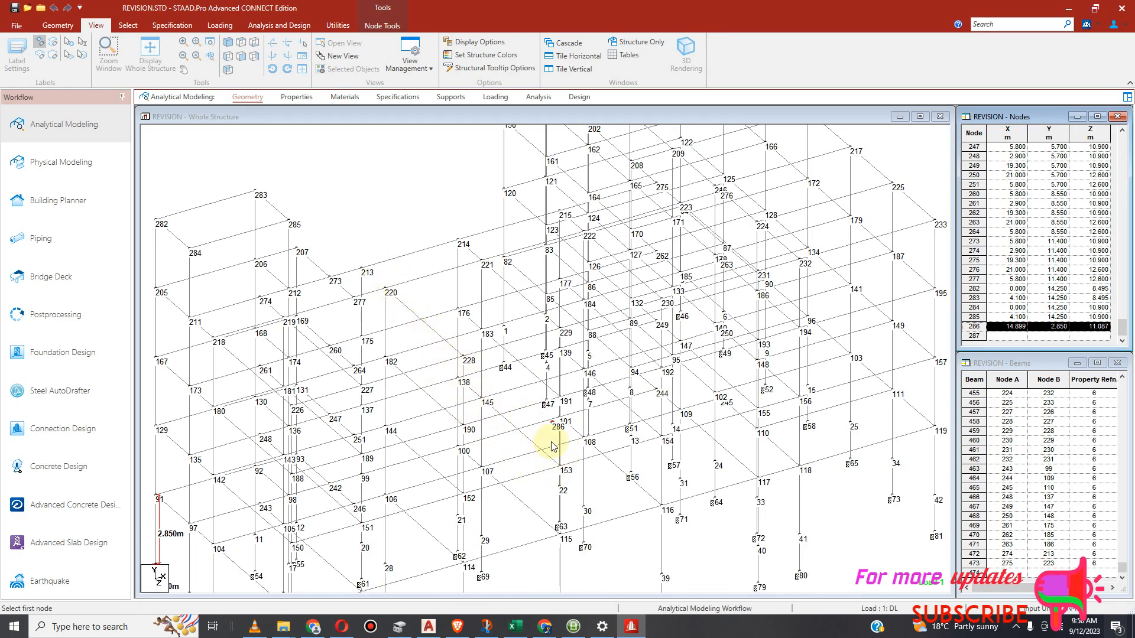
{"action": "left_click", "coordinate": [172, 25]}
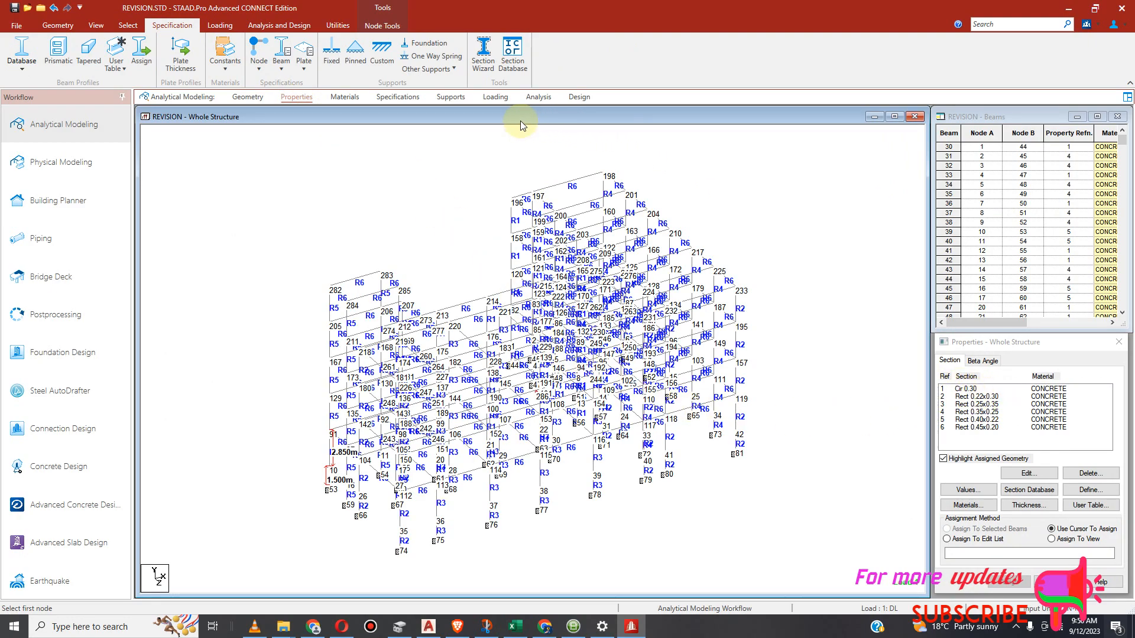
{"action": "left_click", "coordinate": [258, 70]}
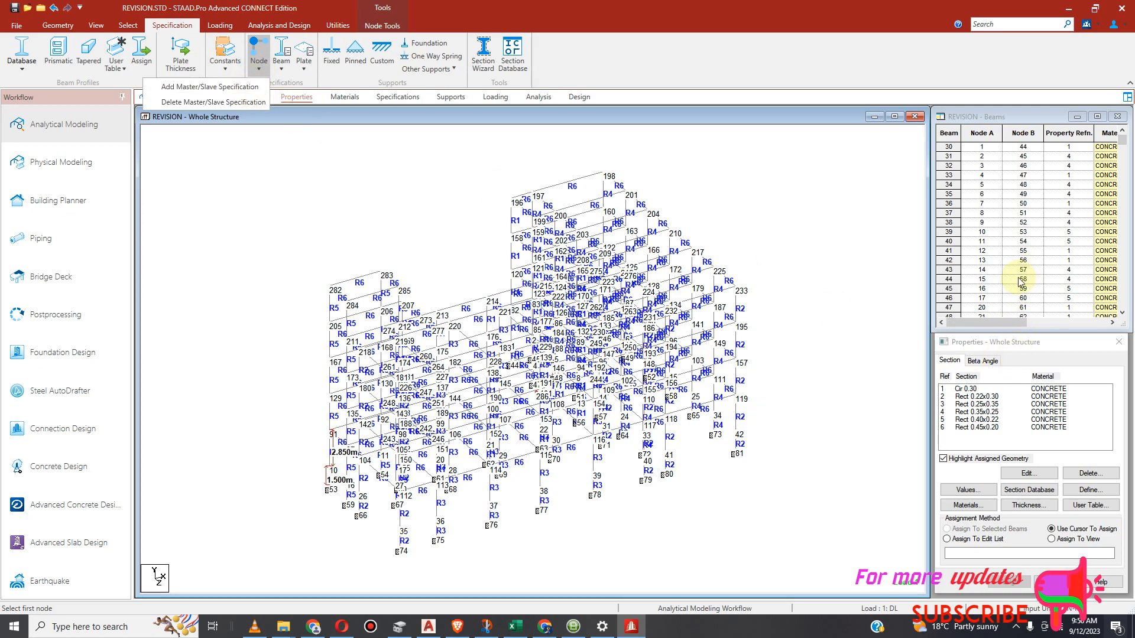
{"action": "left_click", "coordinate": [247, 97]}
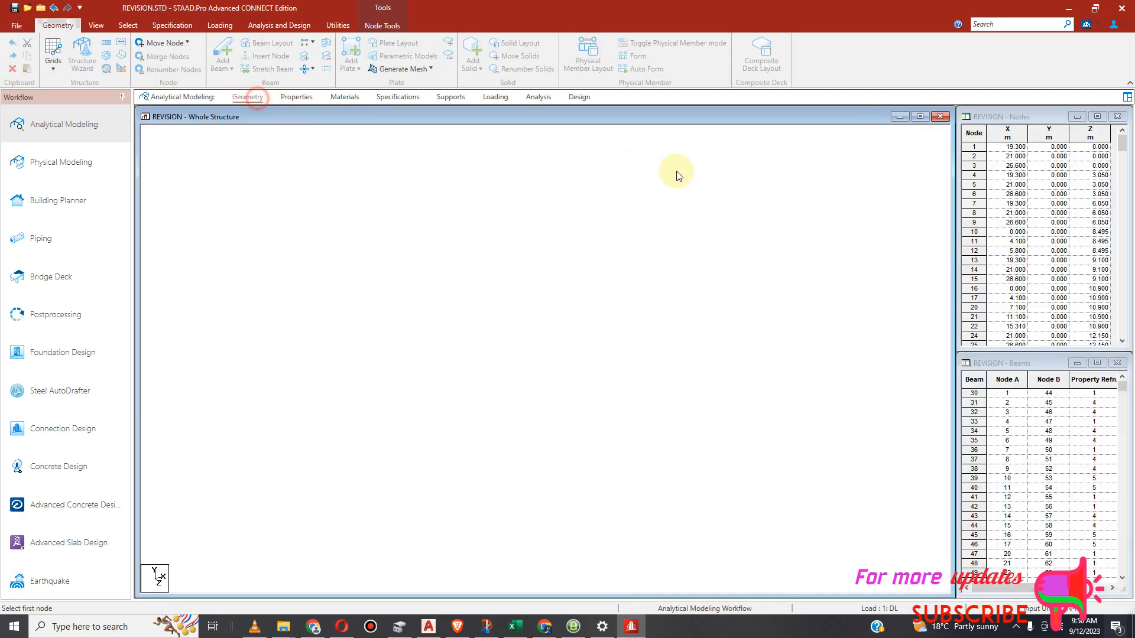
Look up node 286 at the end of the node table and locate it in the isometric view.
{"action": "scroll", "coordinate": [1114, 271], "scroll_direction": "down", "scroll_amount": 1}
{"action": "left_click_drag", "start_coordinate": [1127, 154], "coordinate": [1118, 252]}
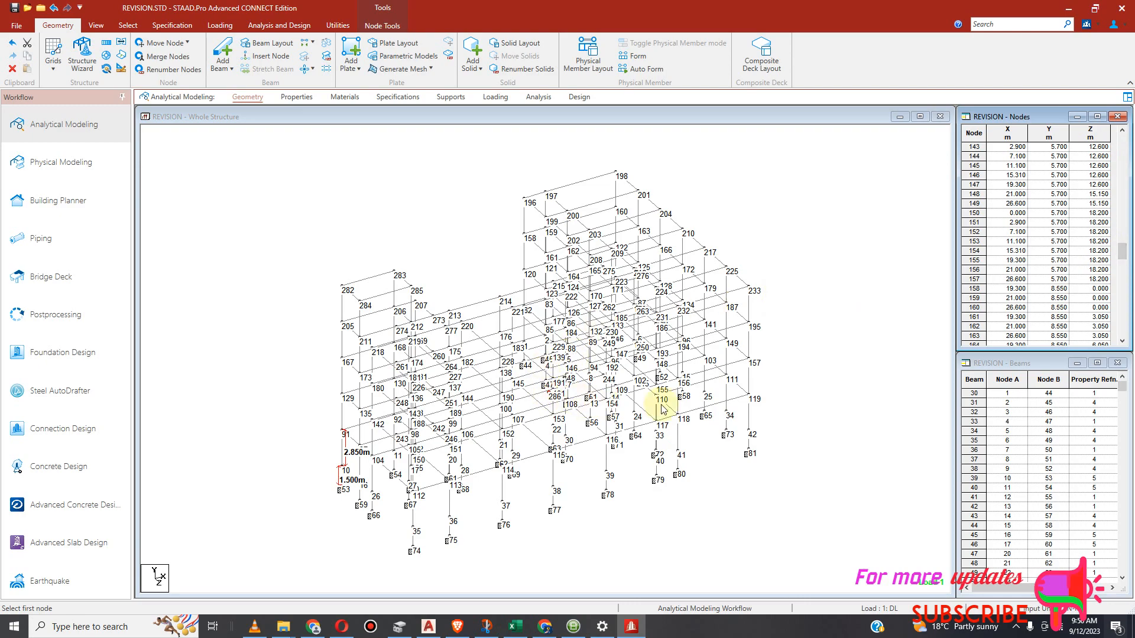
{"action": "left_click_drag", "start_coordinate": [1124, 256], "coordinate": [1122, 328]}
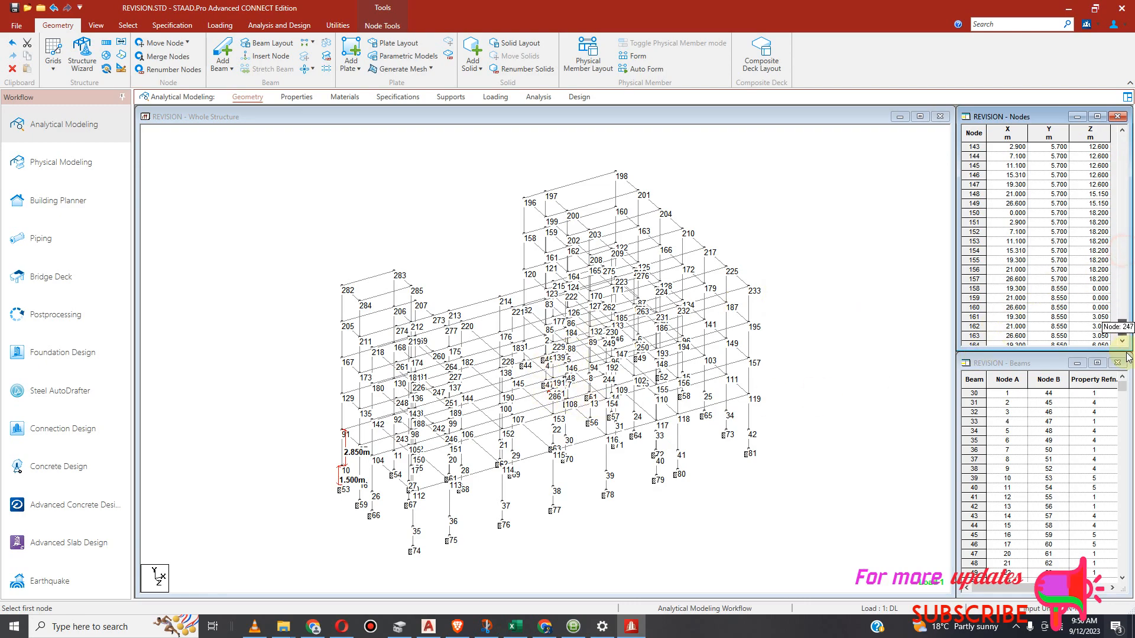
{"action": "scroll", "coordinate": [558, 395], "scroll_direction": "up", "scroll_amount": 5}
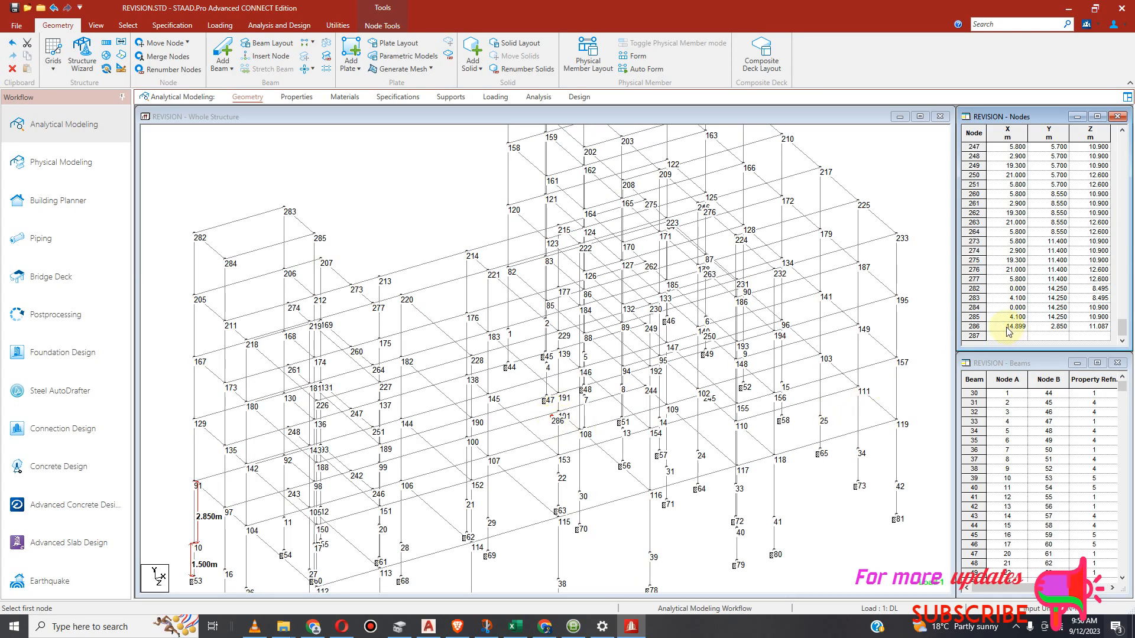
Start a new master/slave node specification with node 286 as the master node.
{"action": "left_click", "coordinate": [189, 23]}
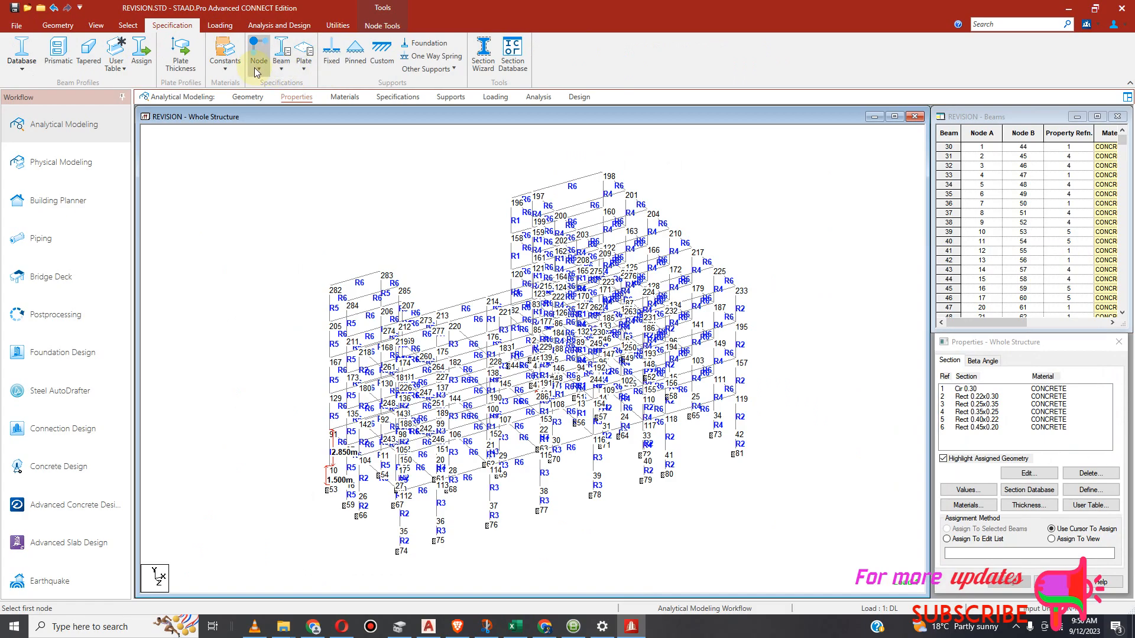
{"action": "left_click", "coordinate": [258, 69]}
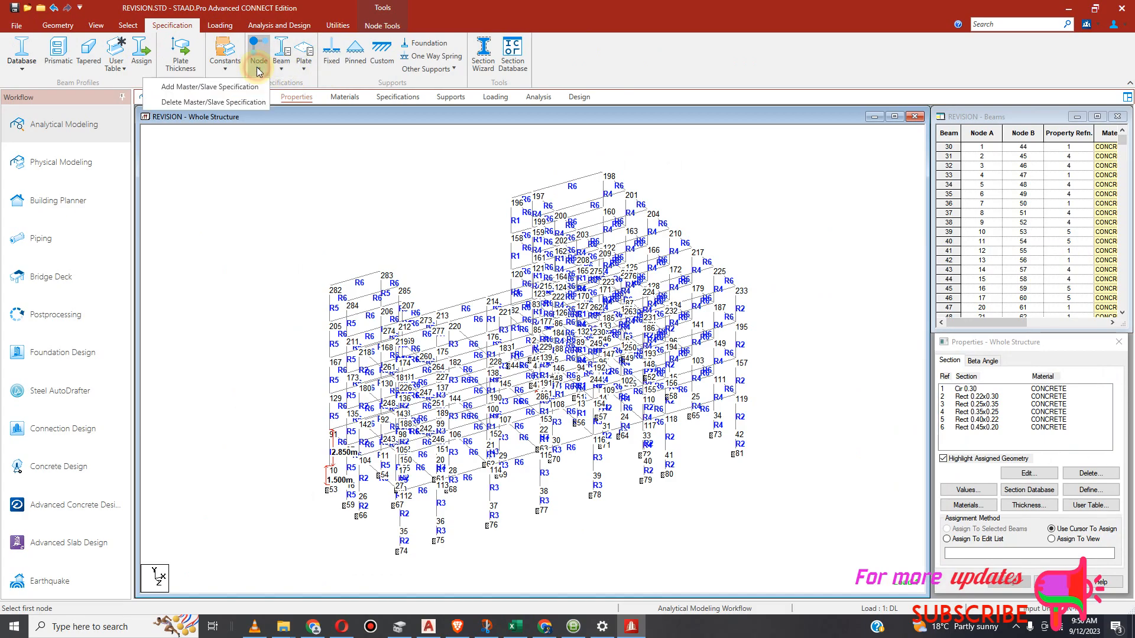
{"action": "left_click", "coordinate": [232, 94]}
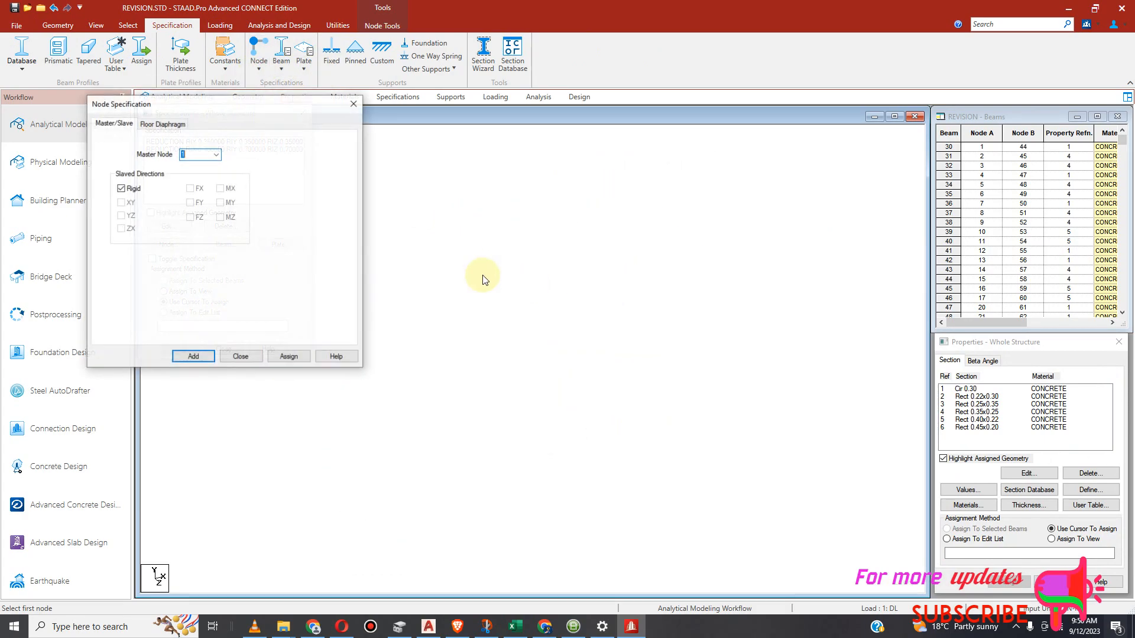
{"action": "left_click", "coordinate": [217, 154]}
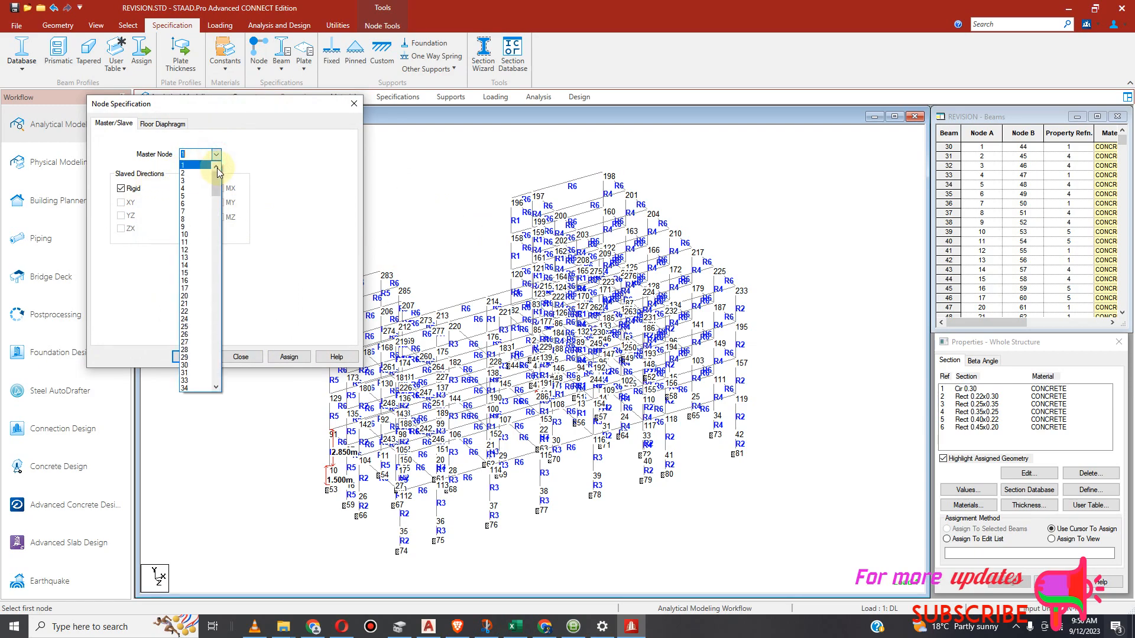
{"action": "left_click_drag", "start_coordinate": [217, 192], "coordinate": [202, 405]}
{"action": "left_click", "coordinate": [191, 390]}
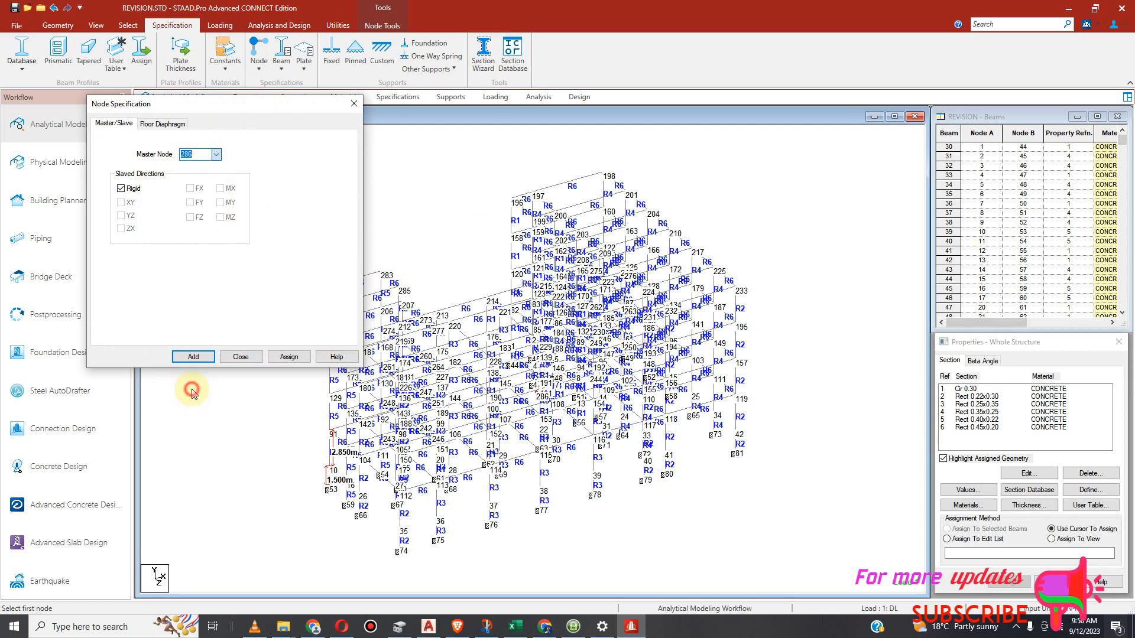
Set the slaved directions to ZX instead of Rigid, add the specification and close the specifications list.
{"action": "left_click", "coordinate": [125, 191]}
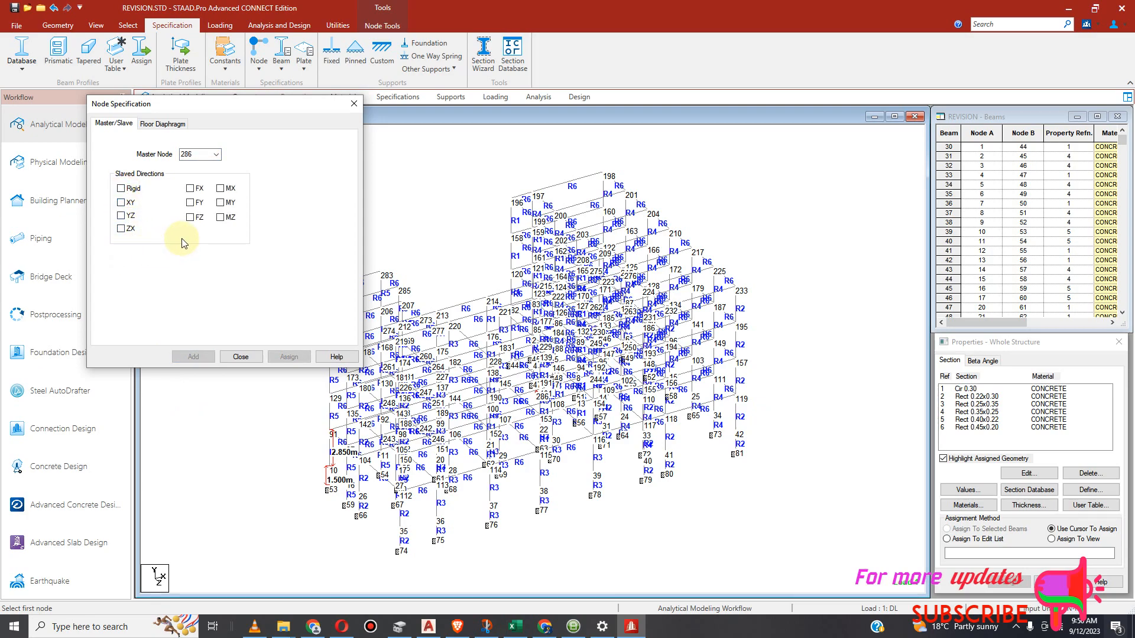
{"action": "left_click", "coordinate": [121, 230]}
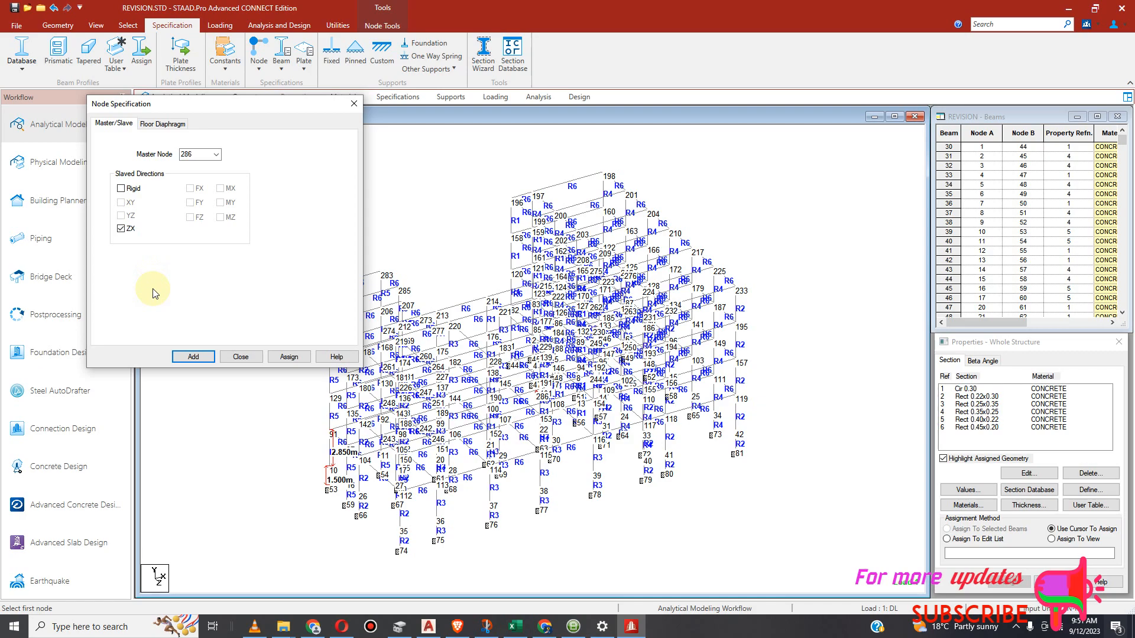
{"action": "left_click", "coordinate": [196, 357]}
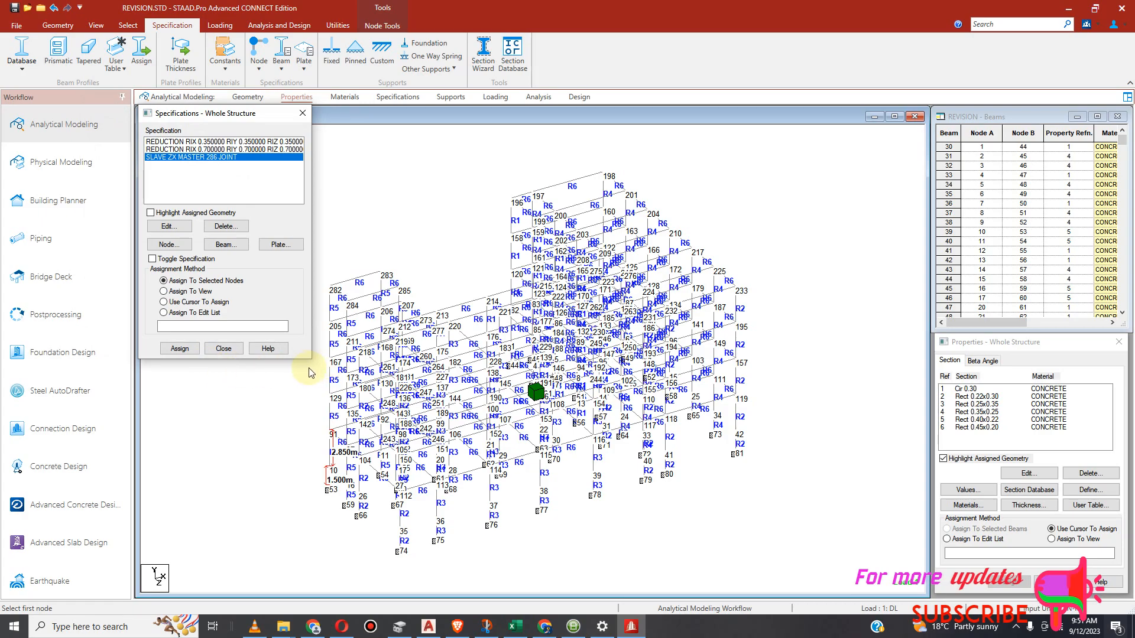
{"action": "scroll", "coordinate": [400, 346], "scroll_direction": "up", "scroll_amount": 5}
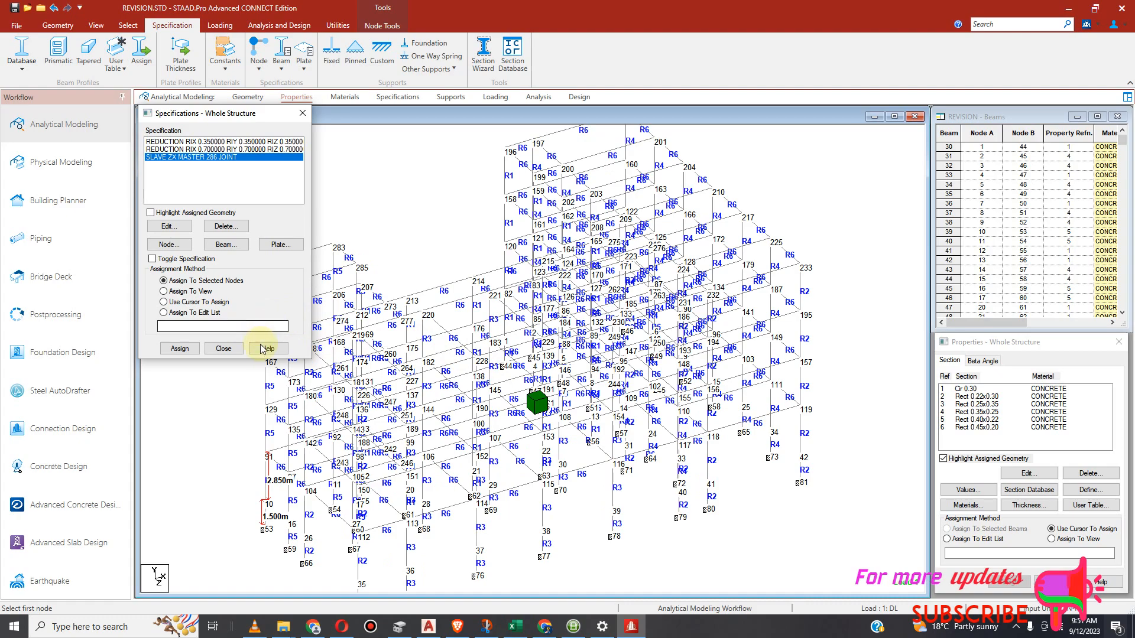
{"action": "left_click", "coordinate": [224, 350]}
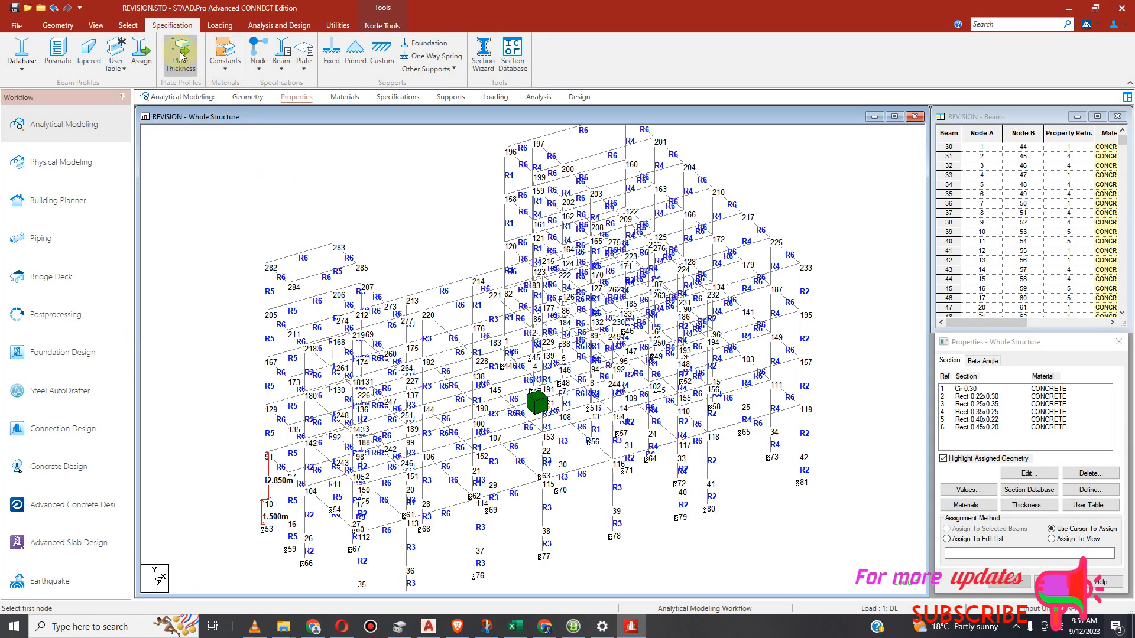
Display the frame in front elevation and select all nodes on the floor level that contains master node 286.
{"action": "left_click", "coordinate": [97, 26]}
{"action": "left_click", "coordinate": [242, 57]}
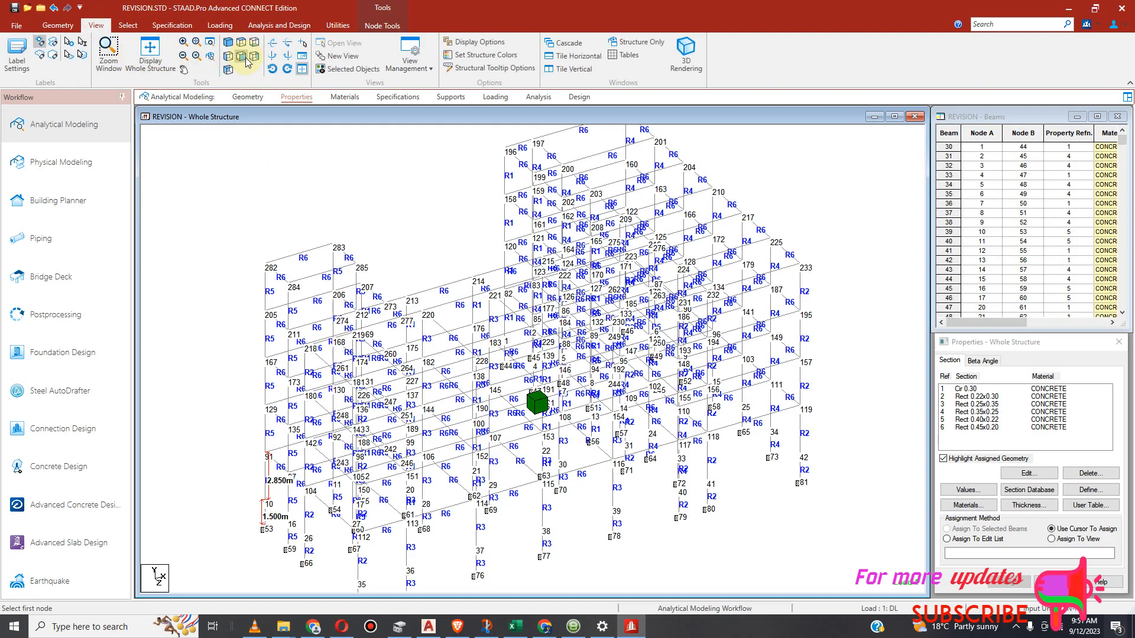
{"action": "scroll", "coordinate": [587, 453], "scroll_direction": "up", "scroll_amount": 2}
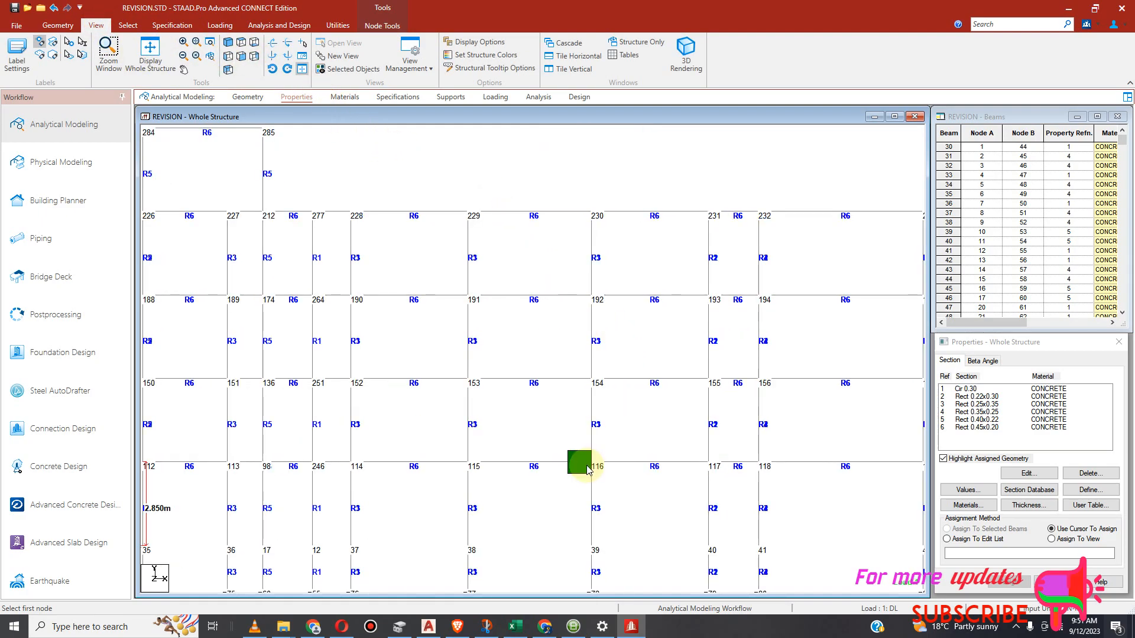
{"action": "scroll", "coordinate": [666, 410], "scroll_direction": "down", "scroll_amount": 5}
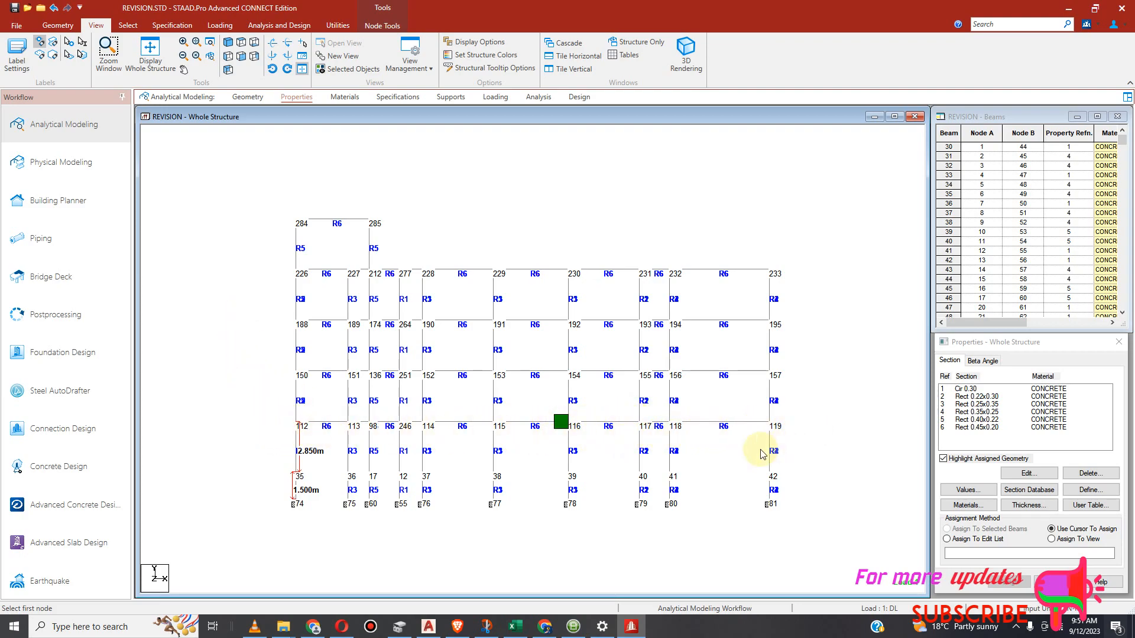
{"action": "left_click", "coordinate": [130, 26]}
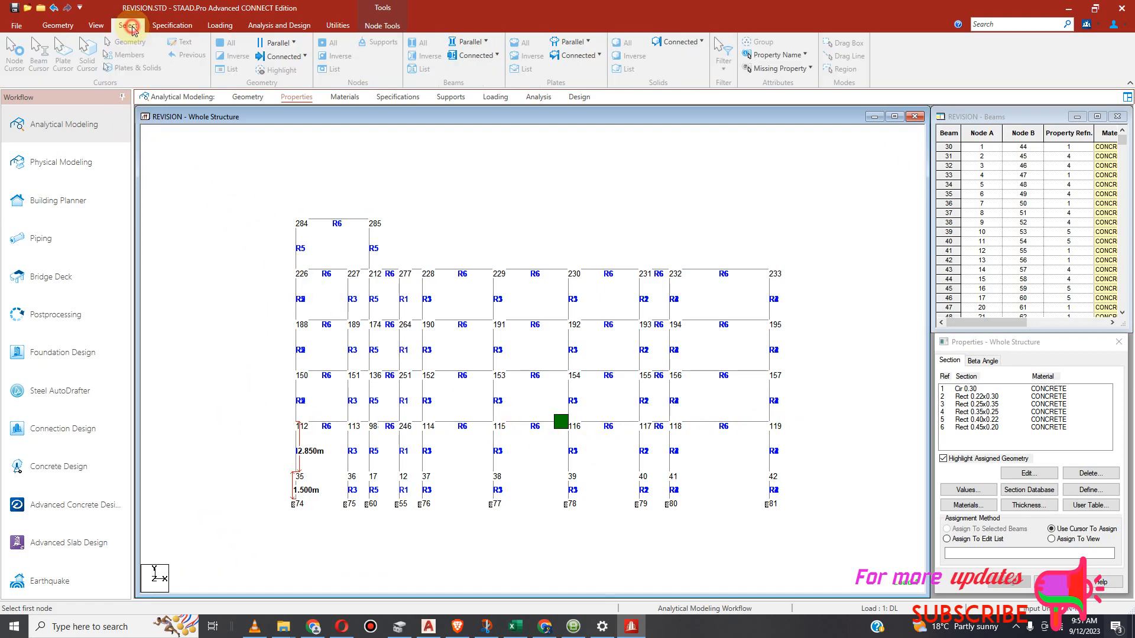
{"action": "left_click", "coordinate": [15, 62]}
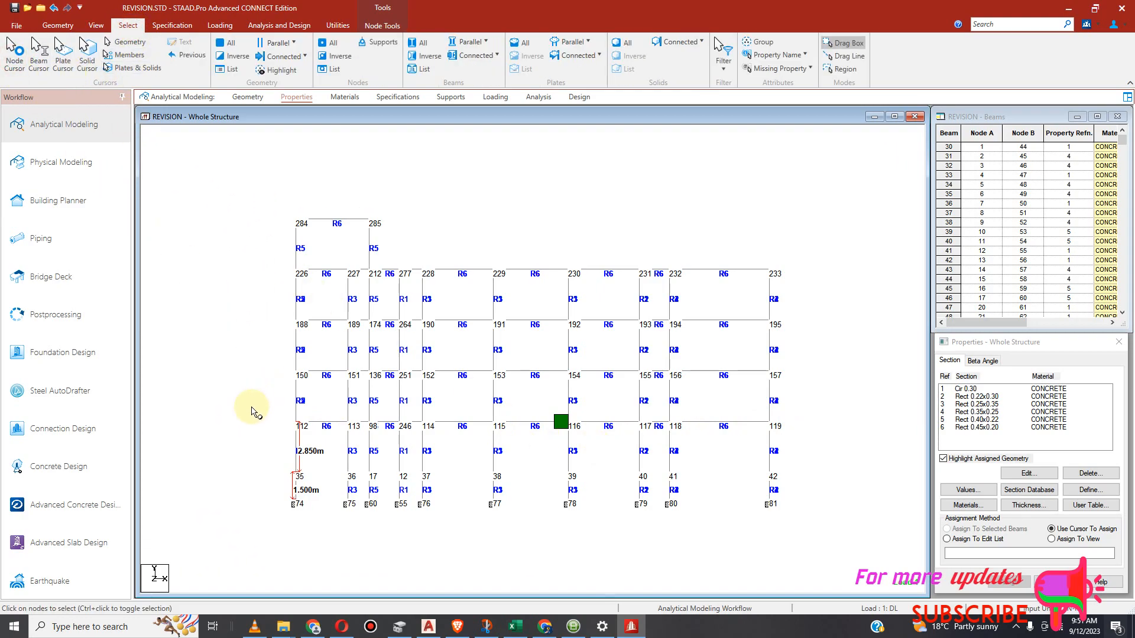
{"action": "mouse_move", "coordinate": [269, 418]}
{"action": "left_mouse_down"}
{"action": "mouse_move", "coordinate": [320, 432]}
{"action": "mouse_move", "coordinate": [775, 426]}
{"action": "mouse_move", "coordinate": [822, 438]}
{"action": "left_mouse_up"}
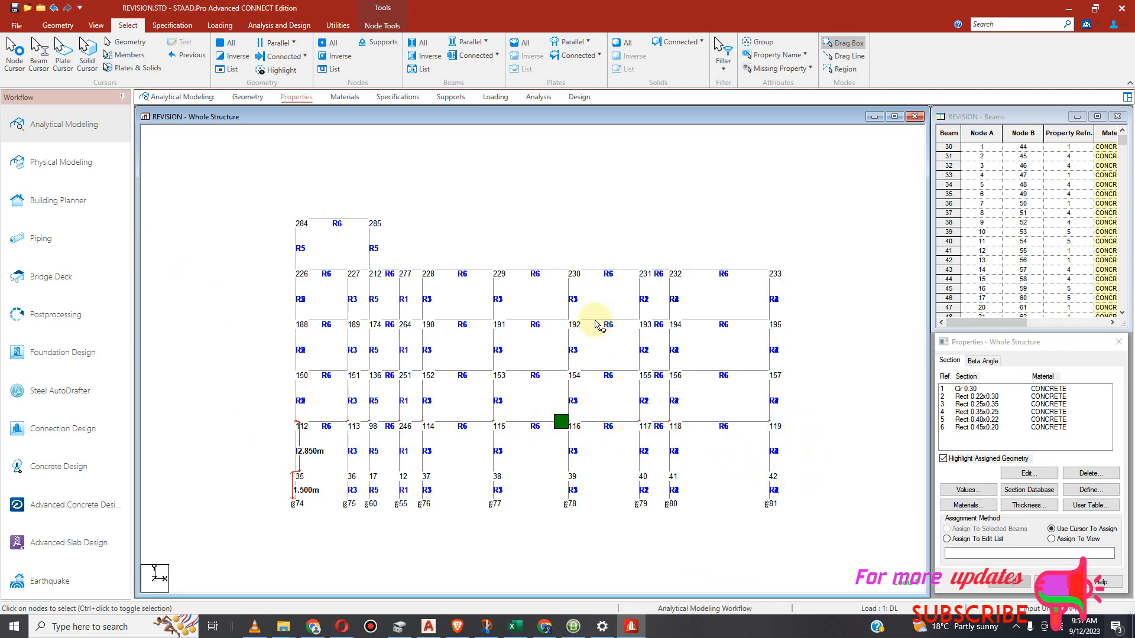
Return to the isometric view and assign the SLAVE ZX MASTER 286 JOINT specification to the selected floor nodes.
{"action": "left_click", "coordinate": [92, 25]}
{"action": "left_click", "coordinate": [228, 42]}
{"action": "scroll", "coordinate": [418, 435], "scroll_direction": "up", "scroll_amount": 2}
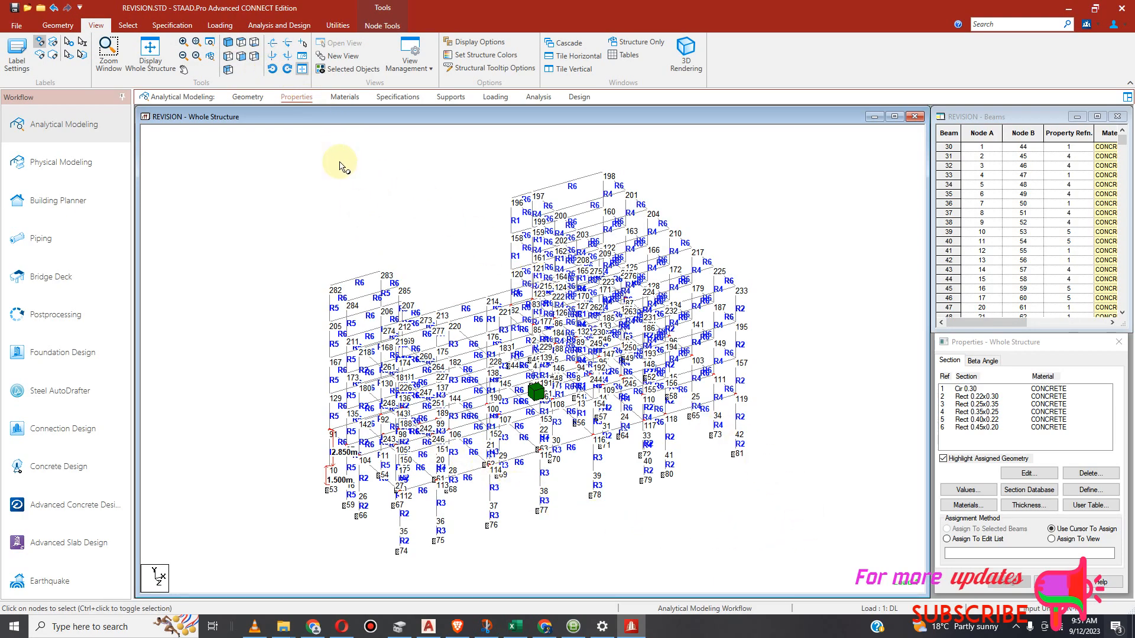
{"action": "left_click", "coordinate": [419, 98]}
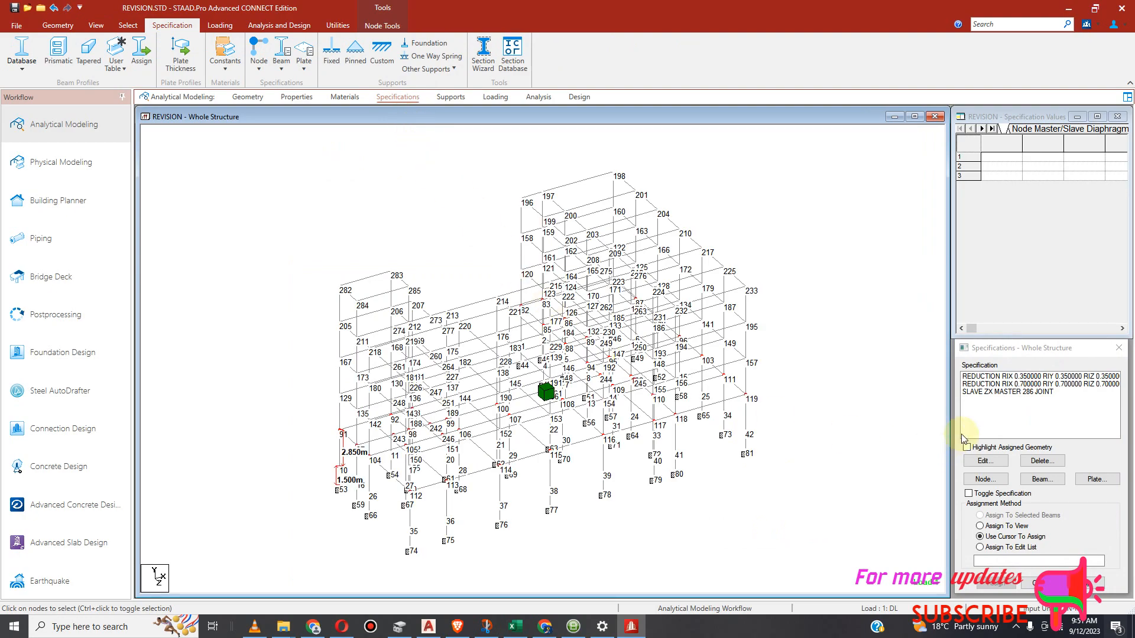
{"action": "left_click", "coordinate": [992, 393]}
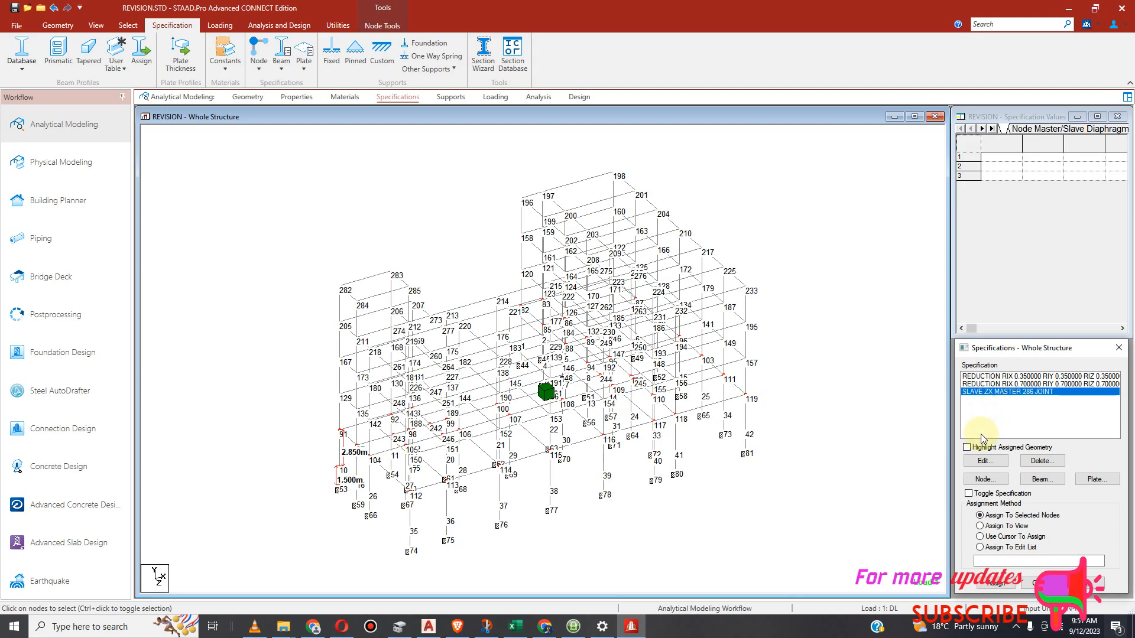
{"action": "left_click", "coordinate": [1008, 587]}
{"action": "left_click", "coordinate": [1060, 500]}
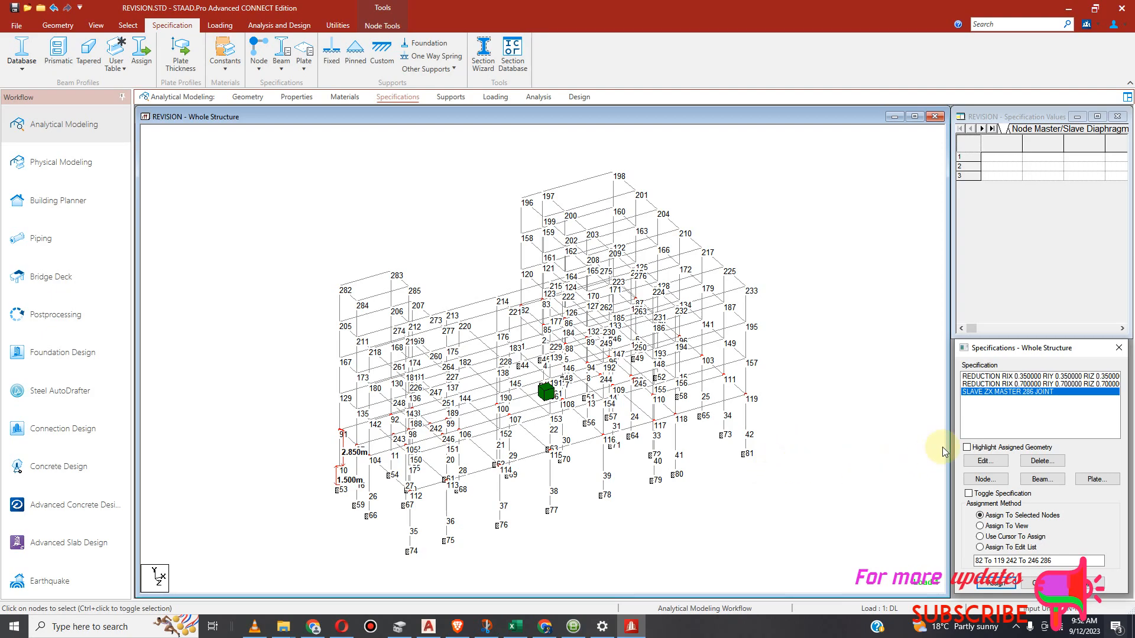
{"action": "scroll", "coordinate": [815, 434], "scroll_direction": "down", "scroll_amount": 1}
{"action": "scroll", "coordinate": [582, 414], "scroll_direction": "up", "scroll_amount": 1}
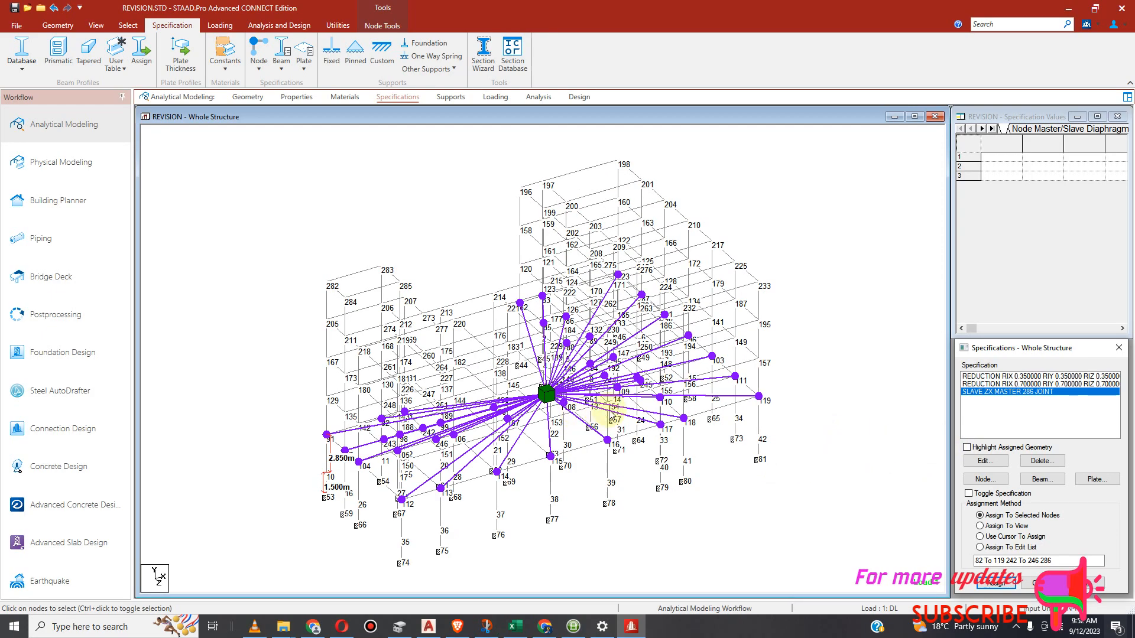
{"action": "scroll", "coordinate": [562, 426], "scroll_direction": "up", "scroll_amount": 1}
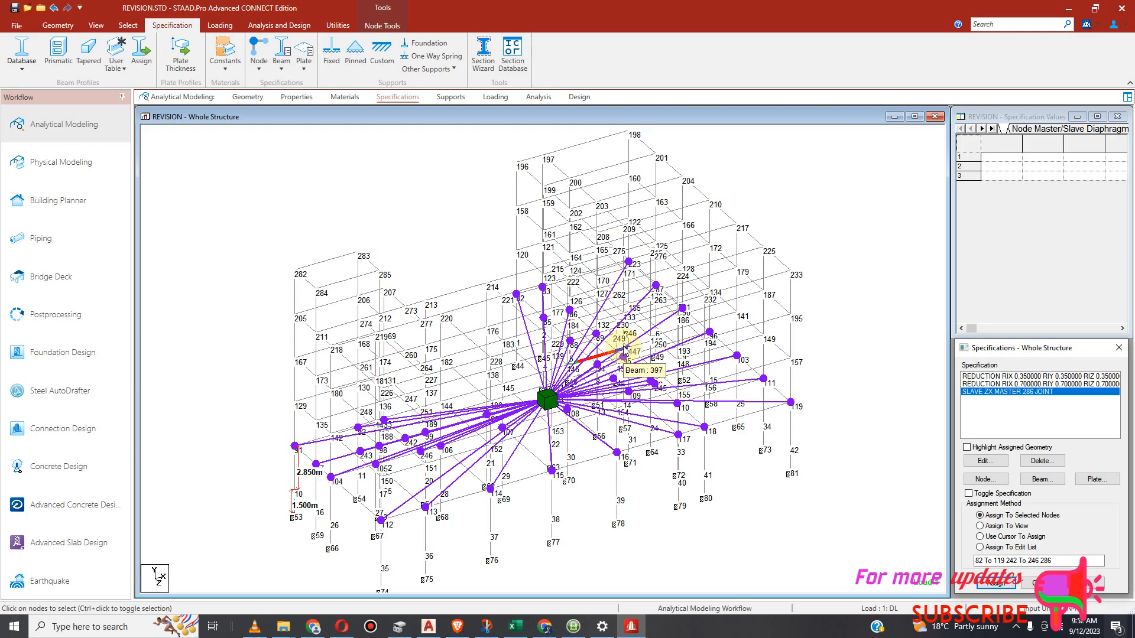
Examine the slaved floor in front elevation and look through the node coordinate table.
{"action": "left_click", "coordinate": [58, 25]}
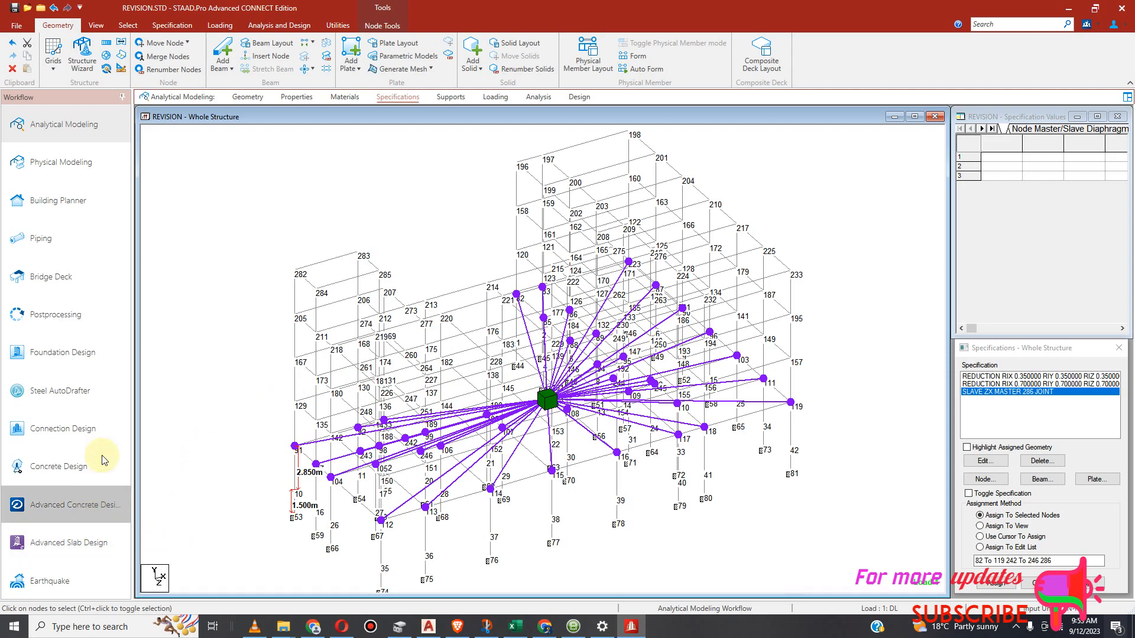
{"action": "left_click", "coordinate": [96, 26]}
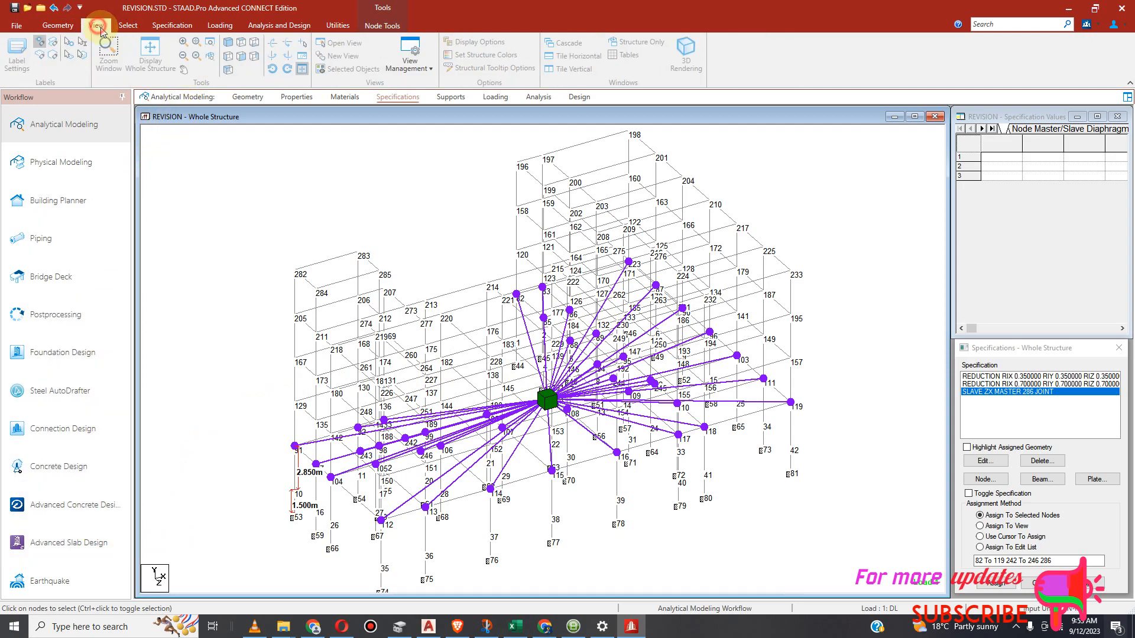
{"action": "left_click", "coordinate": [242, 57]}
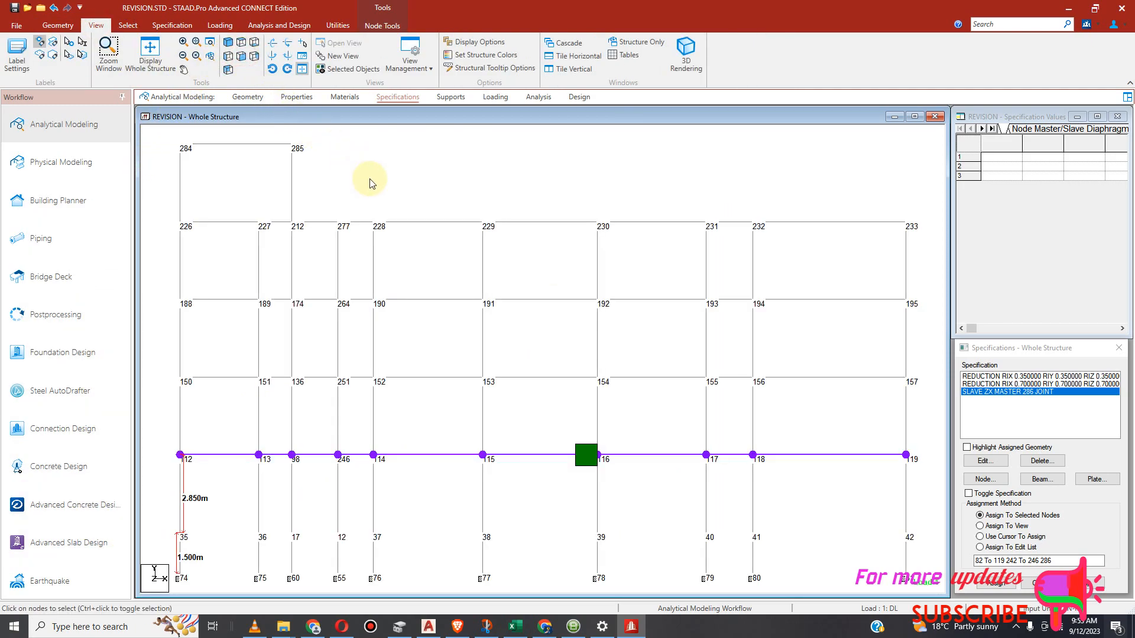
{"action": "scroll", "coordinate": [562, 319], "scroll_direction": "down", "scroll_amount": 2}
{"action": "scroll", "coordinate": [645, 357], "scroll_direction": "down", "scroll_amount": 1}
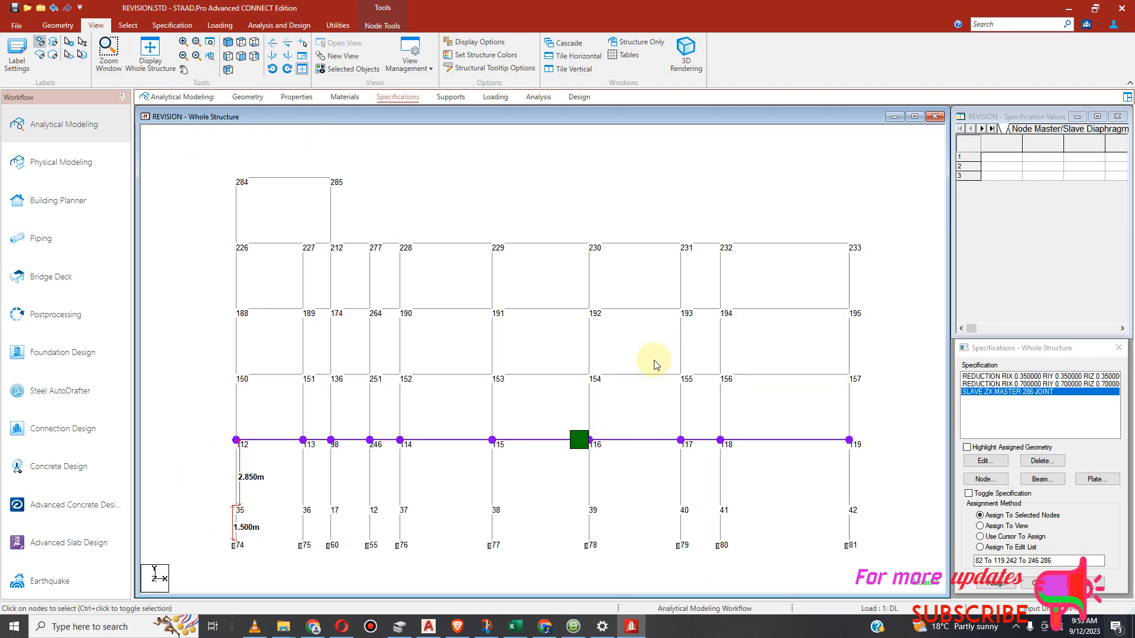
{"action": "left_click", "coordinate": [248, 97]}
{"action": "scroll", "coordinate": [1018, 258], "scroll_direction": "down", "scroll_amount": 9}
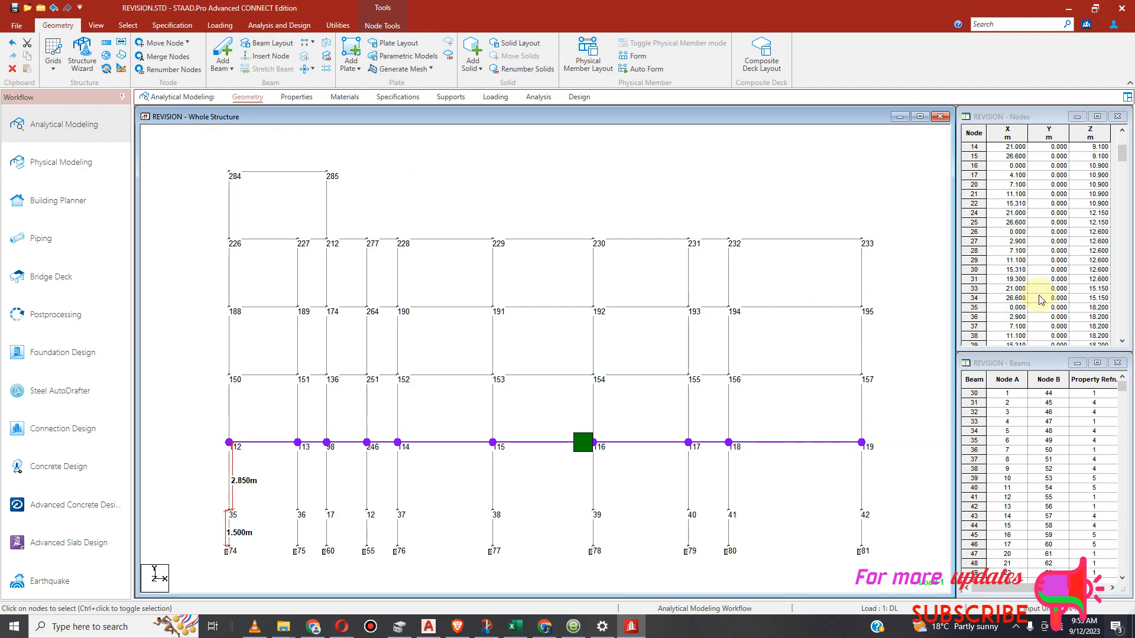
{"action": "scroll", "coordinate": [700, 500], "scroll_direction": "down", "scroll_amount": 2}
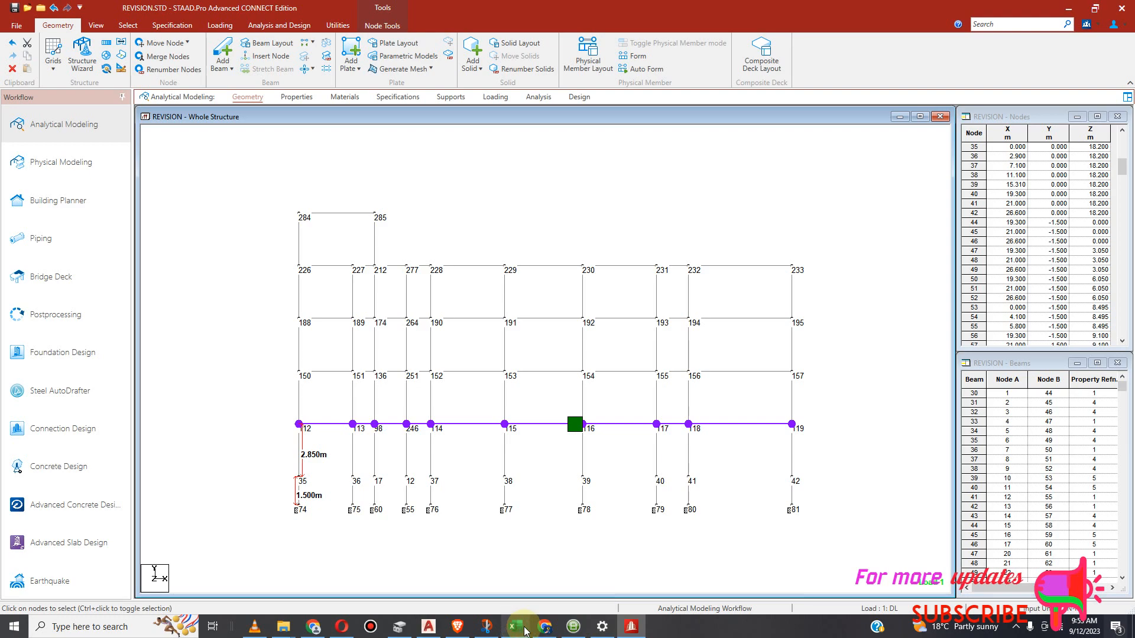
Switch to the Book2 workbook in Excel, maximize it, cancel the pending copy and go to the end of the node lists.
{"action": "left_click", "coordinate": [1069, 8]}
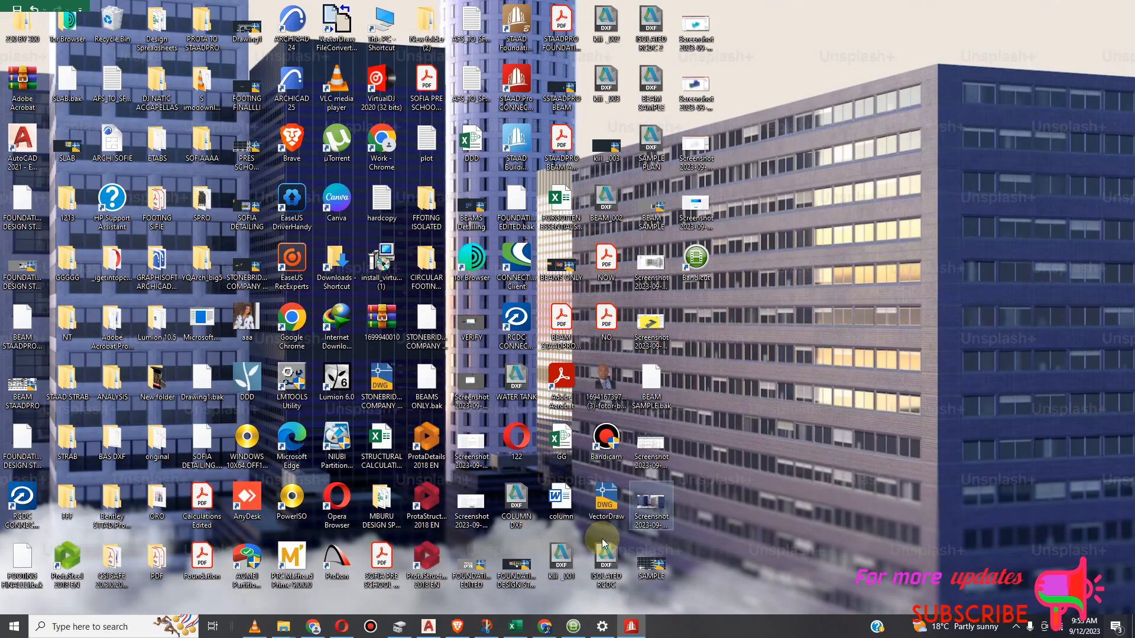
{"action": "left_click", "coordinate": [515, 627]}
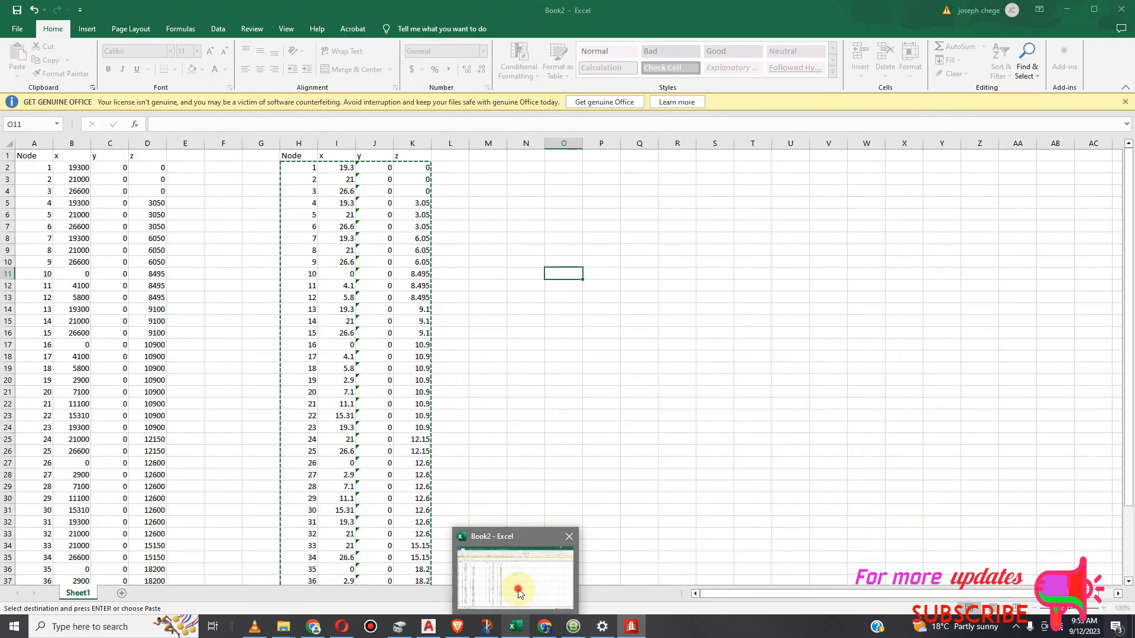
{"action": "left_click", "coordinate": [518, 590]}
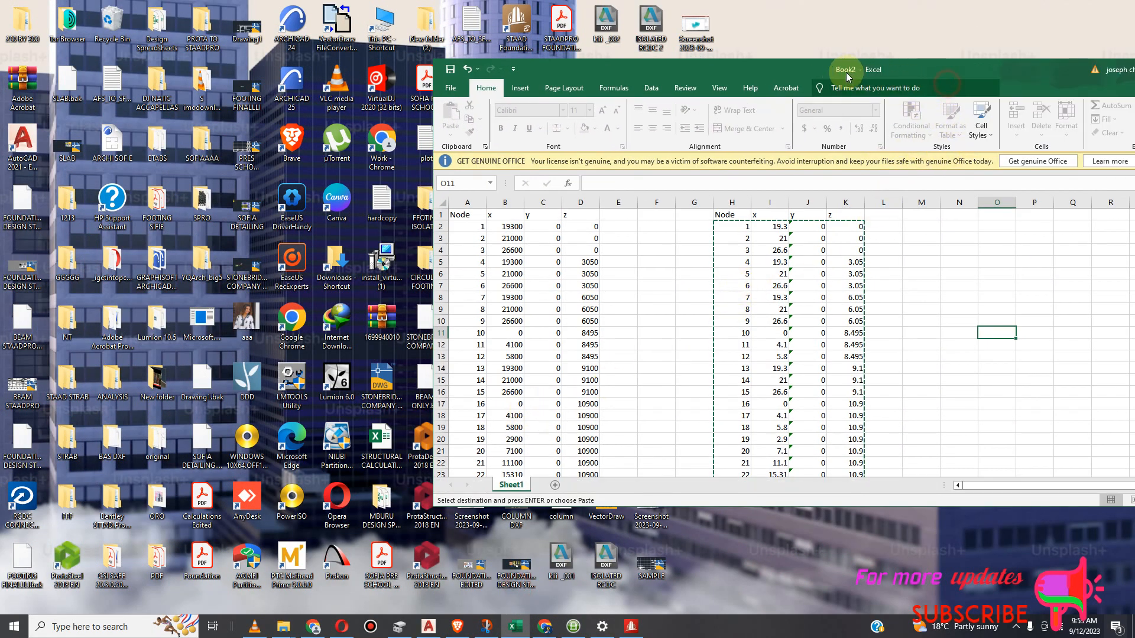
{"action": "double_click", "coordinate": [689, 70]}
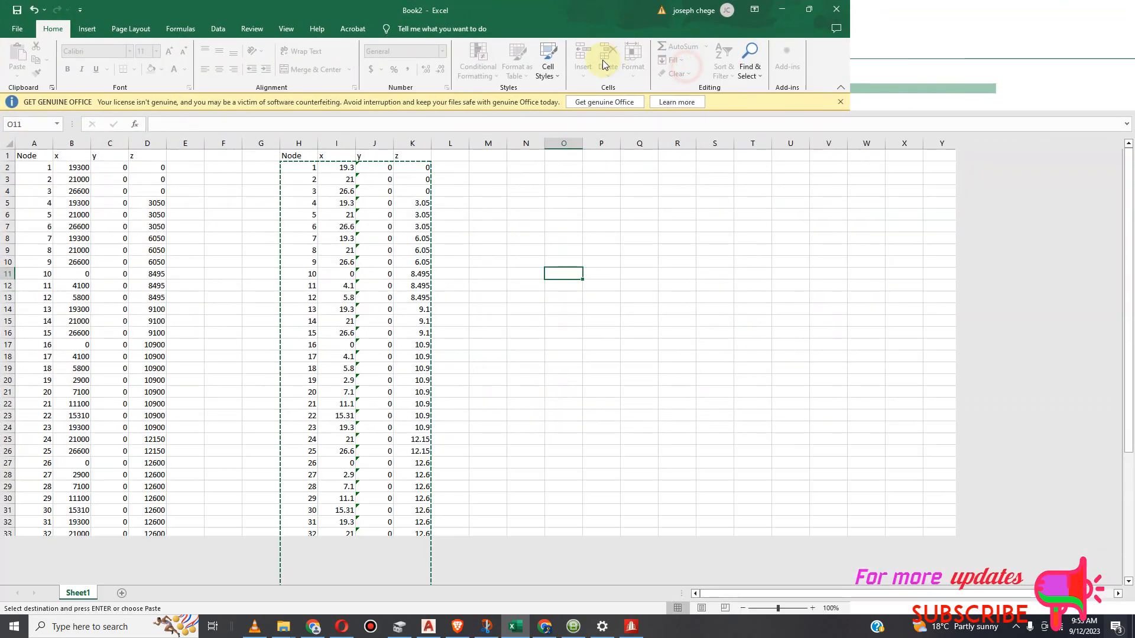
{"action": "scroll", "coordinate": [524, 299], "scroll_direction": "down", "scroll_amount": 4}
{"action": "left_click", "coordinate": [523, 297]}
{"action": "key", "text": "Escape"}
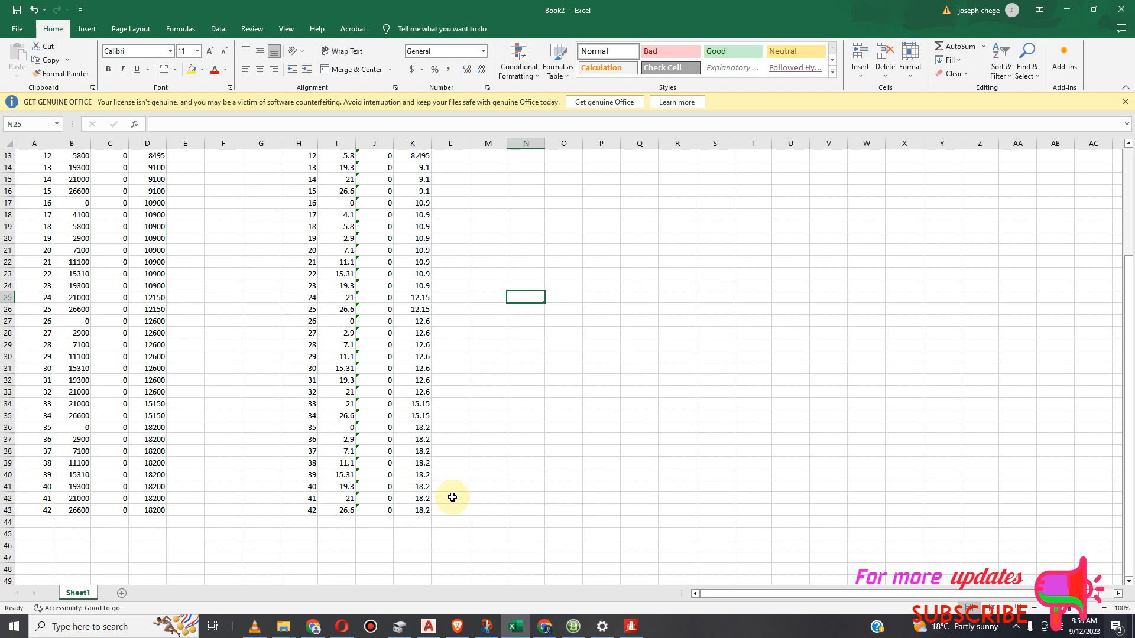
{"action": "scroll", "coordinate": [452, 485], "scroll_direction": "down", "scroll_amount": 4}
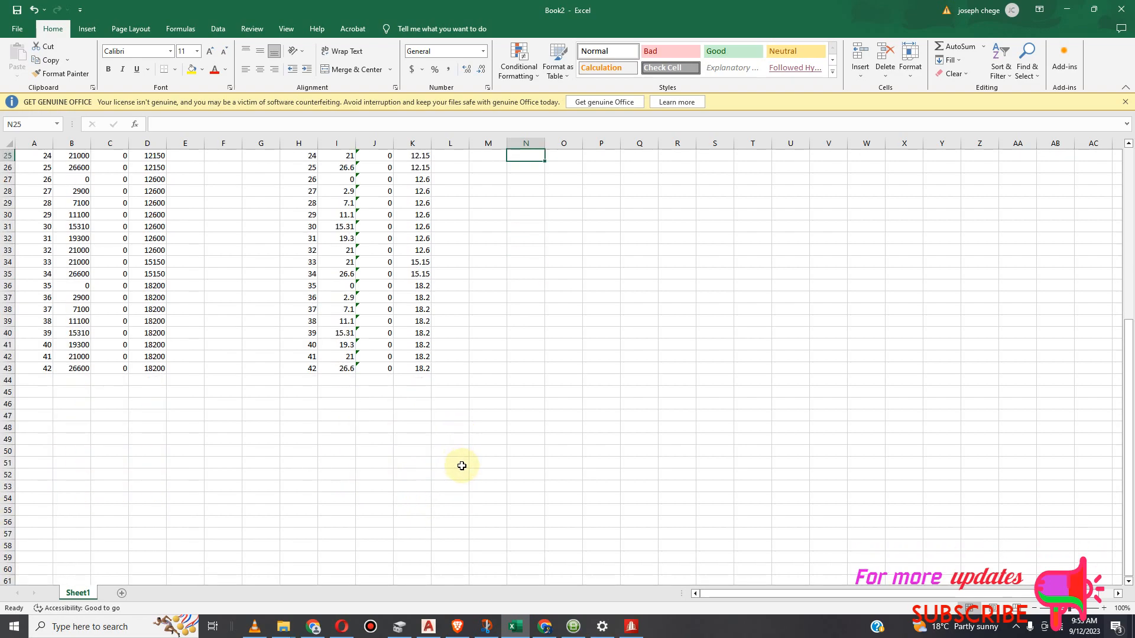
Enter the node coordinates 14.8989, 5.7 and 11.0868 in cells I45, J45 and K45 below the metre-based node list.
{"action": "left_click", "coordinate": [311, 394]}
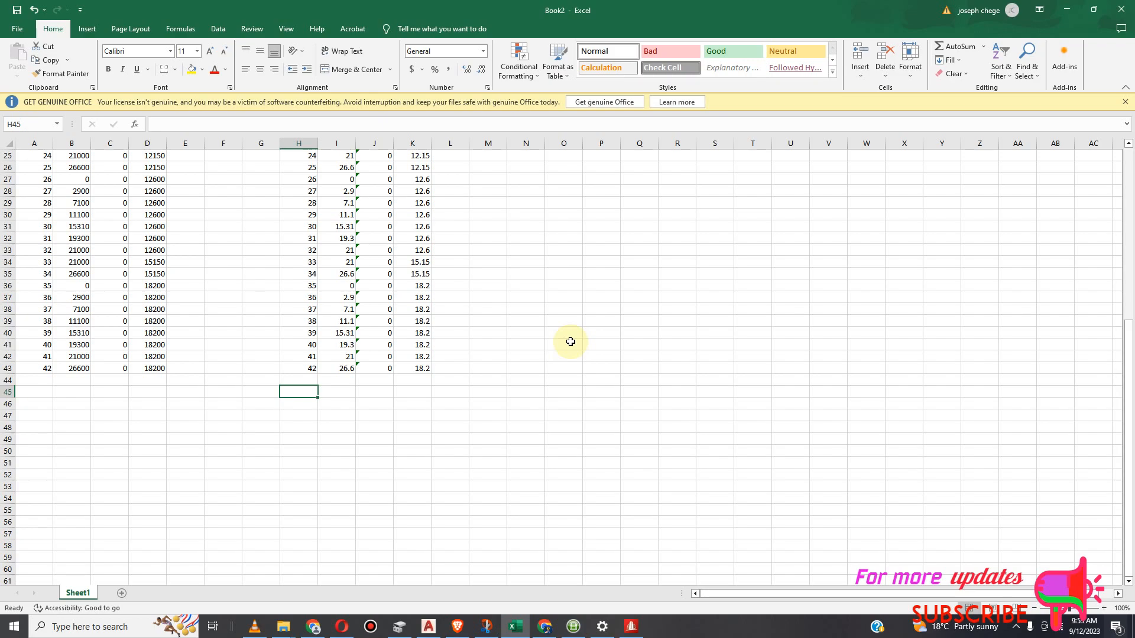
{"action": "type", "text": "14.8989"}
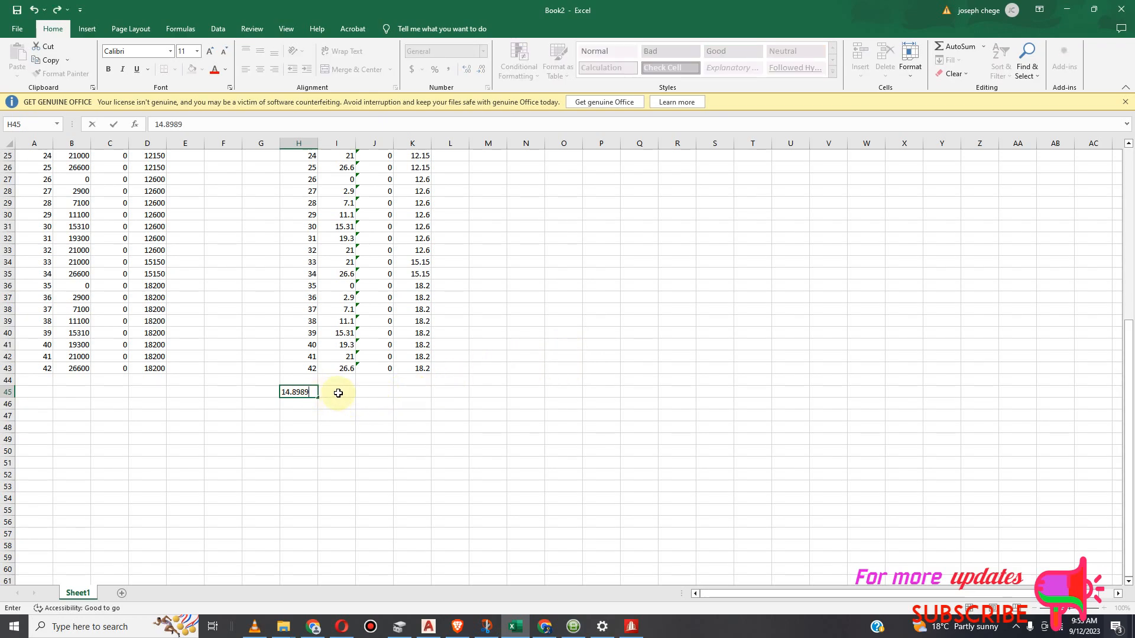
{"action": "double_click", "coordinate": [303, 392]}
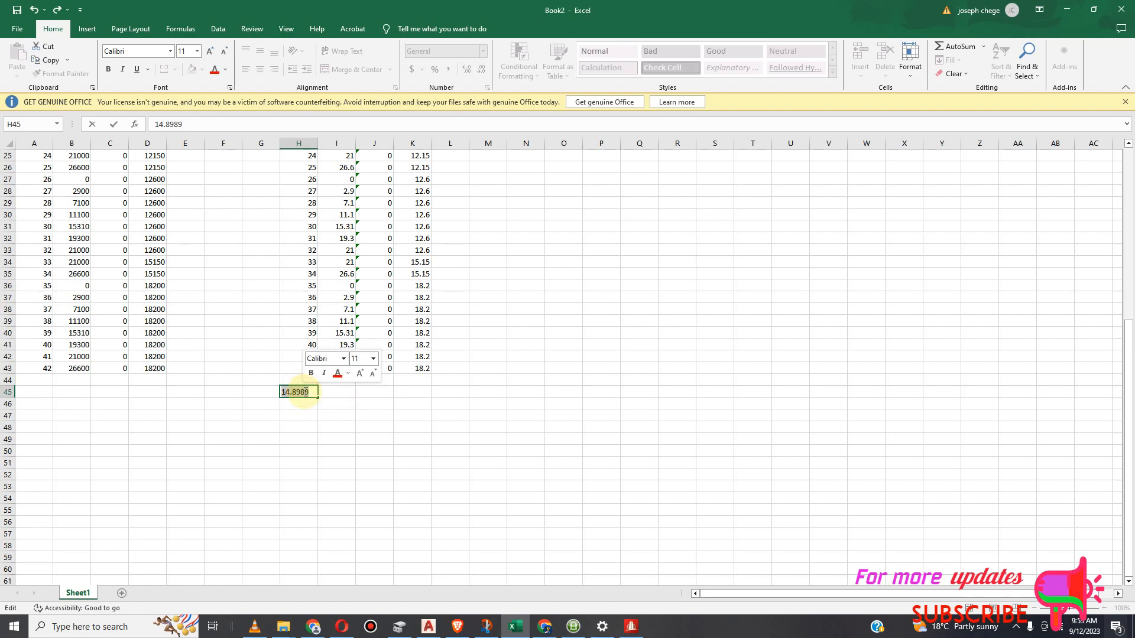
{"action": "key", "text": "ctrl+x"}
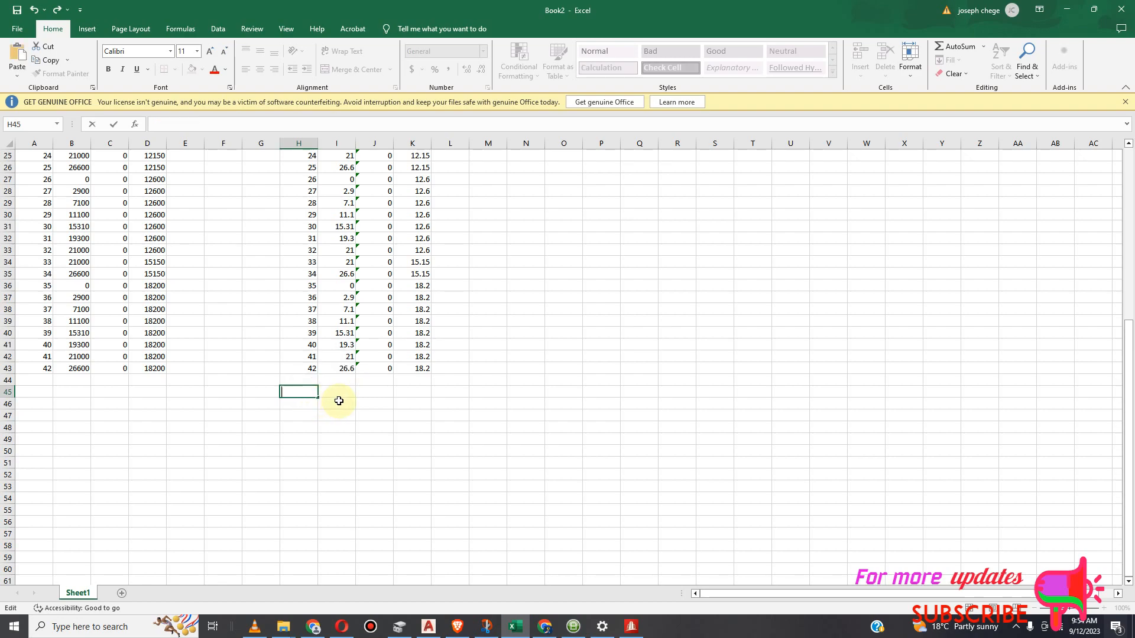
{"action": "left_click", "coordinate": [344, 394]}
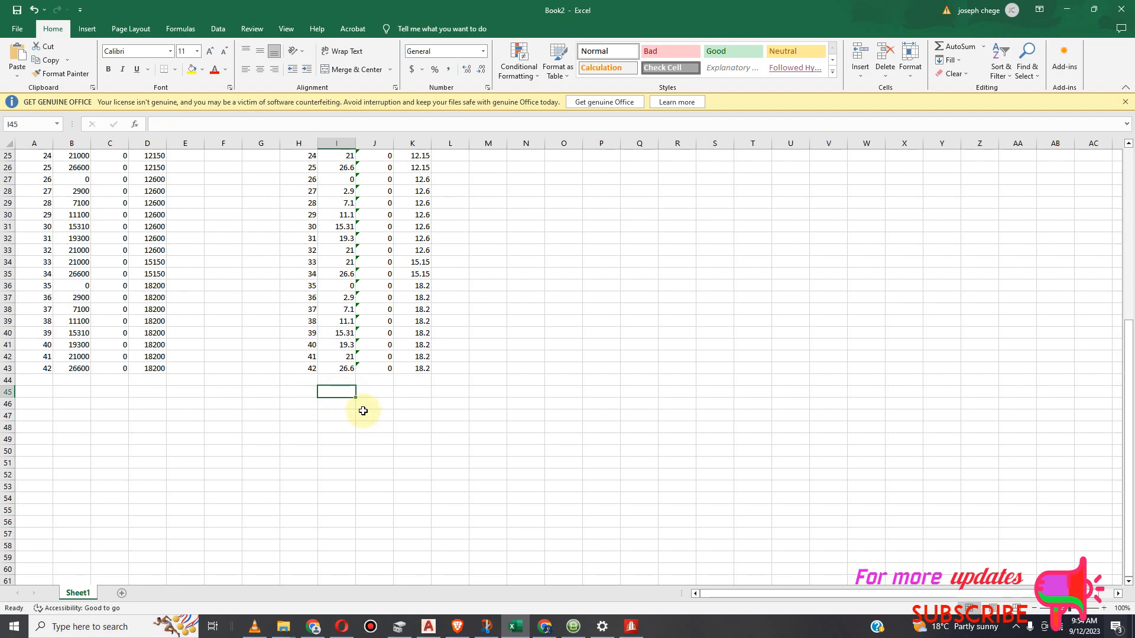
{"action": "left_click", "coordinate": [381, 392]}
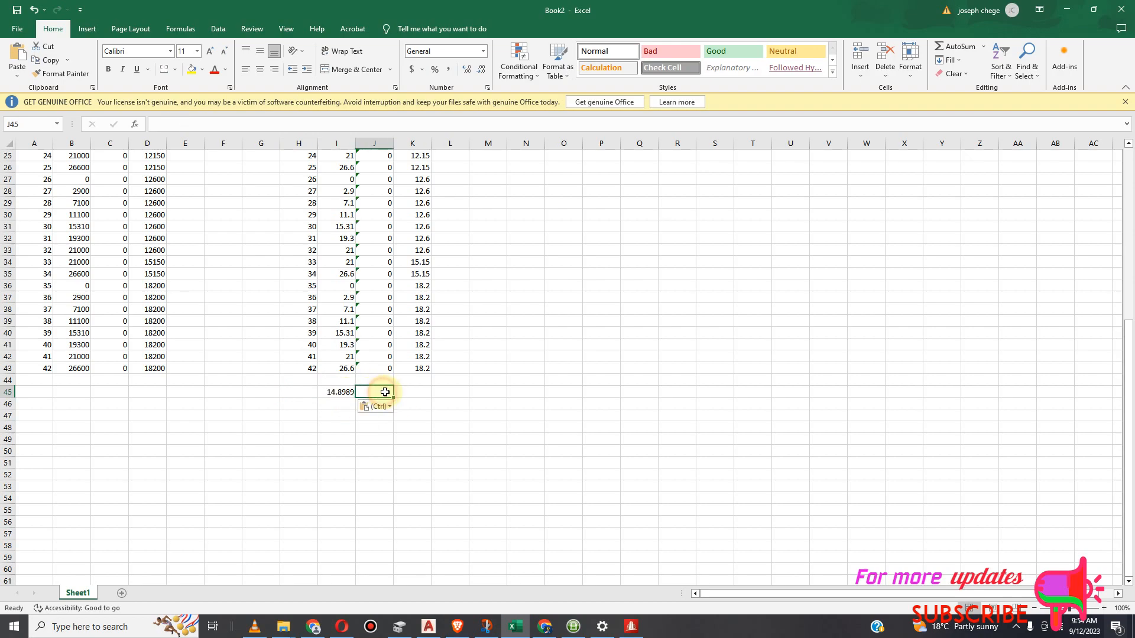
{"action": "type", "text": "5"}
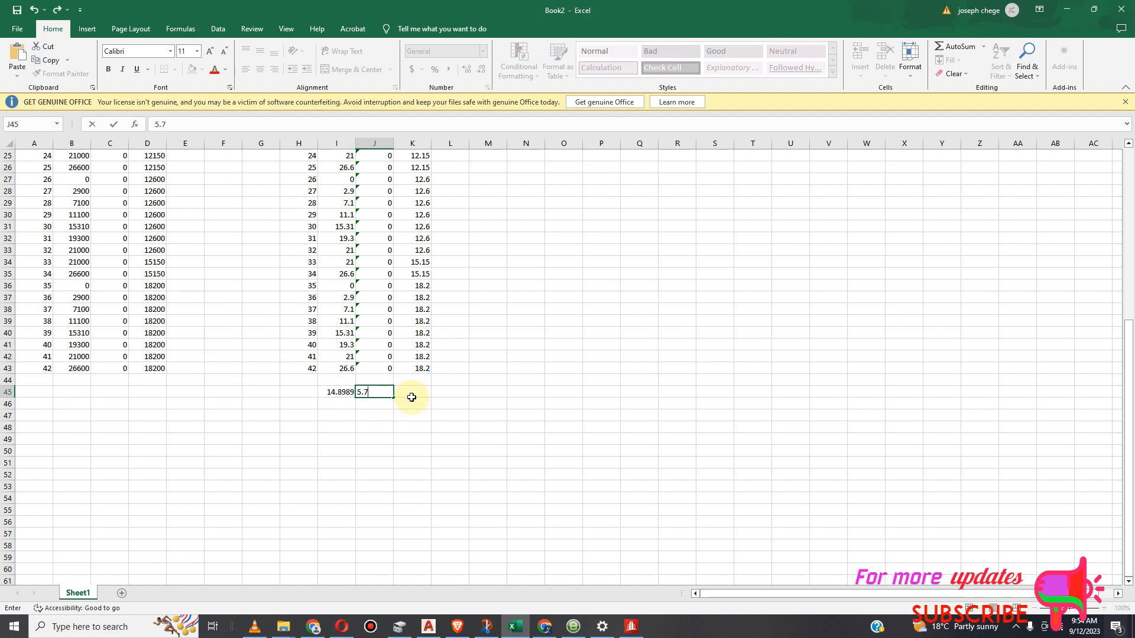
{"action": "type", "text": ".7"}
{"action": "left_click", "coordinate": [417, 394]}
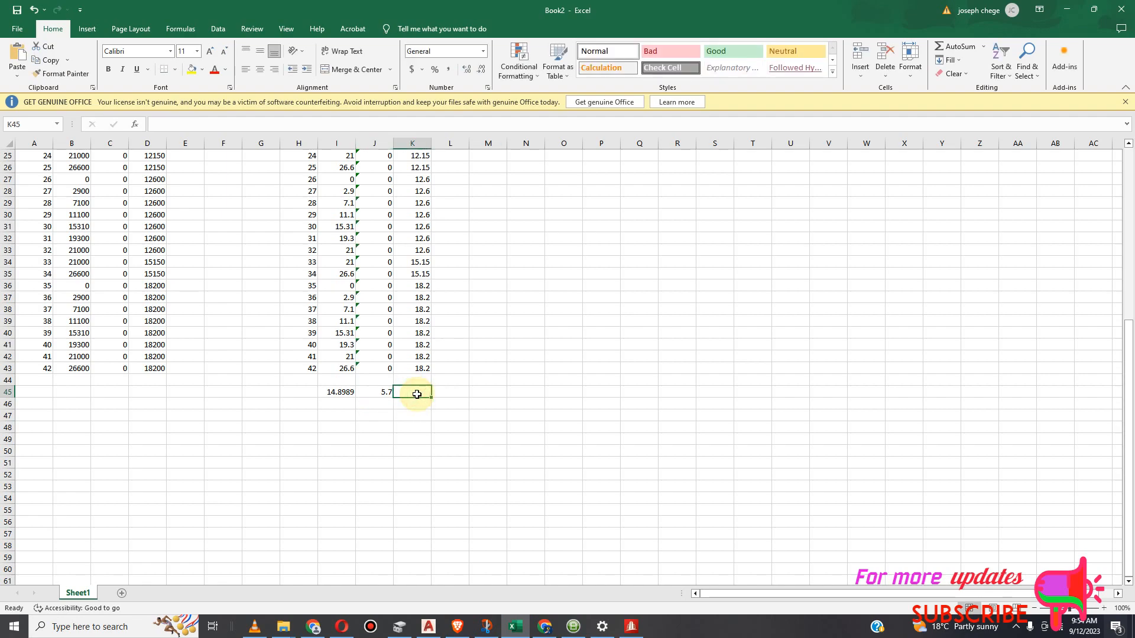
{"action": "type", "text": "11.0868"}
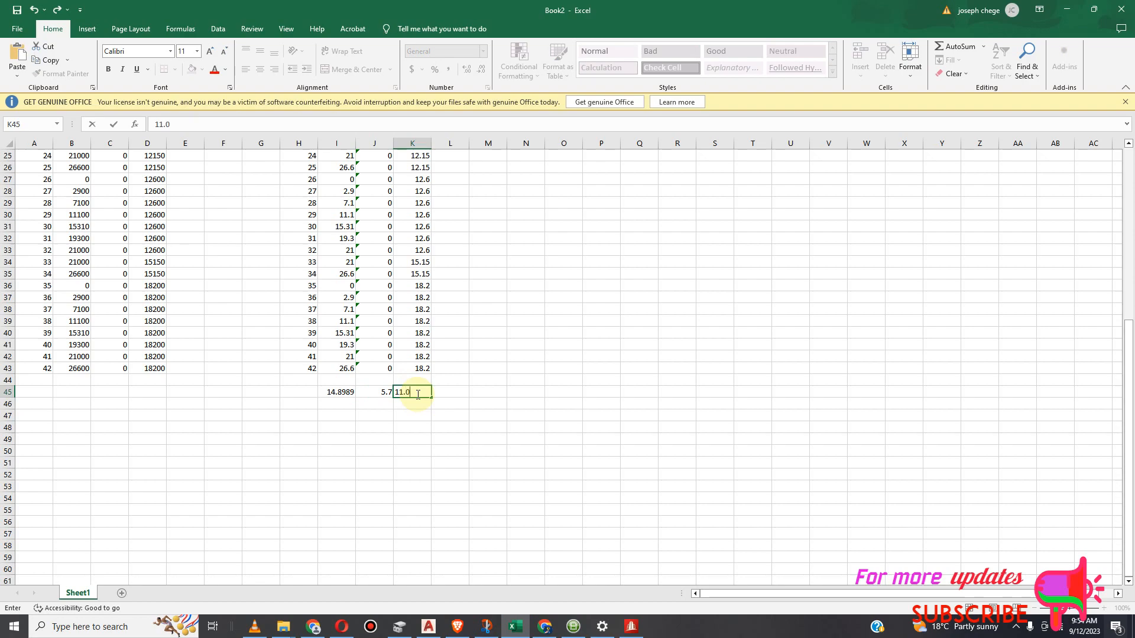
Enter 8.55 in cell J46 and fill 14.8989 and 11.0868 down into cells I46 and K46.
{"action": "left_click", "coordinate": [386, 405]}
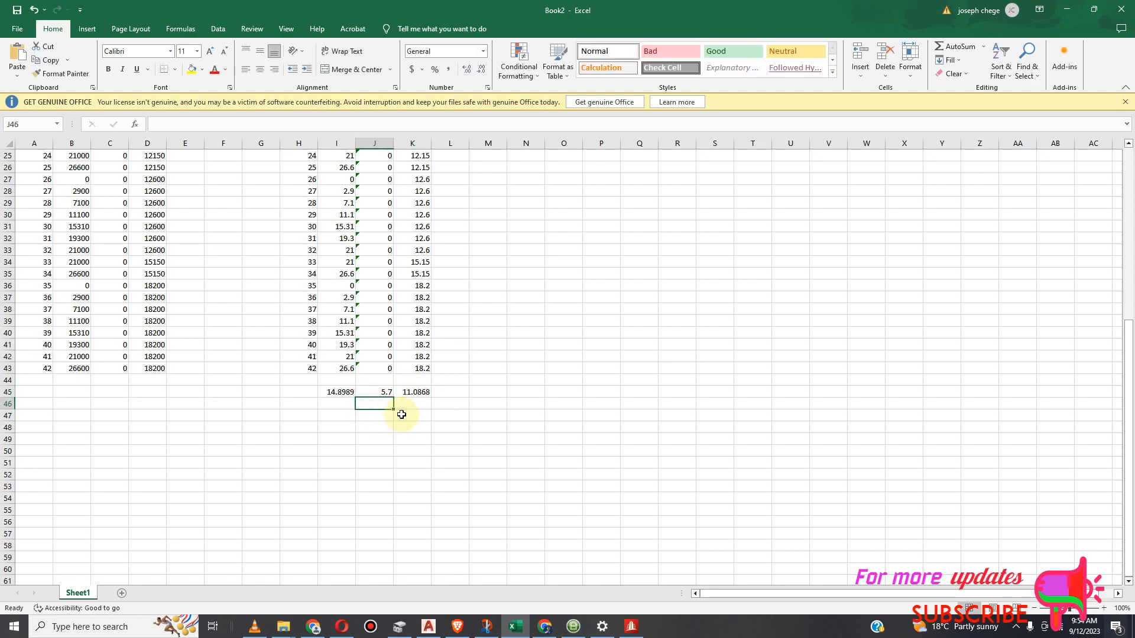
{"action": "type", "text": "8.55"}
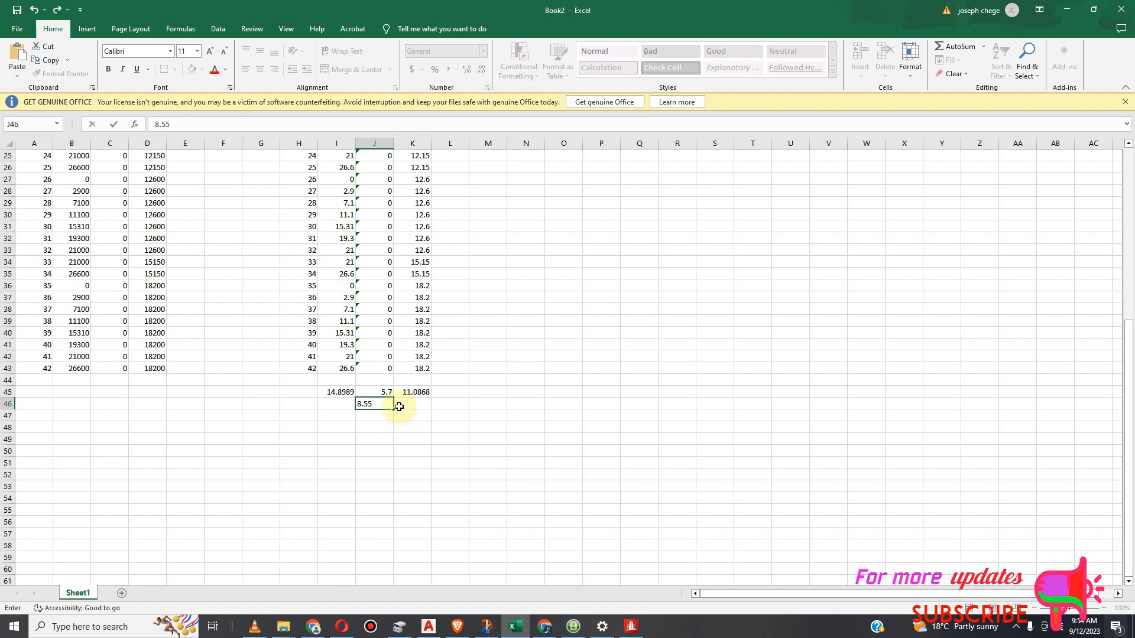
{"action": "left_click", "coordinate": [324, 393]}
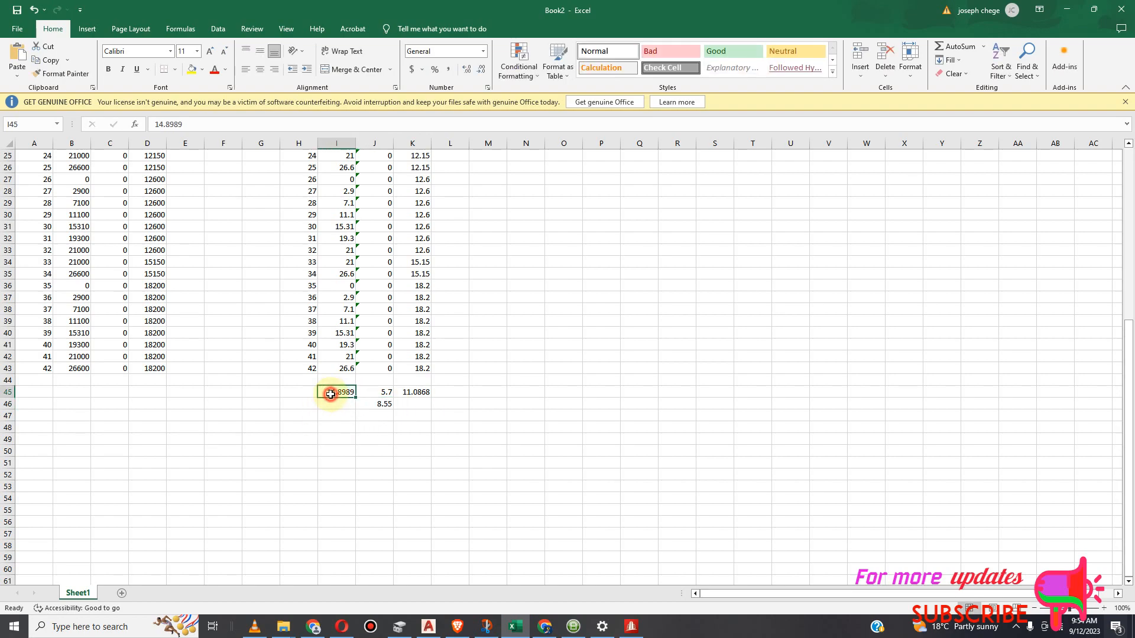
{"action": "left_click_drag", "start_coordinate": [353, 395], "coordinate": [361, 411]}
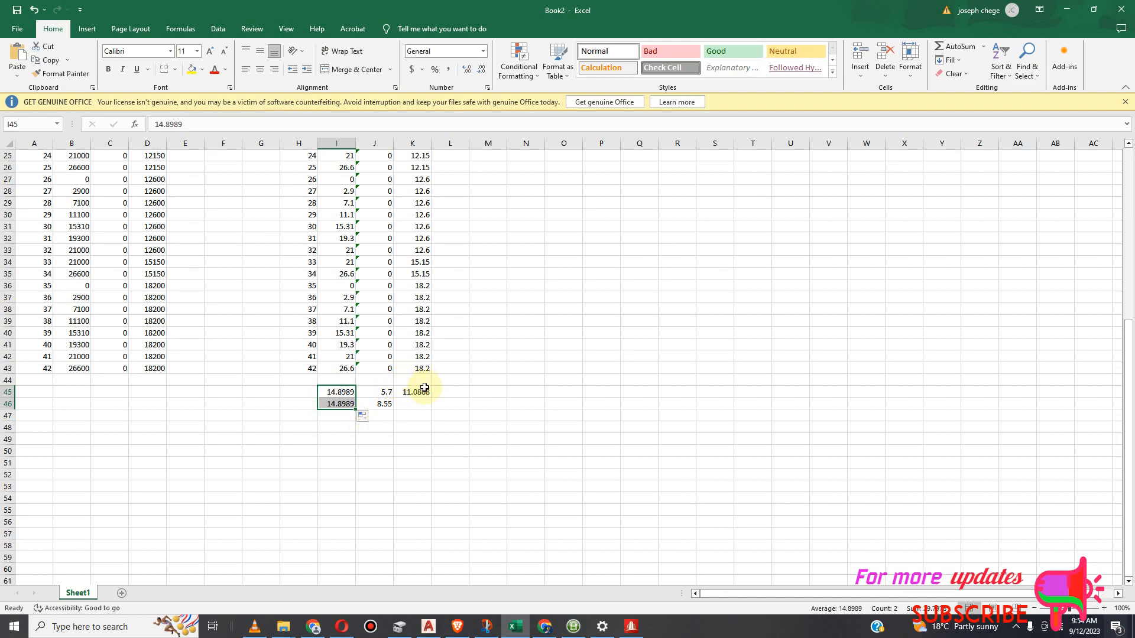
{"action": "left_click", "coordinate": [427, 395]}
{"action": "left_click_drag", "start_coordinate": [431, 397], "coordinate": [432, 407]}
{"action": "left_click_drag", "start_coordinate": [337, 393], "coordinate": [414, 408]}
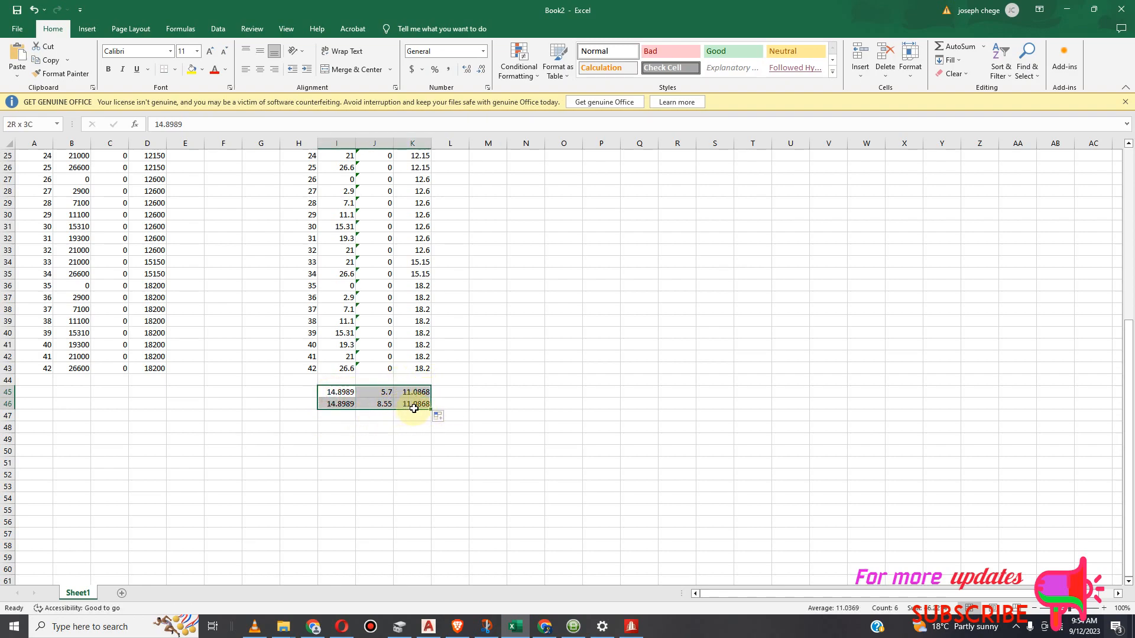
{"action": "right_click", "coordinate": [428, 406]}
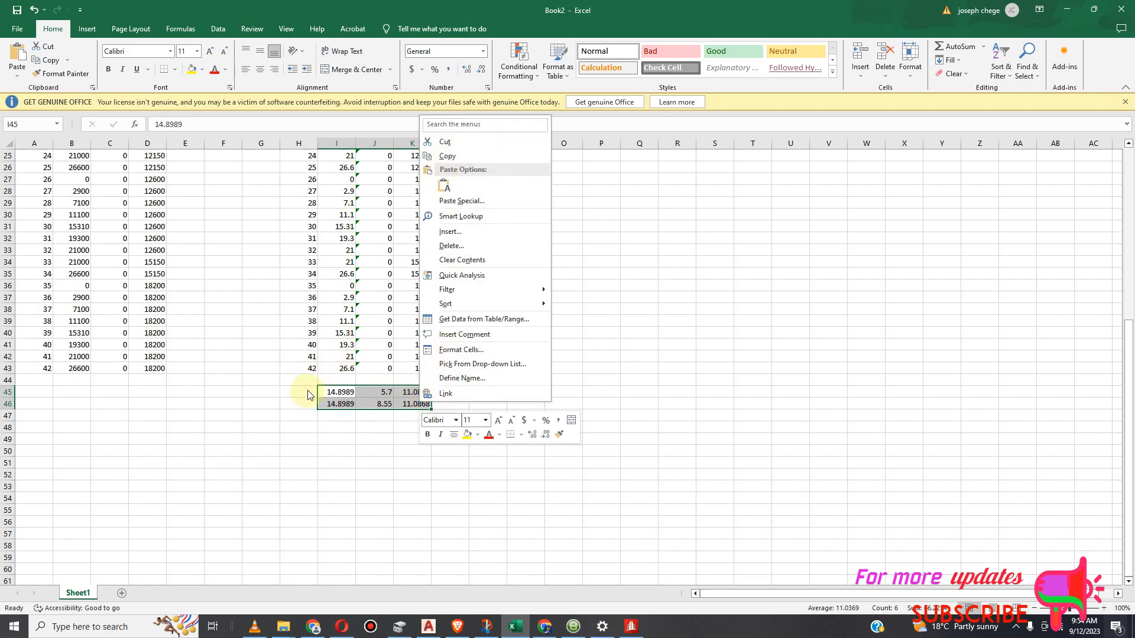
Check the end of the node table in STAAD.Pro, return to Excel and enter node numbers 287 and 288 in cells H45 and H46.
{"action": "left_click", "coordinate": [632, 627]}
{"action": "scroll", "coordinate": [1014, 299], "scroll_direction": "down", "scroll_amount": 3}
{"action": "scroll", "coordinate": [1014, 298], "scroll_direction": "down", "scroll_amount": 2}
{"action": "left_click_drag", "start_coordinate": [1123, 182], "coordinate": [1122, 325]}
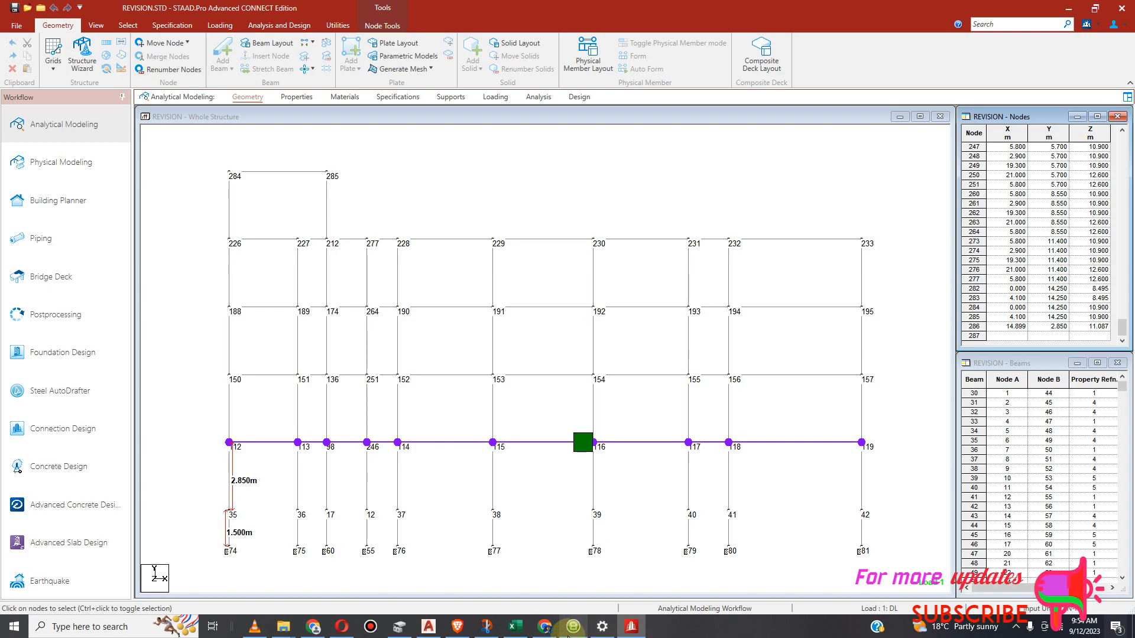
{"action": "left_click", "coordinate": [515, 627]}
{"action": "left_click", "coordinate": [304, 393]}
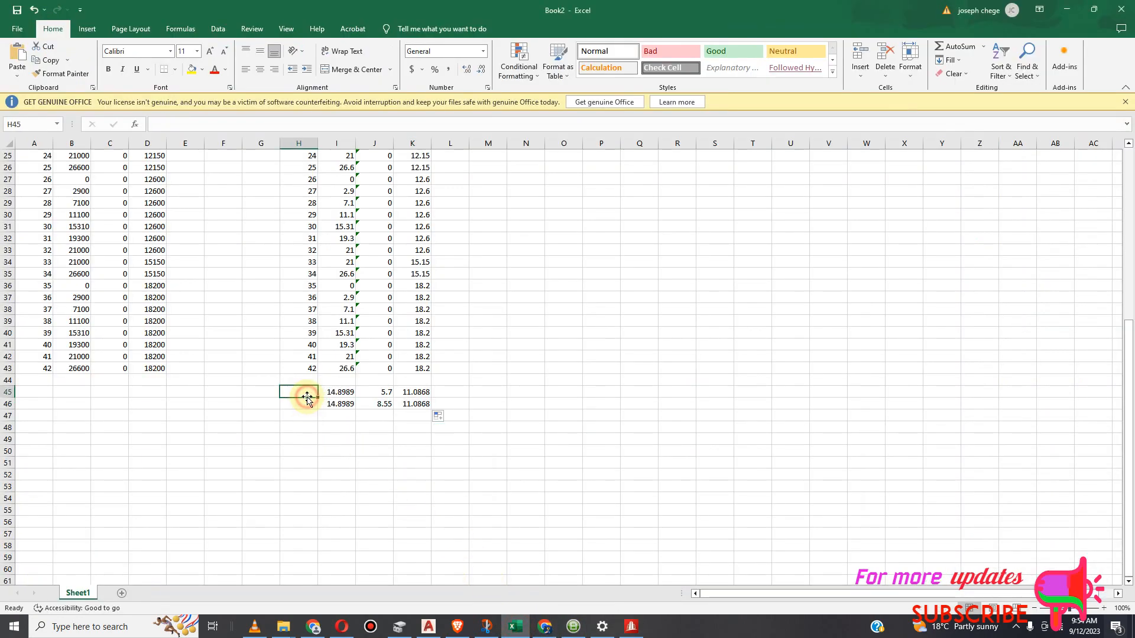
{"action": "type", "text": "2"}
{"action": "type", "text": "7"}
{"action": "key", "text": "Return"}
{"action": "key", "text": "Return"}
{"action": "left_click", "coordinate": [307, 405]}
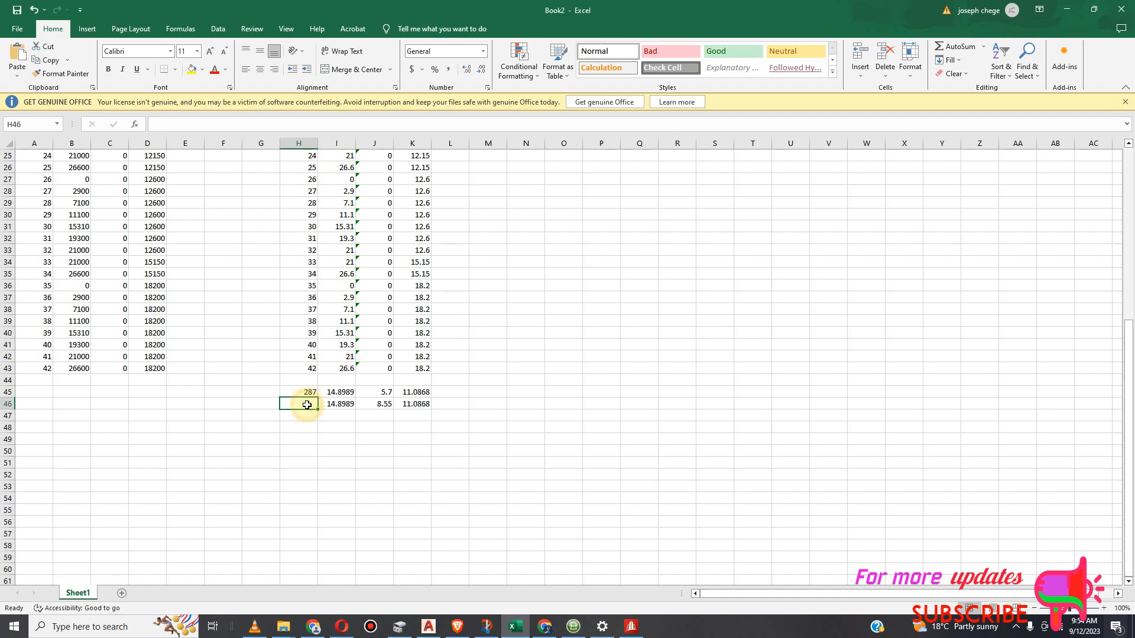
{"action": "type", "text": "288"}
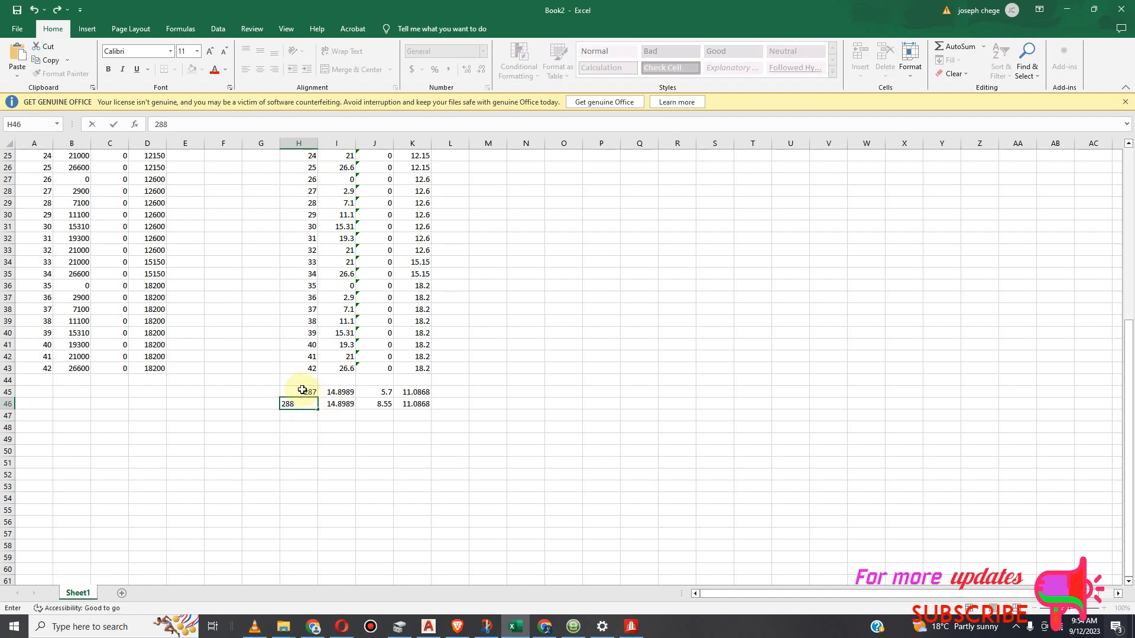
Copy the range H45:K46 and paste it into row 287 of the STAAD.Pro node table, accepting the suggested column mapping.
{"action": "left_click", "coordinate": [294, 393]}
{"action": "left_click_drag", "start_coordinate": [293, 393], "coordinate": [423, 412]}
{"action": "right_click", "coordinate": [422, 404]}
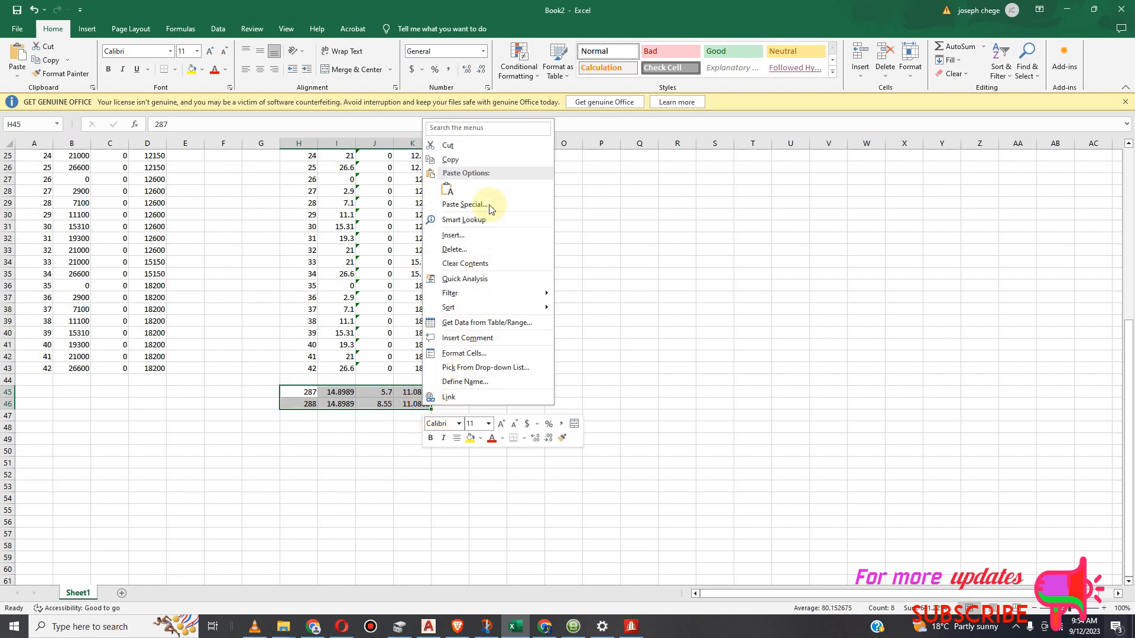
{"action": "left_click", "coordinate": [468, 158]}
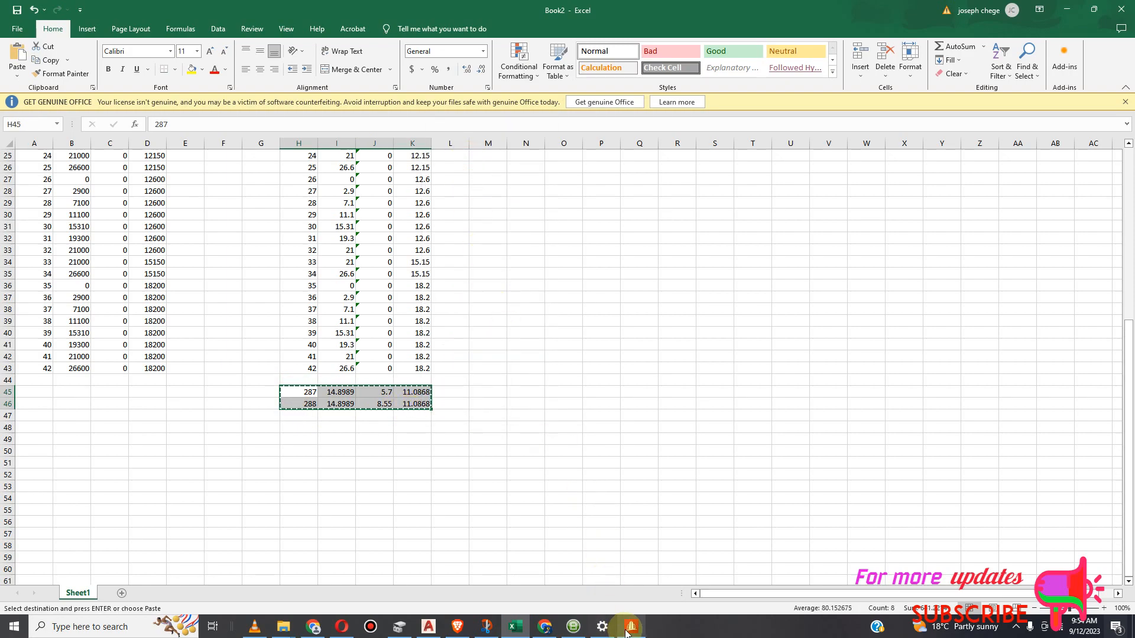
{"action": "left_click", "coordinate": [631, 627]}
{"action": "left_click", "coordinate": [976, 335]}
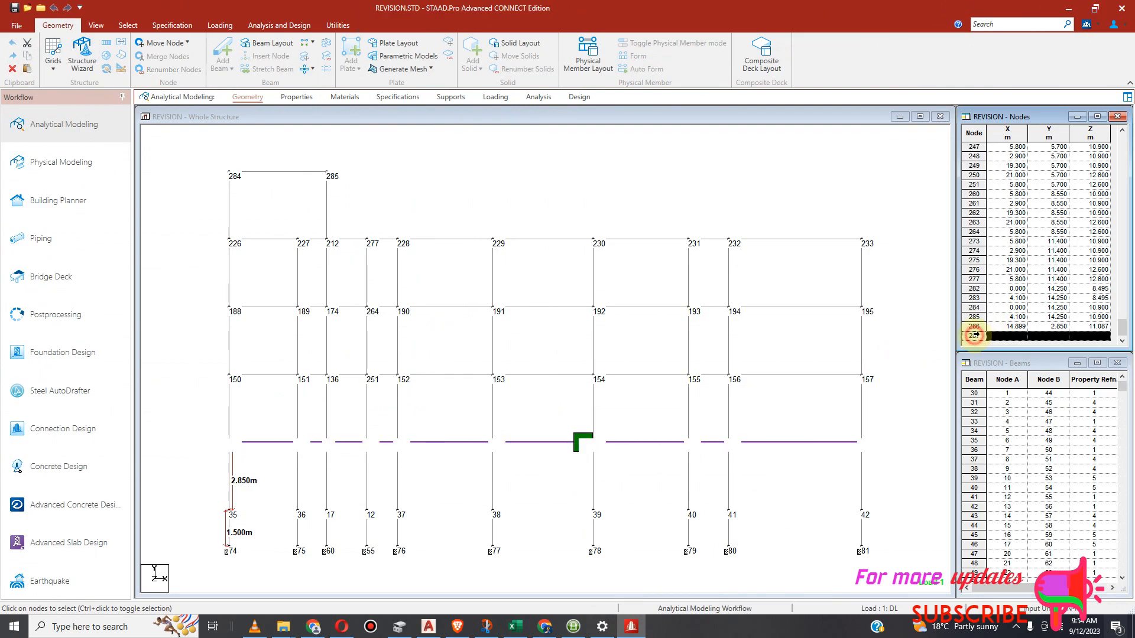
{"action": "key", "text": "ctrl+v"}
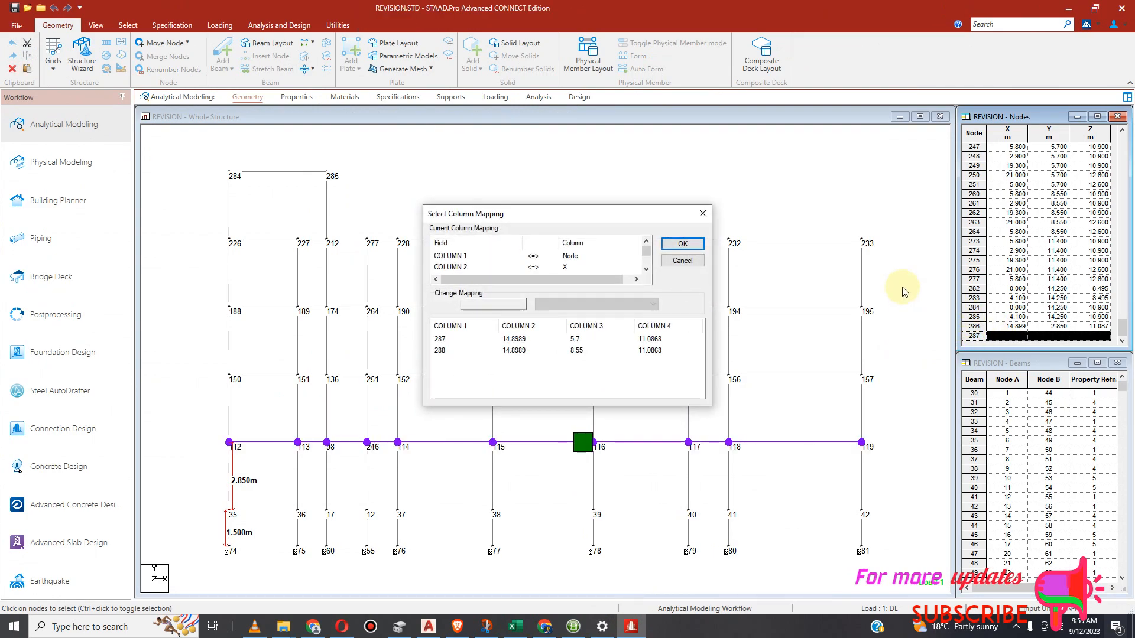
{"action": "left_click", "coordinate": [581, 260]}
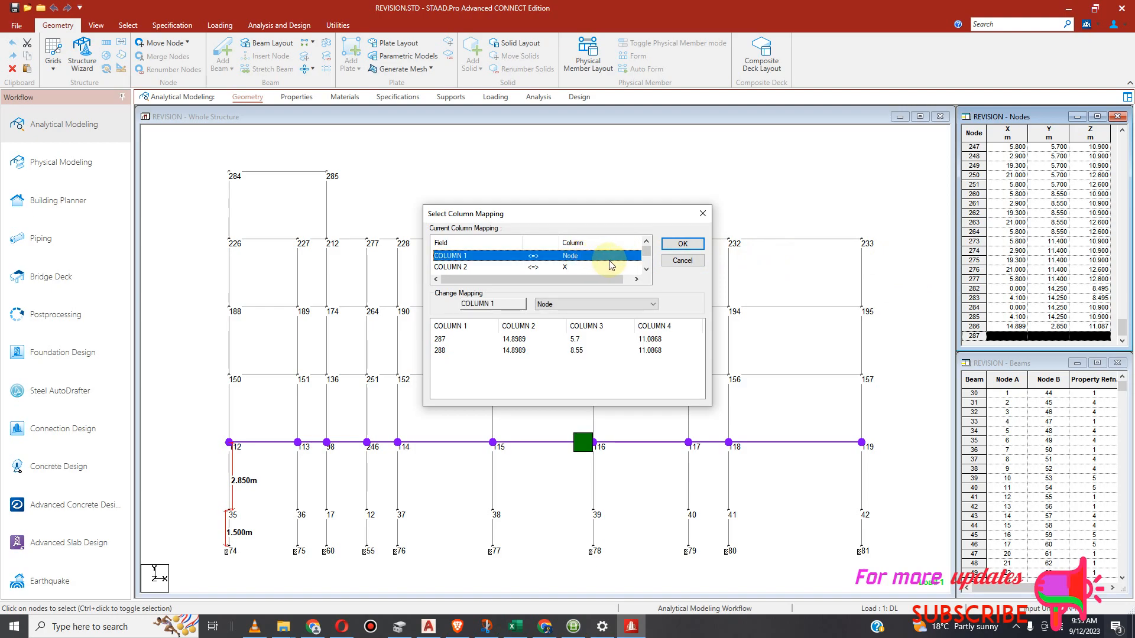
{"action": "left_click", "coordinate": [679, 246]}
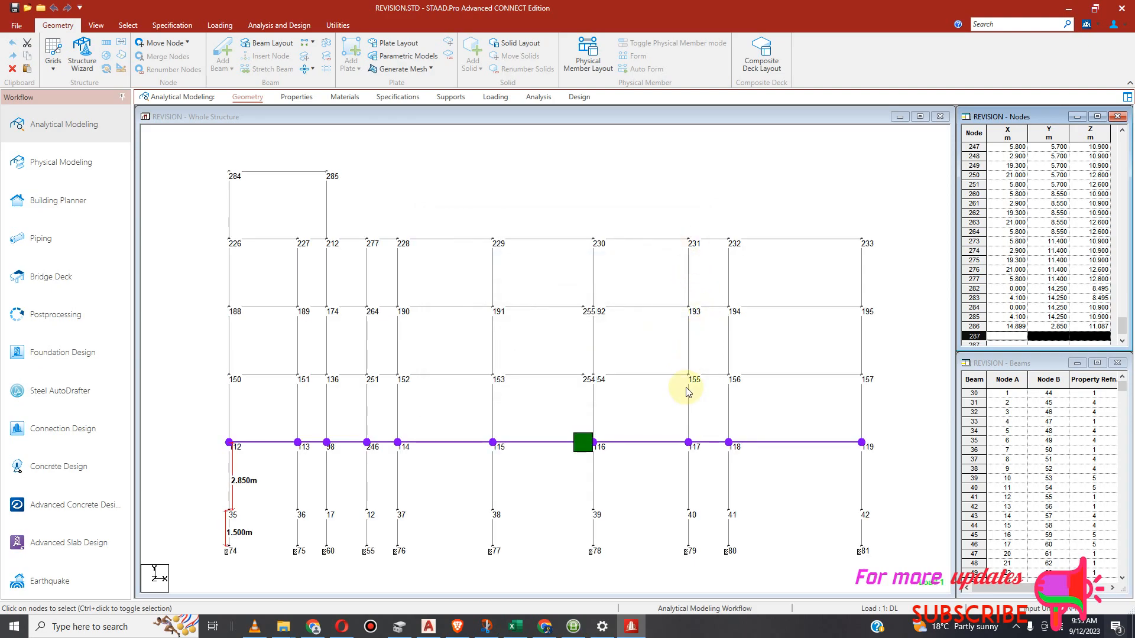
Examine the table rows below node 286 and the pasted nodes in the front elevation.
{"action": "scroll", "coordinate": [993, 309], "scroll_direction": "down", "scroll_amount": 1}
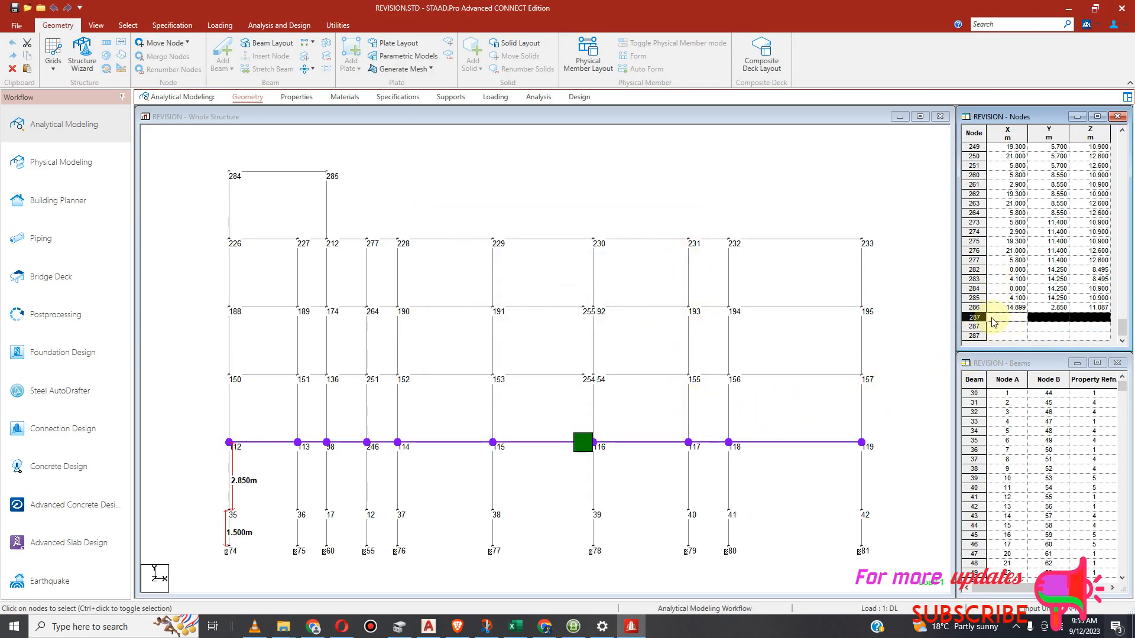
{"action": "left_click", "coordinate": [993, 319]}
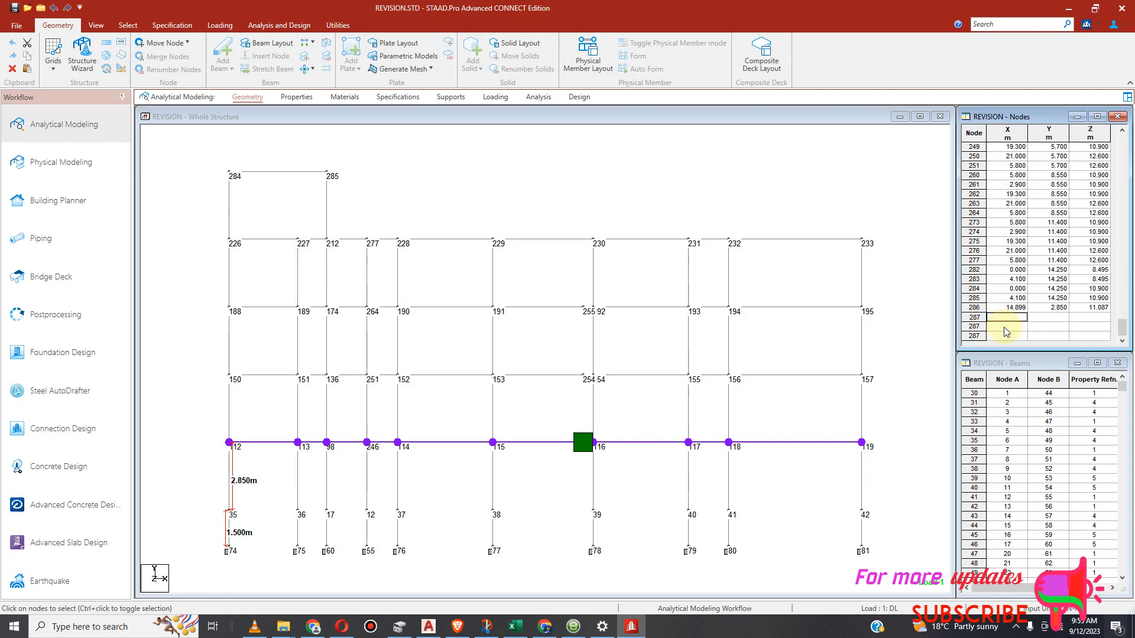
{"action": "left_click", "coordinate": [974, 317]}
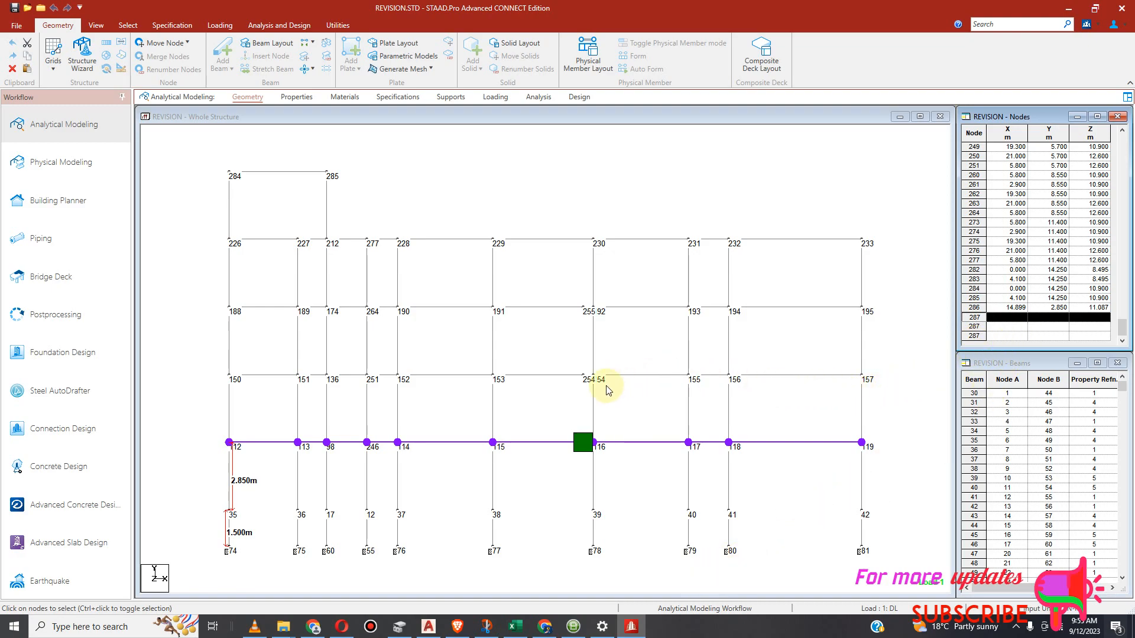
{"action": "scroll", "coordinate": [591, 384], "scroll_direction": "up", "scroll_amount": 1}
{"action": "scroll", "coordinate": [591, 383], "scroll_direction": "up", "scroll_amount": 1}
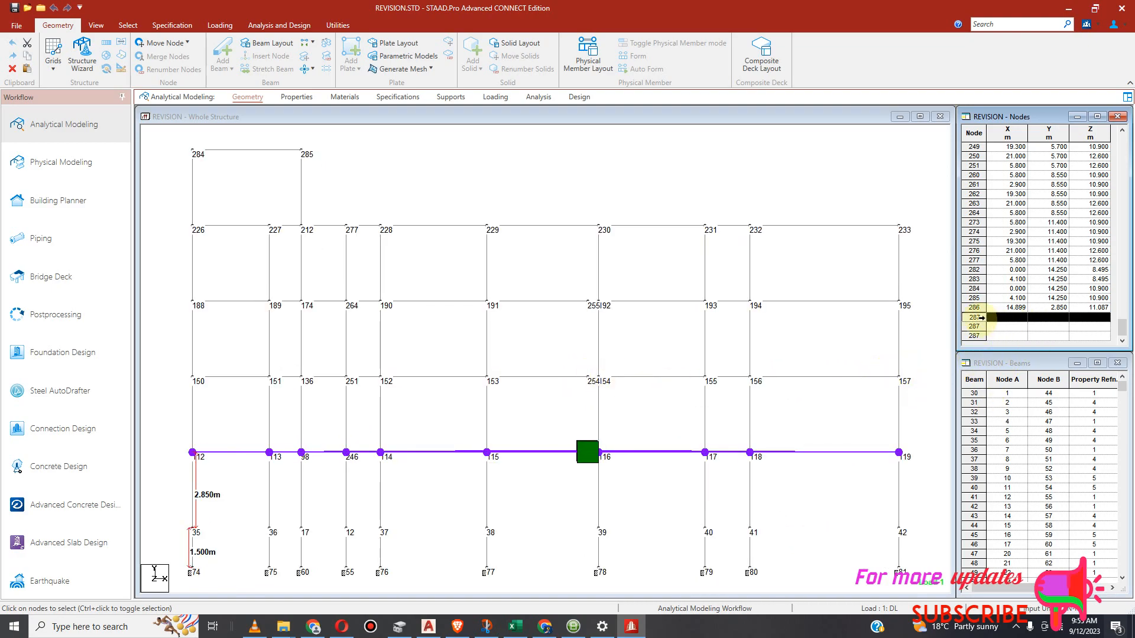
{"action": "left_click", "coordinate": [974, 318]}
{"action": "right_click", "coordinate": [974, 318]}
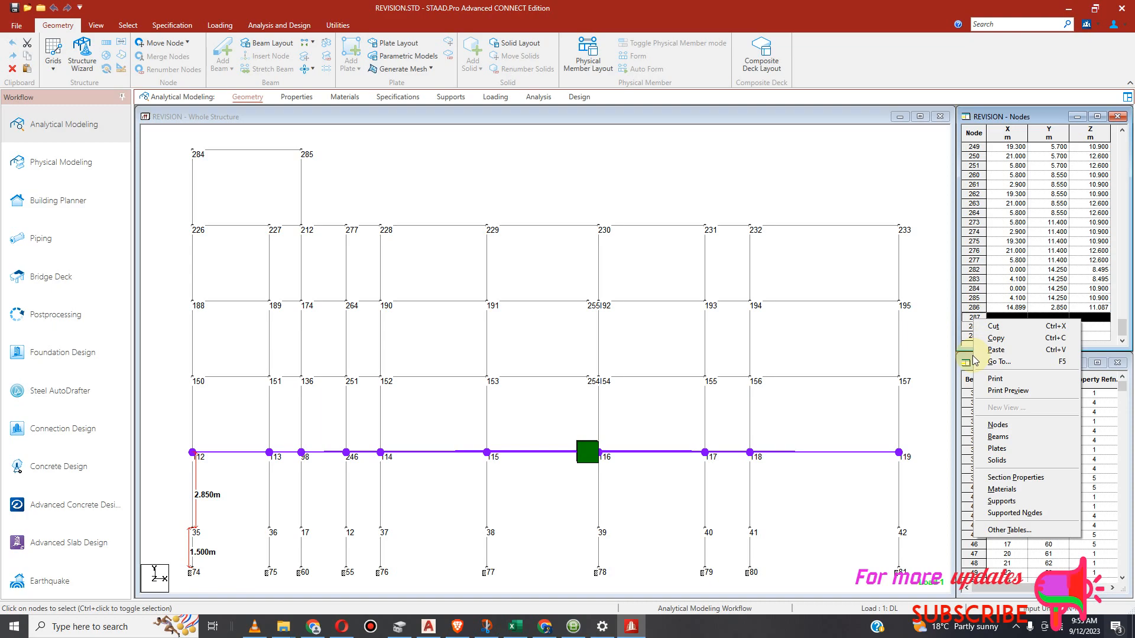
Return to Excel, cancel the pending copy and copy only the coordinates in I45:K46.
{"action": "left_click", "coordinate": [515, 627]}
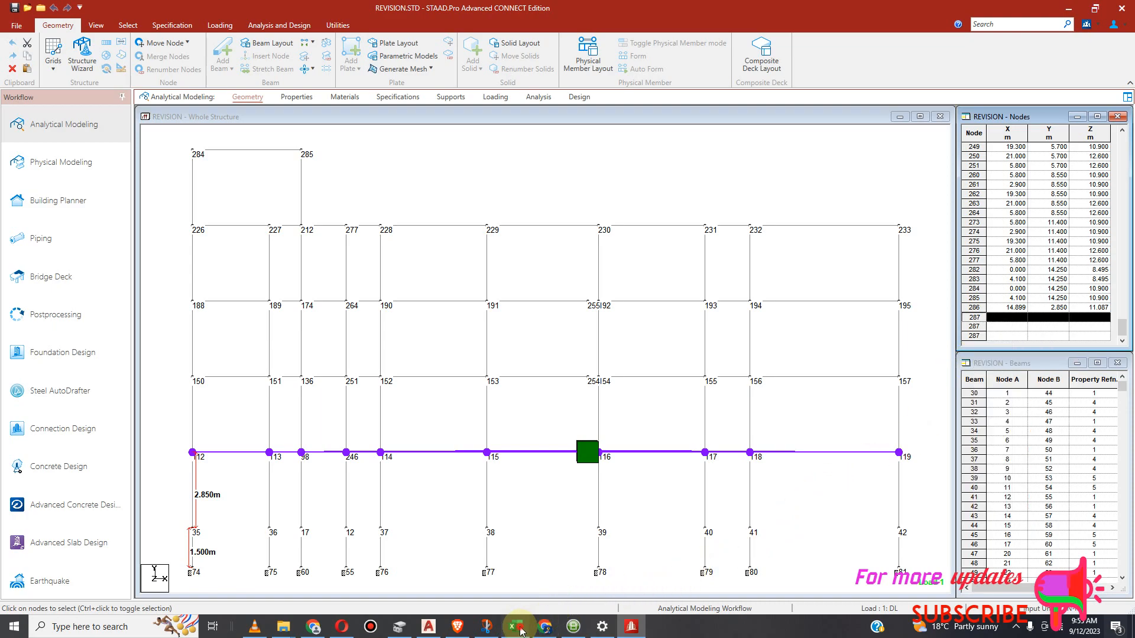
{"action": "left_click", "coordinate": [597, 415]}
{"action": "key", "text": "Escape"}
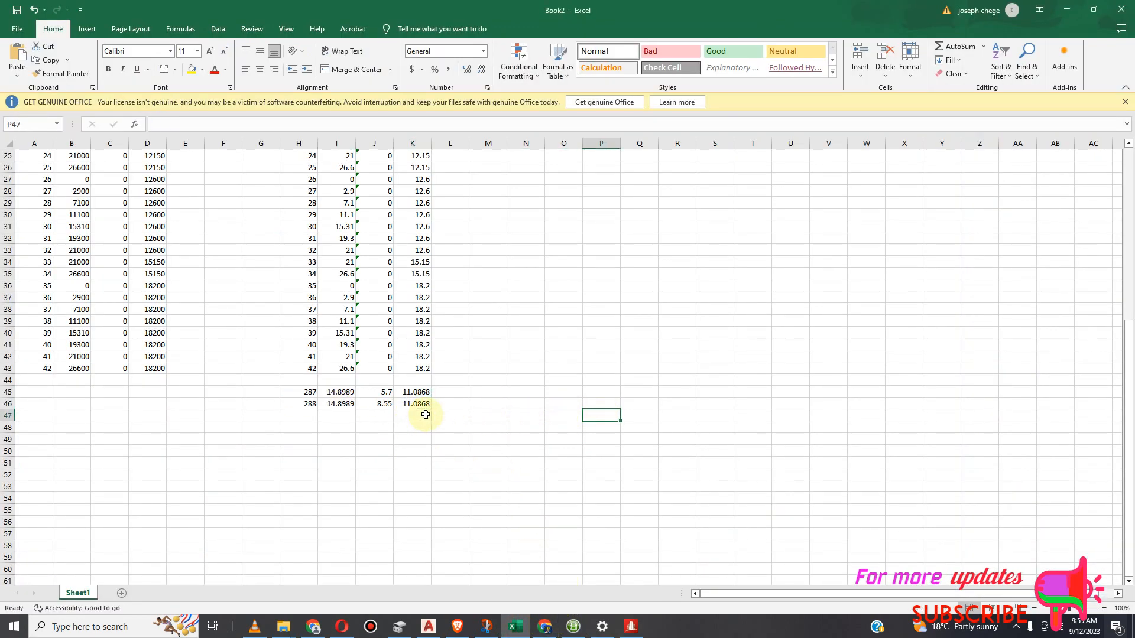
{"action": "left_click_drag", "start_coordinate": [351, 395], "coordinate": [413, 407]}
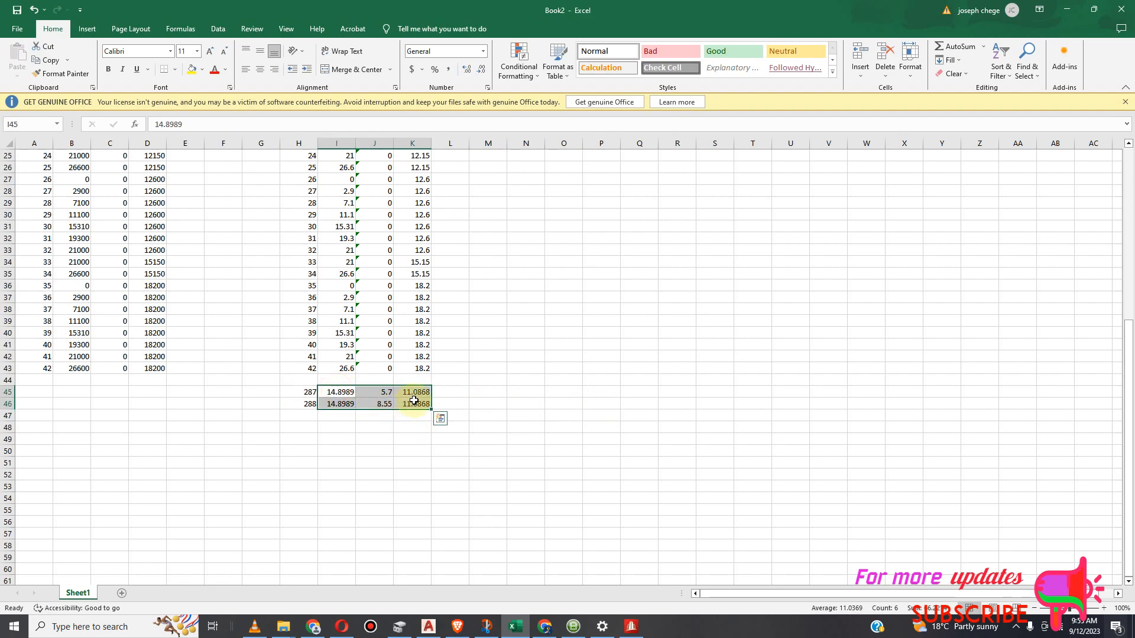
{"action": "right_click", "coordinate": [412, 406]}
{"action": "left_click", "coordinate": [466, 161]}
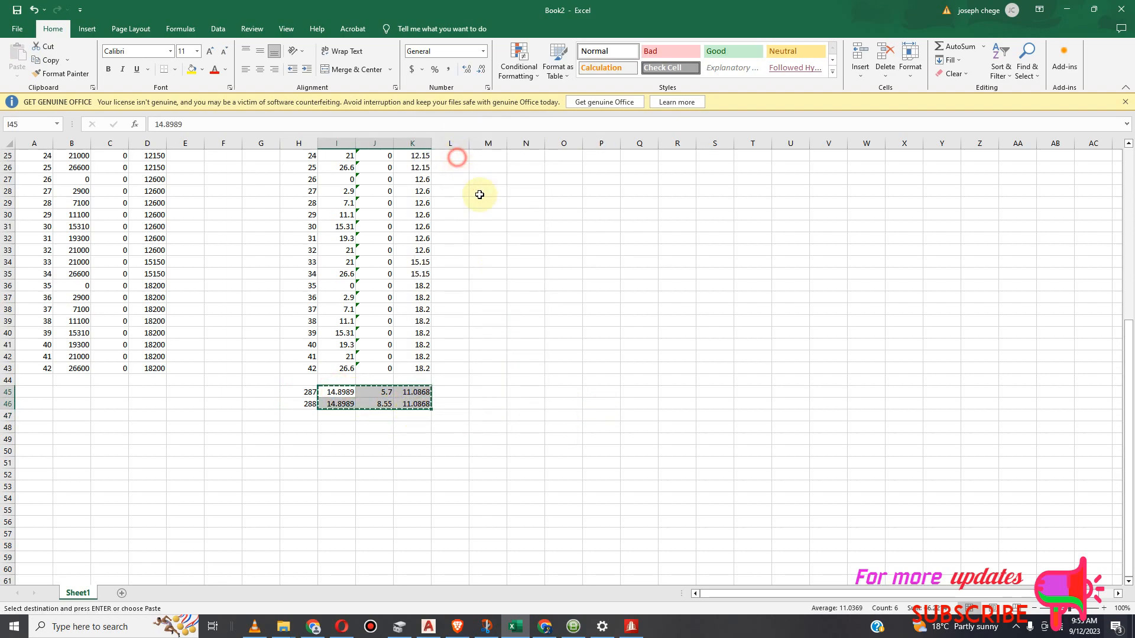
Switch to STAAD.Pro and paste the copied coordinates into row 287 of the node table, accepting the suggested column mapping.
{"action": "left_click", "coordinate": [630, 625]}
{"action": "left_click", "coordinate": [1006, 318]}
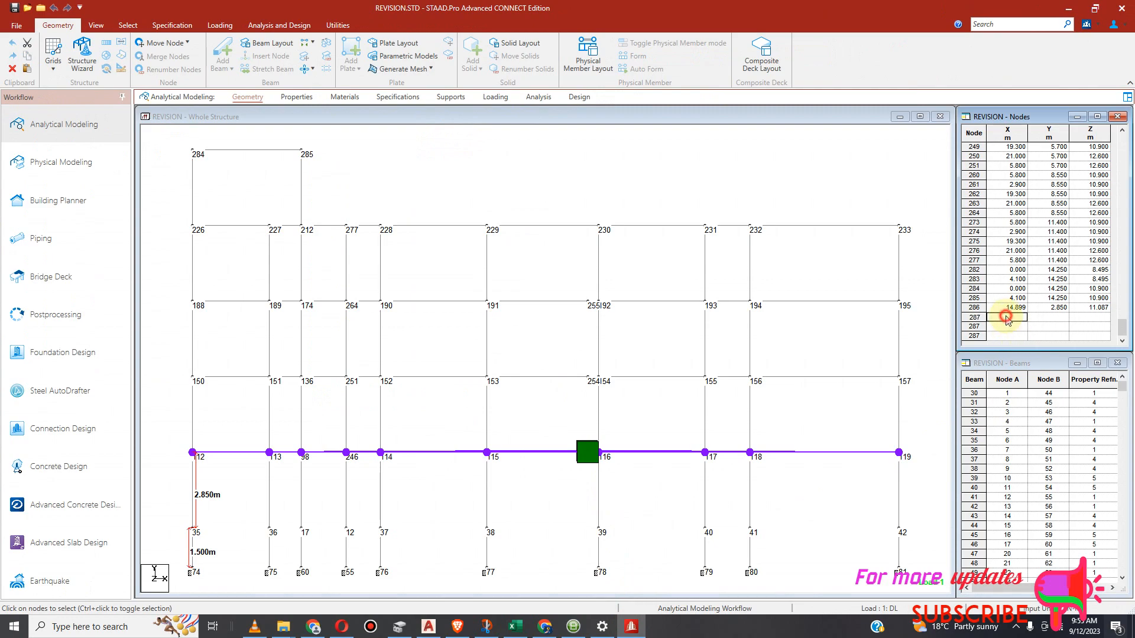
{"action": "key", "text": "Tab"}
{"action": "key", "text": "Tab"}
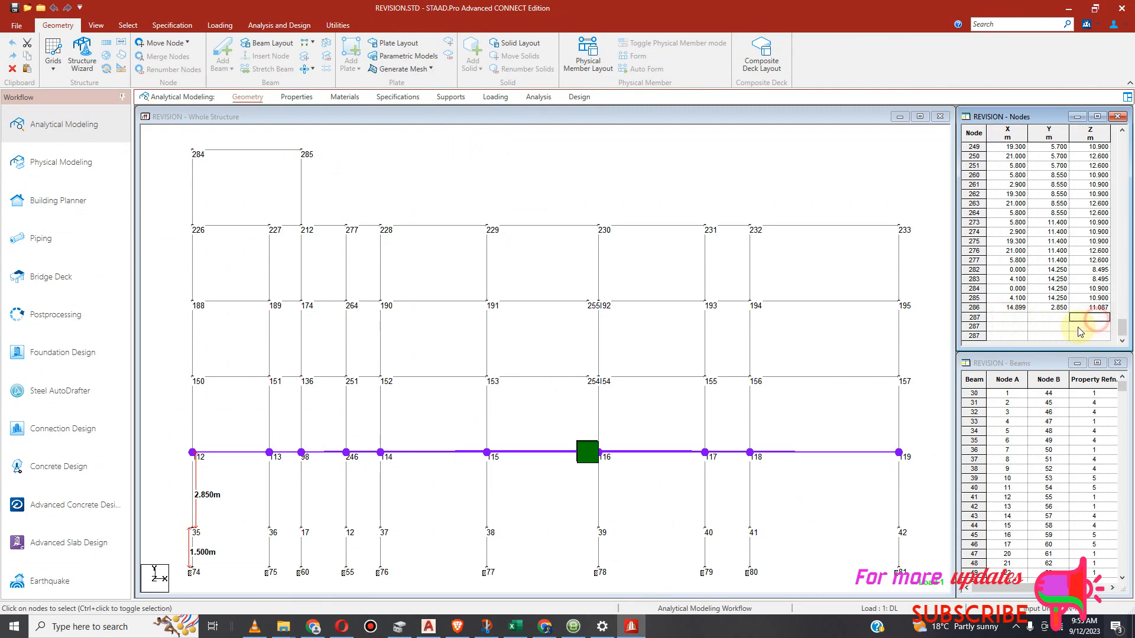
{"action": "left_click", "coordinate": [974, 317]}
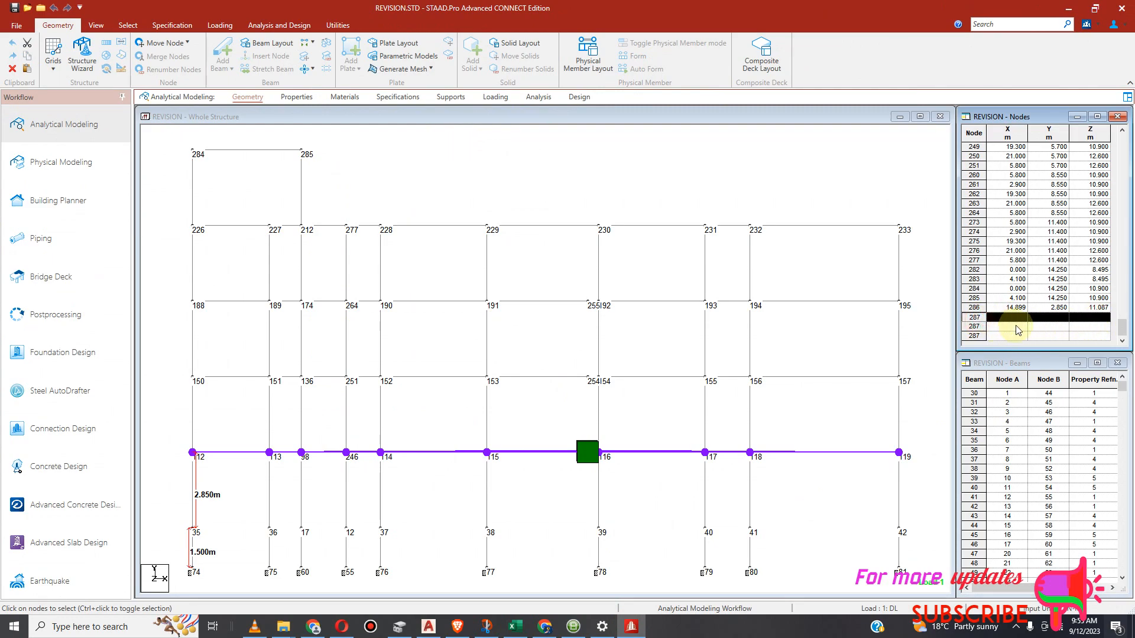
{"action": "right_click", "coordinate": [1068, 322]}
{"action": "left_click", "coordinate": [1052, 354]}
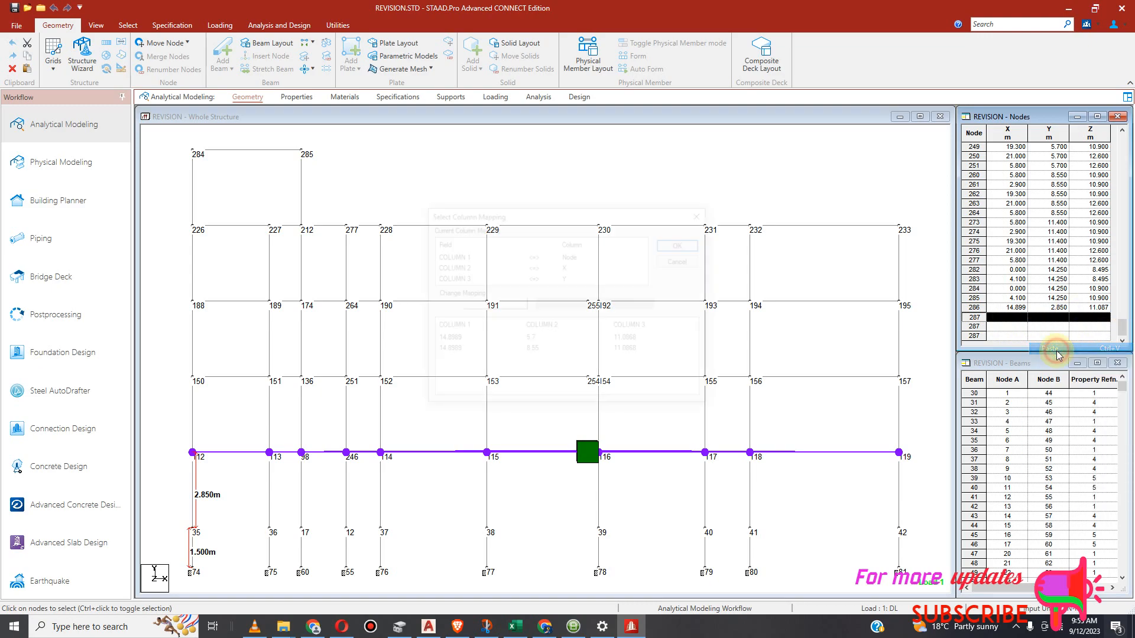
{"action": "left_click", "coordinate": [683, 244]}
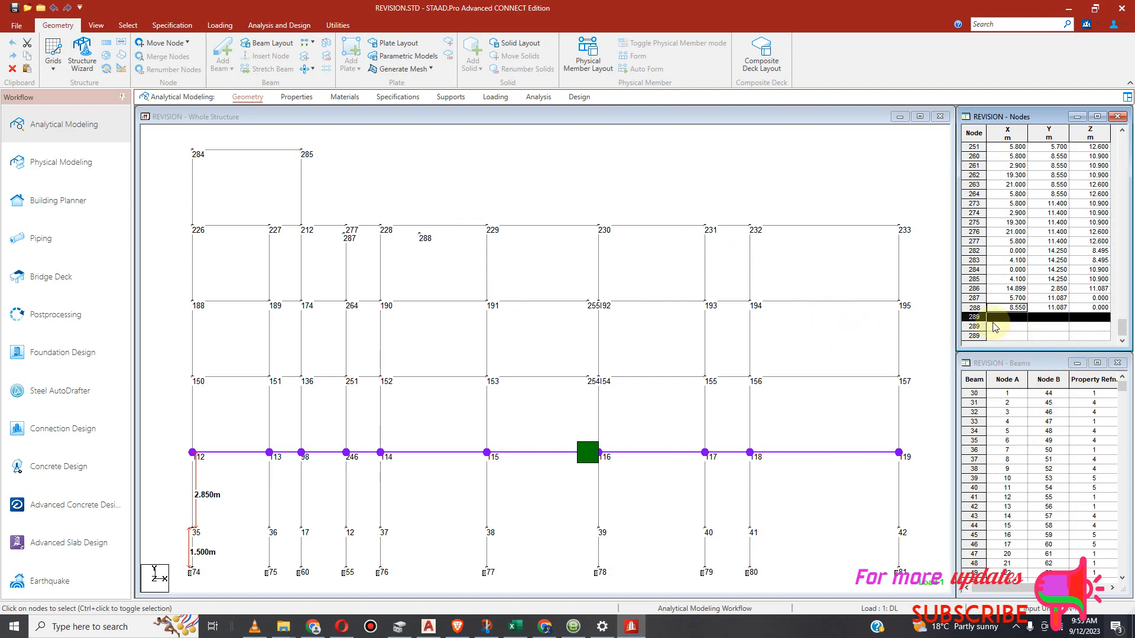
{"action": "left_click_drag", "start_coordinate": [974, 298], "coordinate": [974, 308]}
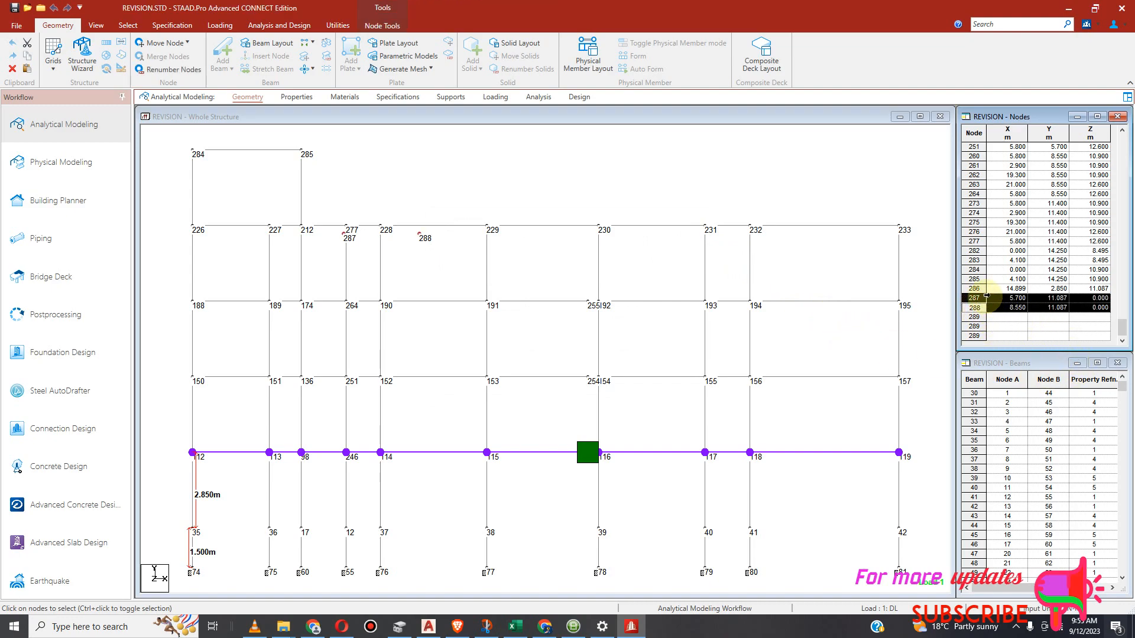
{"action": "left_click", "coordinate": [976, 289]}
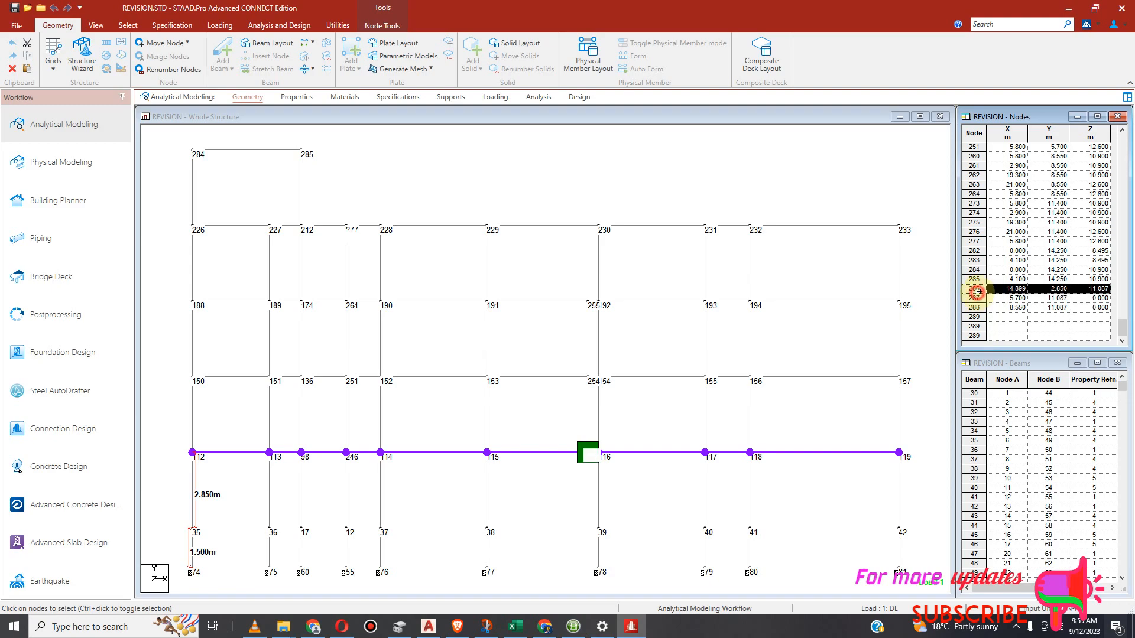
{"action": "left_click", "coordinate": [1003, 308]}
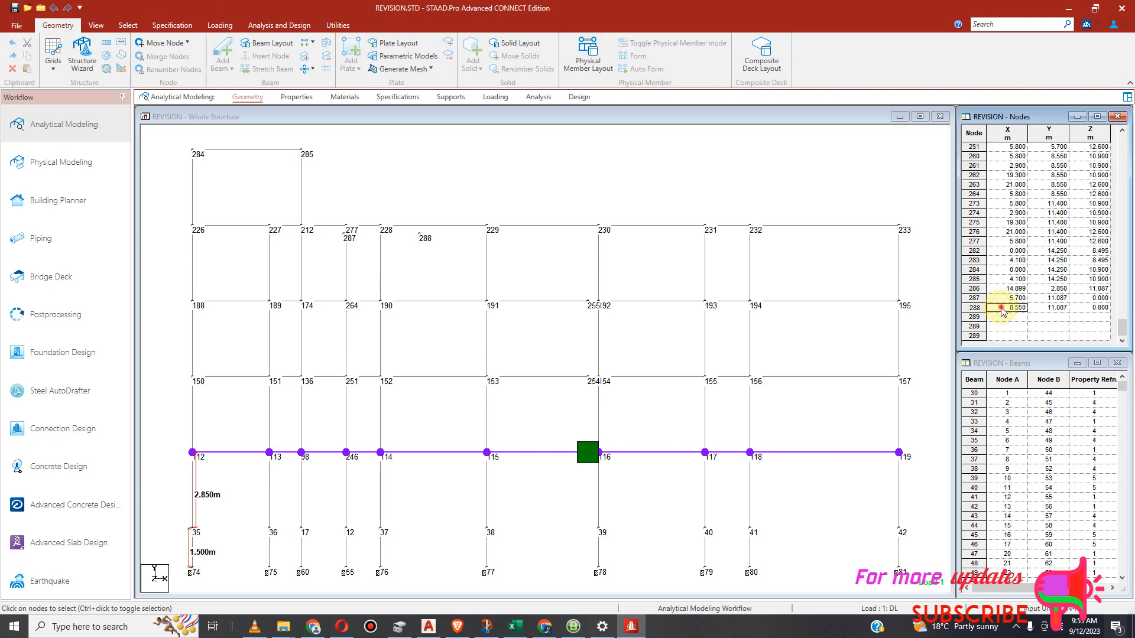
{"action": "left_click", "coordinate": [1014, 308]}
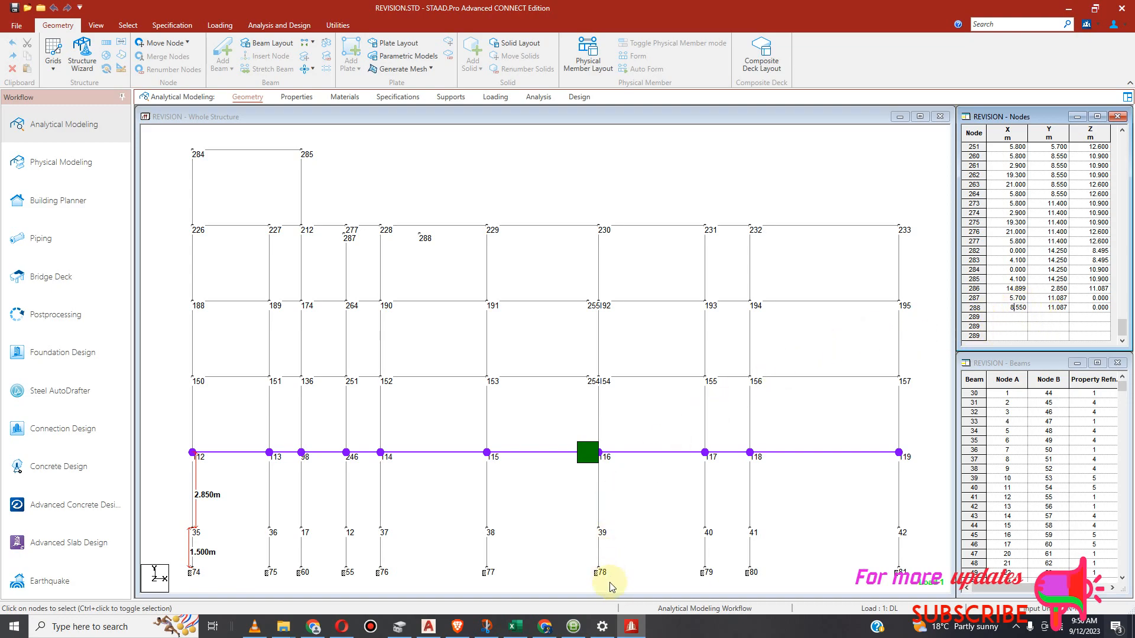
Return to Excel, cancel the pending copy and copy the node numbers and coordinates in H45:K46.
{"action": "left_click", "coordinate": [544, 630]}
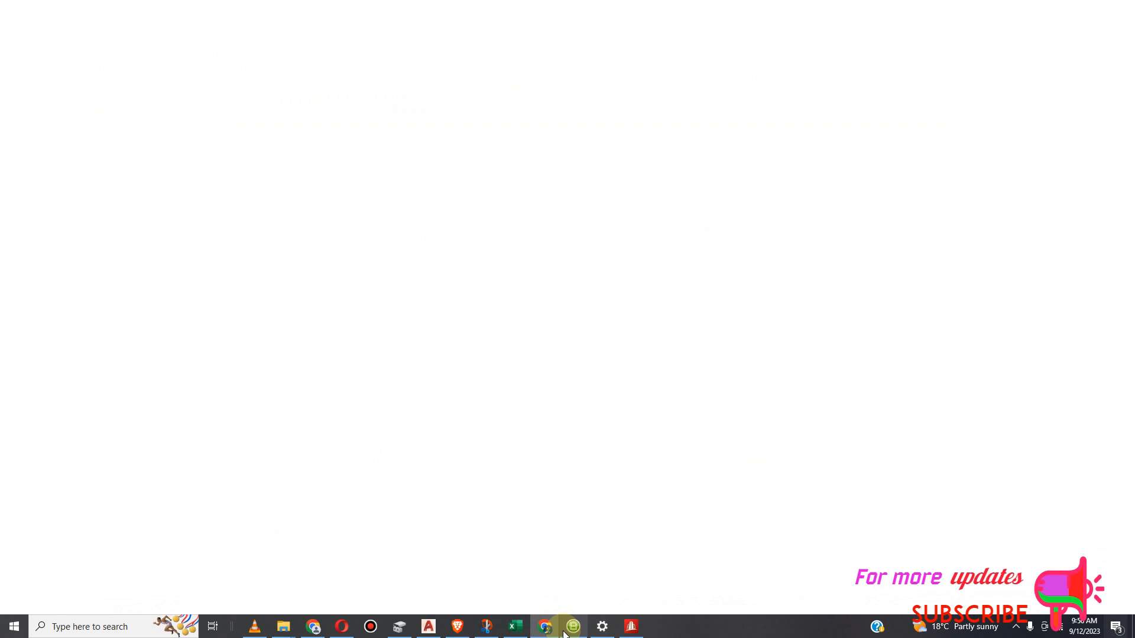
{"action": "left_click", "coordinate": [519, 630]}
{"action": "left_click", "coordinate": [314, 439]}
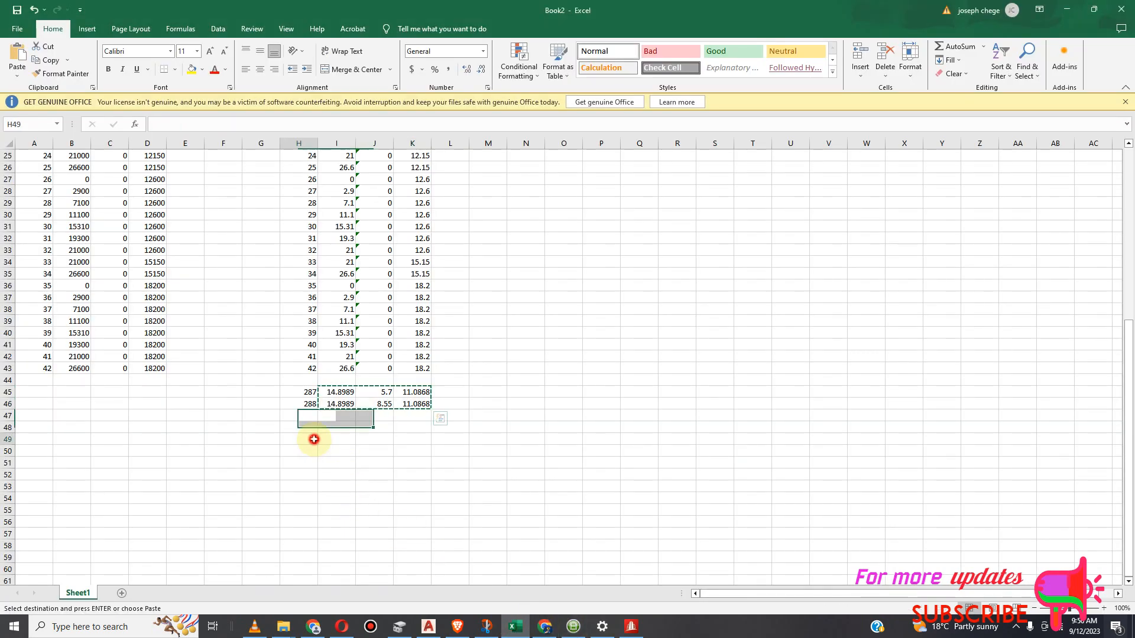
{"action": "key", "text": "Escape"}
{"action": "left_click_drag", "start_coordinate": [305, 385], "coordinate": [469, 411]}
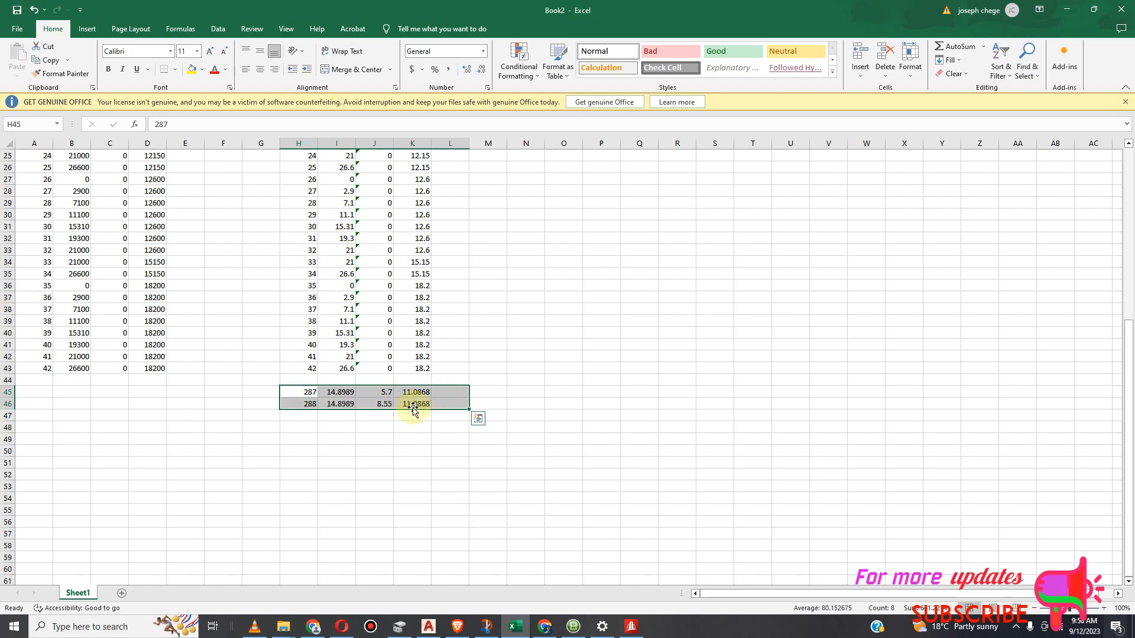
{"action": "left_click", "coordinate": [310, 392]}
{"action": "left_click_drag", "start_coordinate": [306, 392], "coordinate": [427, 406]}
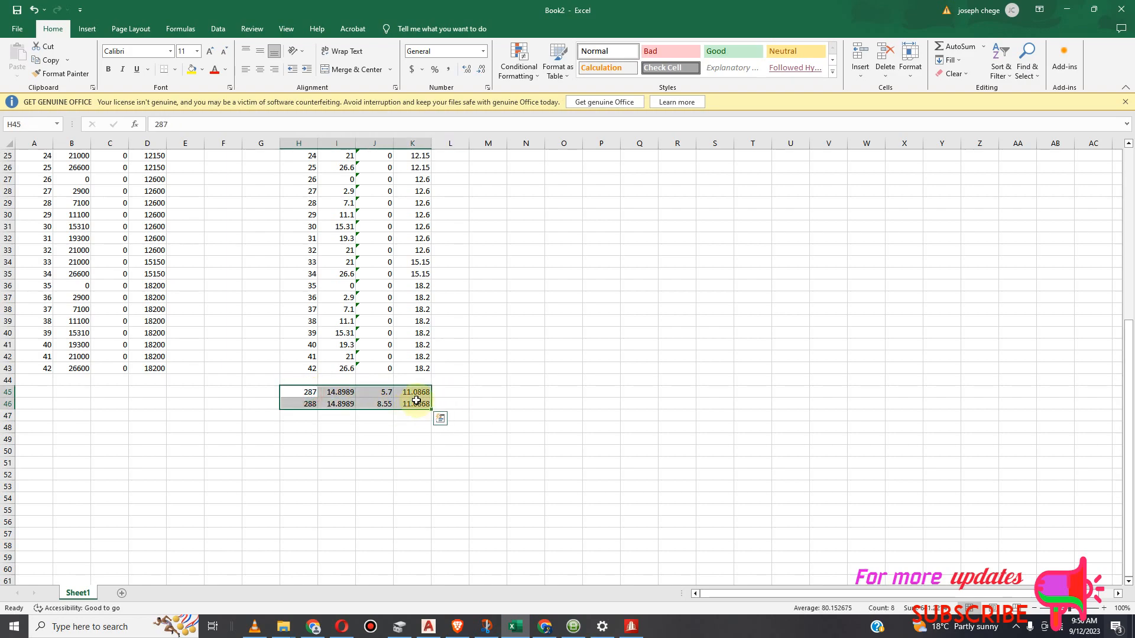
{"action": "right_click", "coordinate": [412, 412]}
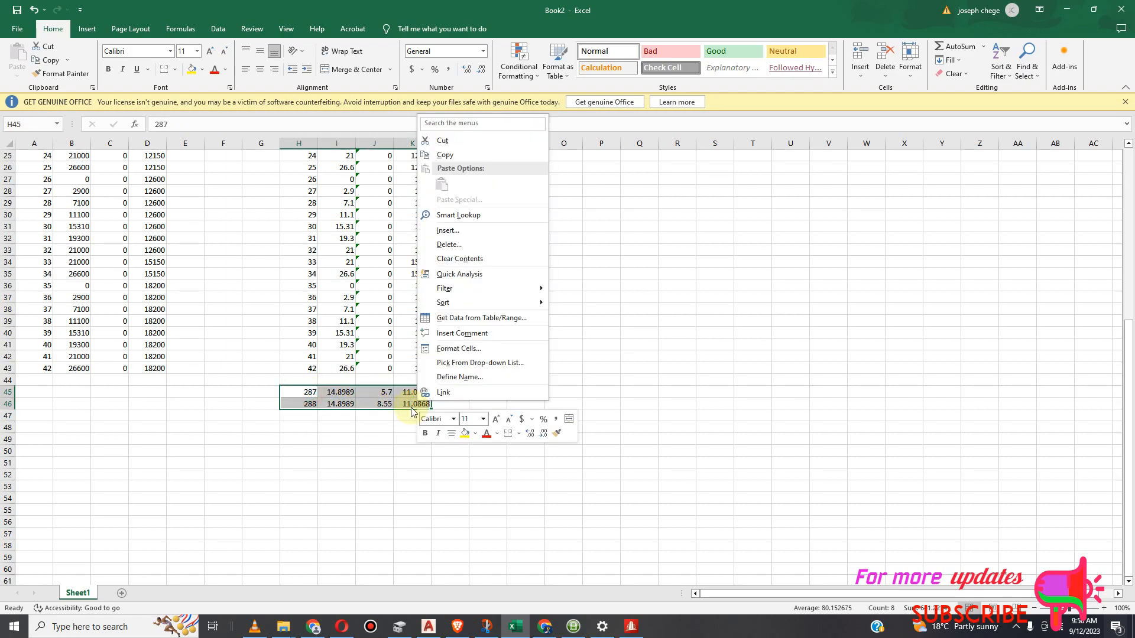
{"action": "left_click", "coordinate": [454, 155]}
Switch to STAAD.Pro and paste the copied range over rows 287 and 288 of the node table, accepting the suggested column mapping.
{"action": "left_click", "coordinate": [630, 628]}
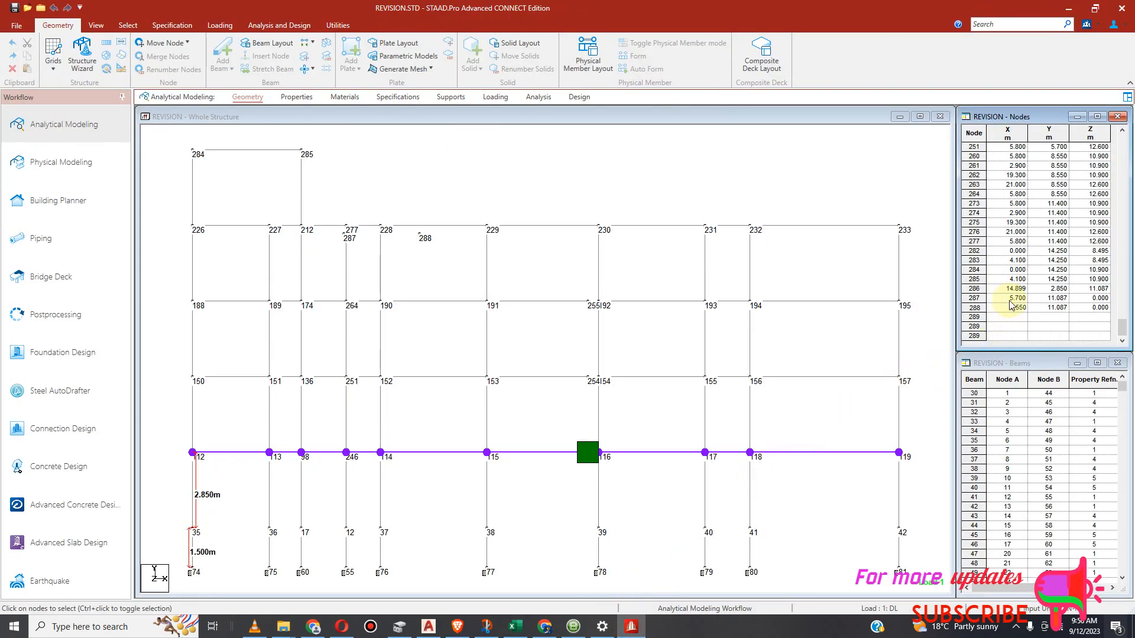
{"action": "left_click", "coordinate": [980, 296]}
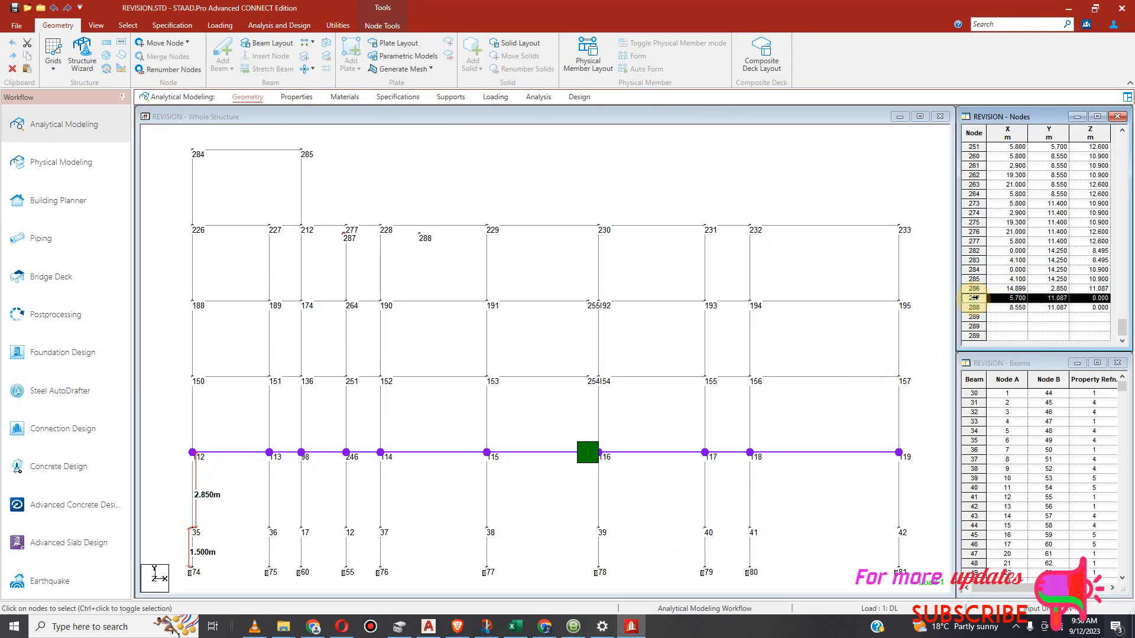
{"action": "left_click_drag", "start_coordinate": [975, 299], "coordinate": [976, 307]}
{"action": "right_click", "coordinate": [975, 311]}
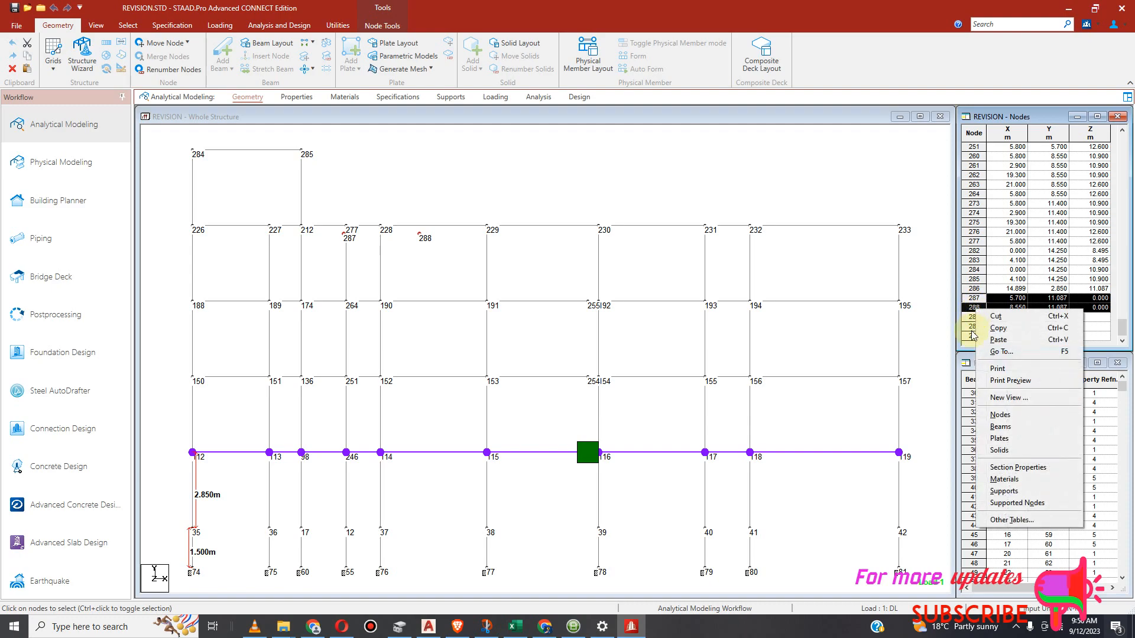
{"action": "left_click", "coordinate": [999, 339]}
{"action": "left_click", "coordinate": [682, 243]}
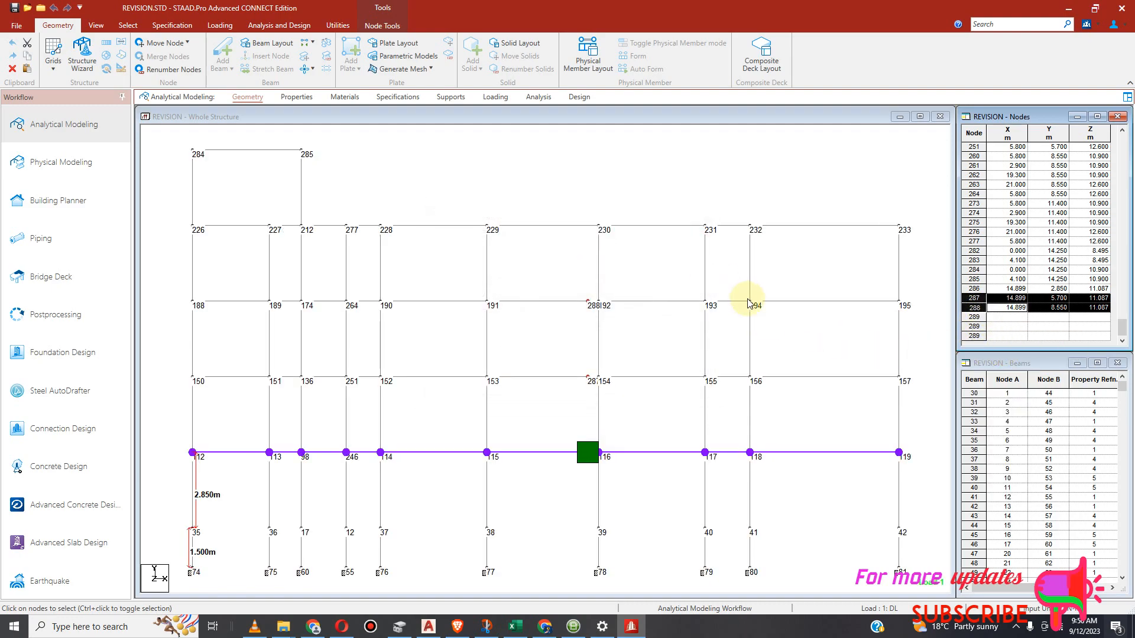
Check the pasted coordinates of nodes 287 and 288 and locate both nodes in the front elevation.
{"action": "left_click", "coordinate": [1051, 307]}
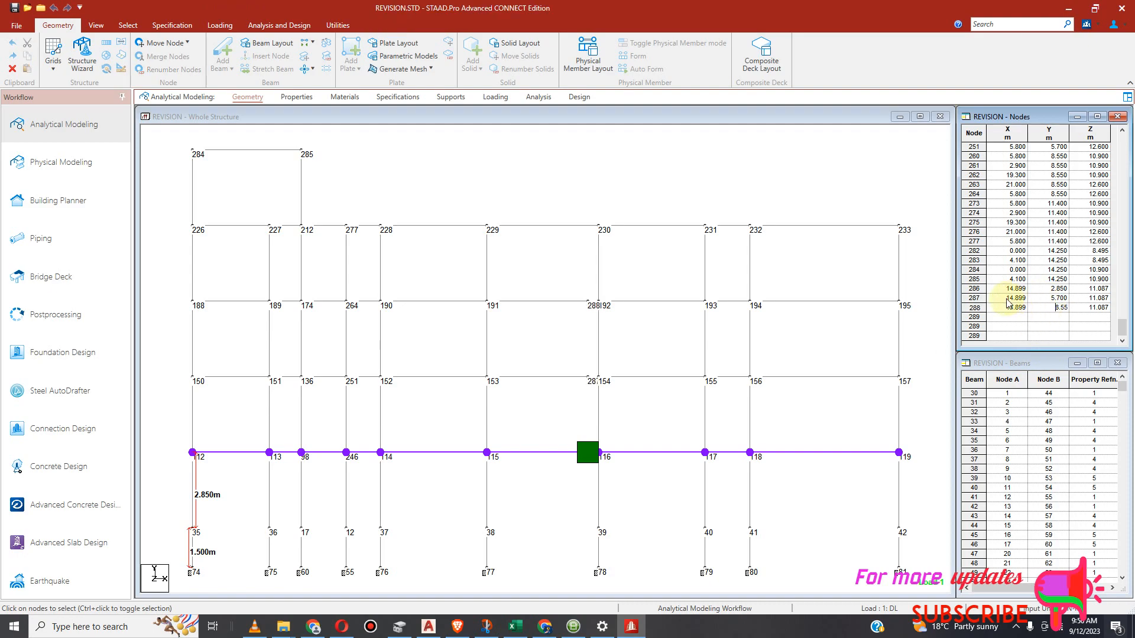
{"action": "left_click", "coordinate": [973, 298]}
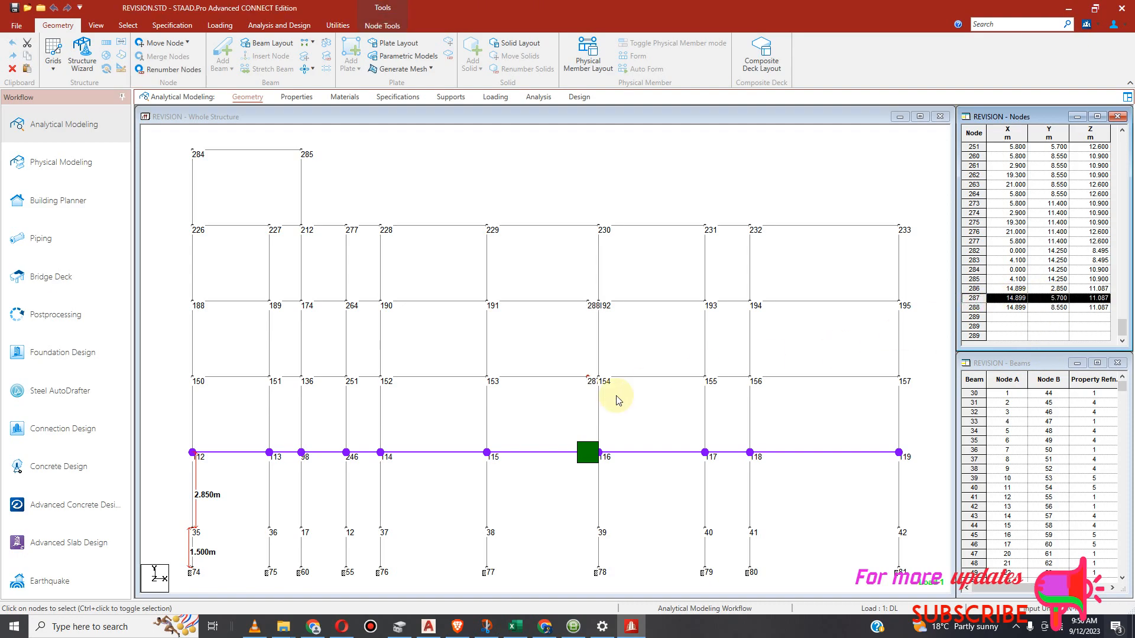
{"action": "scroll", "coordinate": [588, 399], "scroll_direction": "up", "scroll_amount": 1}
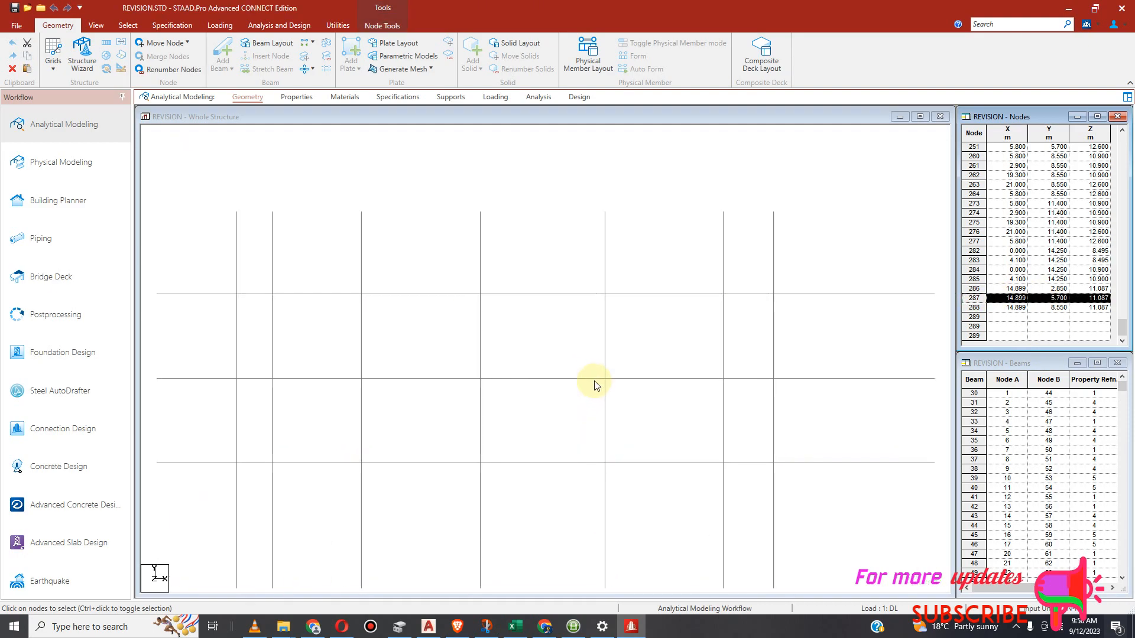
{"action": "left_click", "coordinate": [974, 307]}
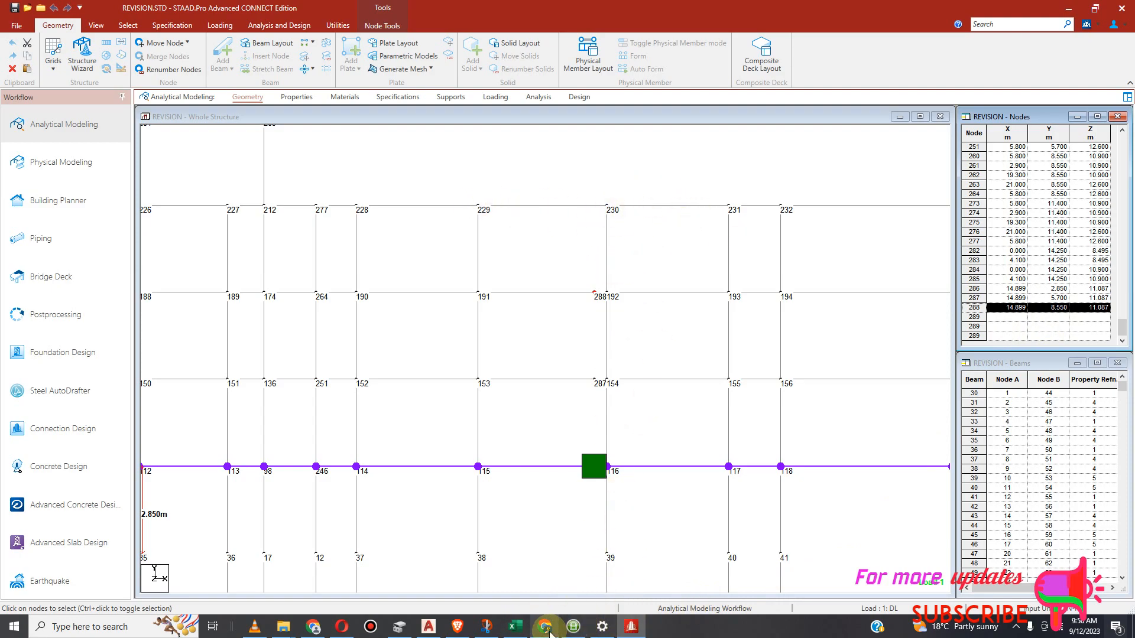
Switch to Excel, cancel the pending copy and enter 2.84 in cell R26.
{"action": "left_click", "coordinate": [544, 627]}
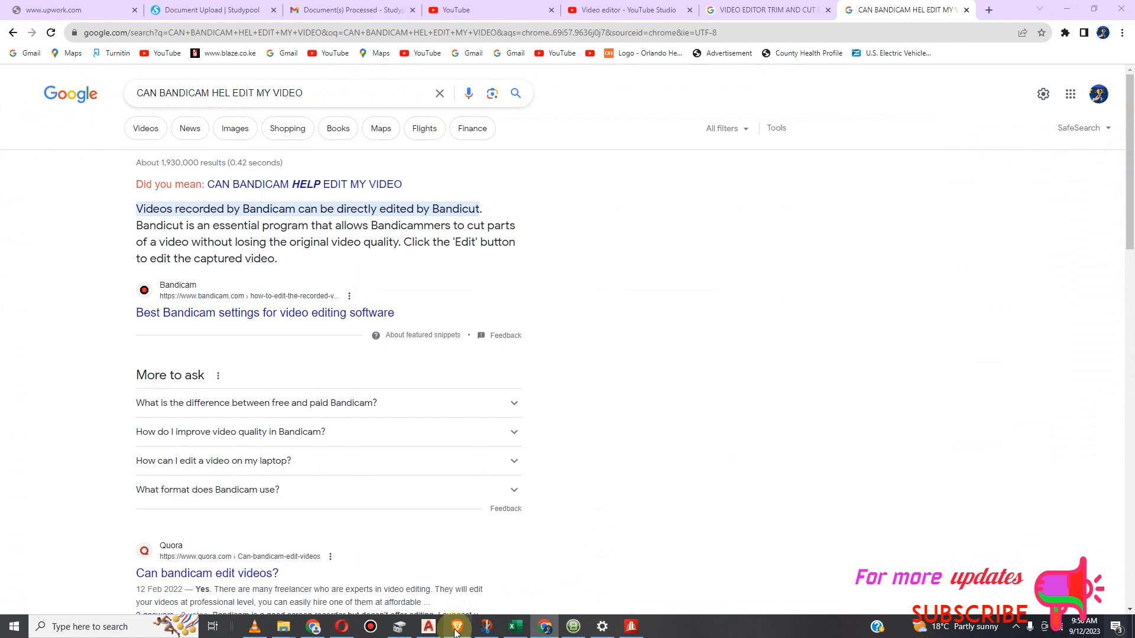
{"action": "left_click", "coordinate": [516, 627]}
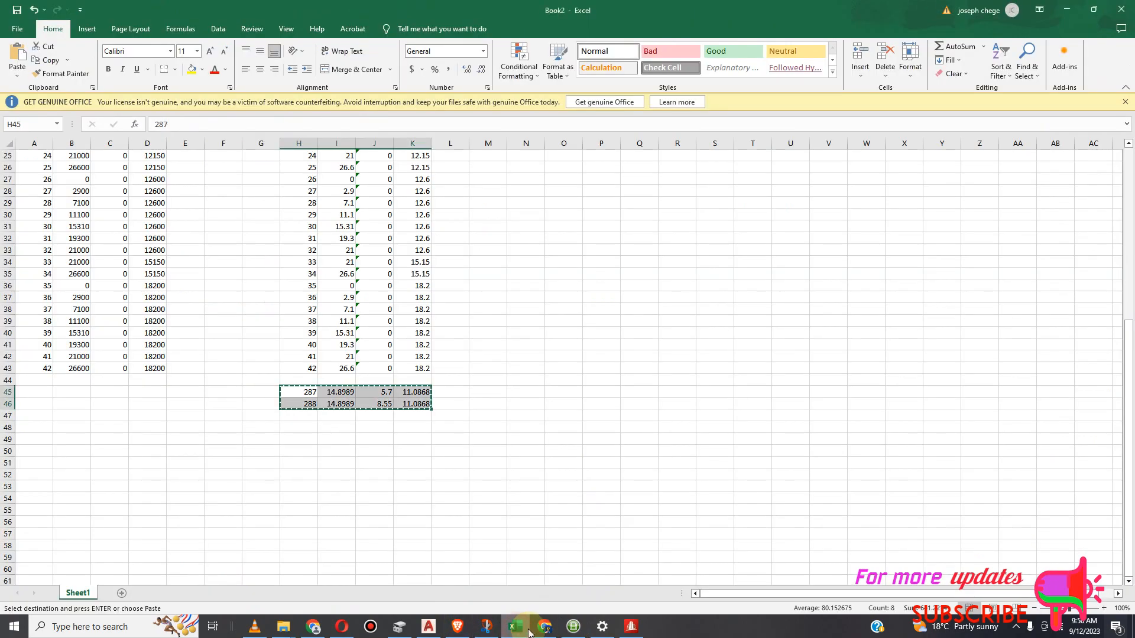
{"action": "left_click", "coordinate": [387, 421]}
{"action": "key", "text": "Escape"}
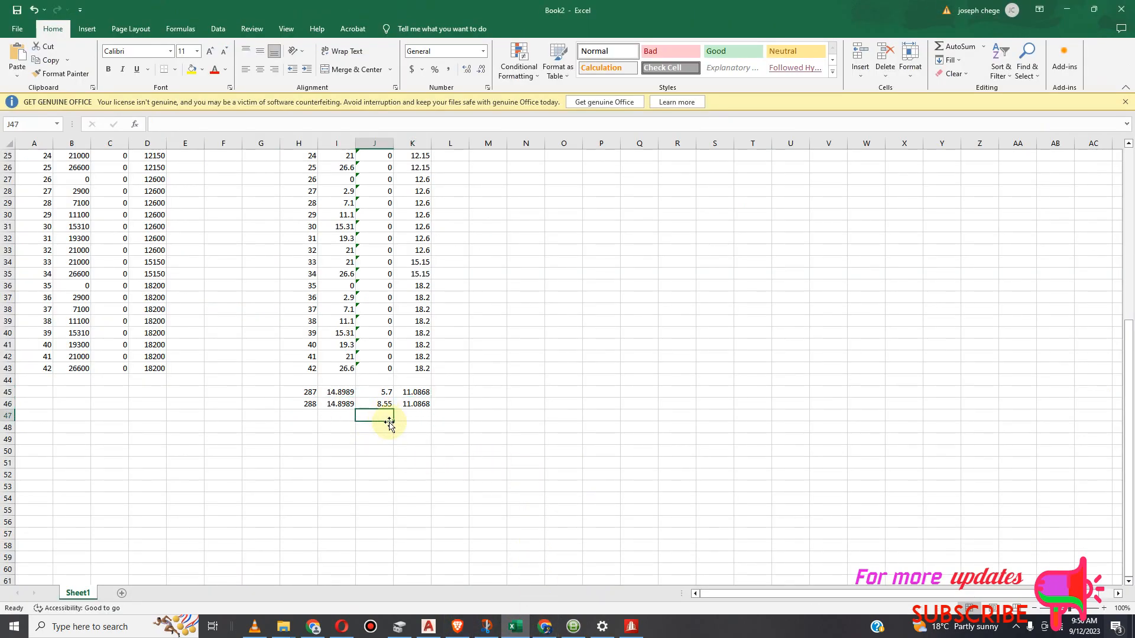
{"action": "left_click", "coordinate": [681, 169]}
{"action": "type", "text": "2.84"}
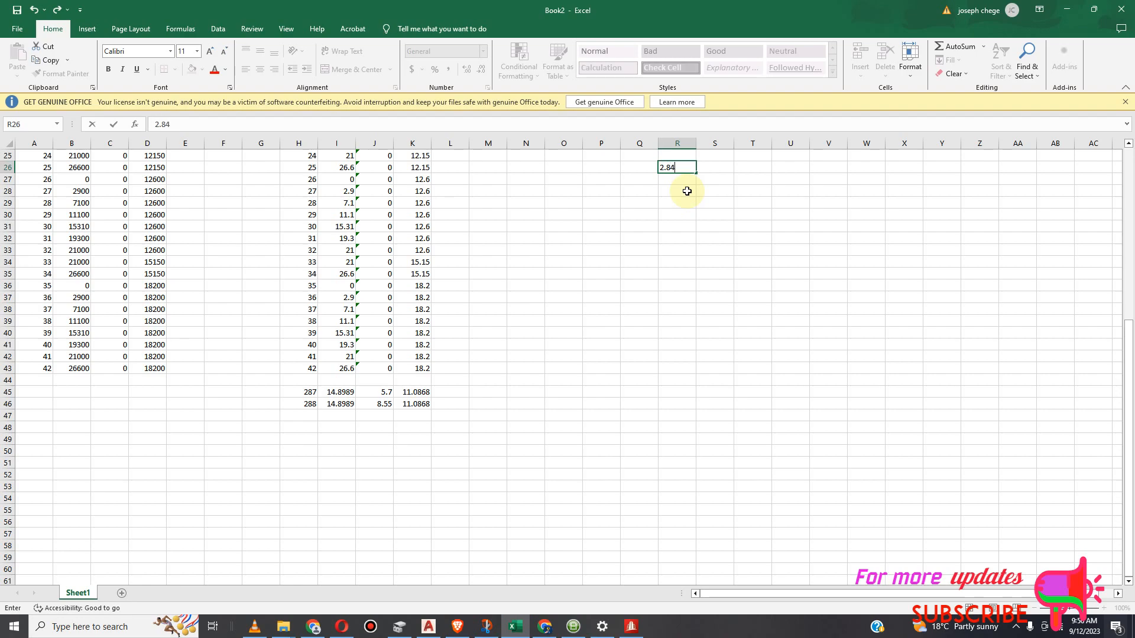
{"action": "left_click", "coordinate": [723, 168]}
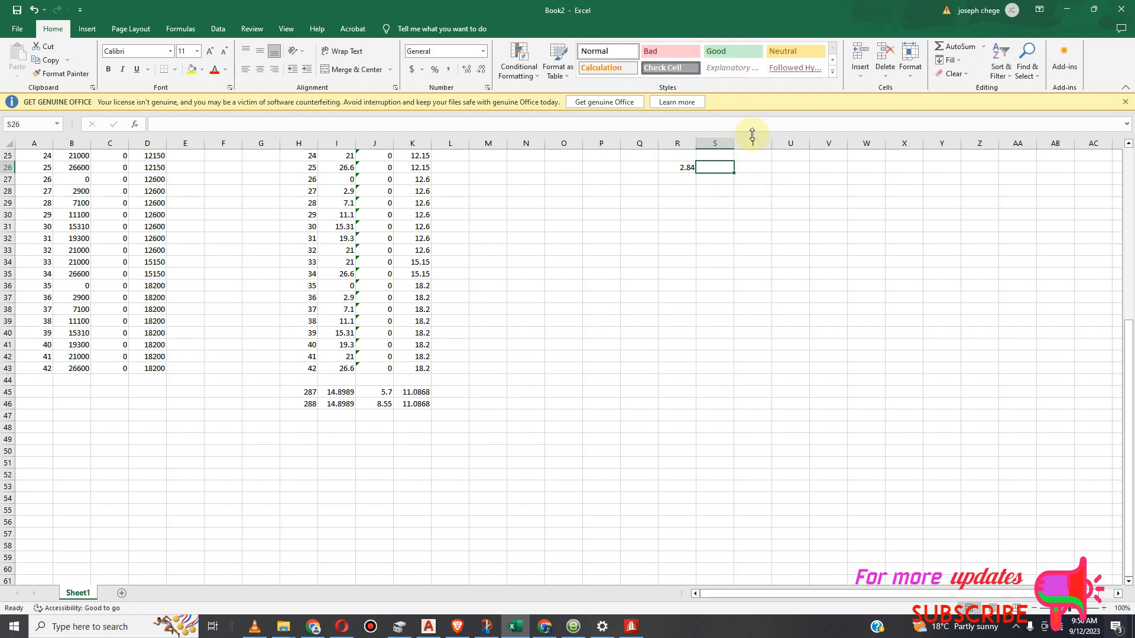
{"action": "double_click", "coordinate": [685, 167]}
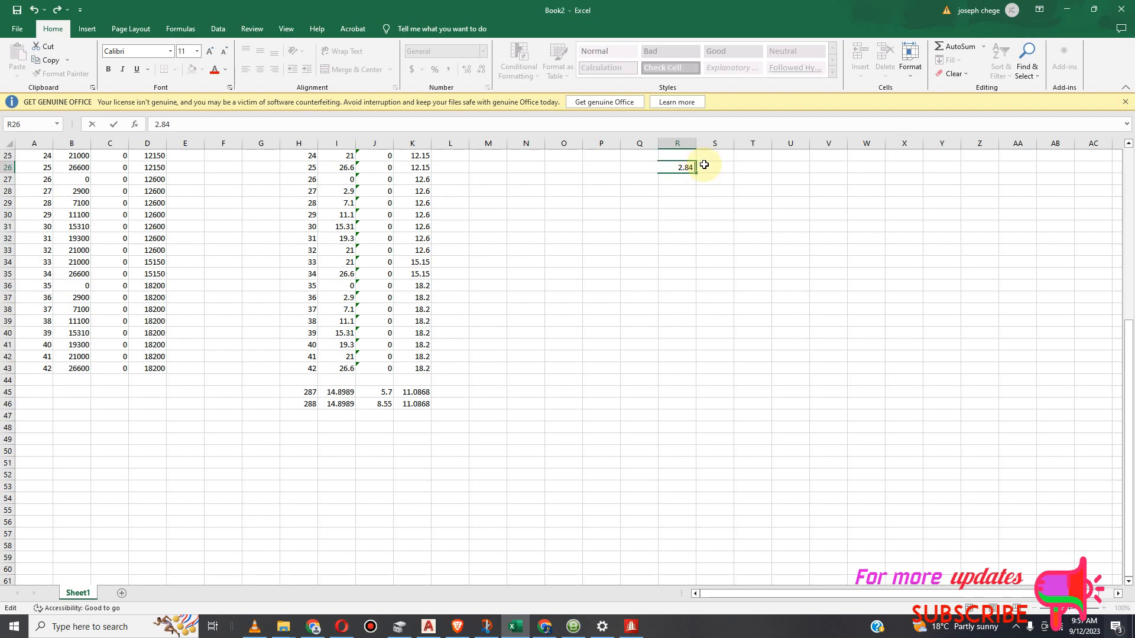
{"action": "left_click", "coordinate": [715, 168]}
{"action": "left_click", "coordinate": [683, 166]}
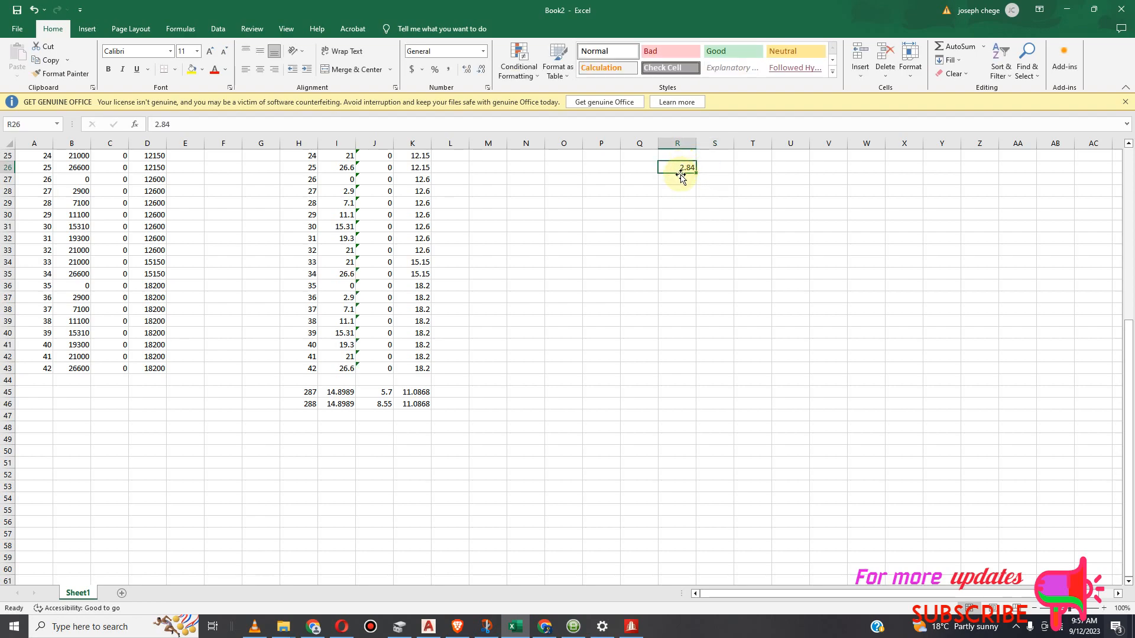
Enter 4 in cell S26 and multiply the two values in T26 with the formula =R26*S26.
{"action": "left_click", "coordinate": [713, 170]}
{"action": "type", "text": "4"}
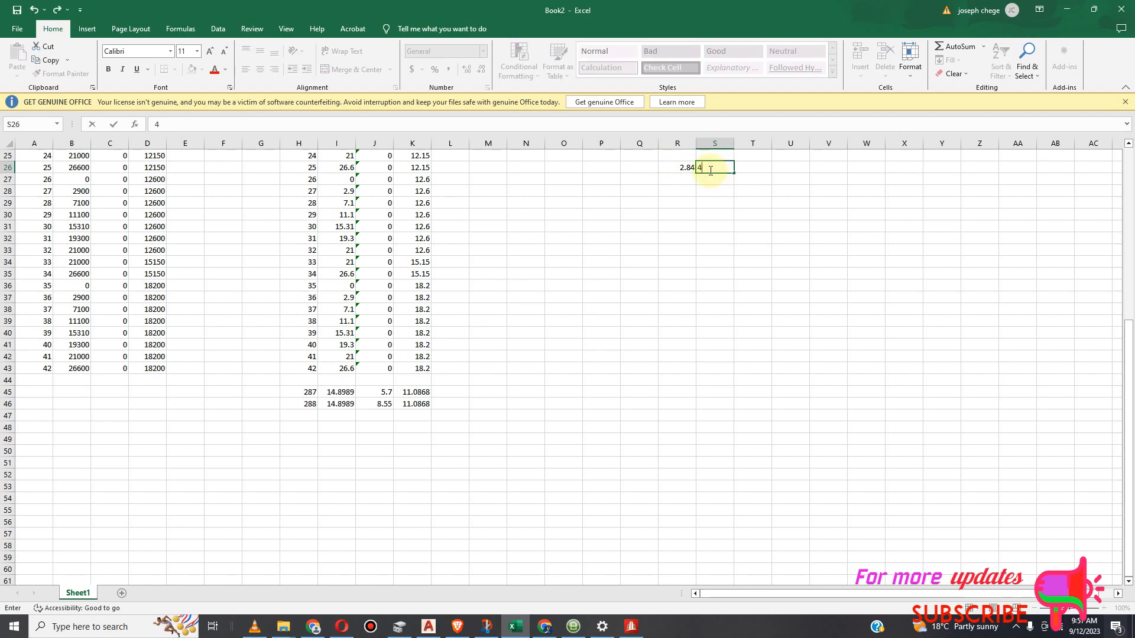
{"action": "left_click", "coordinate": [744, 167]}
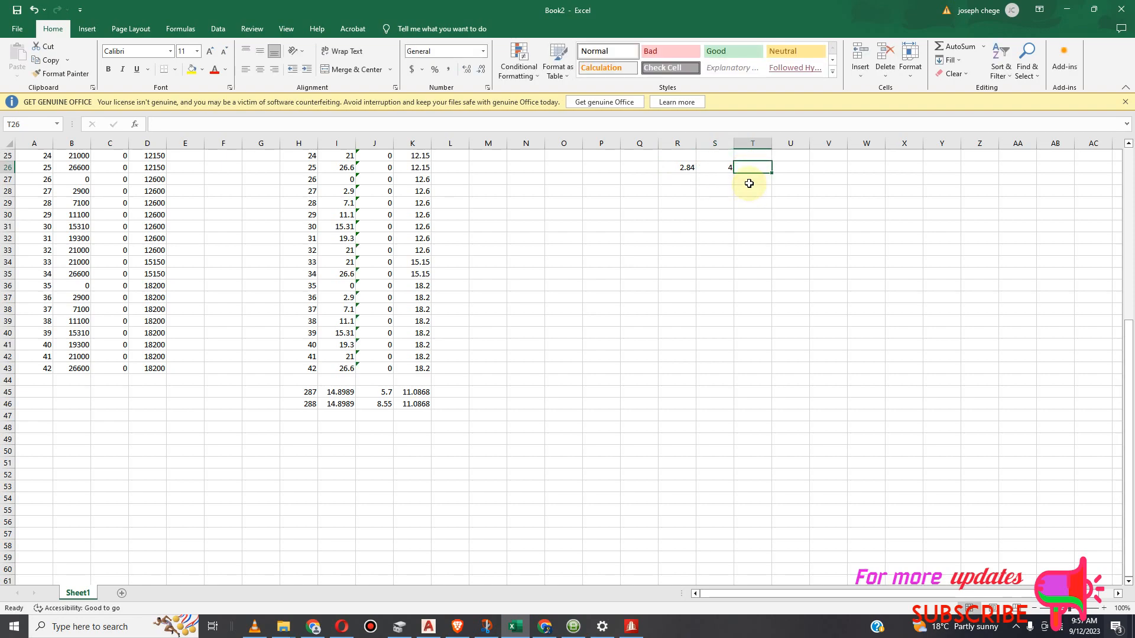
{"action": "type", "text": "="}
{"action": "left_click", "coordinate": [684, 167]}
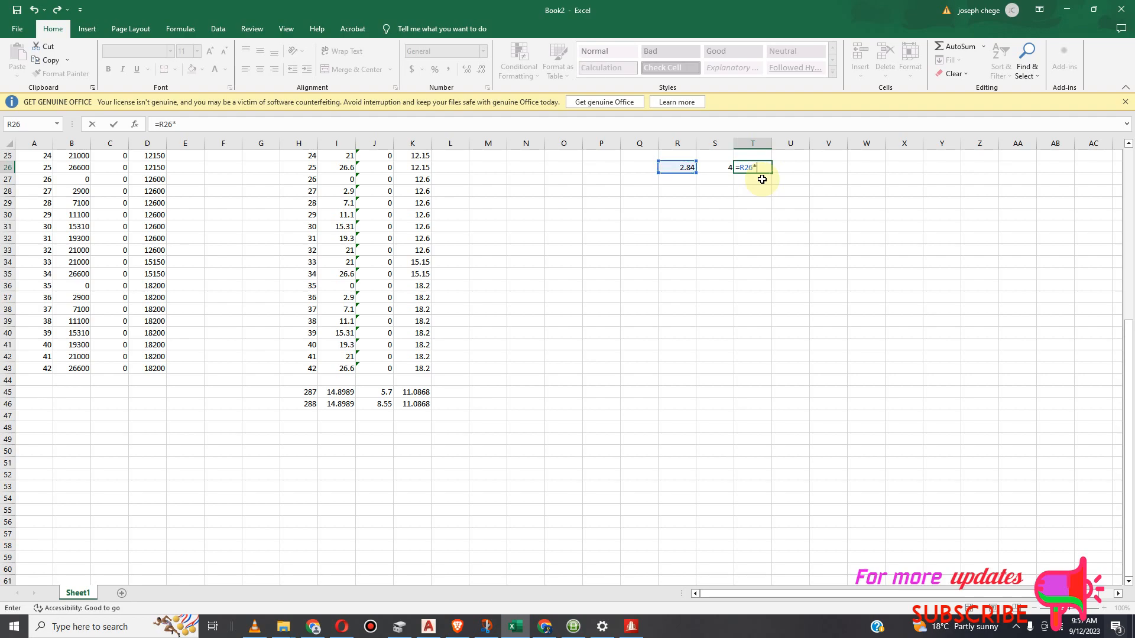
{"action": "left_click", "coordinate": [724, 169]}
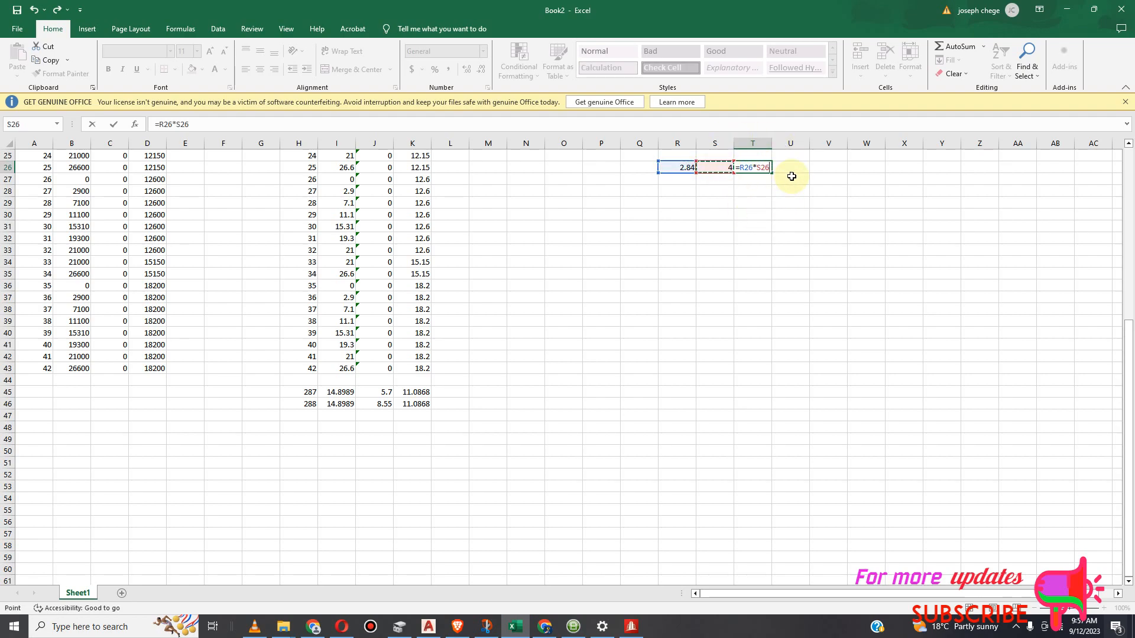
{"action": "key", "text": "Return"}
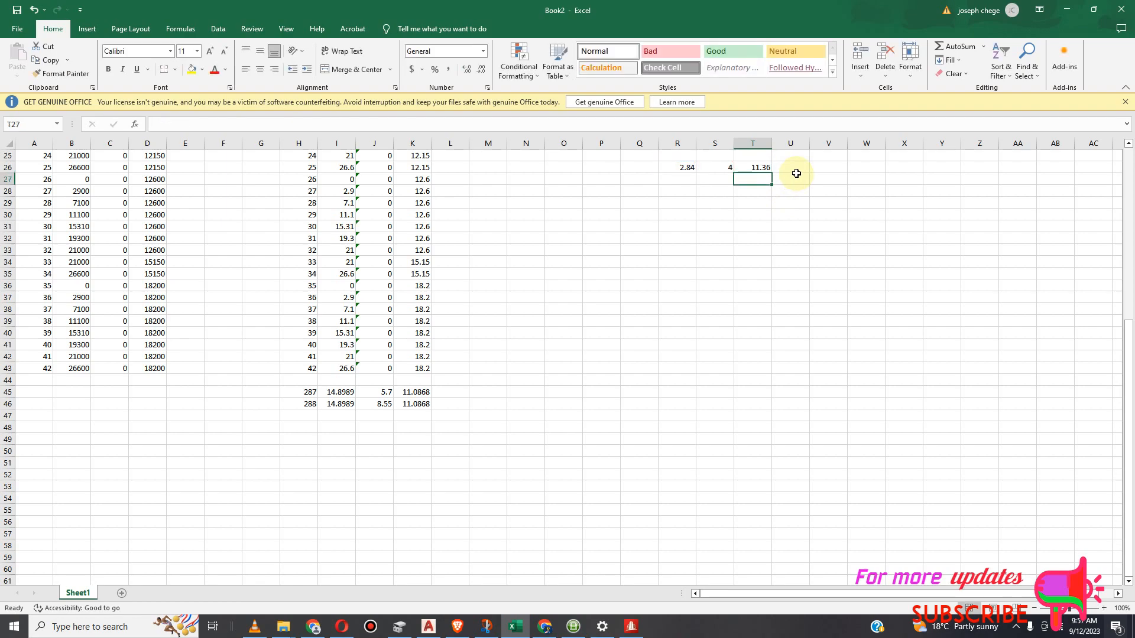
Correct the storey height in cell R26 to 2.85.
{"action": "left_click", "coordinate": [688, 168]}
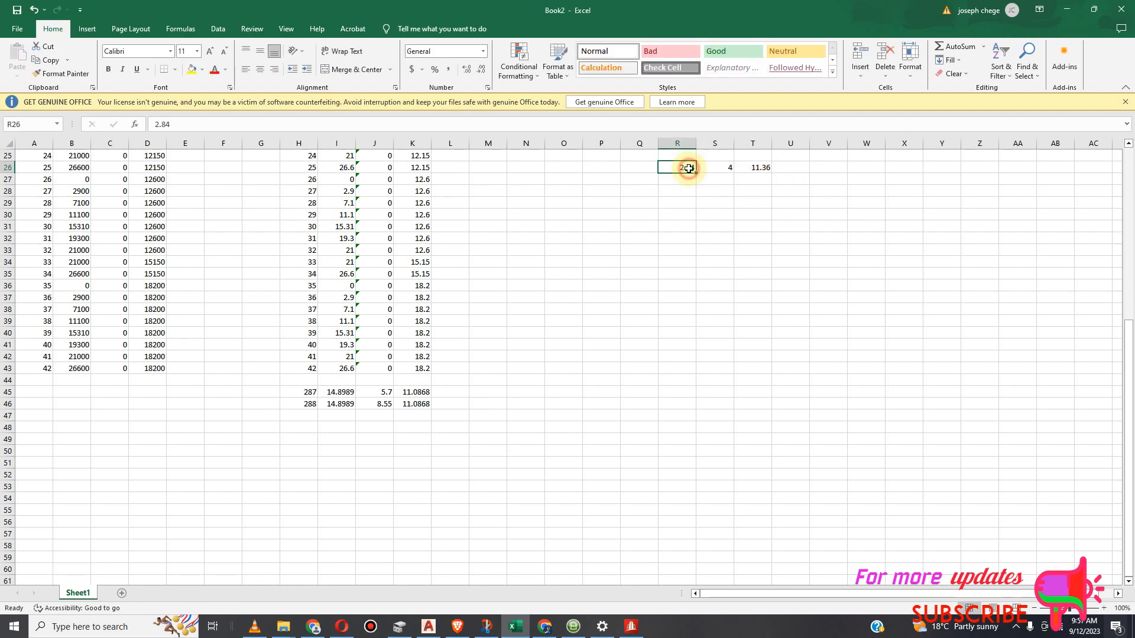
{"action": "double_click", "coordinate": [690, 168]}
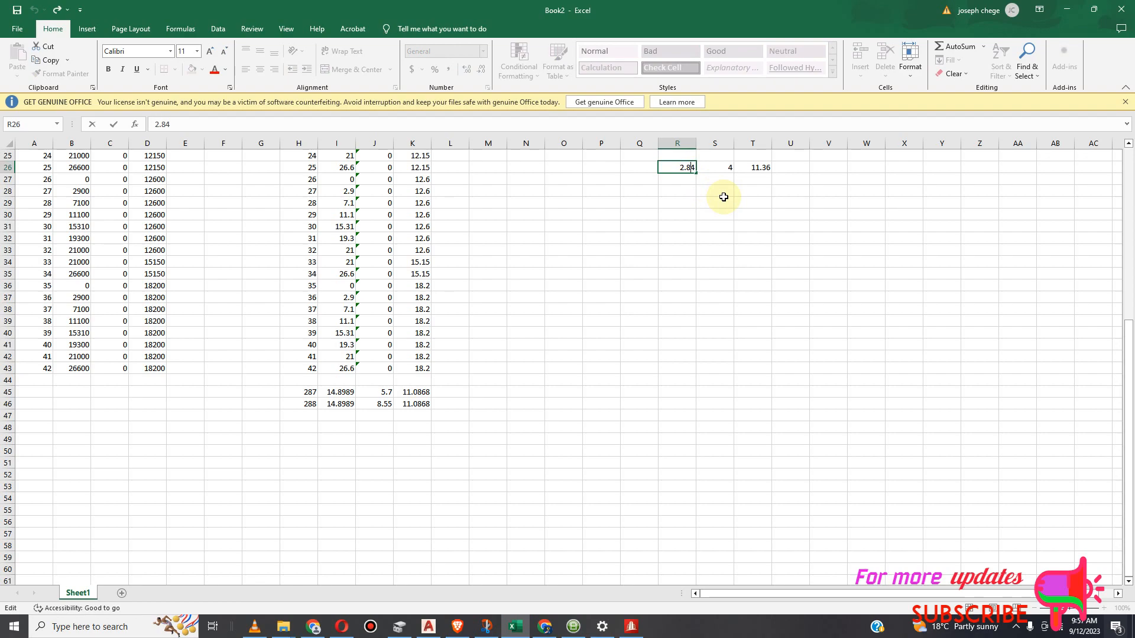
{"action": "left_click", "coordinate": [754, 168]}
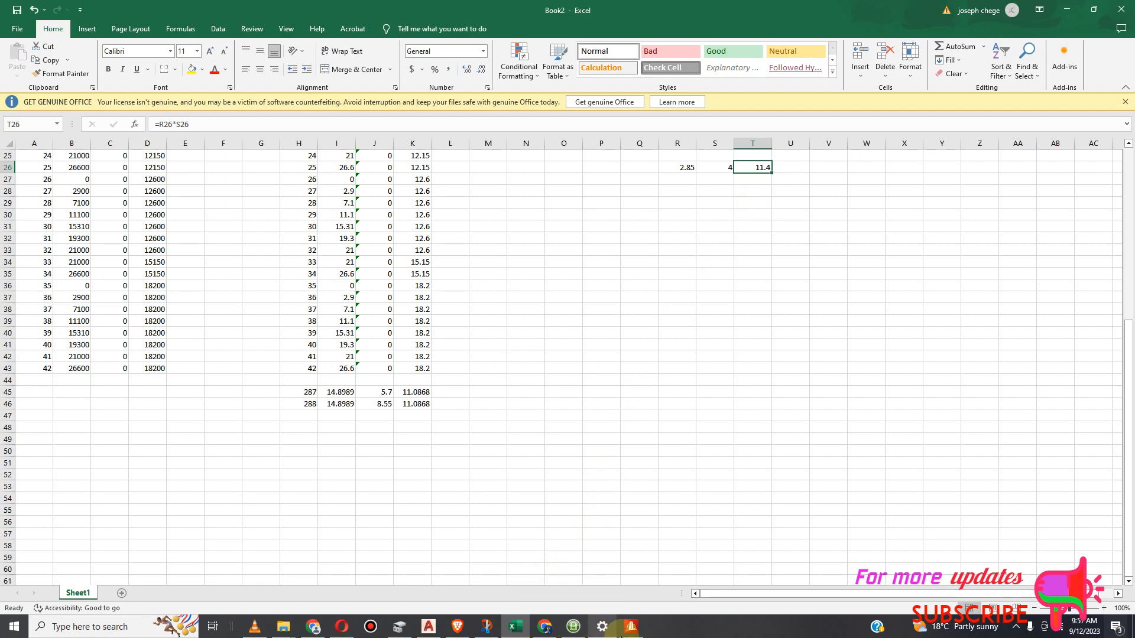
Switch to STAAD.Pro and measure the node-to-node distance from node 35 up to node 226.
{"action": "left_click", "coordinate": [630, 627]}
{"action": "scroll", "coordinate": [591, 349], "scroll_direction": "down", "scroll_amount": 2}
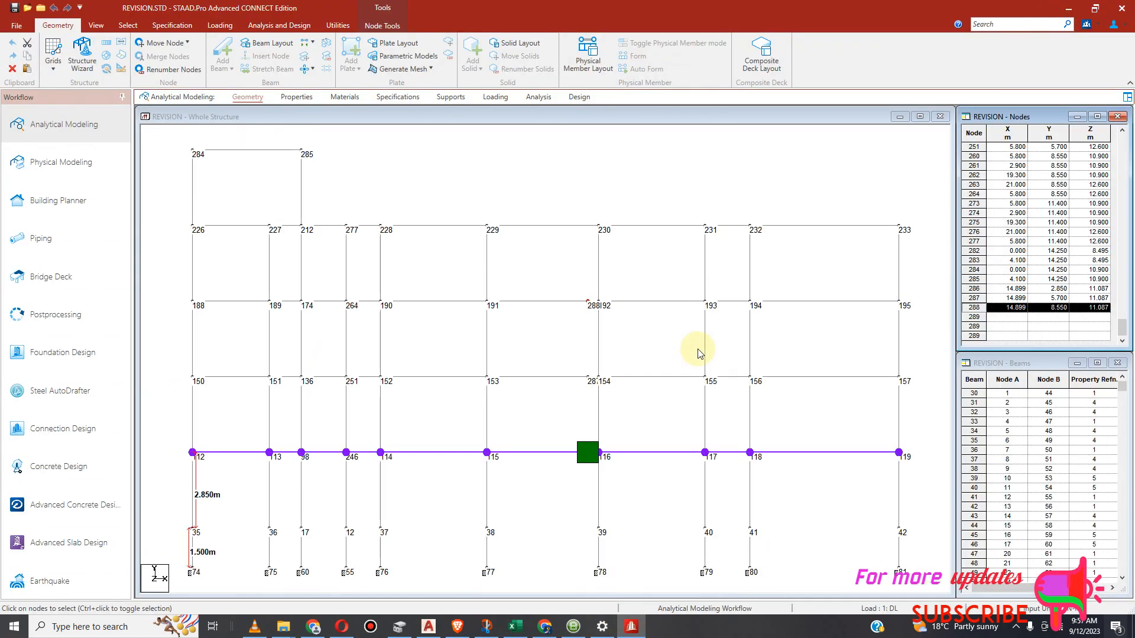
{"action": "left_click", "coordinate": [350, 26]}
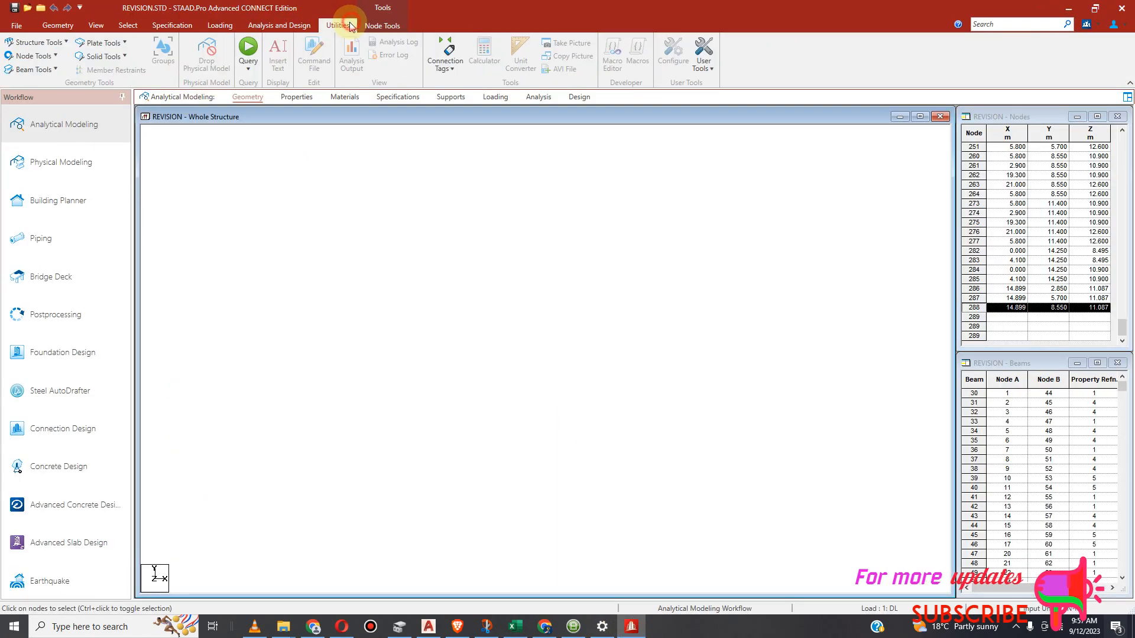
{"action": "left_click", "coordinate": [33, 55]}
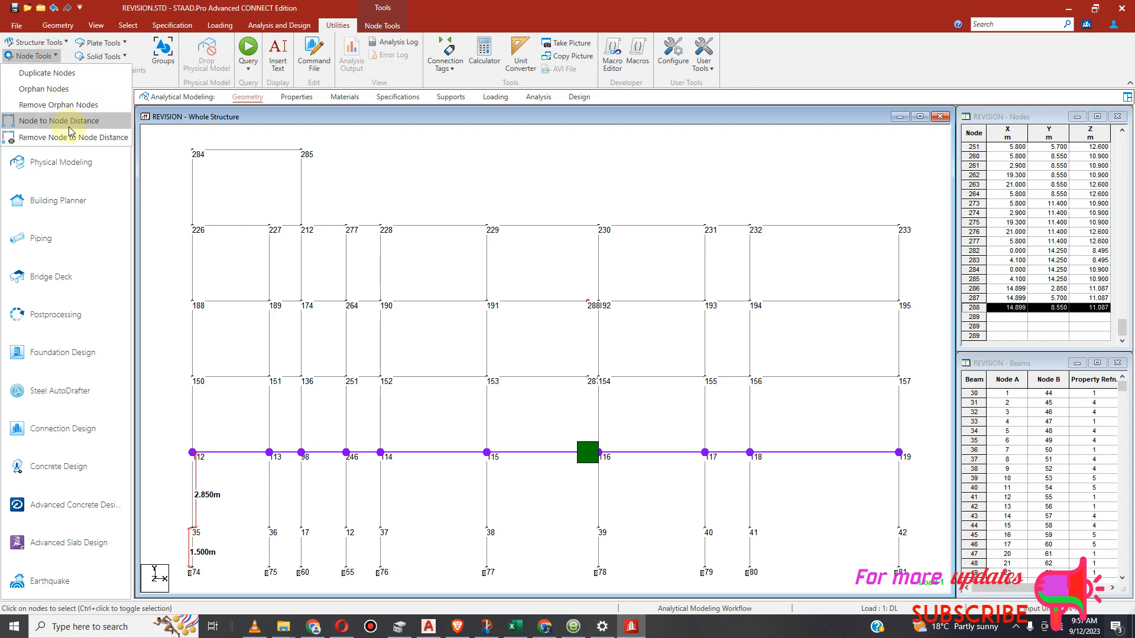
{"action": "left_click", "coordinate": [71, 124]}
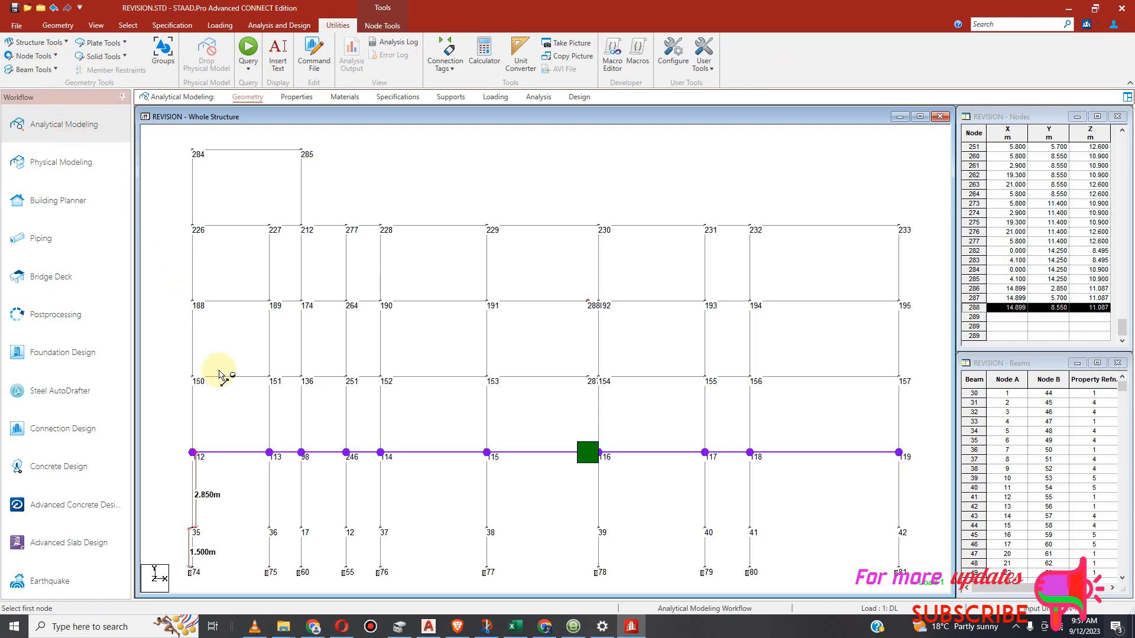
{"action": "left_click", "coordinate": [192, 532]}
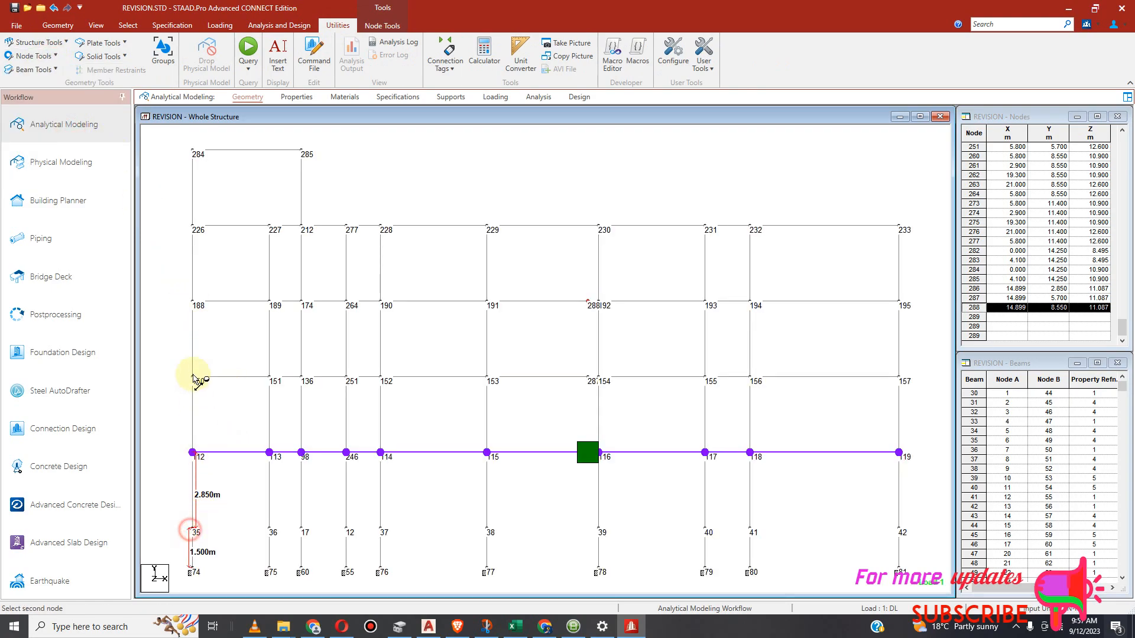
{"action": "left_click", "coordinate": [192, 226]}
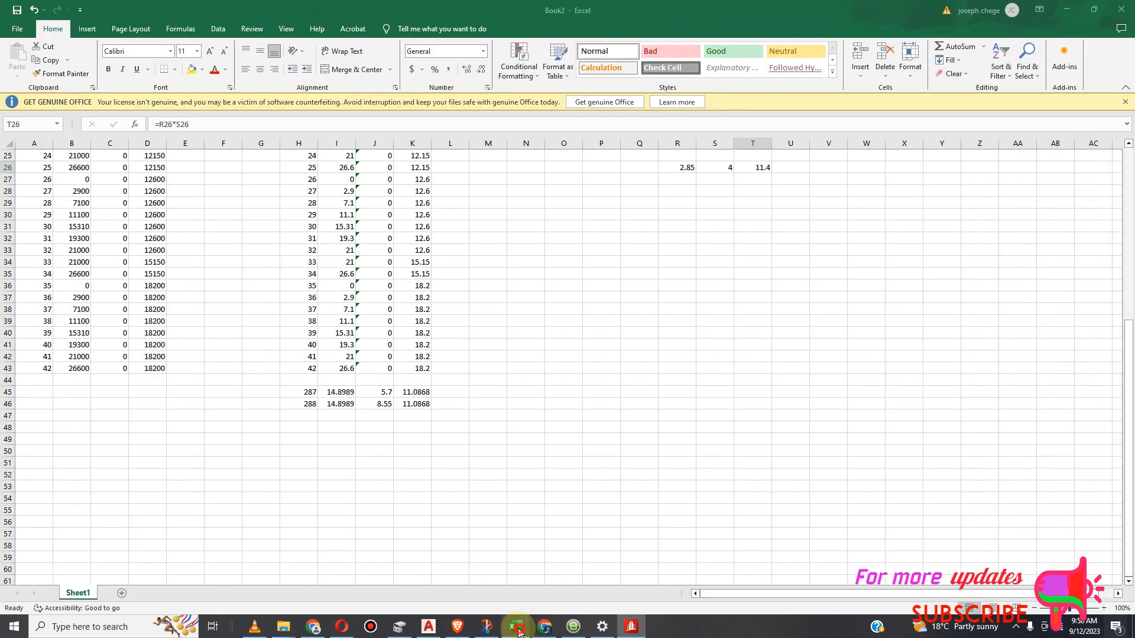
In Excel, enter 11.4 in cell J47 and fill the node numbering down so H47 holds 289.
{"action": "left_click", "coordinate": [515, 627]}
{"action": "left_click", "coordinate": [383, 416]}
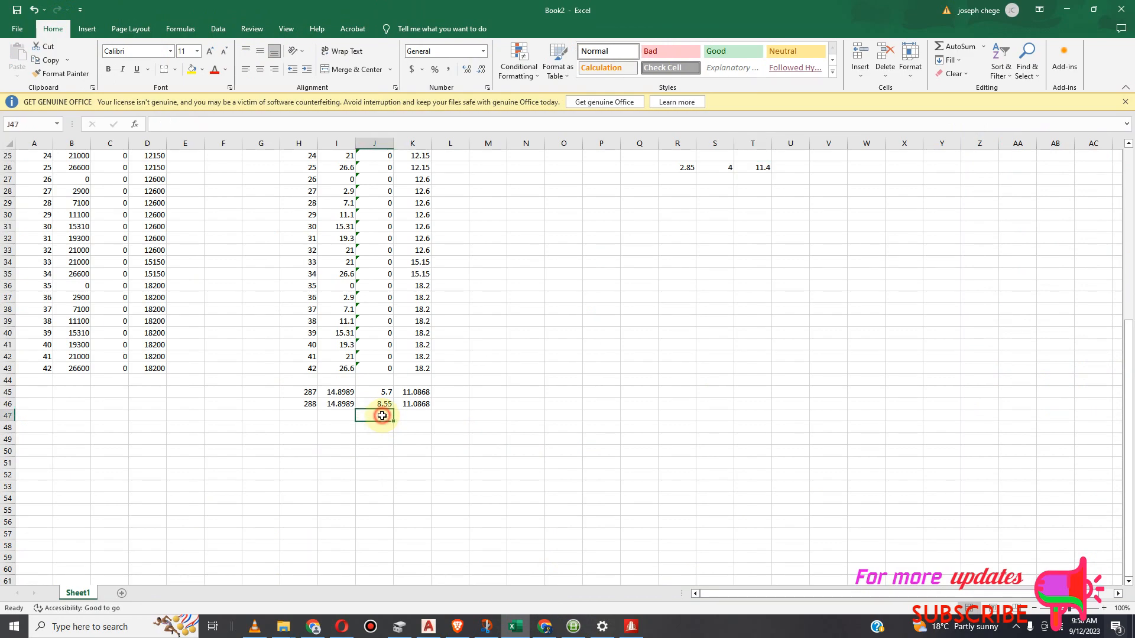
{"action": "type", "text": "11.4"}
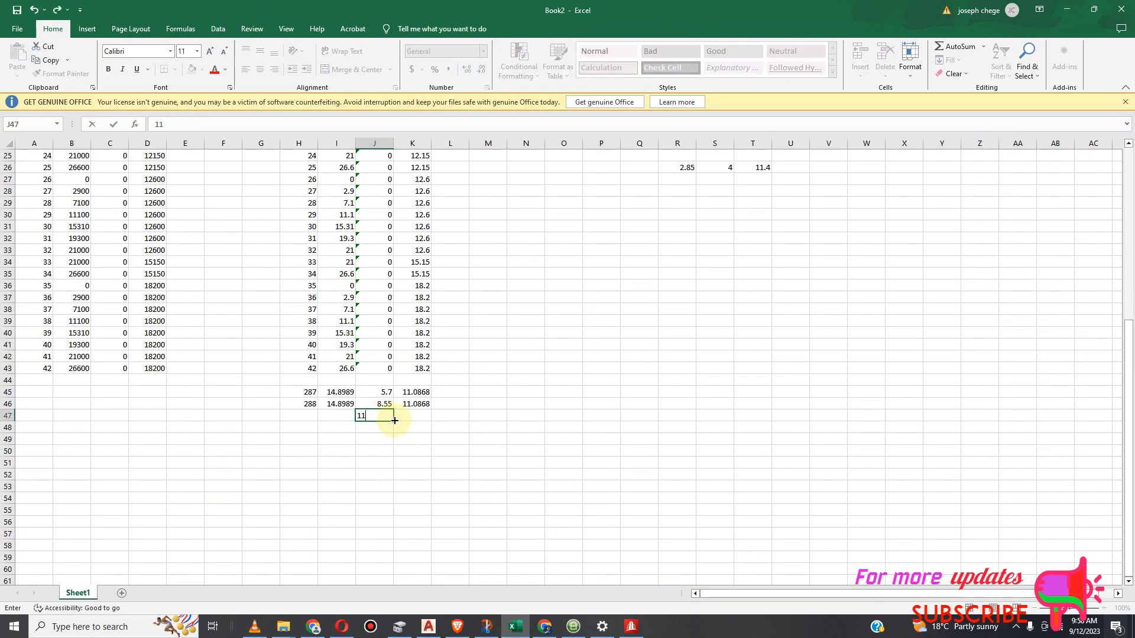
{"action": "left_click", "coordinate": [333, 415]}
{"action": "left_click", "coordinate": [305, 406]}
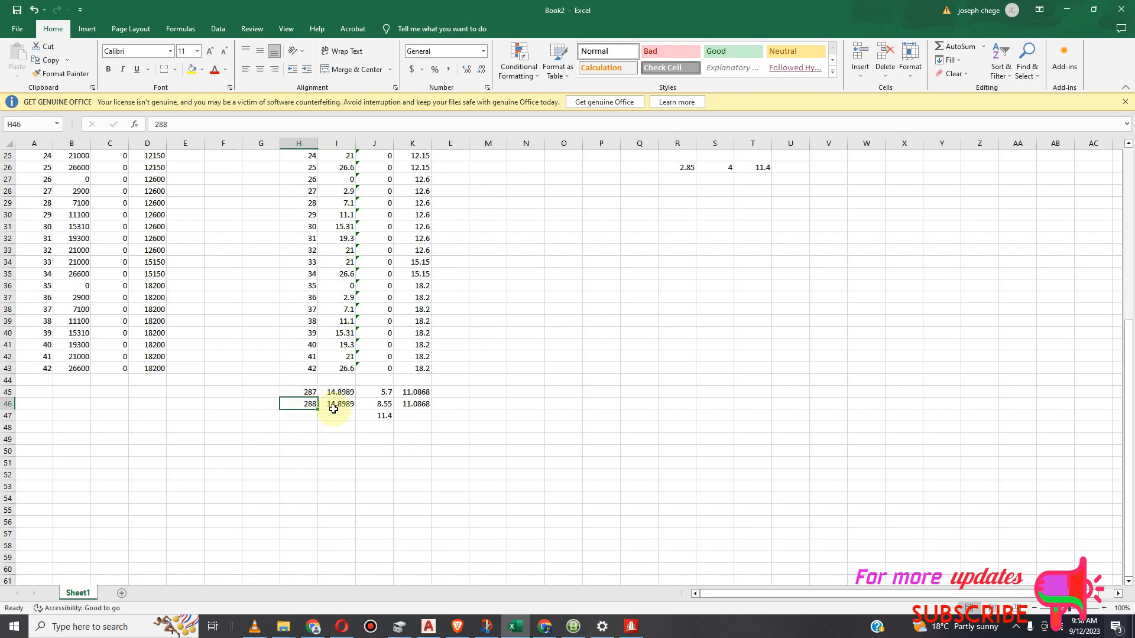
{"action": "left_click_drag", "start_coordinate": [307, 393], "coordinate": [324, 420]}
{"action": "left_click", "coordinate": [331, 416]}
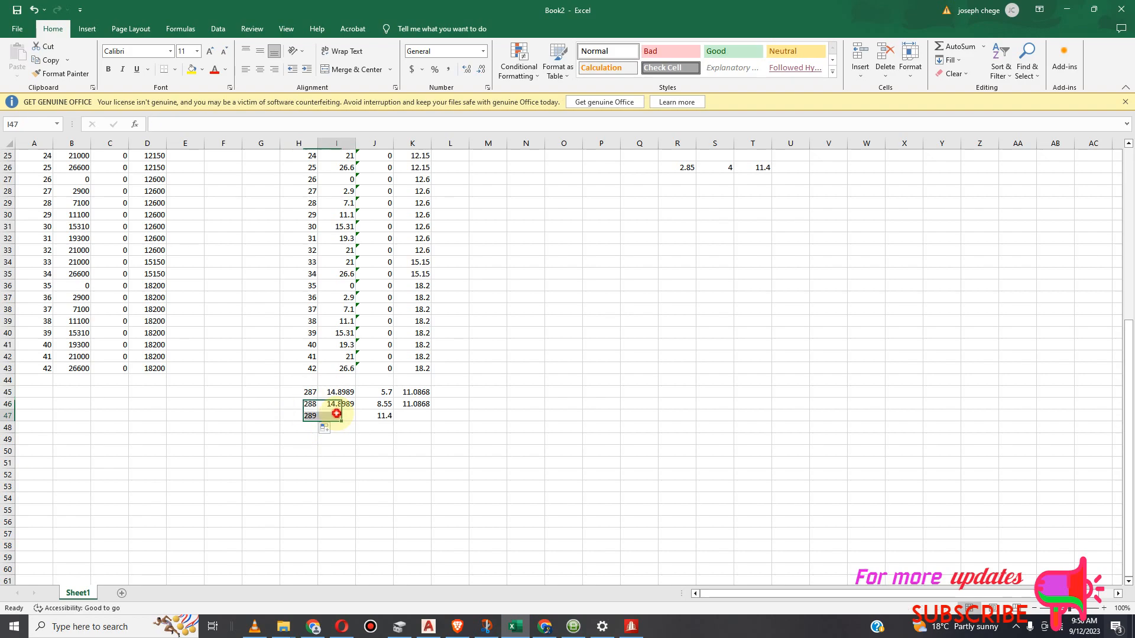
Fill the X coordinate 14.8989 and Z coordinate 11.0868 down into row 47 for node 289.
{"action": "left_click", "coordinate": [348, 407]}
{"action": "left_click_drag", "start_coordinate": [356, 410], "coordinate": [359, 420]}
{"action": "left_click", "coordinate": [421, 406]}
{"action": "left_click_drag", "start_coordinate": [431, 410], "coordinate": [434, 423]}
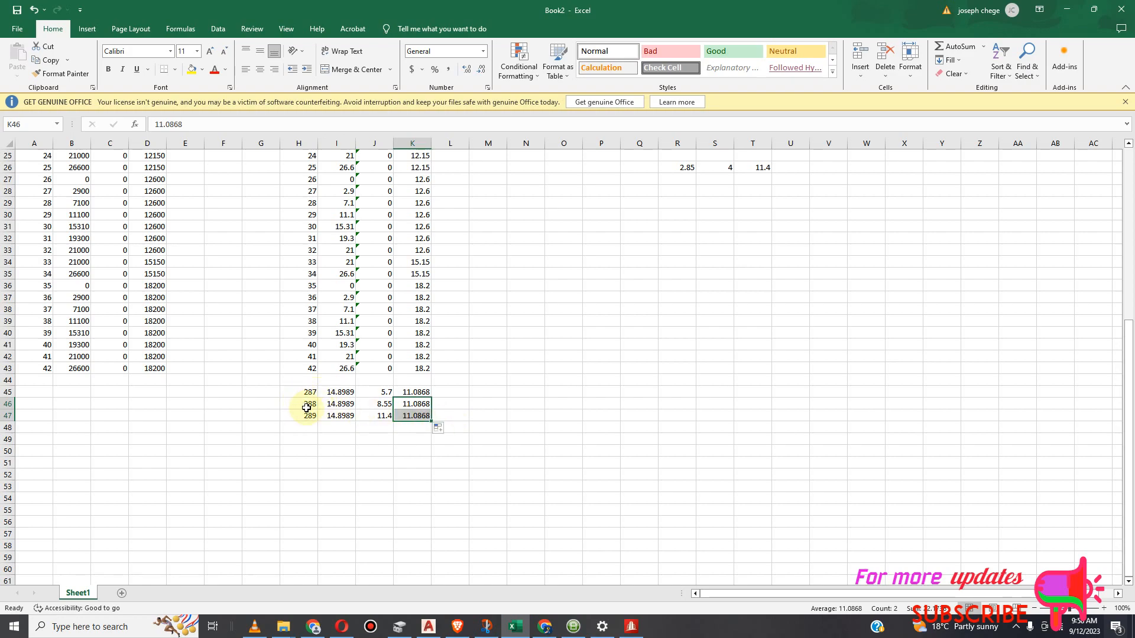
Copy the node 289 row H47:K47 and try to paste it into the first empty row of the STAAD.Pro node table.
{"action": "left_click_drag", "start_coordinate": [307, 412], "coordinate": [416, 417]}
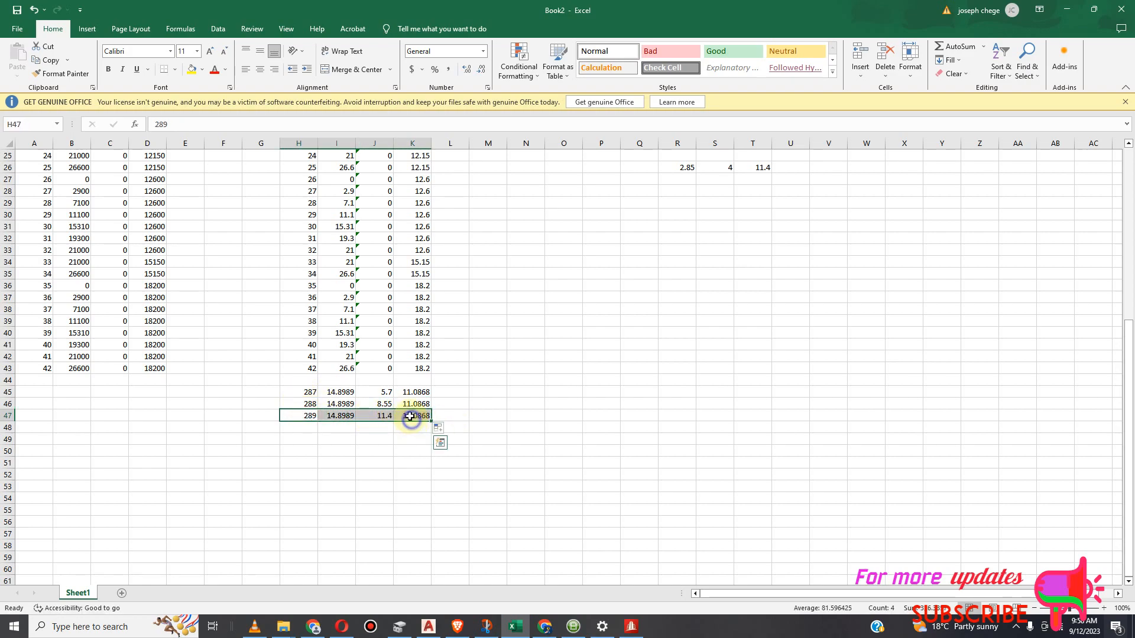
{"action": "right_click", "coordinate": [409, 418]}
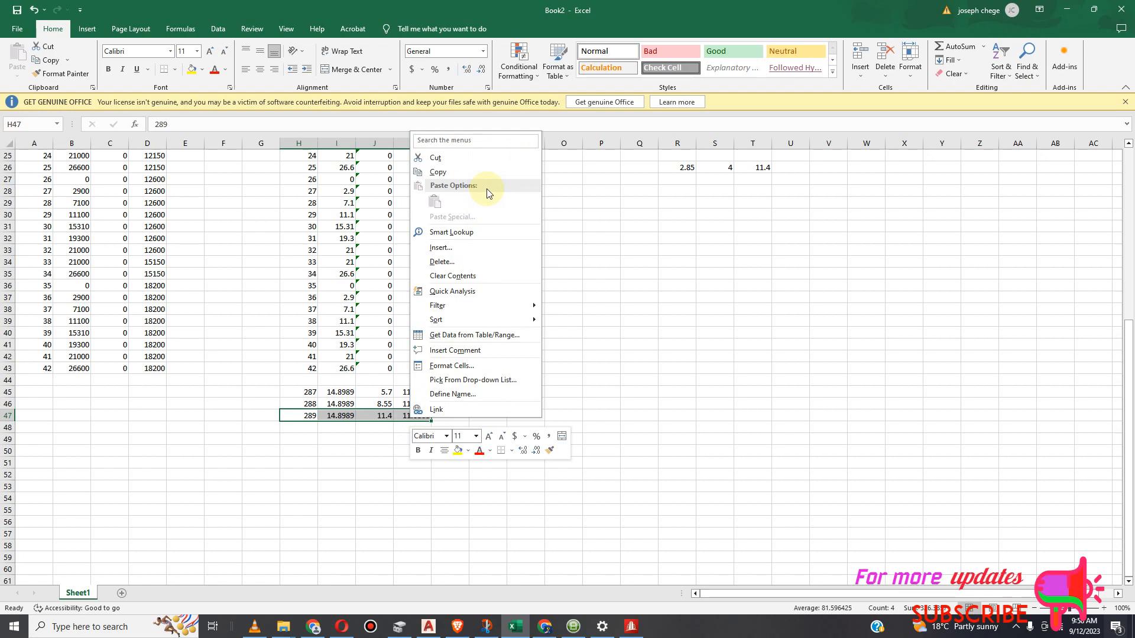
{"action": "left_click", "coordinate": [454, 173]}
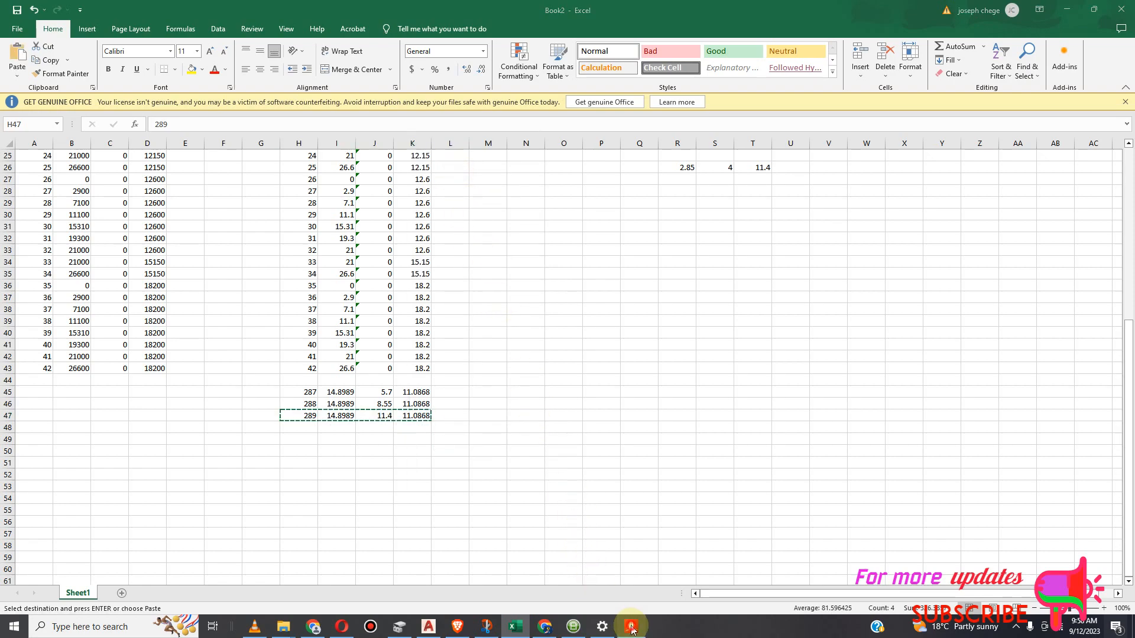
{"action": "left_click", "coordinate": [631, 627]}
{"action": "left_click", "coordinate": [973, 317]}
{"action": "right_click", "coordinate": [975, 319]}
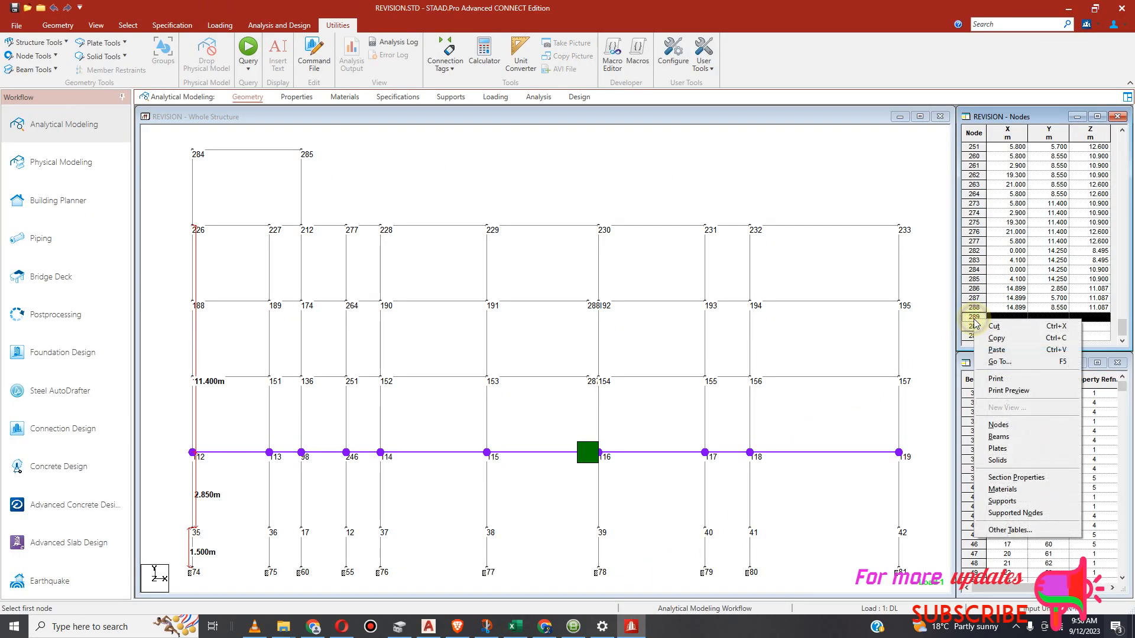
{"action": "left_click", "coordinate": [991, 351]}
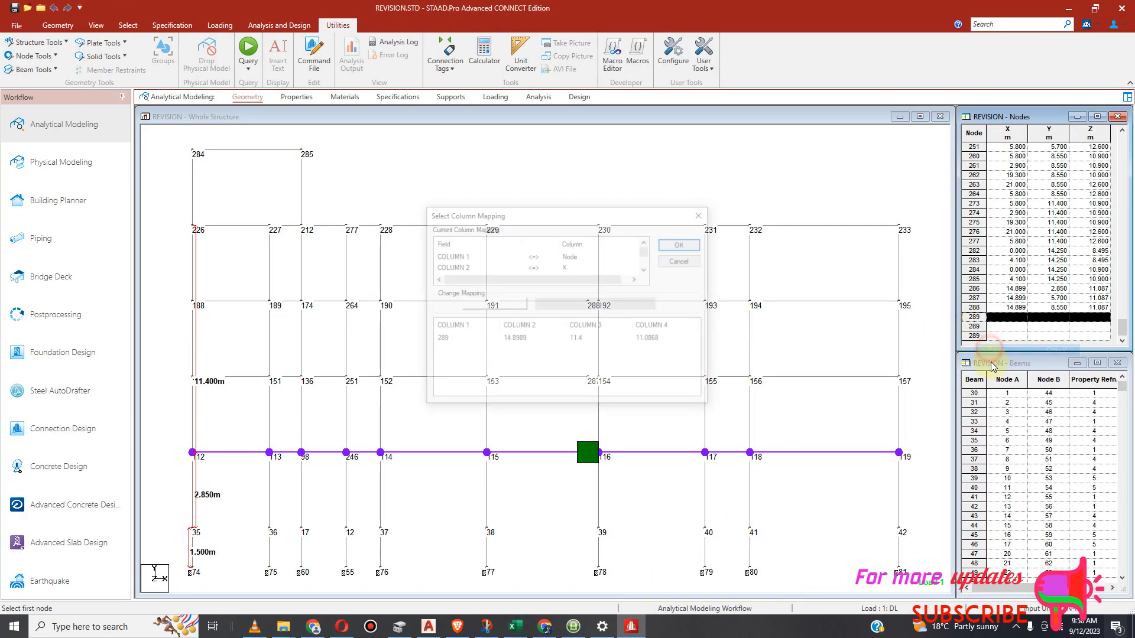
{"action": "left_click", "coordinate": [689, 245]}
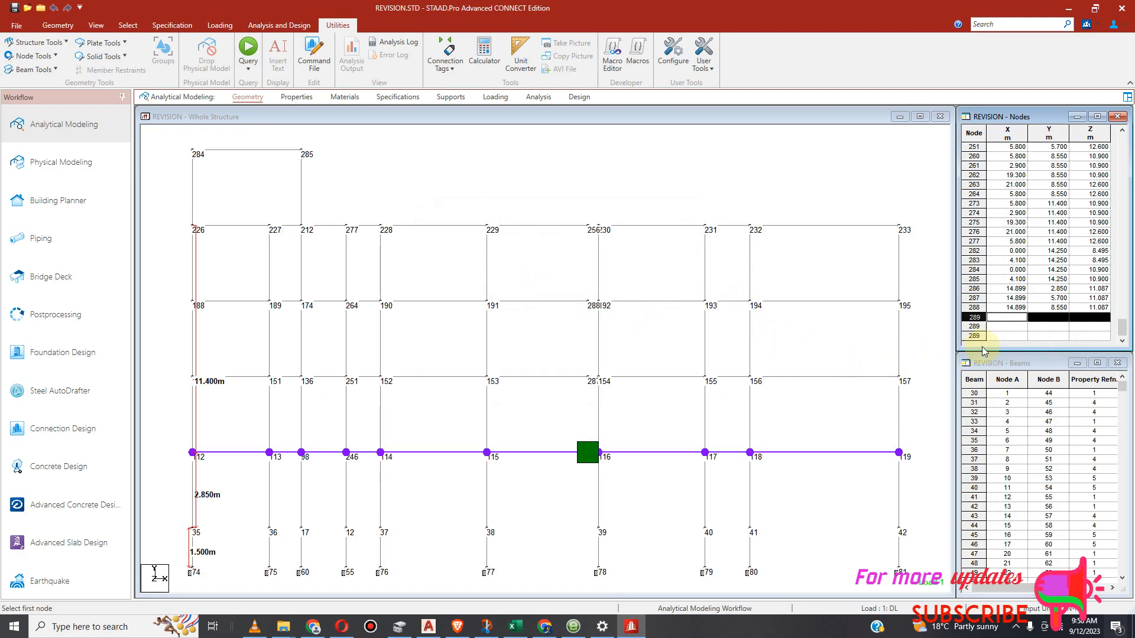
Enter node 289's coordinates directly in the node table as X 14.8989, Y 11.4 and Z 11.0689.
{"action": "left_click", "coordinate": [1052, 318]}
{"action": "left_click", "coordinate": [1014, 318]}
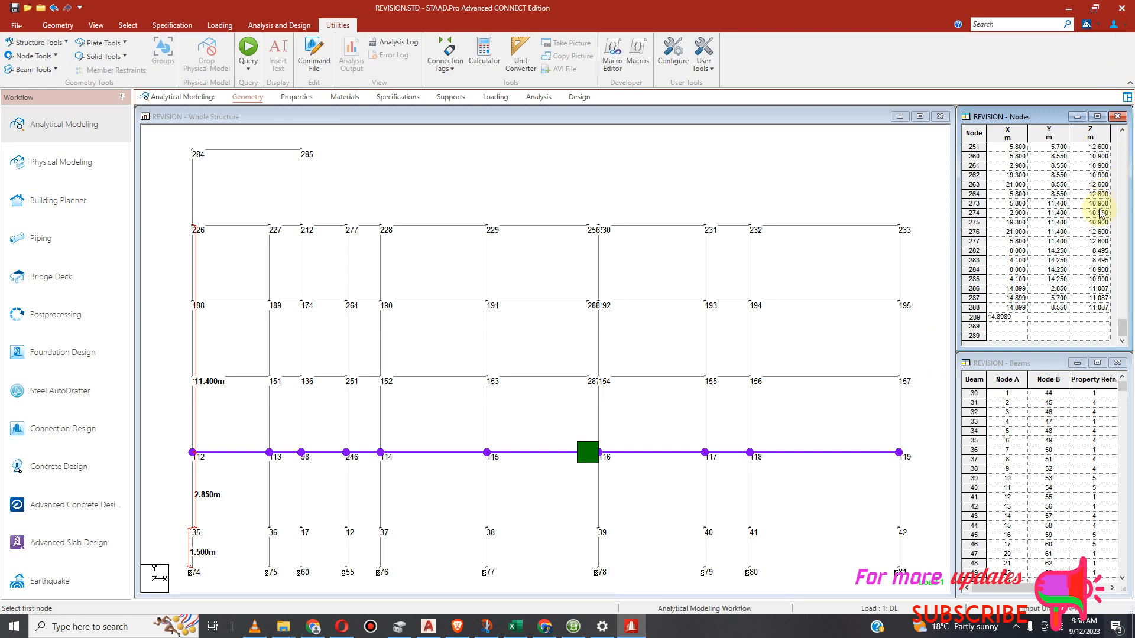
{"action": "left_click", "coordinate": [1054, 317]}
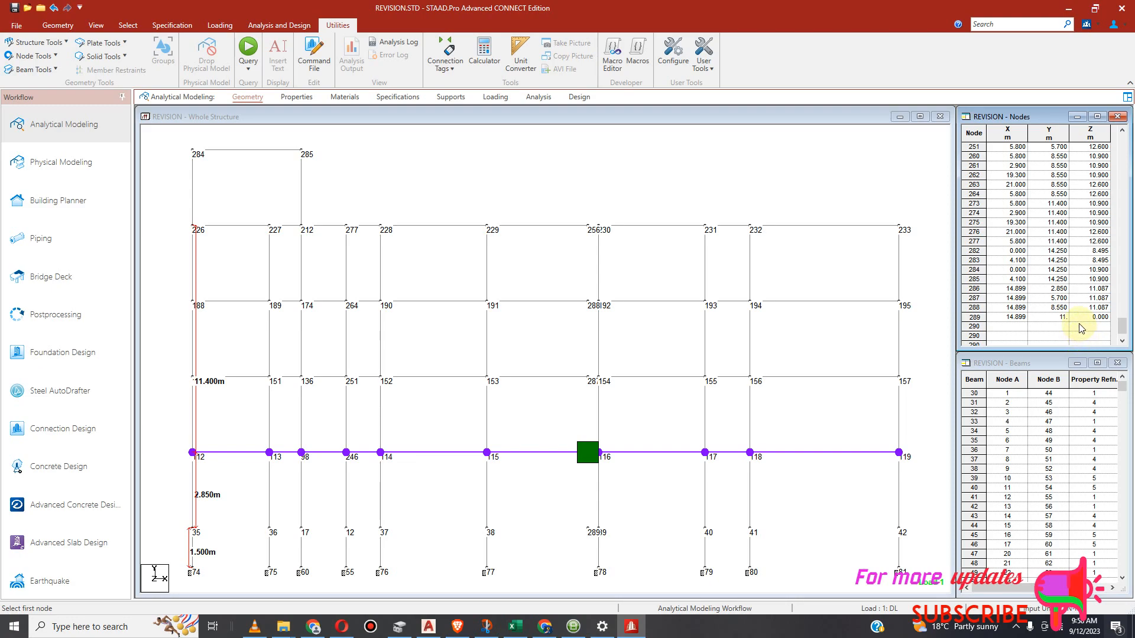
{"action": "type", "text": "11.4"}
{"action": "key", "text": "Tab"}
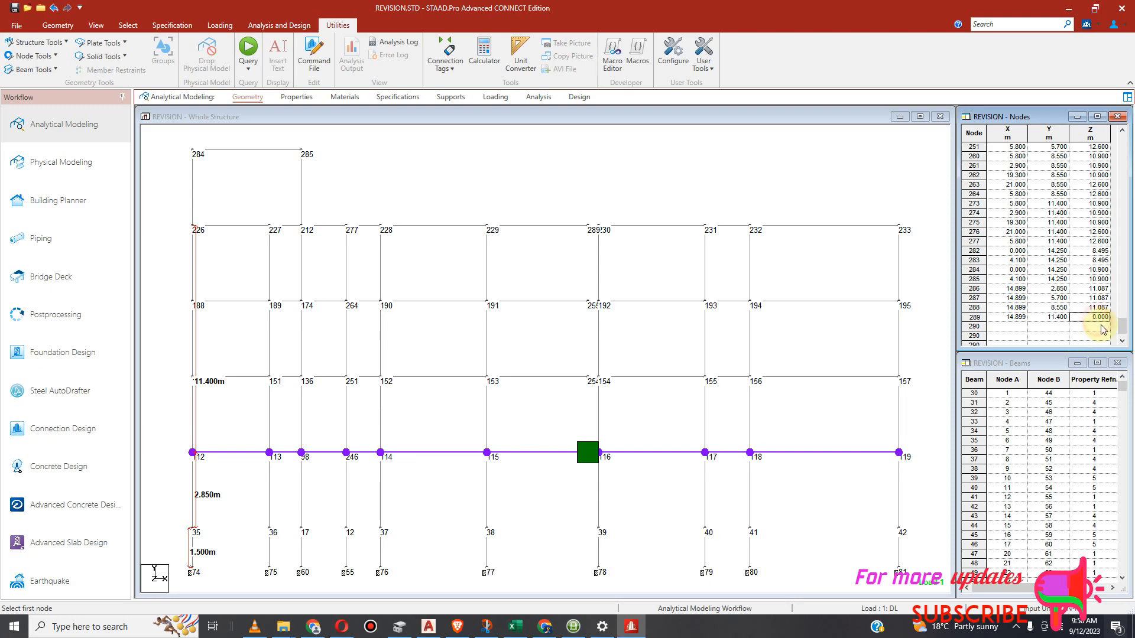
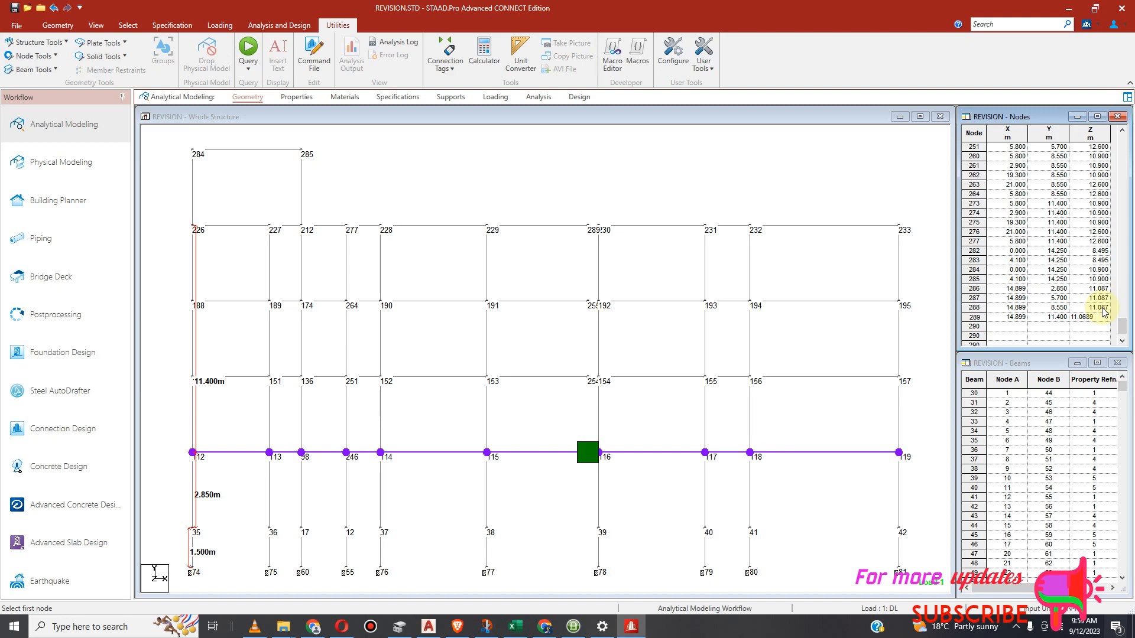
{"action": "left_click", "coordinate": [1081, 311]}
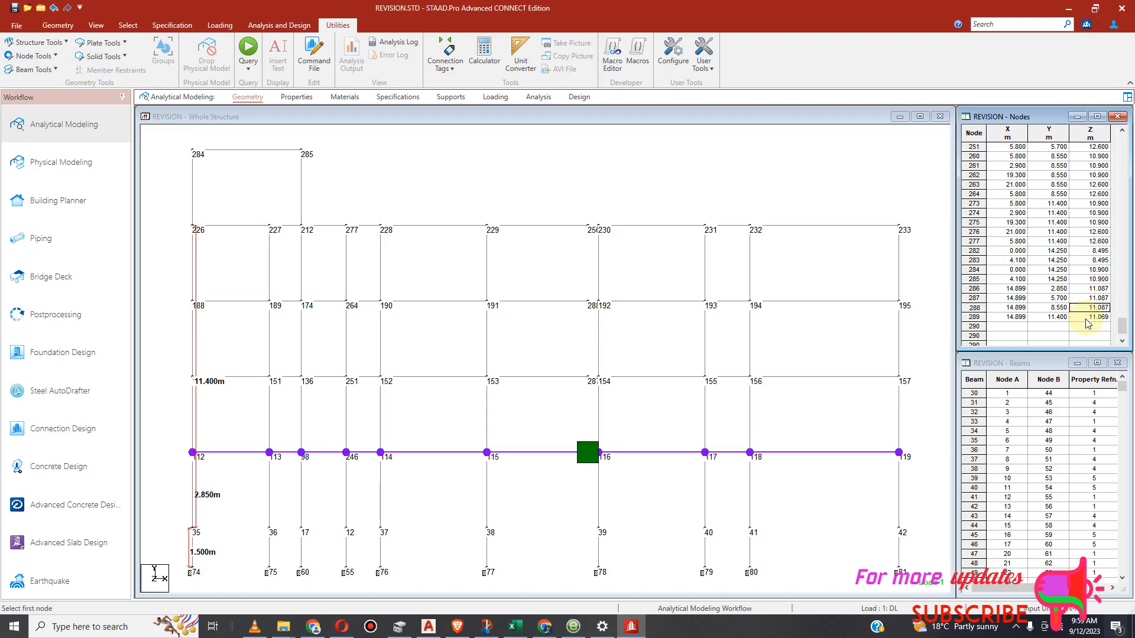
Correct node 289's Z coordinate to 11.0868 from the Excel row and locate nodes 289 and 287 in the elevation.
{"action": "double_click", "coordinate": [1095, 317]}
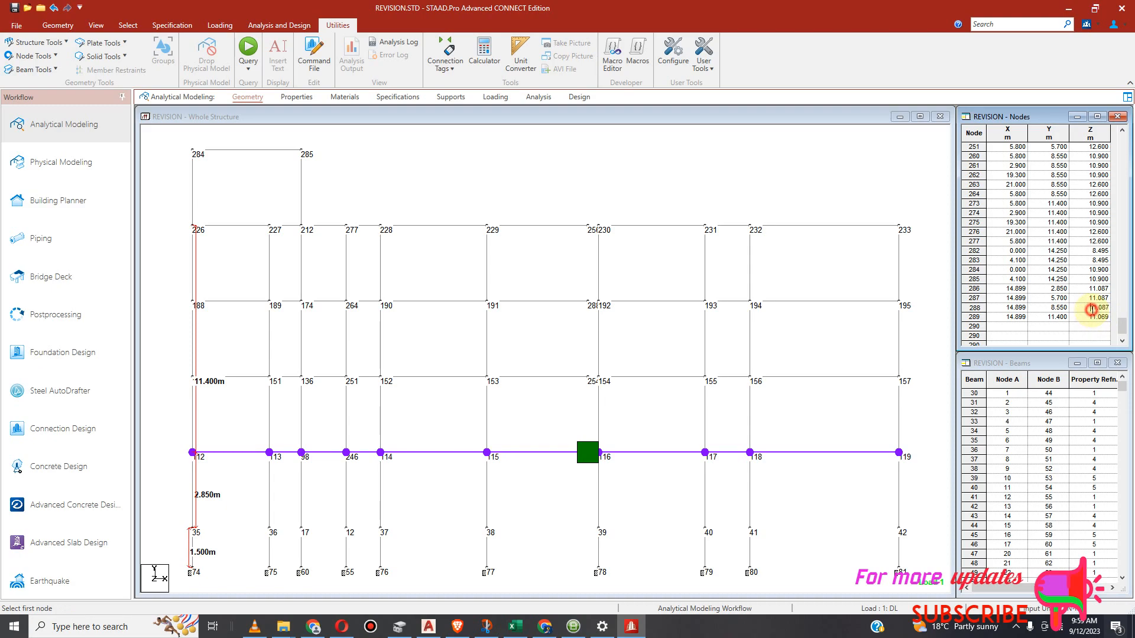
{"action": "left_click", "coordinate": [528, 628]}
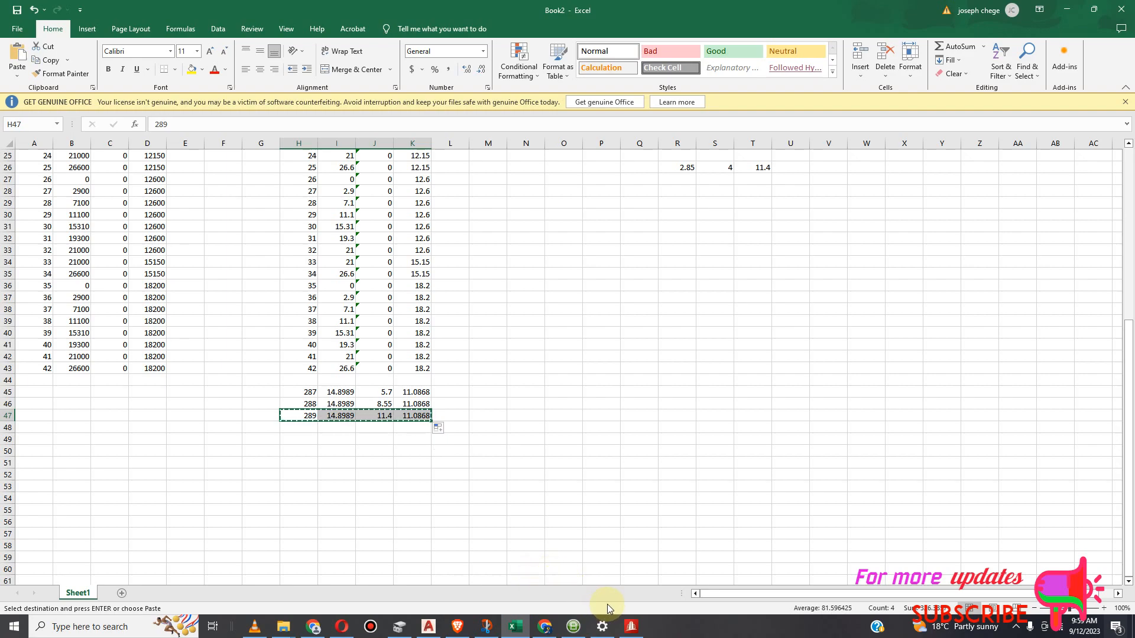
{"action": "left_click", "coordinate": [637, 629]}
{"action": "double_click", "coordinate": [1097, 317]}
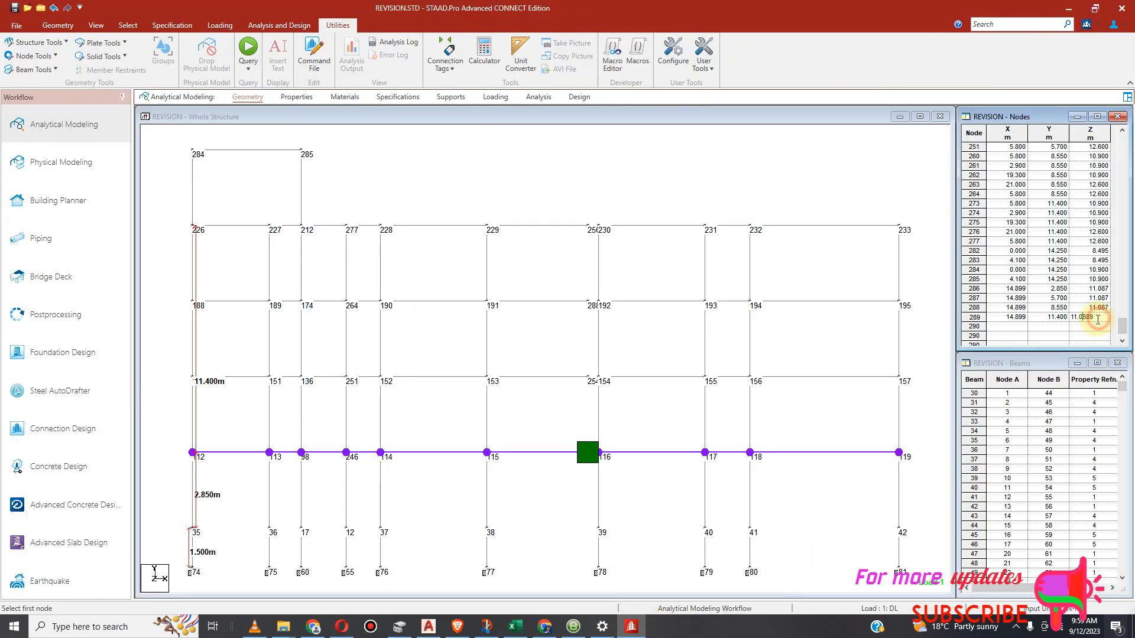
{"action": "left_click_drag", "start_coordinate": [1102, 317], "coordinate": [1080, 318]}
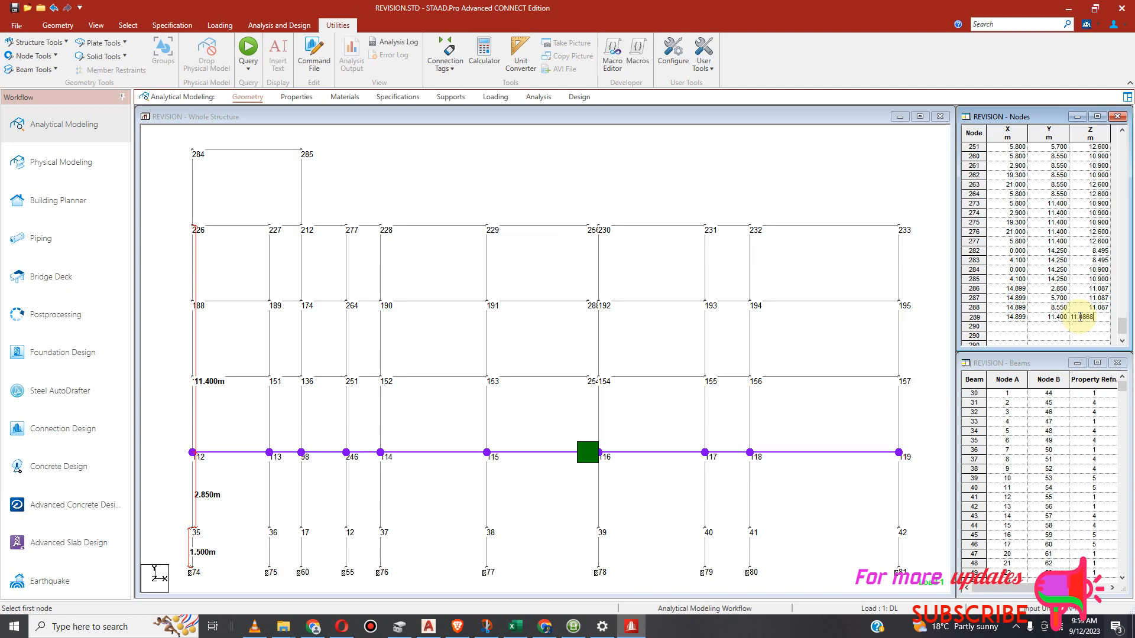
{"action": "left_click", "coordinate": [1093, 308]}
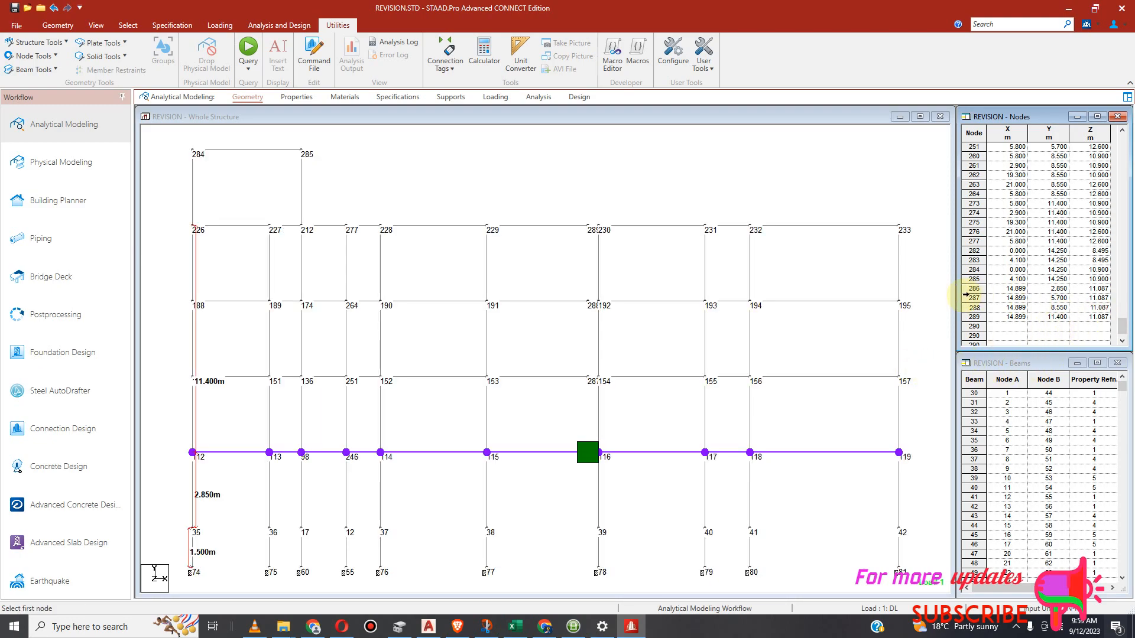
{"action": "left_click", "coordinate": [973, 317]}
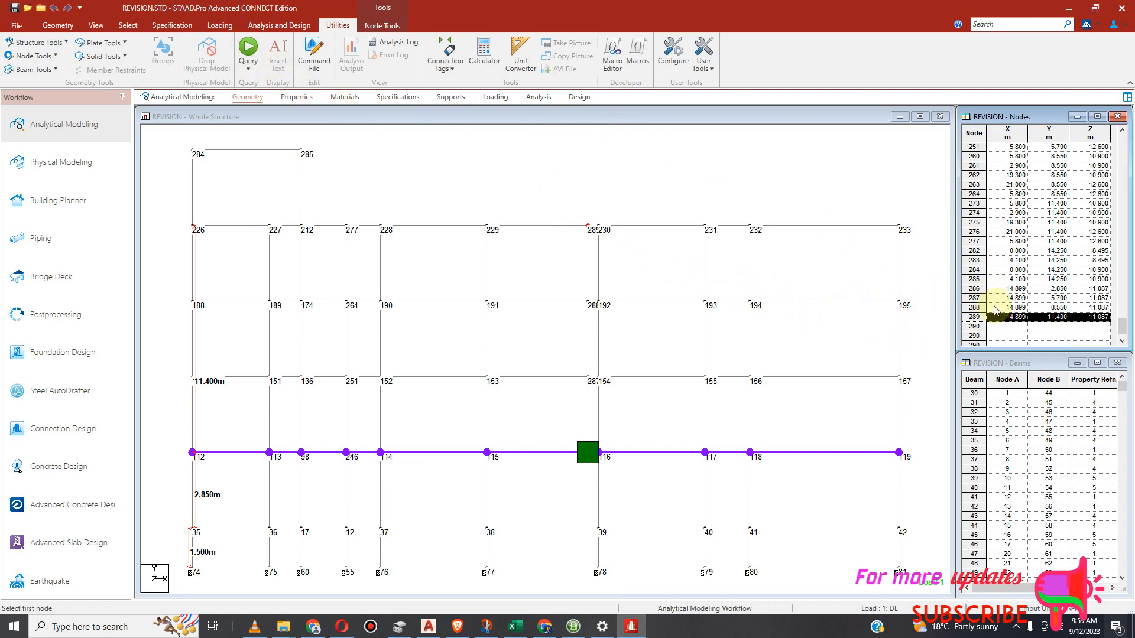
{"action": "left_click", "coordinate": [975, 297]}
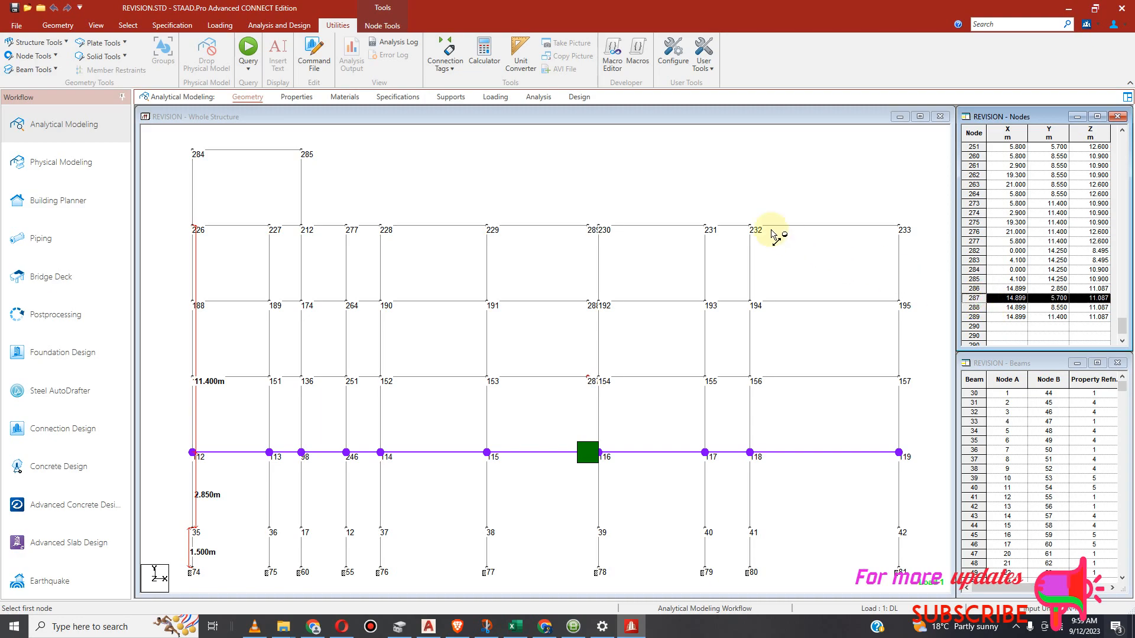
Isolate the beams of the floor containing nodes 150 to 157 and show them in plan on the Geometry page.
{"action": "left_click", "coordinate": [171, 25]}
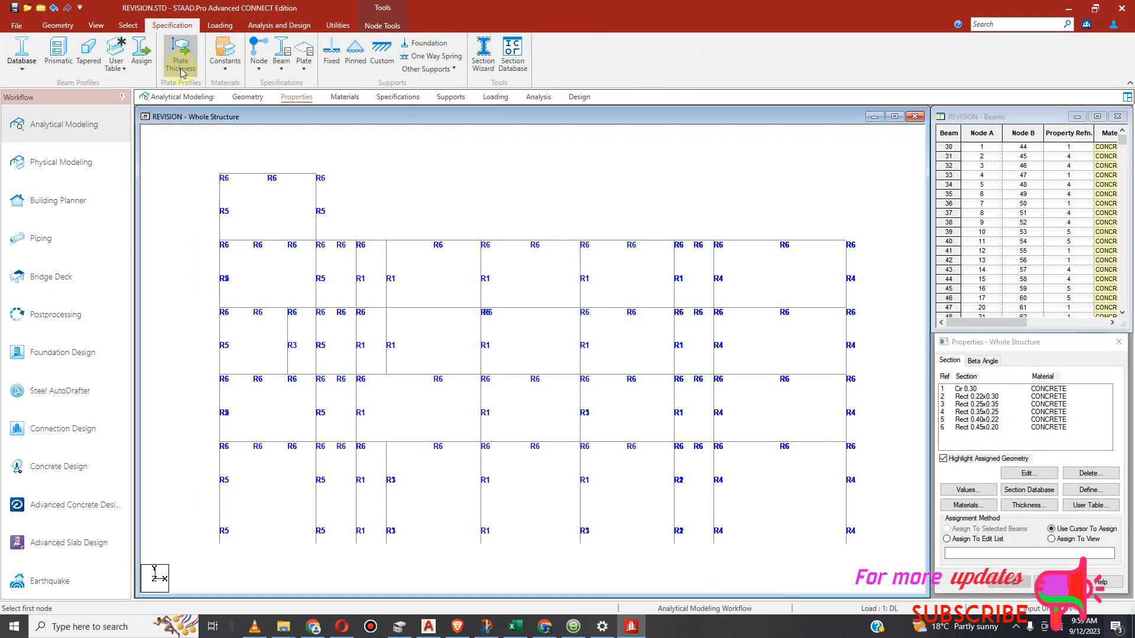
{"action": "left_click", "coordinate": [205, 362]}
{"action": "left_click_drag", "start_coordinate": [551, 392], "coordinate": [866, 393]}
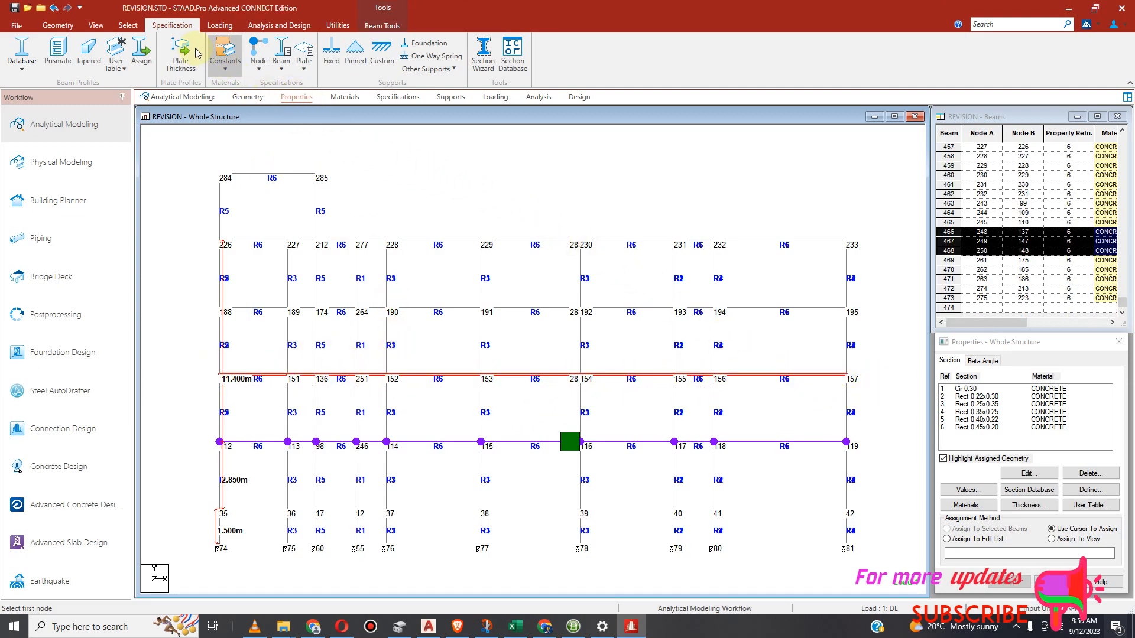
{"action": "left_click", "coordinate": [96, 25]}
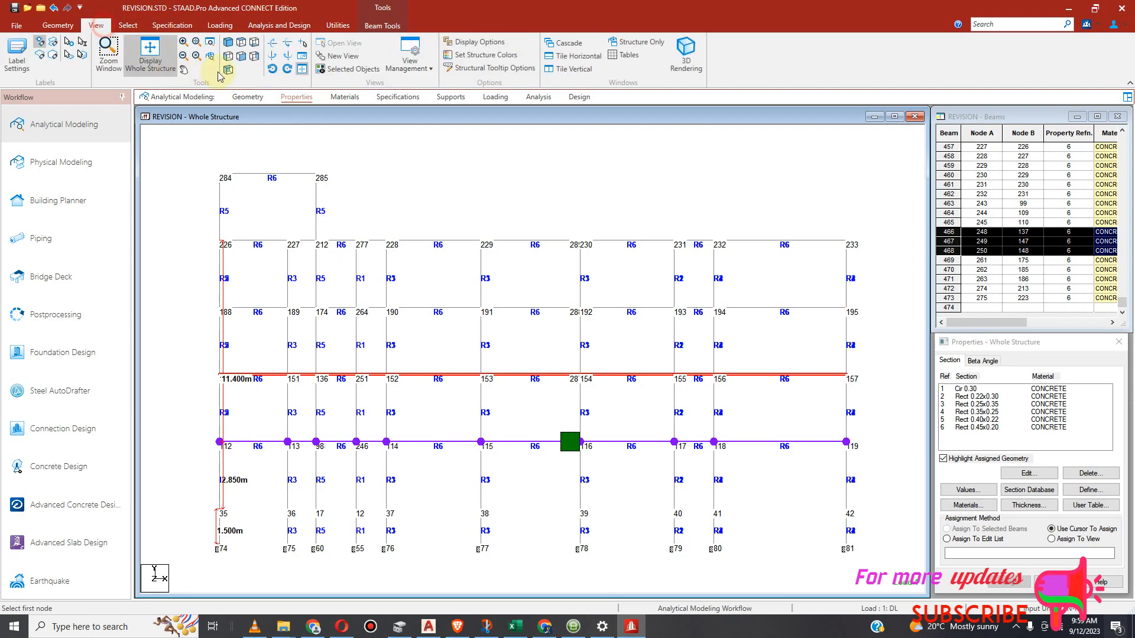
{"action": "left_click", "coordinate": [348, 69]}
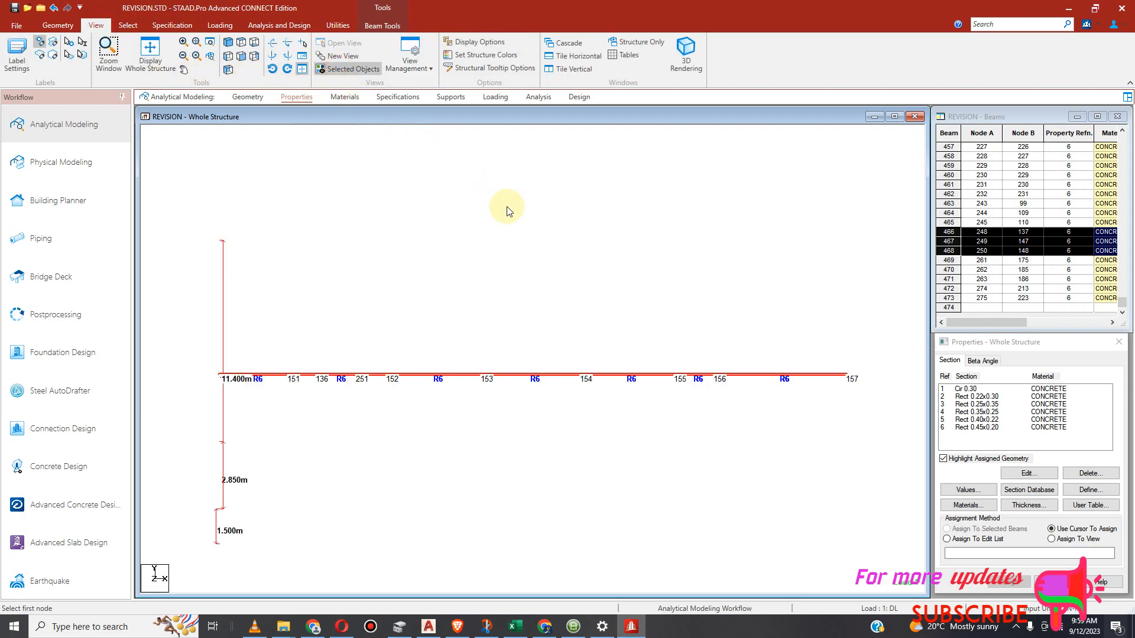
{"action": "left_click", "coordinate": [242, 43]}
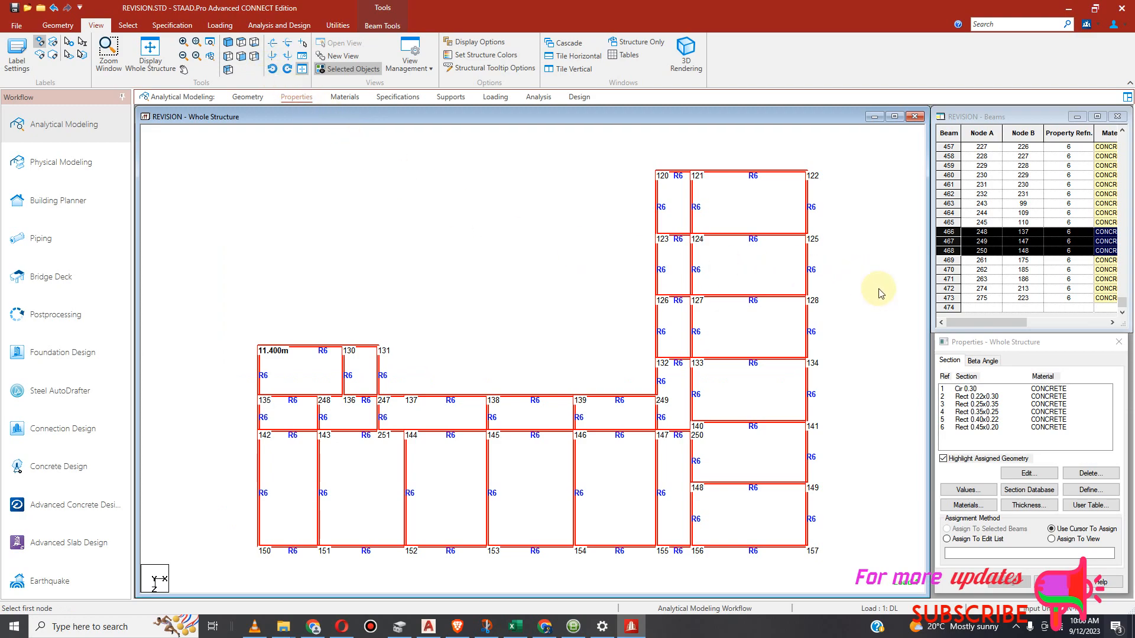
{"action": "left_click", "coordinate": [263, 98]}
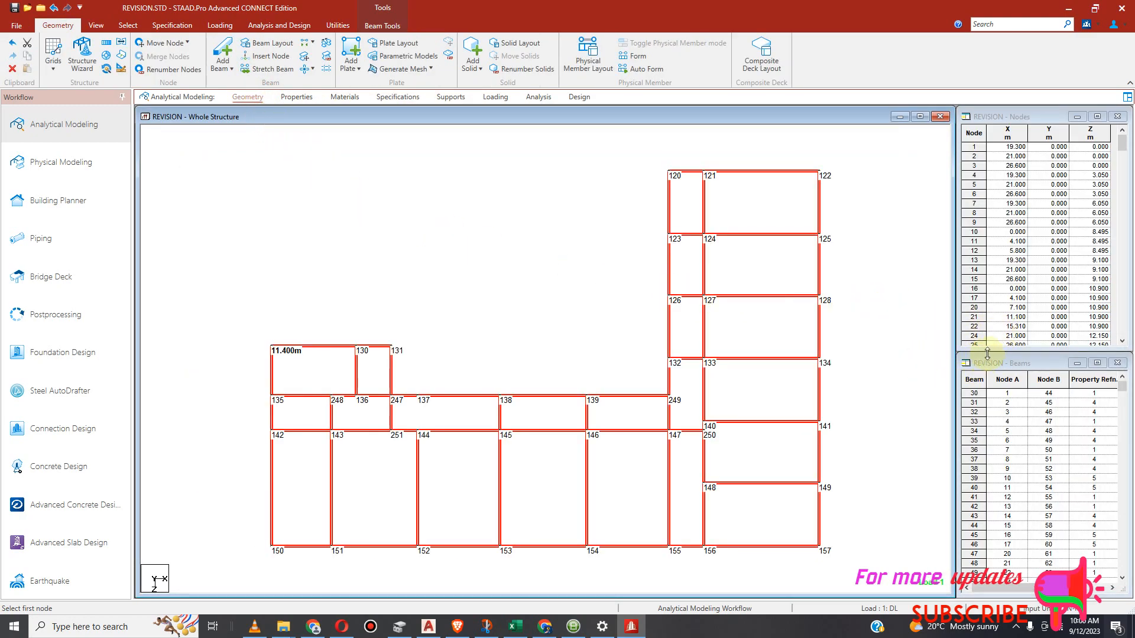
Check the last rows of the node table, then add a master/slave specification with master node 287 slaved in ZX instead of Rigid.
{"action": "scroll", "coordinate": [1041, 308], "scroll_direction": "down", "scroll_amount": 3}
{"action": "left_click_drag", "start_coordinate": [1124, 158], "coordinate": [1125, 343]}
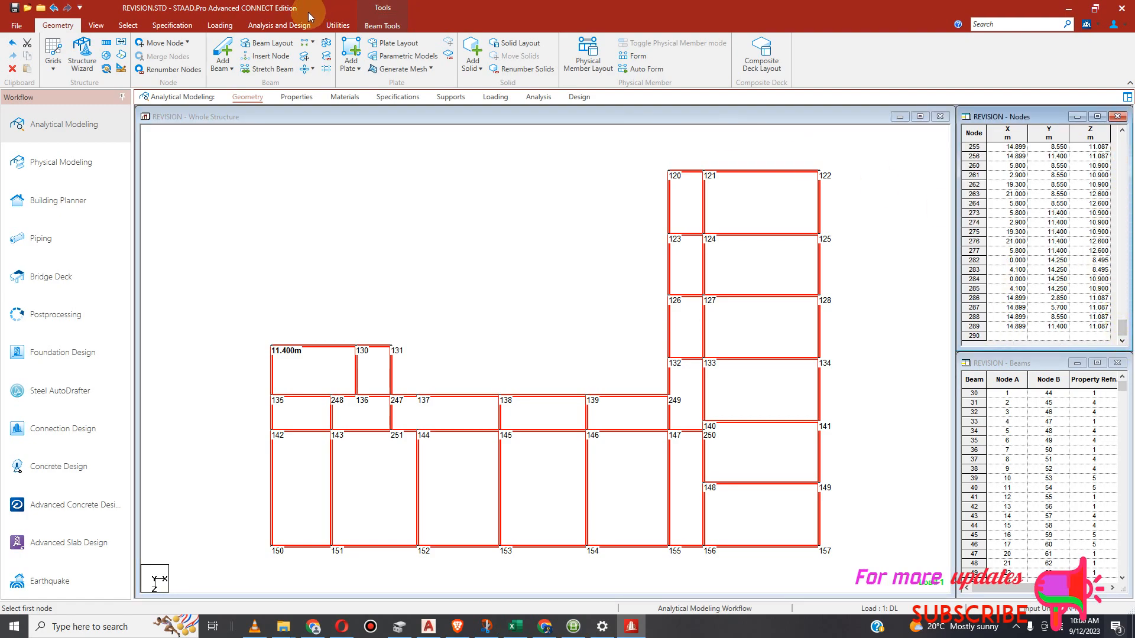
{"action": "left_click", "coordinate": [172, 25]}
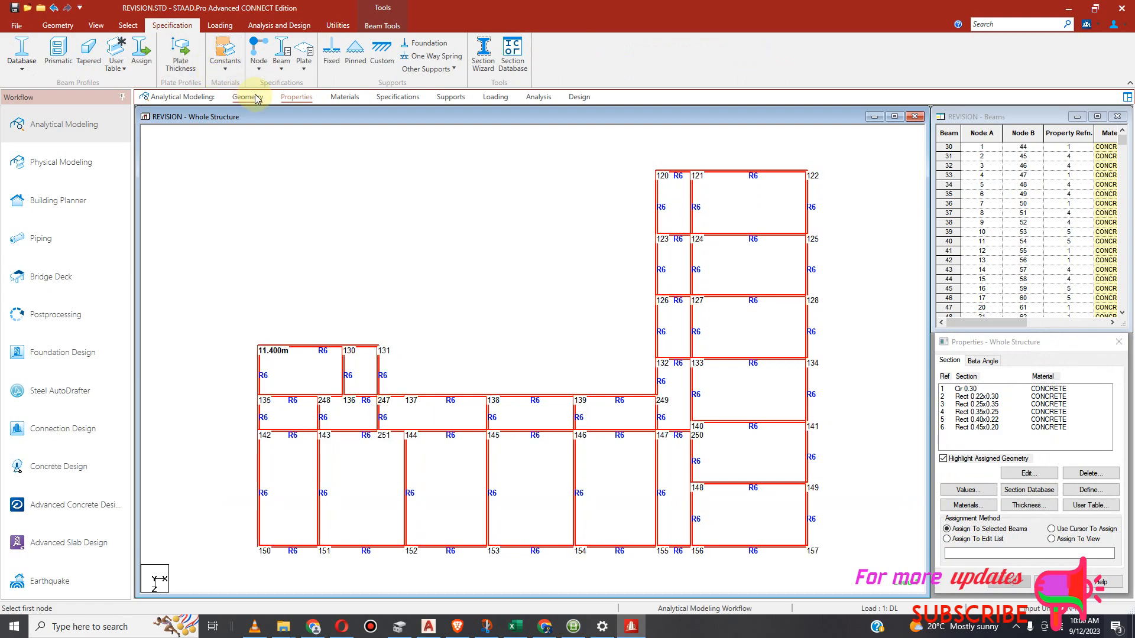
{"action": "left_click", "coordinate": [258, 59]}
{"action": "left_click", "coordinate": [210, 86]}
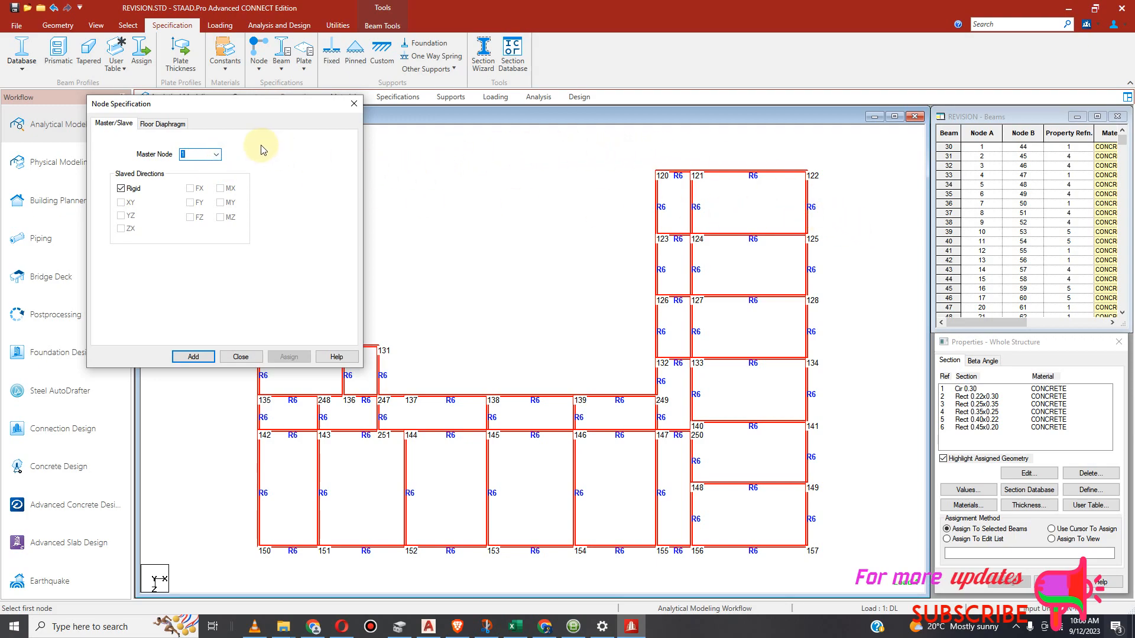
{"action": "left_click", "coordinate": [217, 156]}
{"action": "left_click_drag", "start_coordinate": [219, 189], "coordinate": [264, 384]}
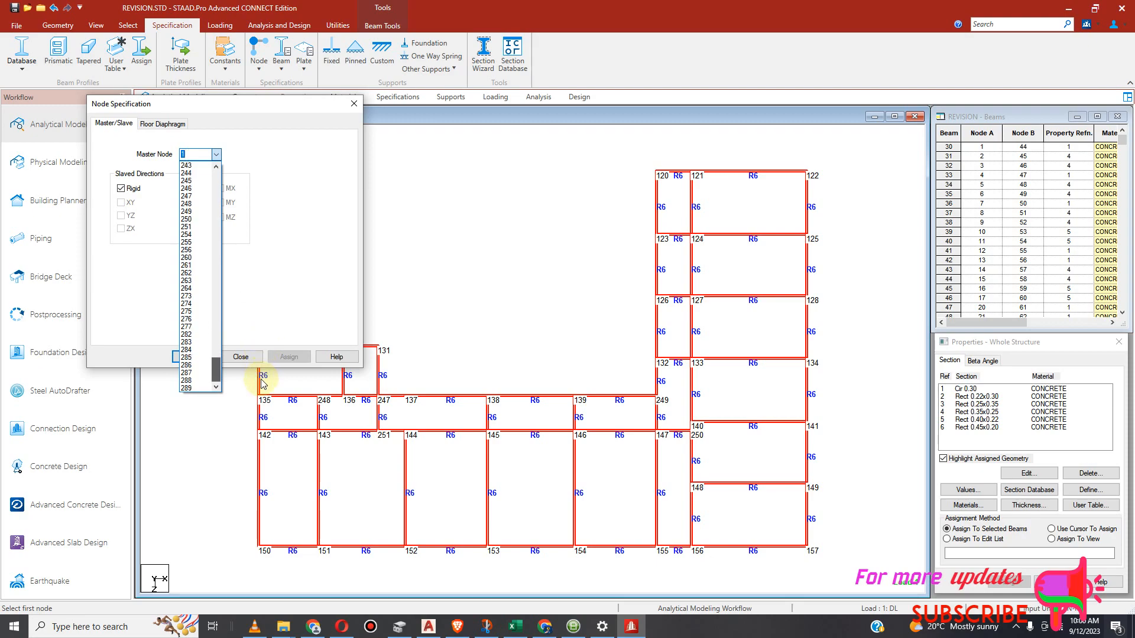
{"action": "left_click", "coordinate": [198, 373]}
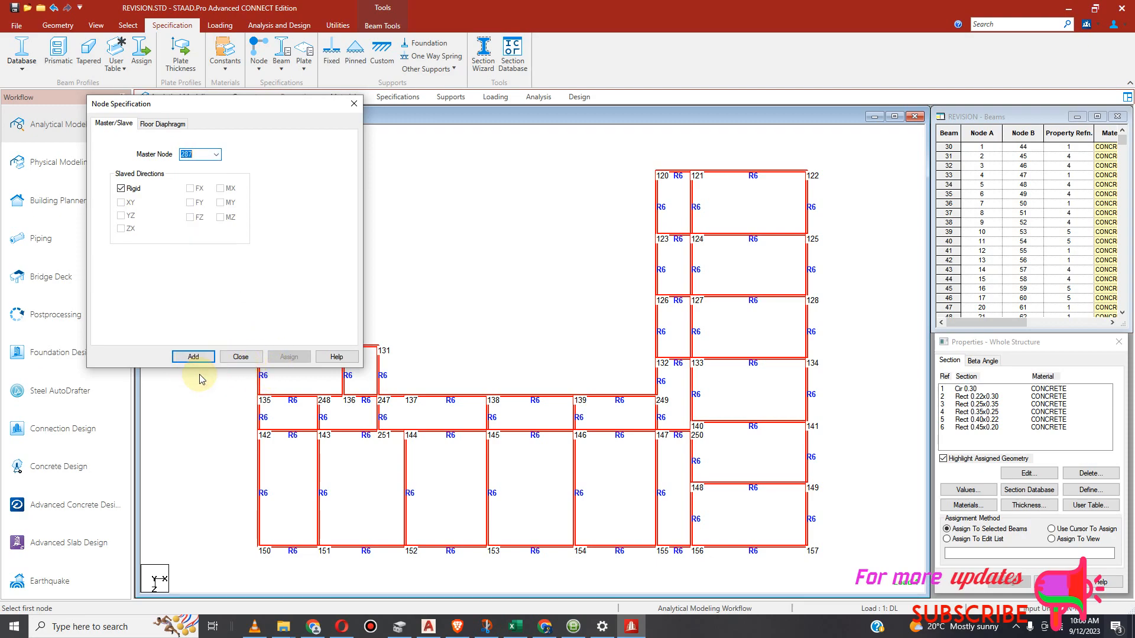
{"action": "left_click", "coordinate": [121, 188]}
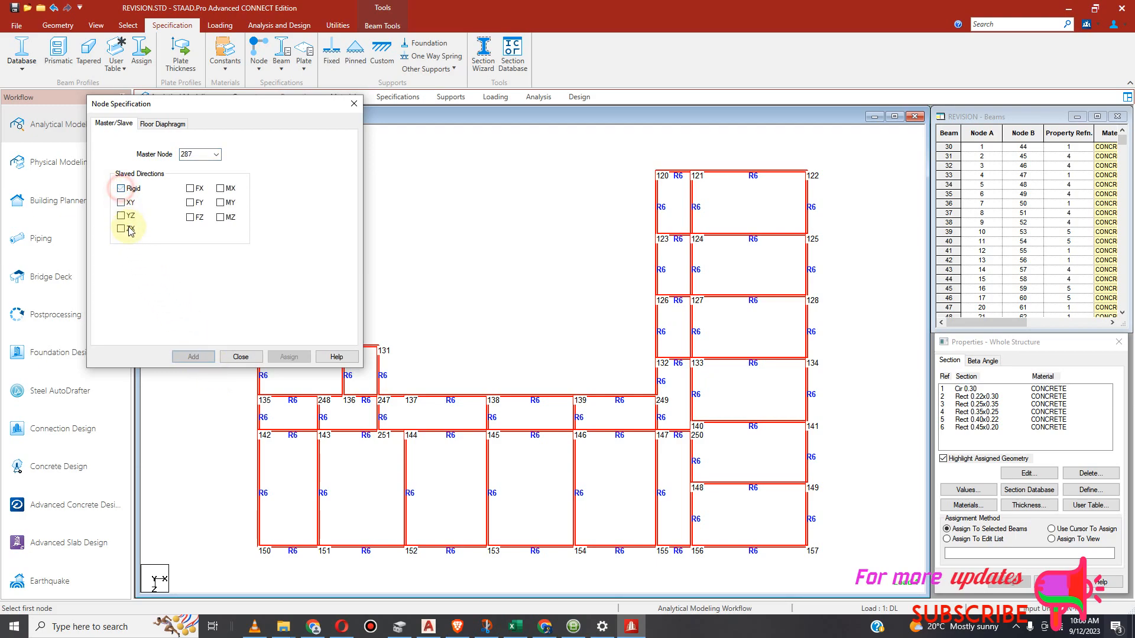
{"action": "left_click", "coordinate": [125, 230]}
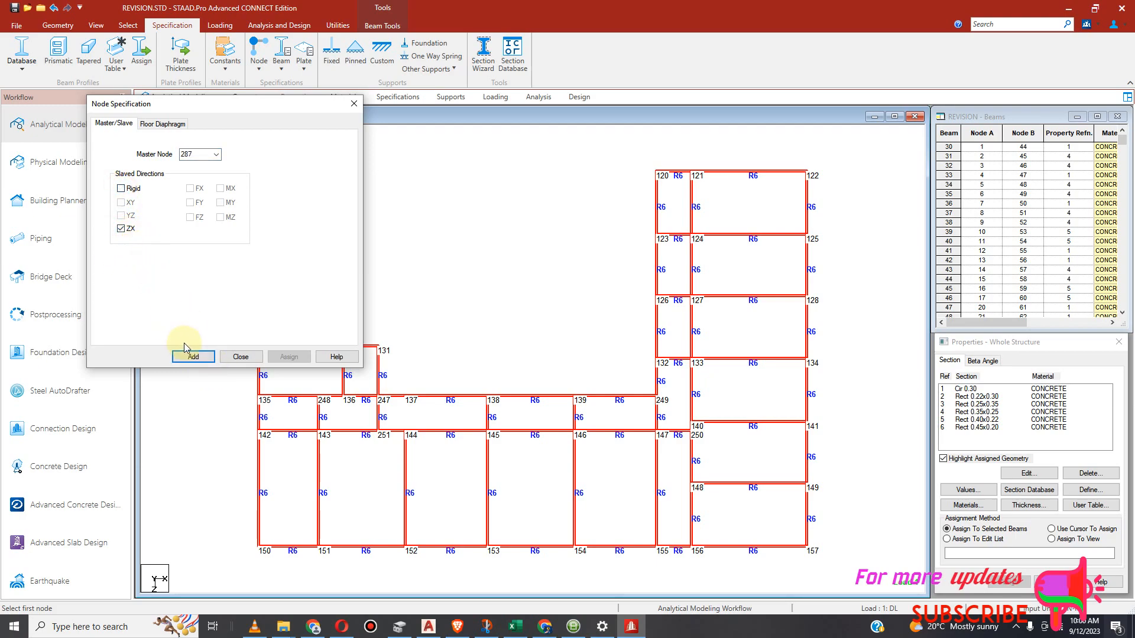
{"action": "left_click", "coordinate": [193, 357]}
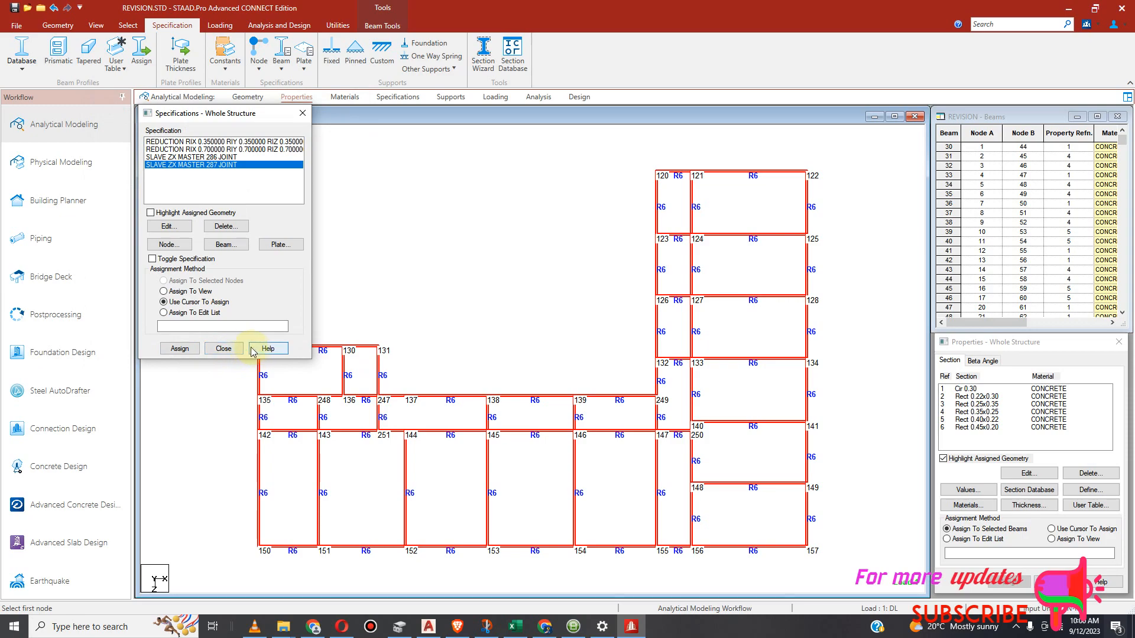
{"action": "left_click", "coordinate": [224, 349]}
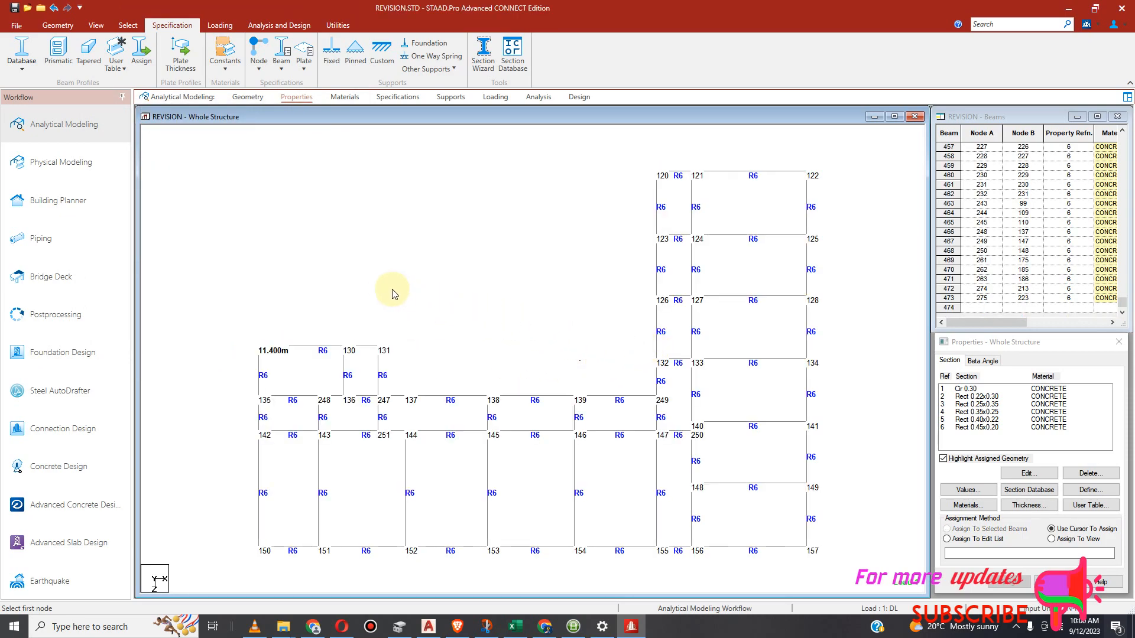
Select all nodes of the displayed floor, 120 to 157 and 247 to 251, and assign the master 287 ZX slave specification to them.
{"action": "left_click", "coordinate": [128, 24]}
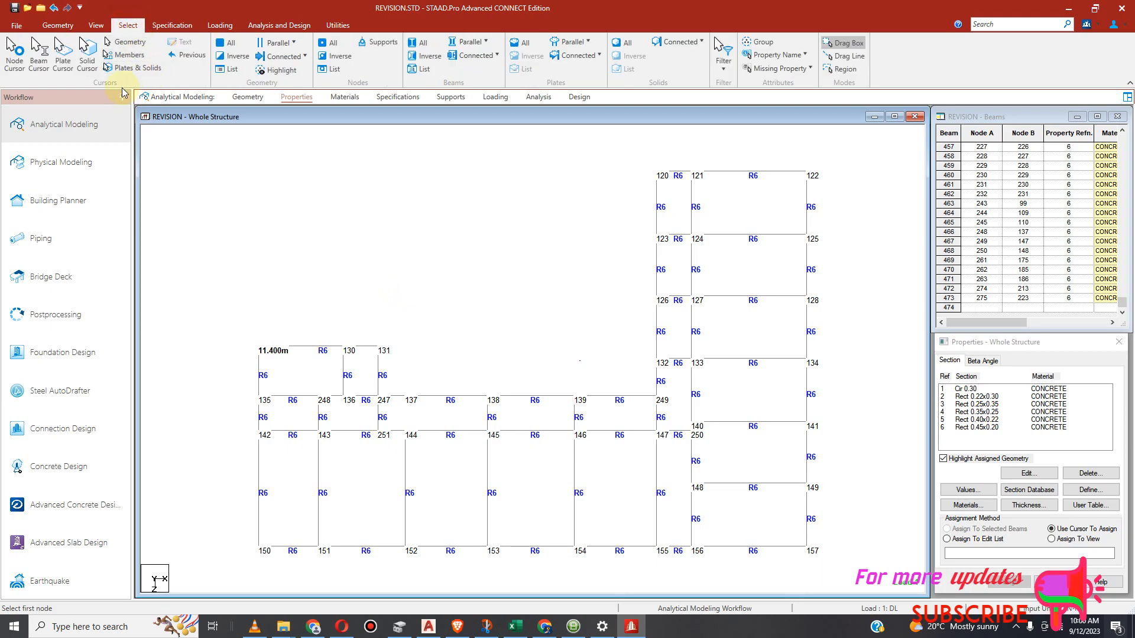
{"action": "left_click", "coordinate": [16, 66]}
{"action": "left_click_drag", "start_coordinate": [186, 126], "coordinate": [862, 564]}
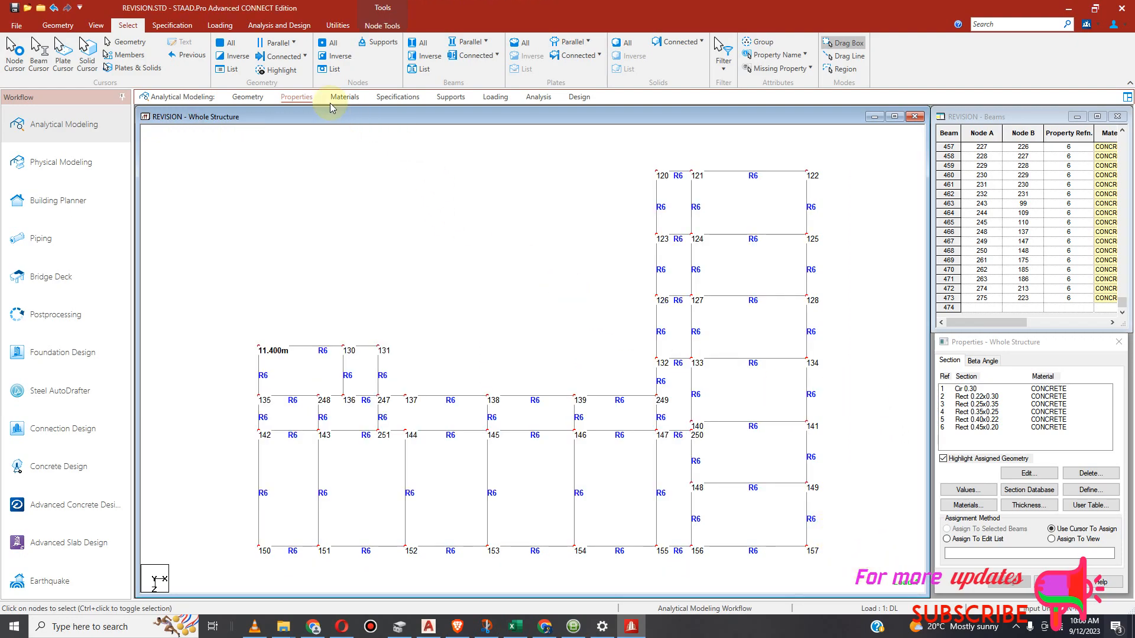
{"action": "left_click", "coordinate": [394, 103]}
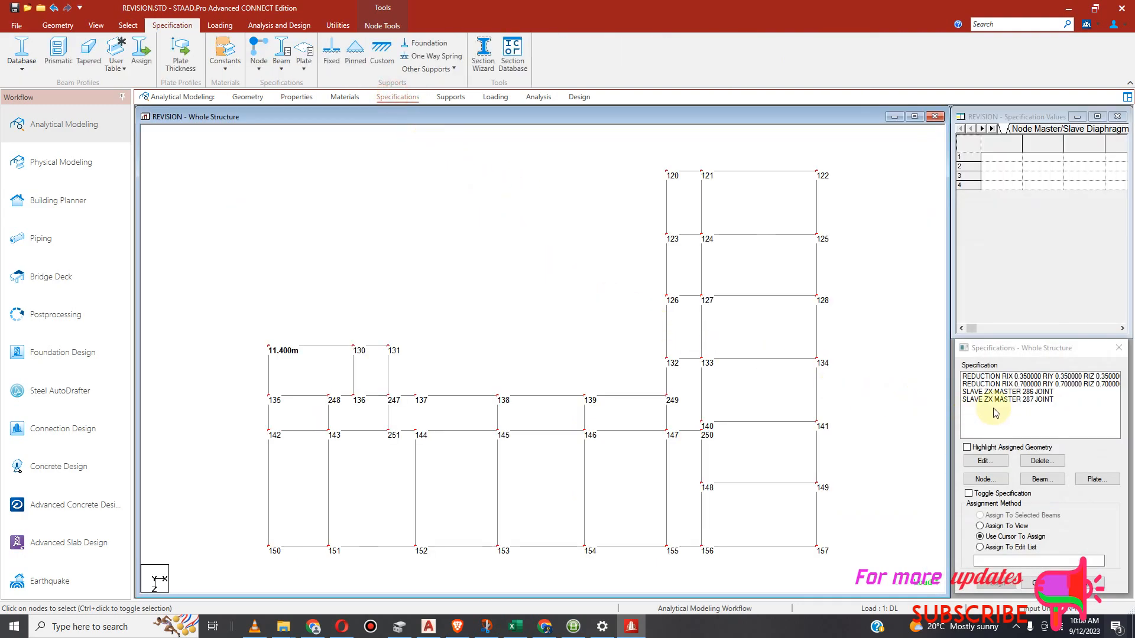
{"action": "left_click", "coordinate": [1015, 402]}
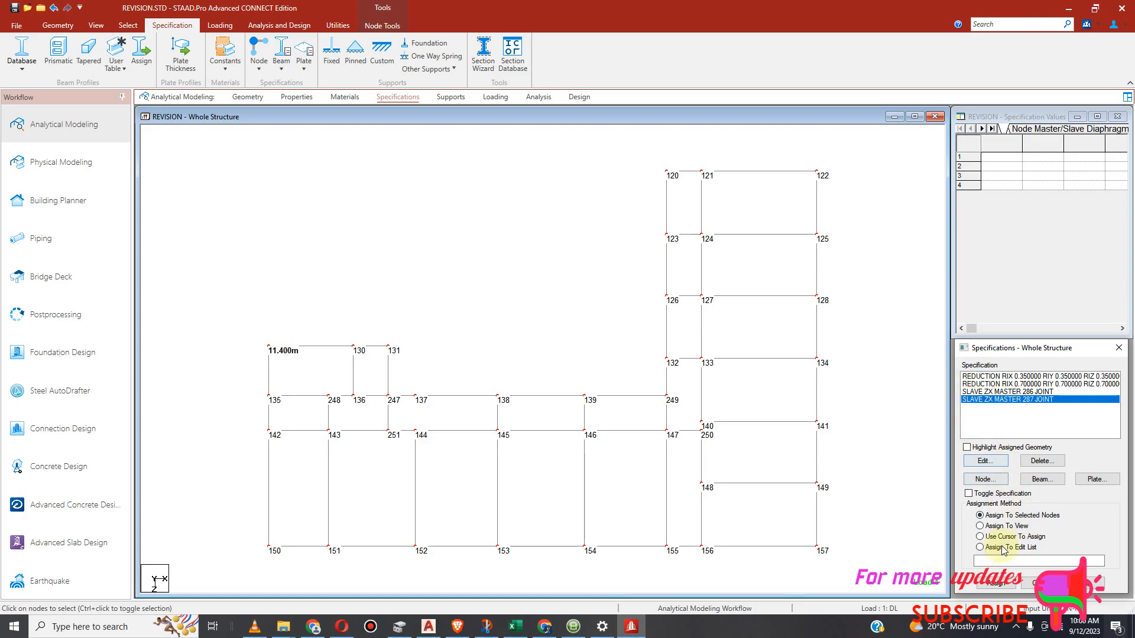
{"action": "left_click", "coordinate": [996, 583]}
{"action": "left_click", "coordinate": [1049, 501]}
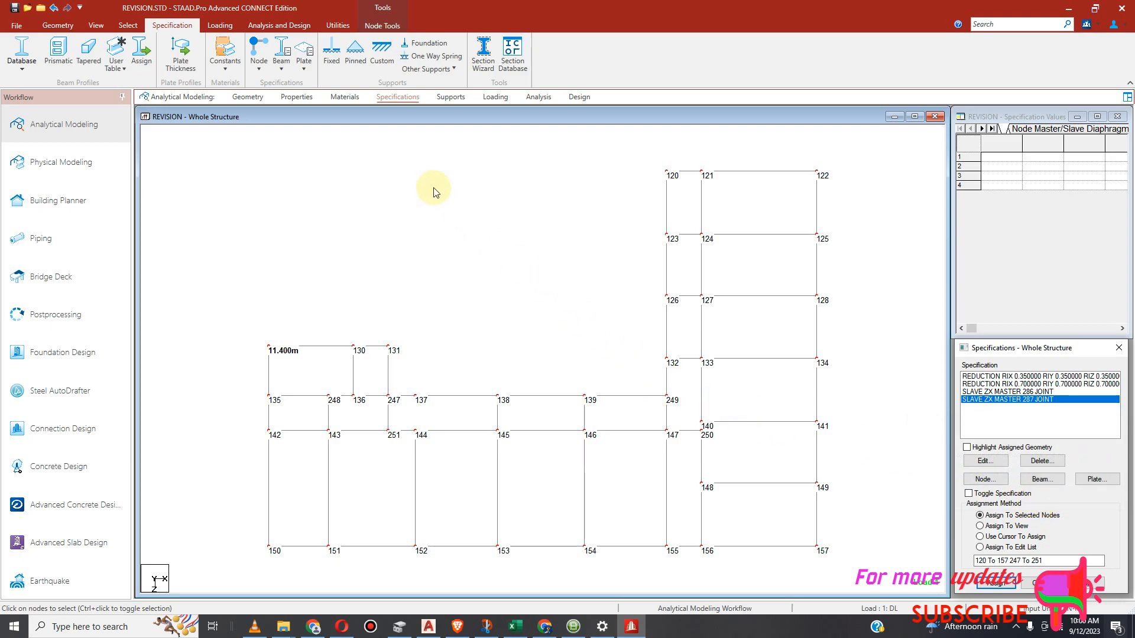
Display the whole structure in isometric view and examine the slave links of master nodes 286 and 287.
{"action": "left_click", "coordinate": [95, 25]}
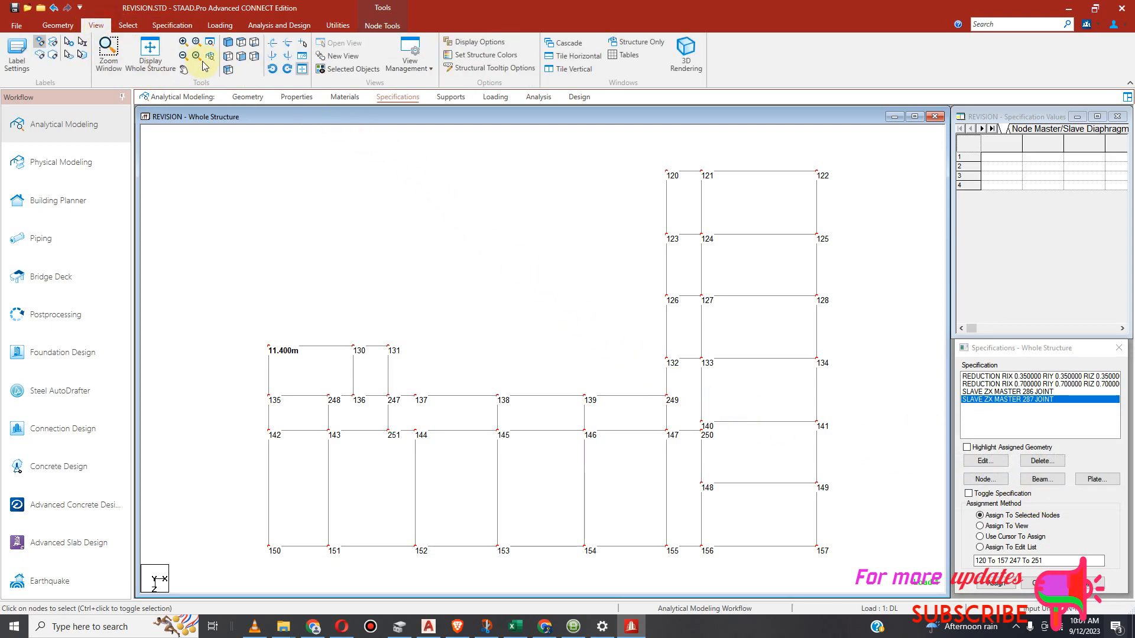
{"action": "left_click", "coordinate": [229, 70]}
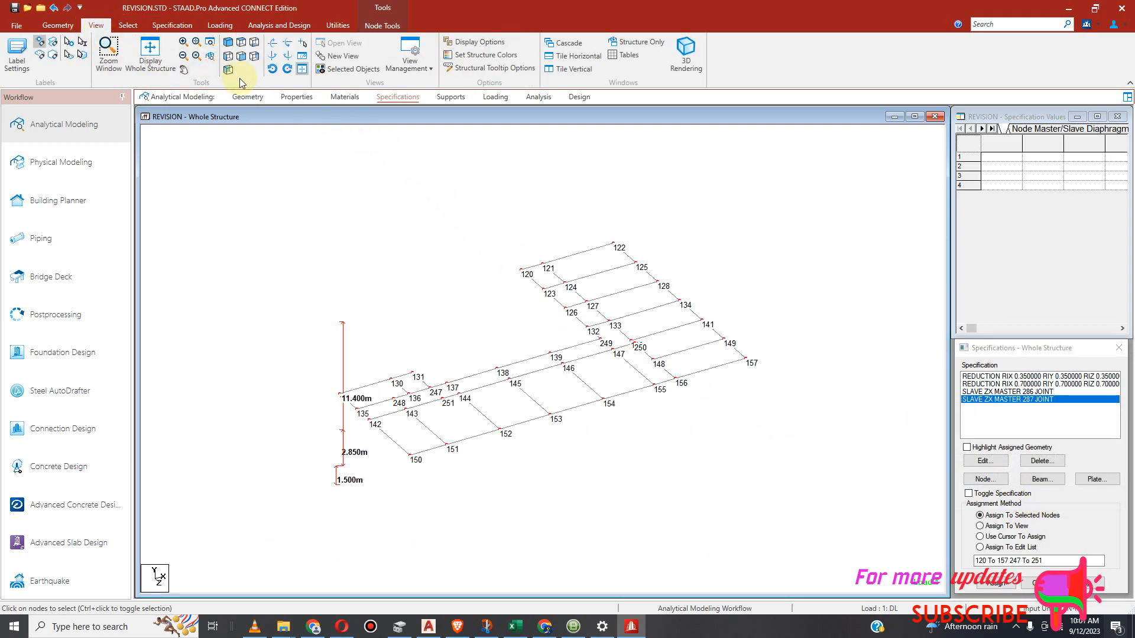
{"action": "left_click", "coordinate": [150, 56]}
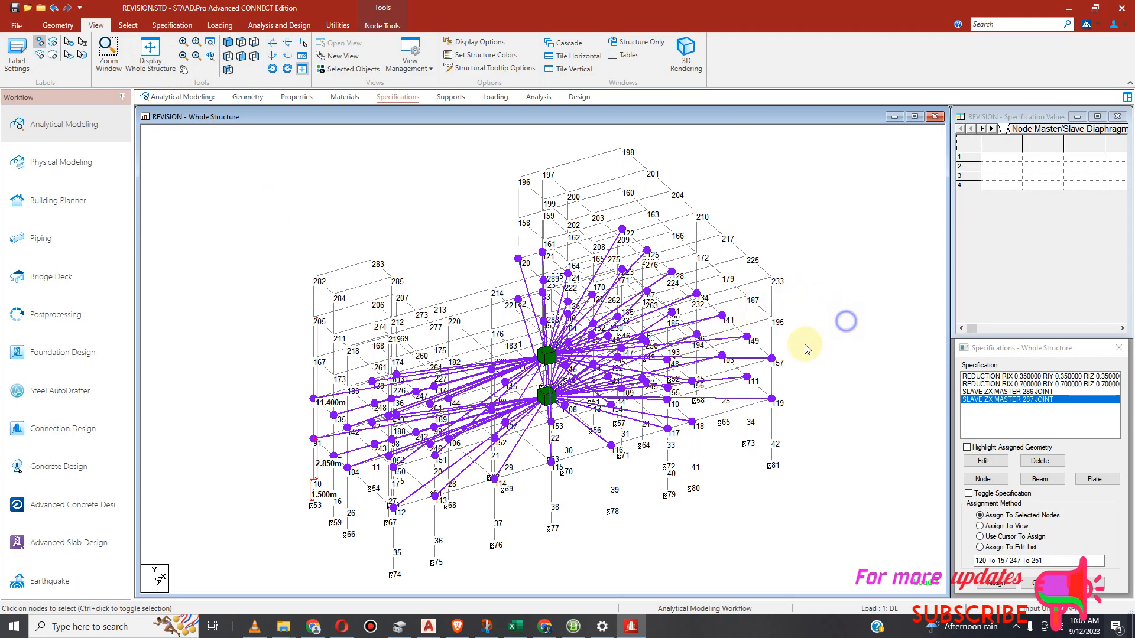
{"action": "middle_click_drag", "start_coordinate": [844, 322], "coordinate": [817, 350]}
{"action": "left_click_drag", "start_coordinate": [851, 338], "coordinate": [807, 428]}
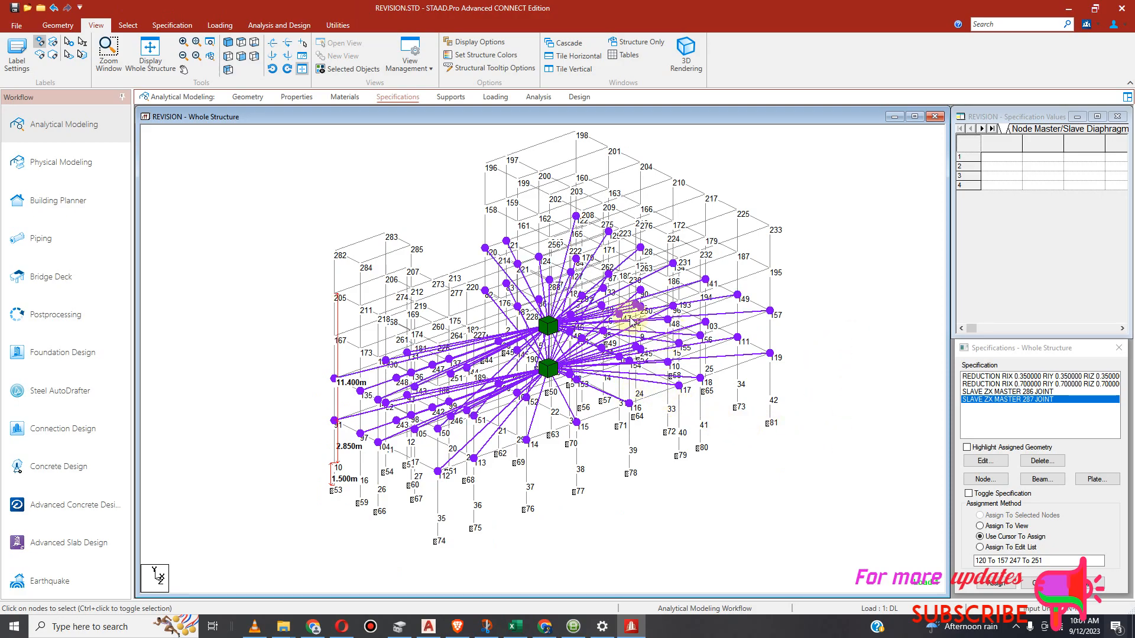
{"action": "scroll", "coordinate": [586, 318], "scroll_direction": "up", "scroll_amount": 2}
{"action": "scroll", "coordinate": [587, 318], "scroll_direction": "up", "scroll_amount": 1}
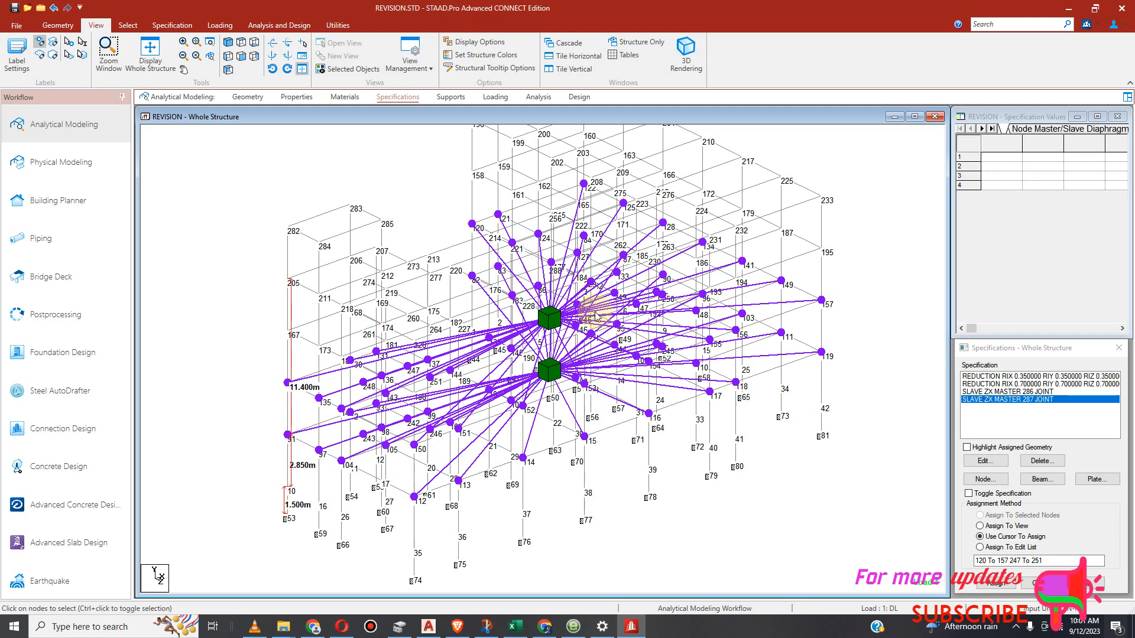
Isolate the beams of the floor containing nodes 188 to 195 from the elevation and show them in plan.
{"action": "left_click", "coordinate": [249, 62]}
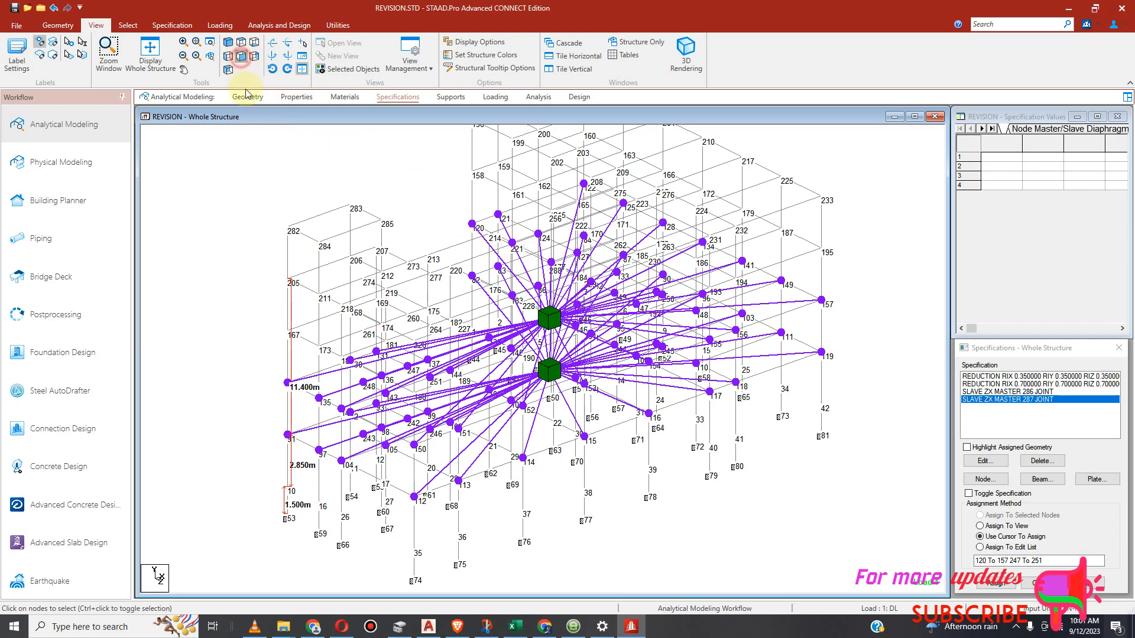
{"action": "scroll", "coordinate": [588, 304], "scroll_direction": "down", "scroll_amount": 1}
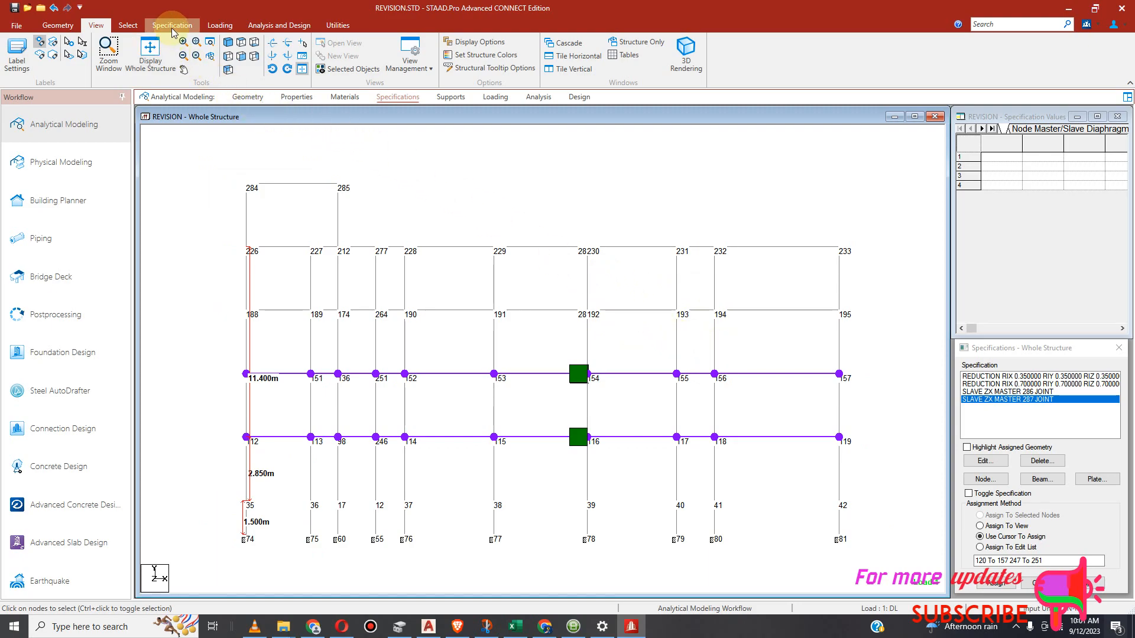
{"action": "left_click_drag", "start_coordinate": [215, 296], "coordinate": [858, 325]}
{"action": "left_click", "coordinate": [341, 70]}
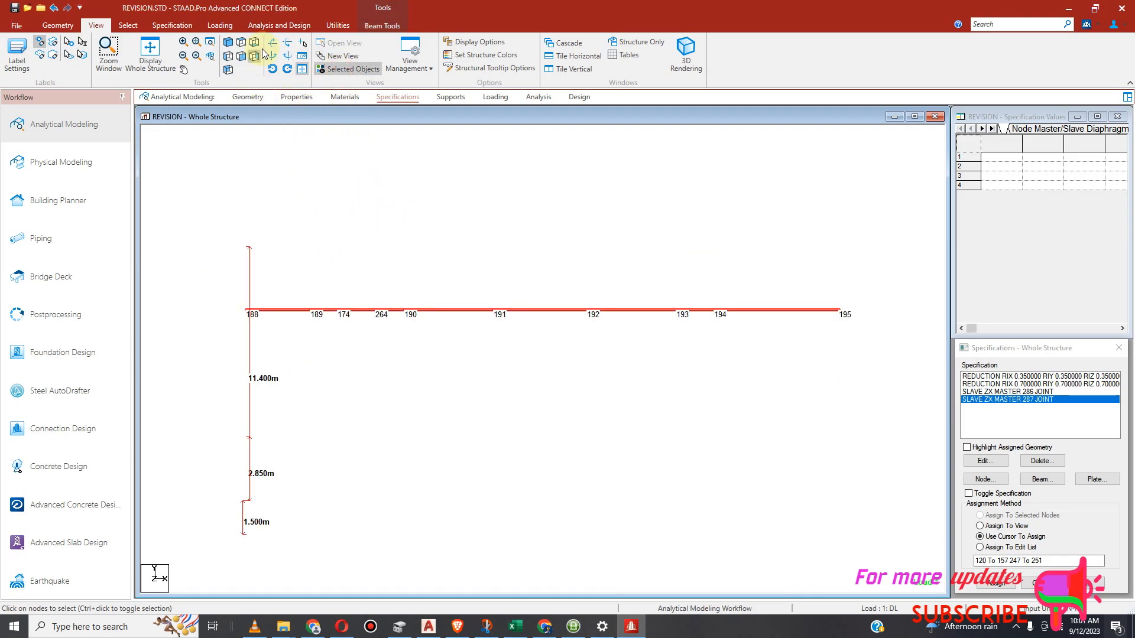
{"action": "left_click", "coordinate": [242, 43]}
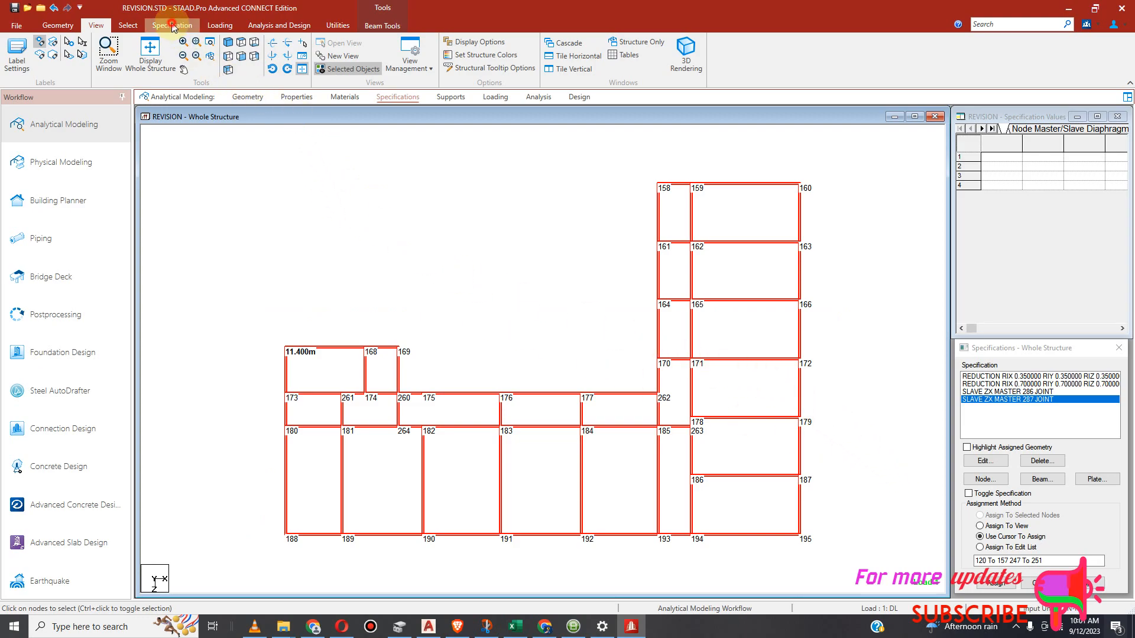
{"action": "left_click", "coordinate": [172, 24]}
{"action": "left_click", "coordinate": [260, 69]}
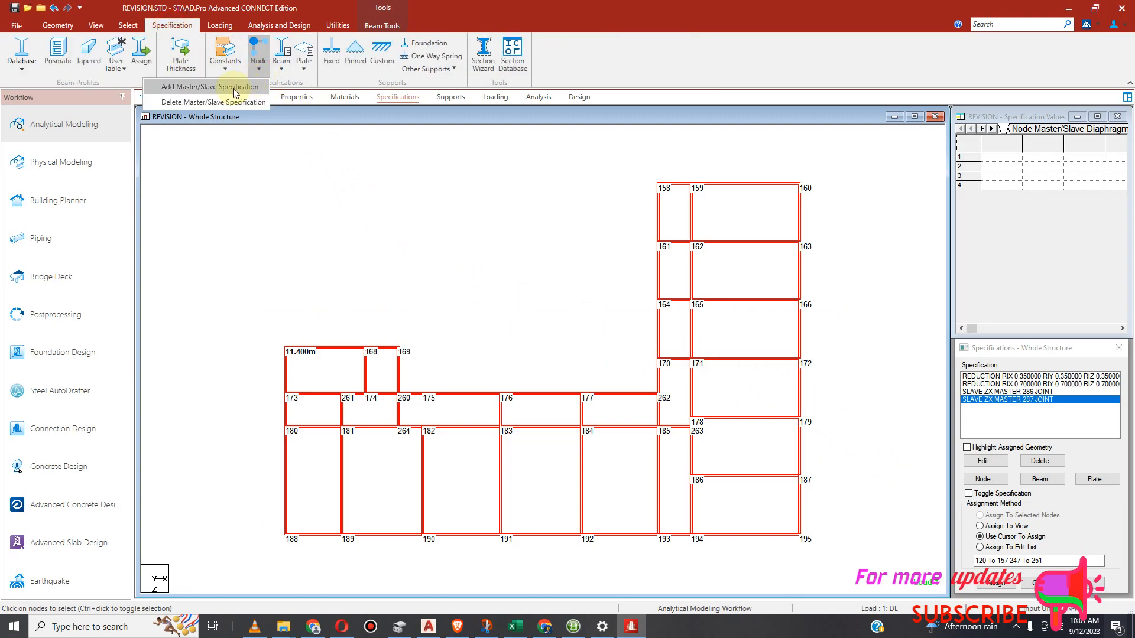
{"action": "left_click", "coordinate": [210, 87]}
{"action": "left_click", "coordinate": [463, 262]}
{"action": "left_click", "coordinate": [463, 302]}
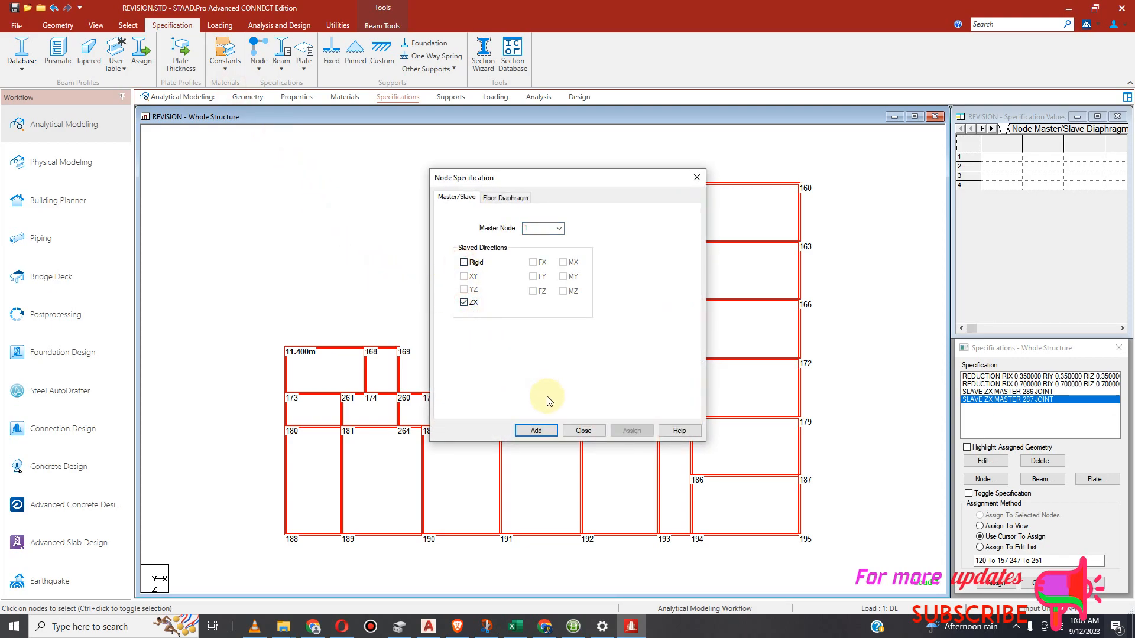
{"action": "left_click", "coordinate": [584, 431]}
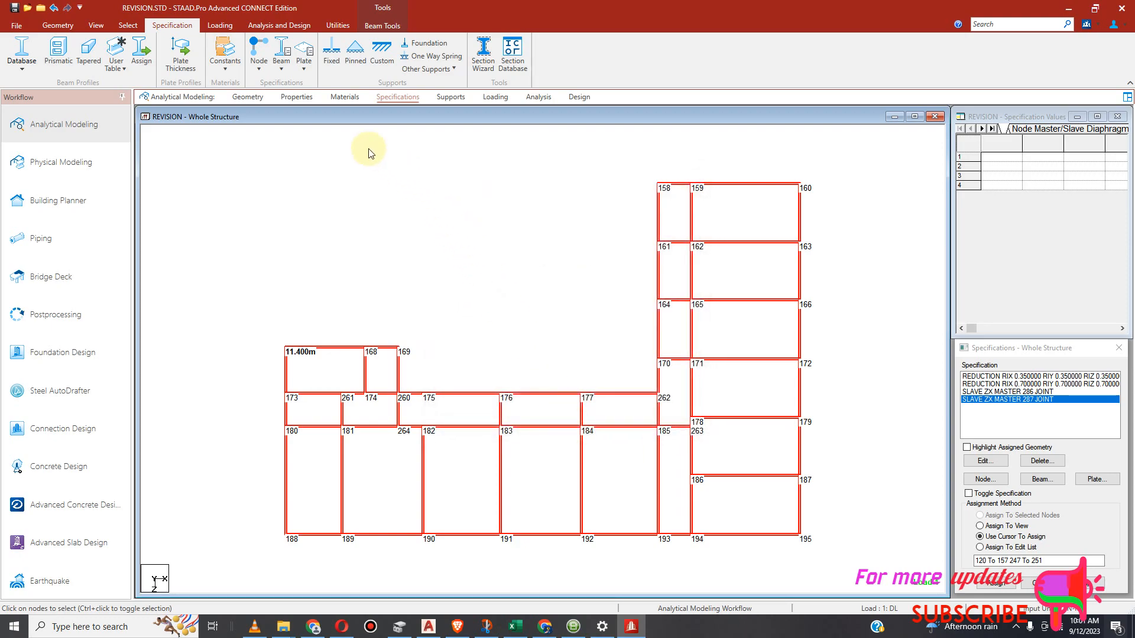
Add a master/slave specification with master node 288 slaved in the ZX direction instead of Rigid.
{"action": "left_click", "coordinate": [259, 59]}
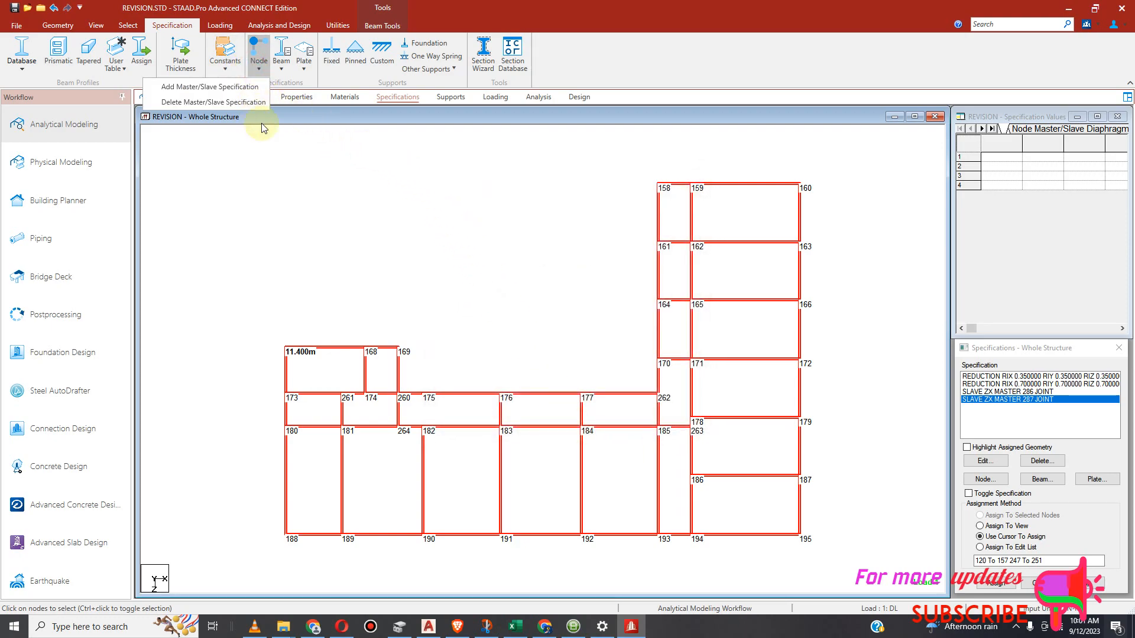
{"action": "left_click", "coordinate": [248, 87]}
{"action": "left_click", "coordinate": [463, 262]}
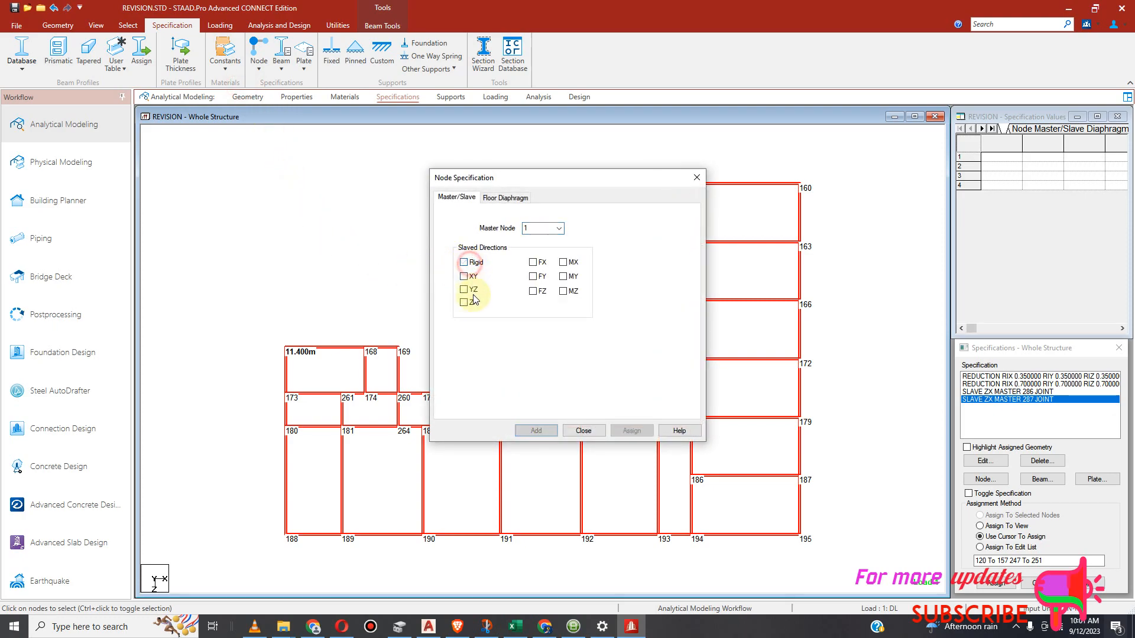
{"action": "left_click", "coordinate": [466, 302]}
{"action": "left_click", "coordinate": [558, 228]}
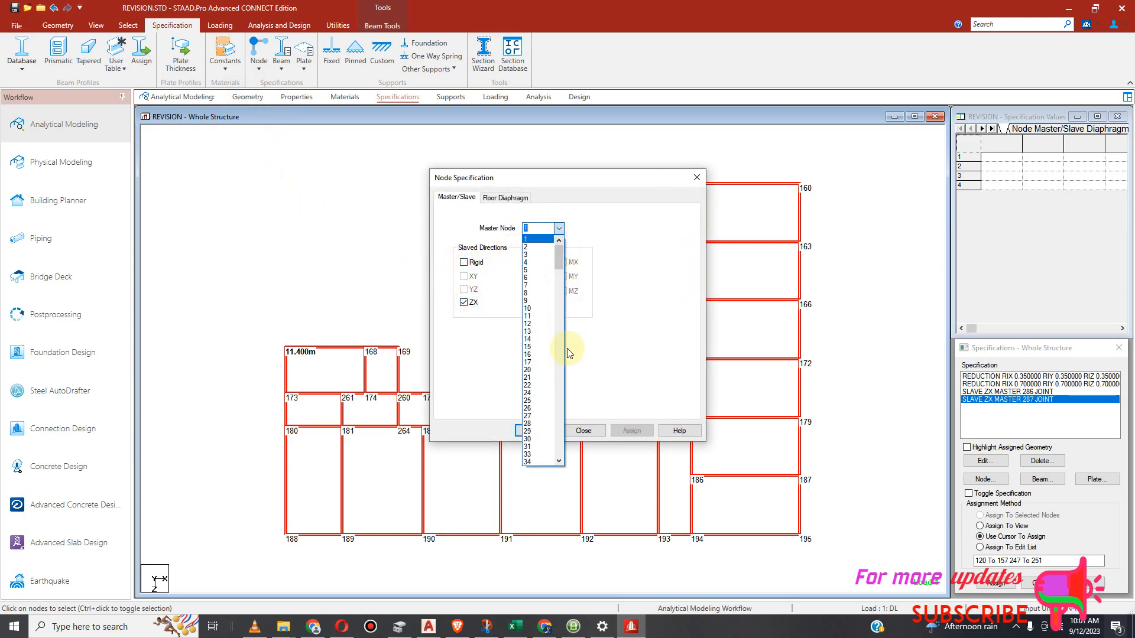
{"action": "left_click_drag", "start_coordinate": [561, 263], "coordinate": [563, 453]}
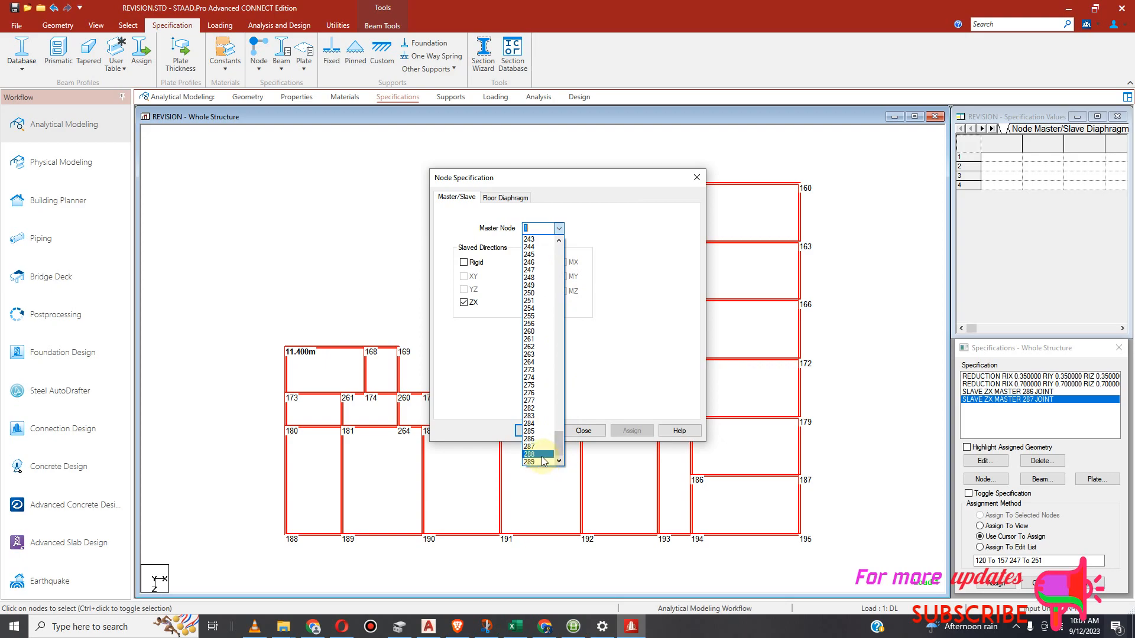
{"action": "left_click", "coordinate": [539, 459]}
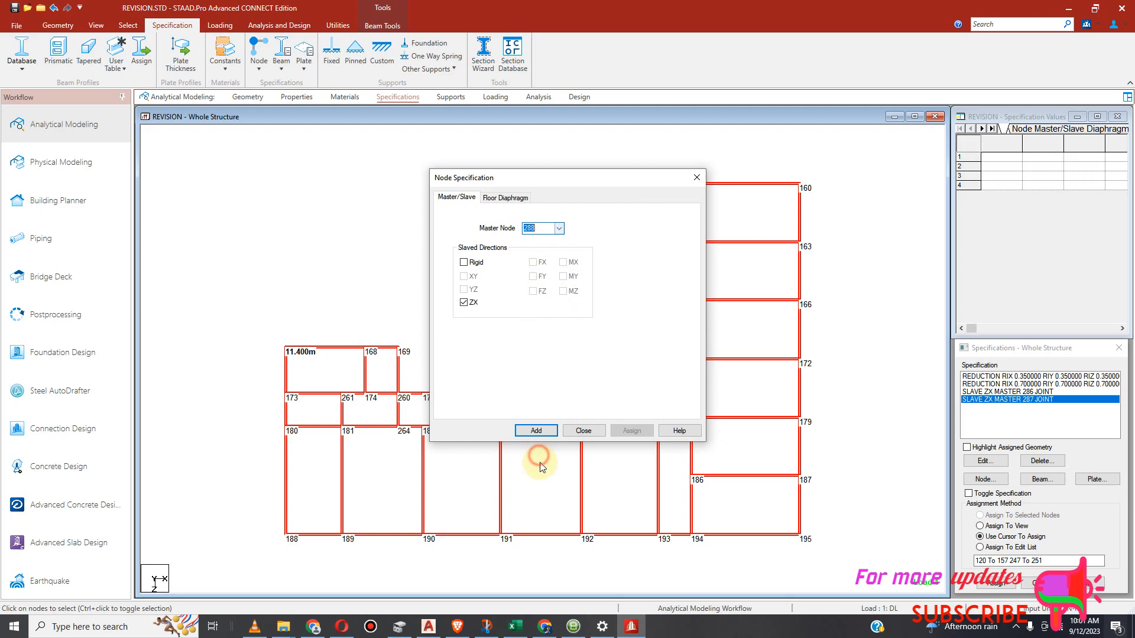
{"action": "left_click", "coordinate": [540, 432]}
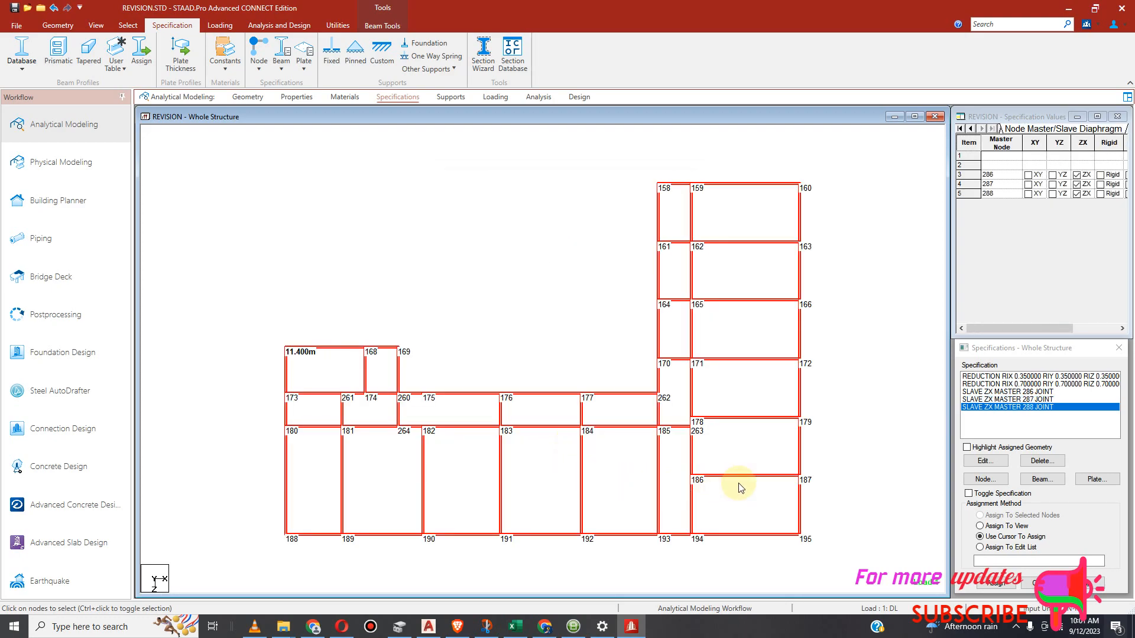
Select all nodes of the displayed floor, 158 to 195 and 260 to 264, and assign the master 288 ZX slave specification to them.
{"action": "left_click", "coordinate": [850, 391]}
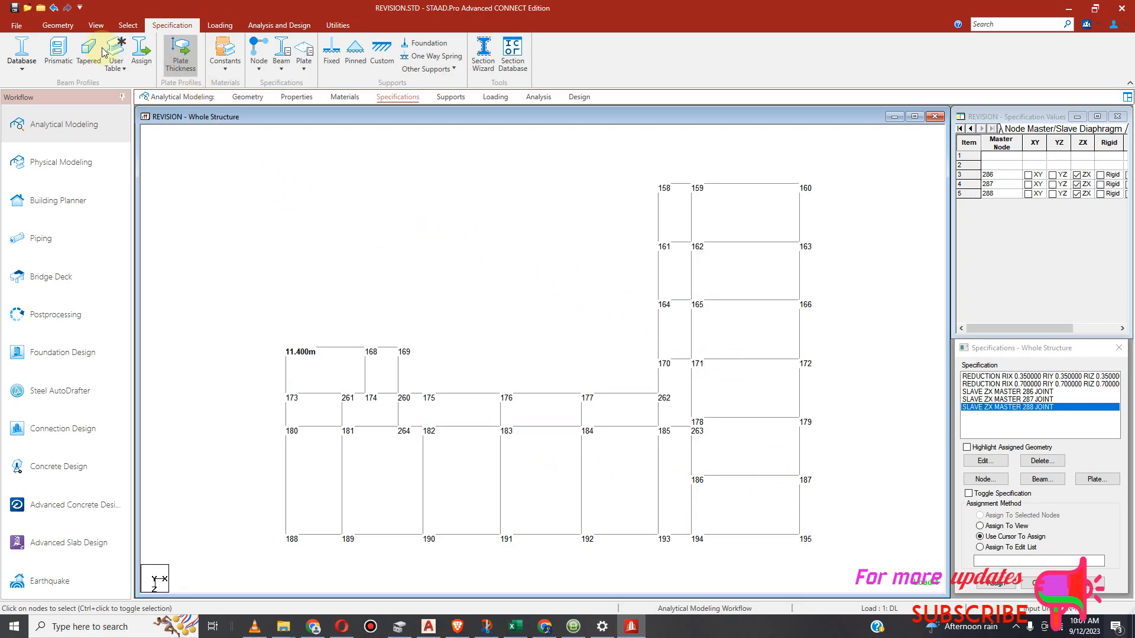
{"action": "left_click", "coordinate": [127, 24]}
{"action": "left_click", "coordinate": [15, 56]}
{"action": "left_click_drag", "start_coordinate": [219, 188], "coordinate": [837, 596]}
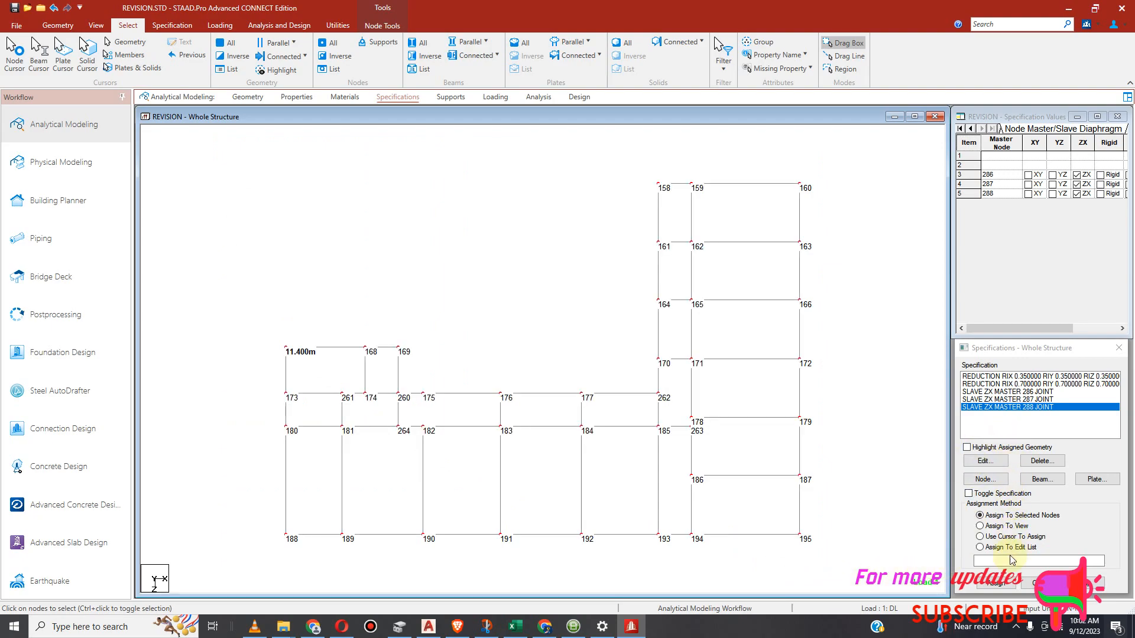
{"action": "left_click", "coordinate": [999, 584]}
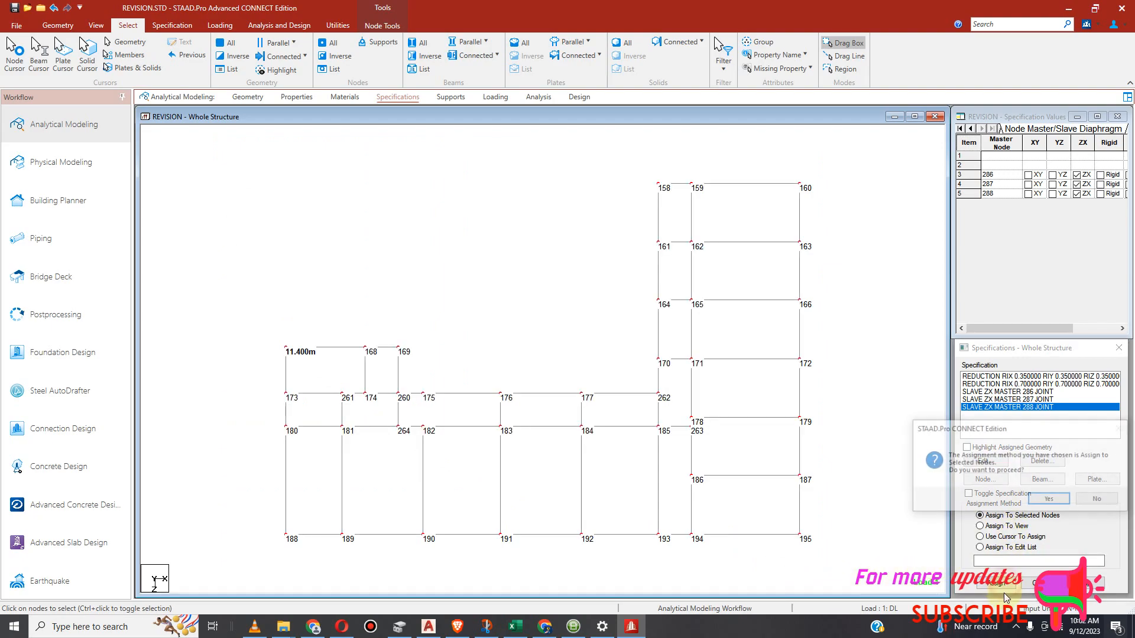
{"action": "left_click", "coordinate": [1047, 500]}
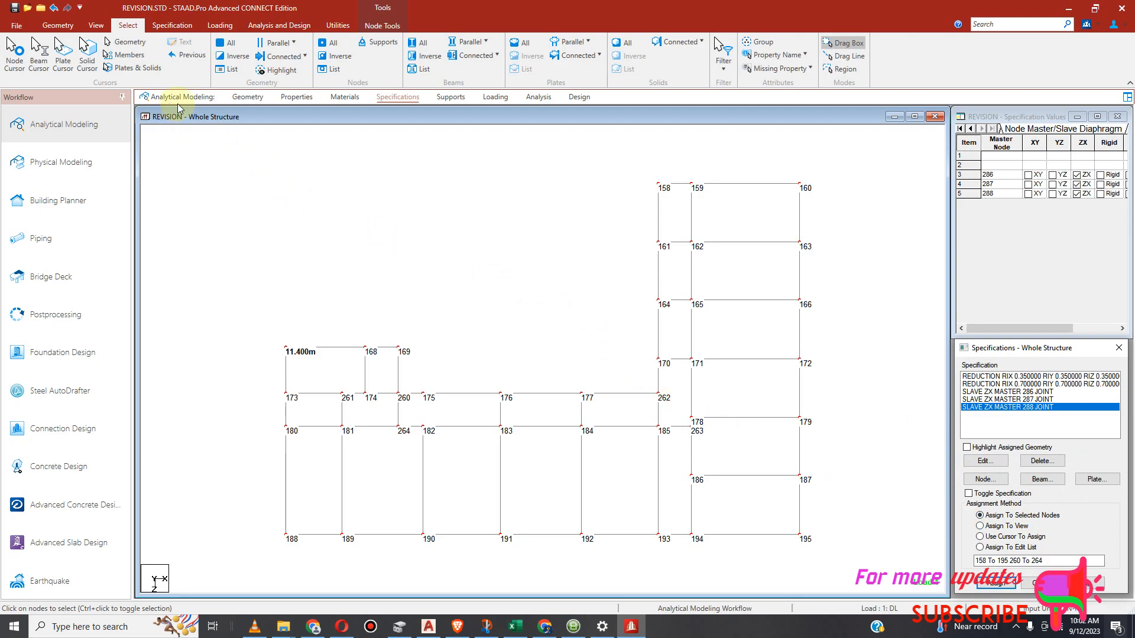
Restore the whole structure, then isolate the beams of the floor containing nodes 226 to 233 from the elevation and show them in plan.
{"action": "left_click", "coordinate": [96, 25]}
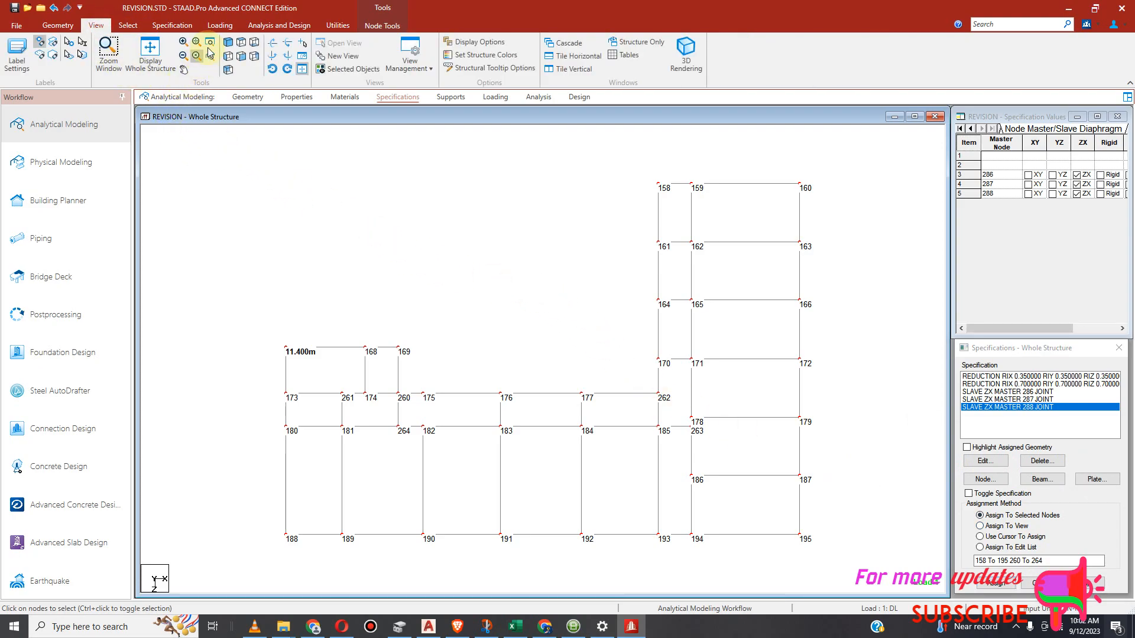
{"action": "left_click", "coordinate": [234, 44]}
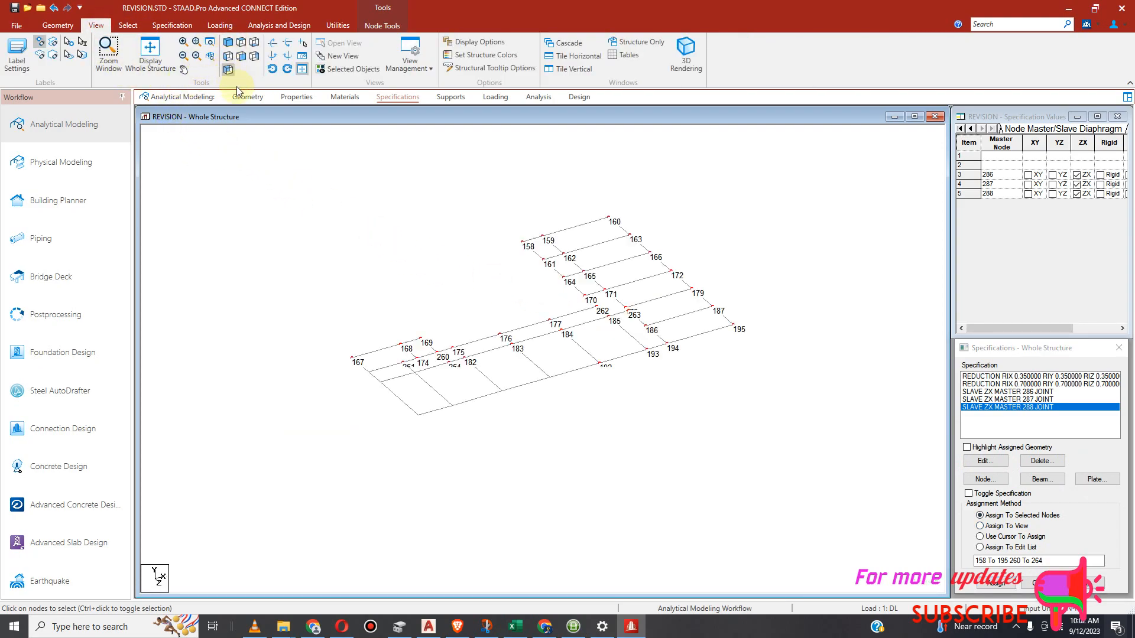
{"action": "left_click", "coordinate": [155, 70]}
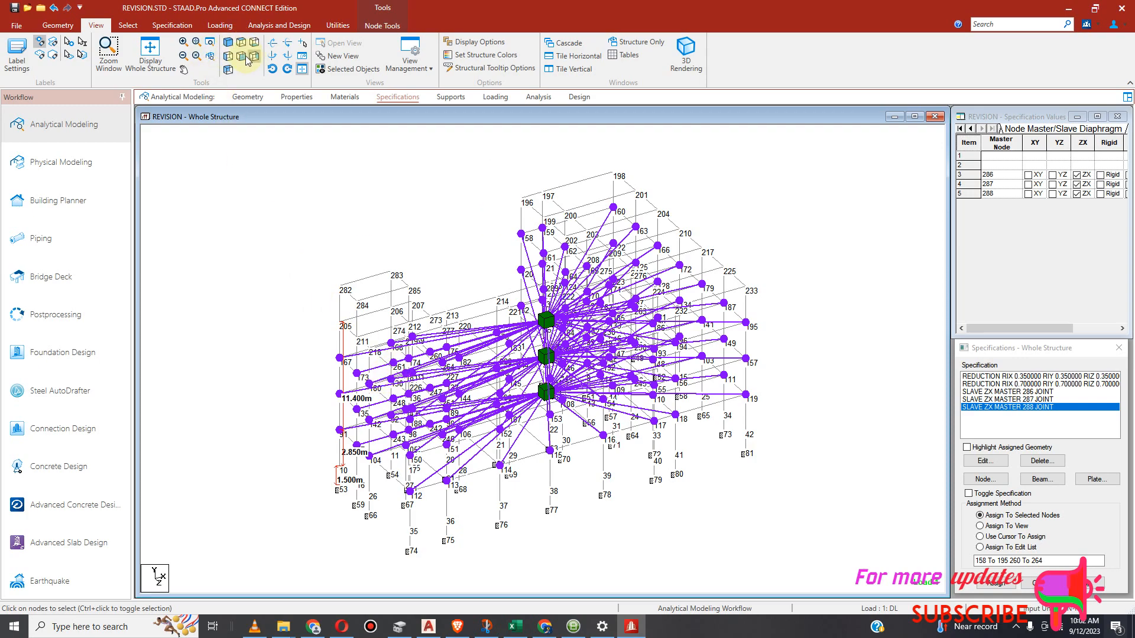
{"action": "key", "text": "F5"}
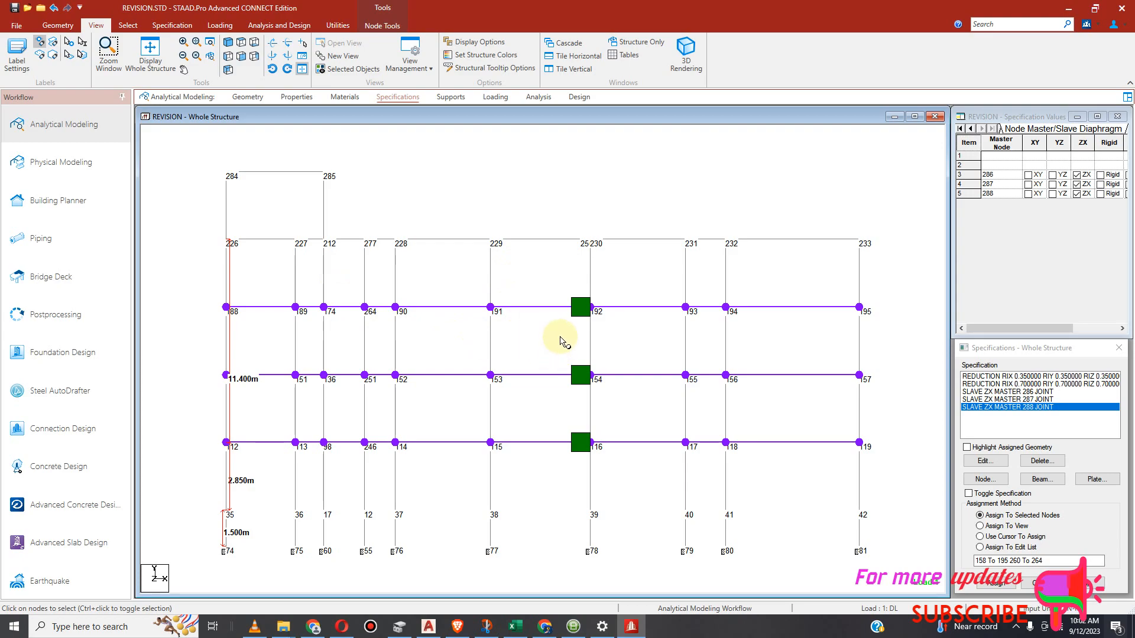
{"action": "left_click_drag", "start_coordinate": [215, 235], "coordinate": [902, 244]}
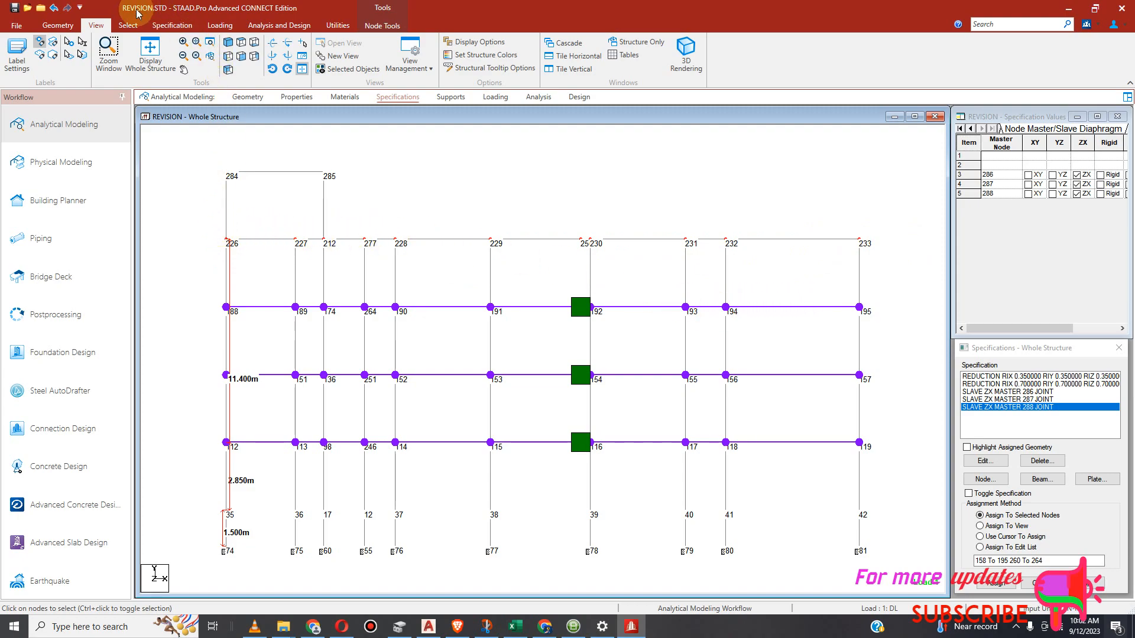
{"action": "left_click", "coordinate": [127, 25]}
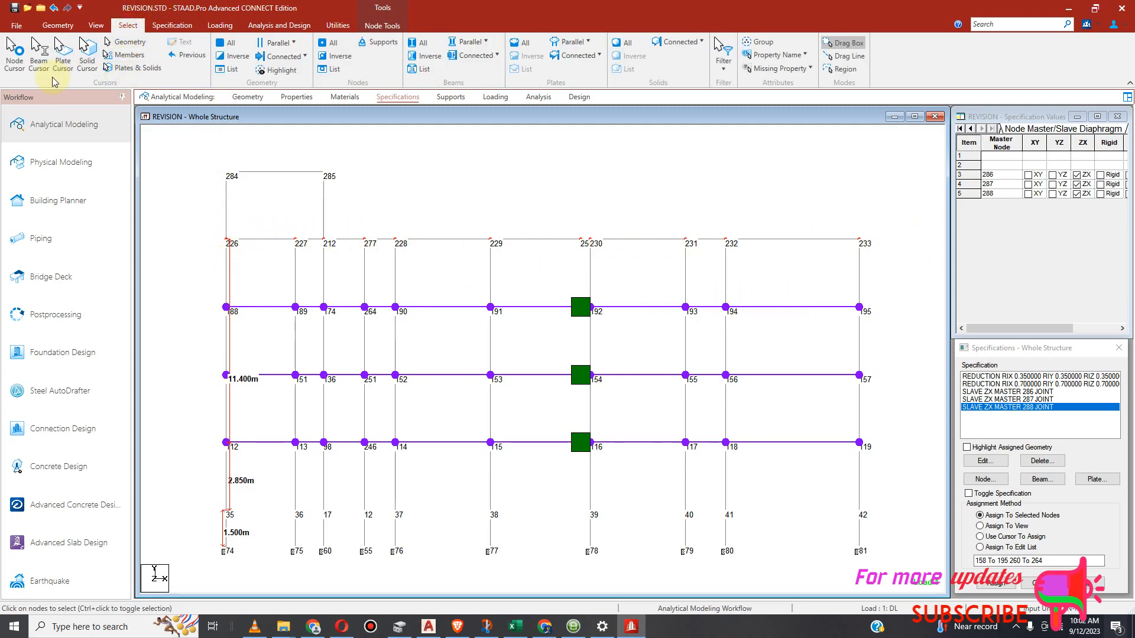
{"action": "mouse_move", "coordinate": [178, 213]}
{"action": "left_mouse_down"}
{"action": "mouse_move", "coordinate": [183, 233]}
{"action": "mouse_move", "coordinate": [465, 272]}
{"action": "mouse_move", "coordinate": [896, 263]}
{"action": "left_mouse_up"}
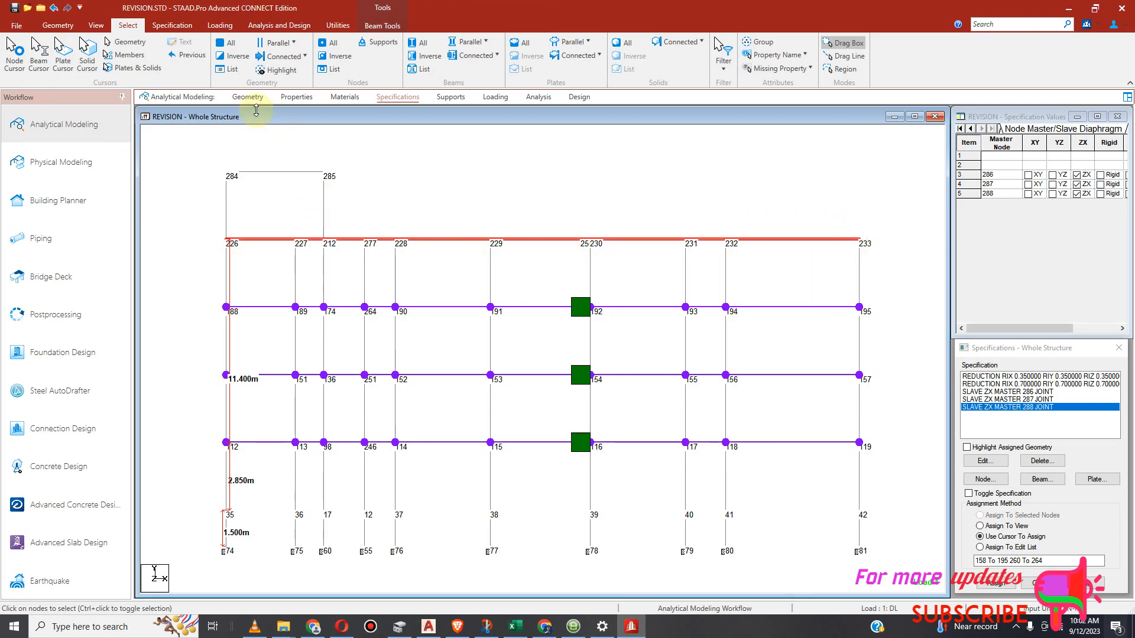
{"action": "left_click", "coordinate": [96, 25]}
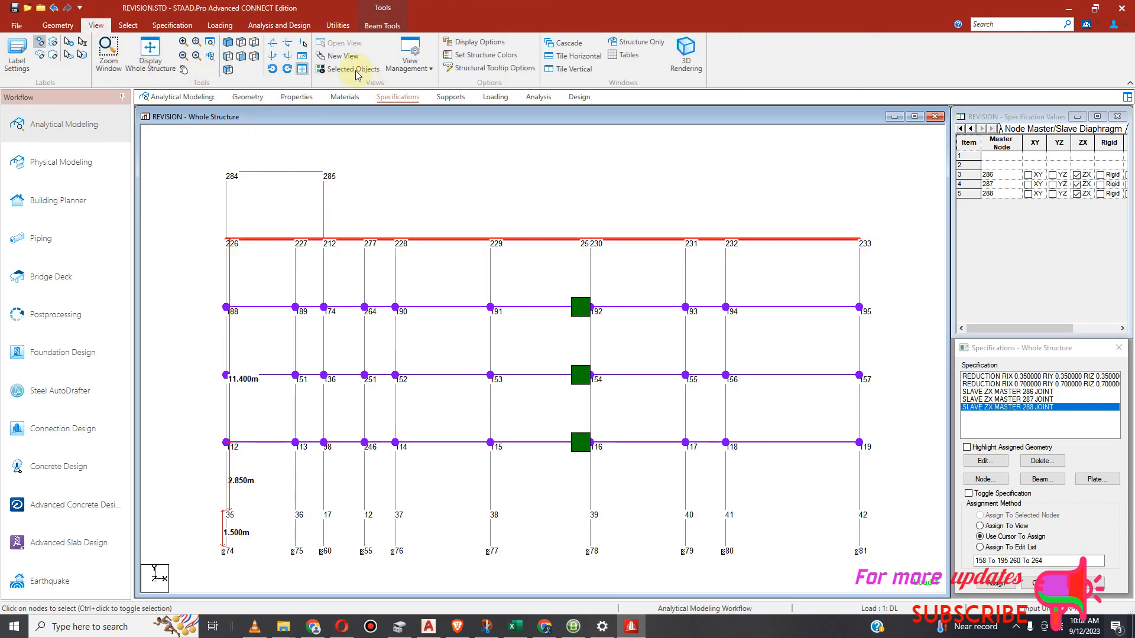
{"action": "left_click", "coordinate": [241, 42]}
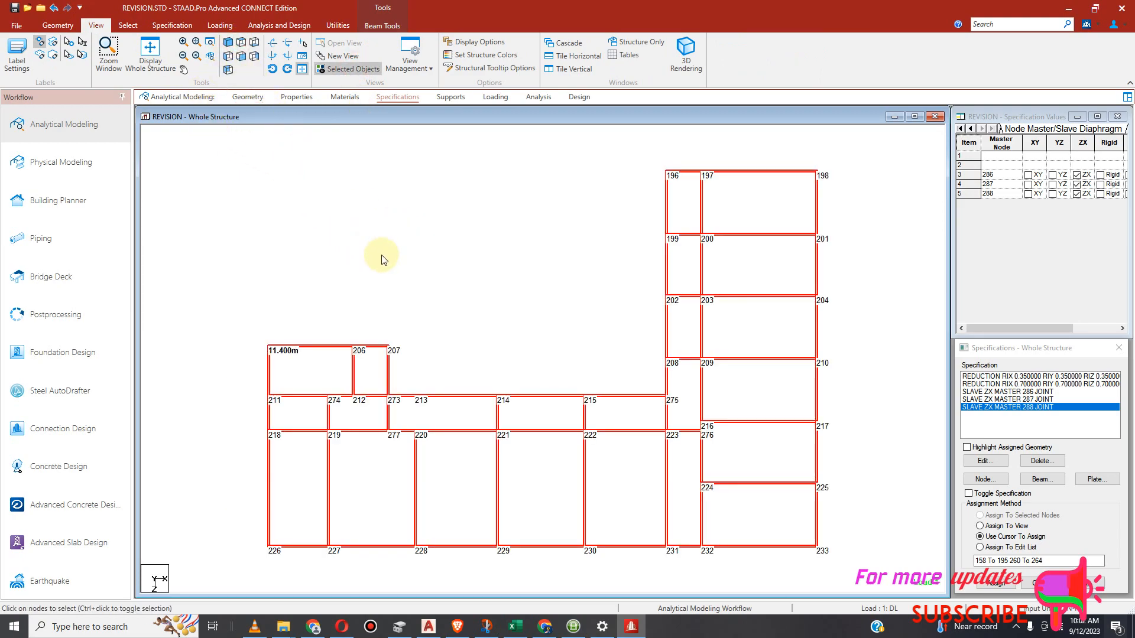
Add a master/slave specification with master node 289 slaved in the ZX direction instead of Rigid.
{"action": "left_click", "coordinate": [172, 25]}
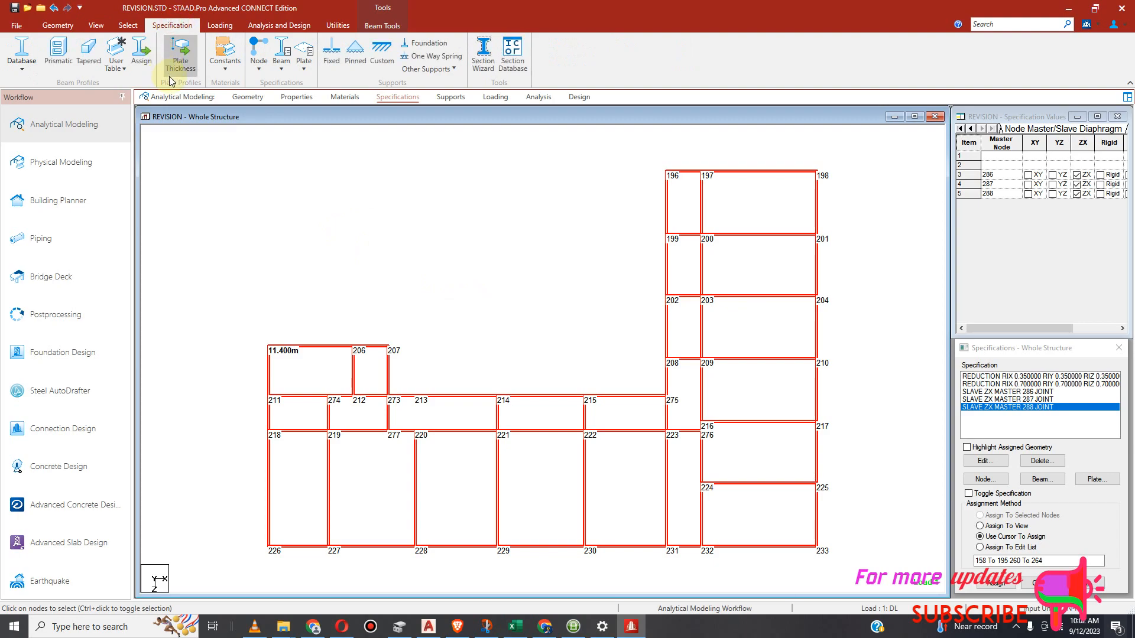
{"action": "left_click", "coordinate": [259, 59]}
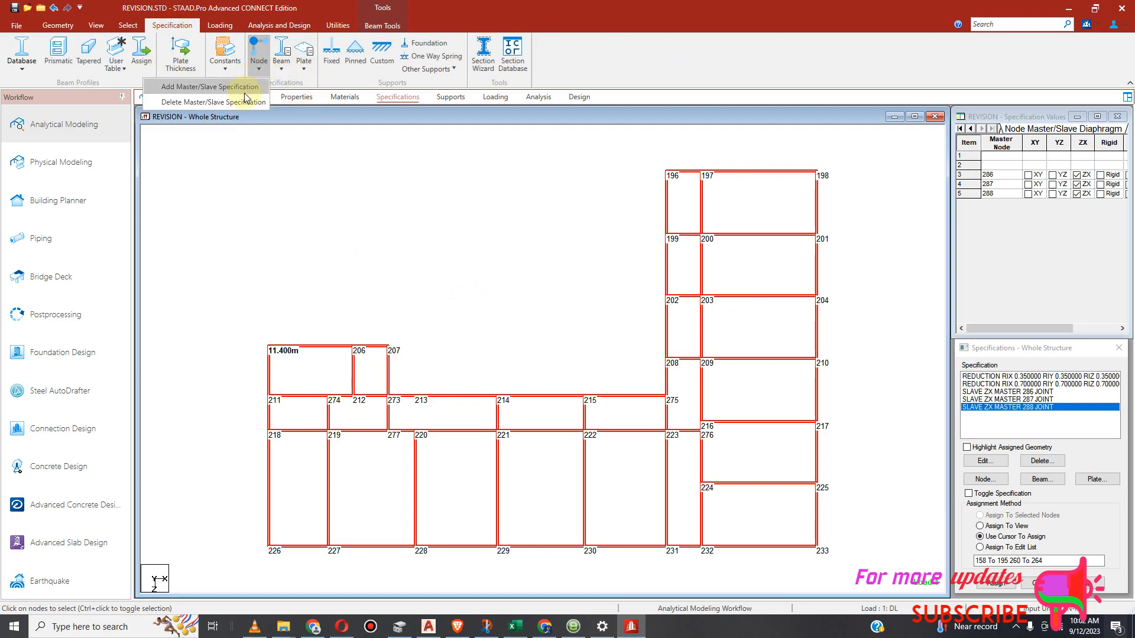
{"action": "left_click", "coordinate": [210, 86]}
{"action": "left_click", "coordinate": [463, 262]}
{"action": "left_click", "coordinate": [558, 228]}
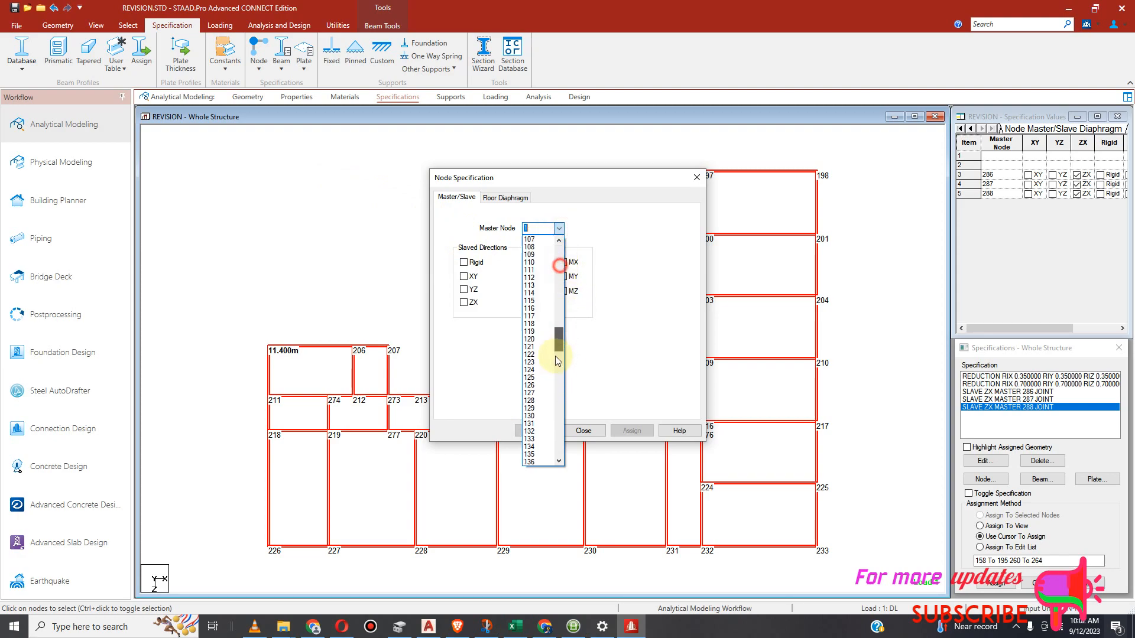
{"action": "left_click_drag", "start_coordinate": [558, 257], "coordinate": [549, 480]}
{"action": "left_click", "coordinate": [534, 462]}
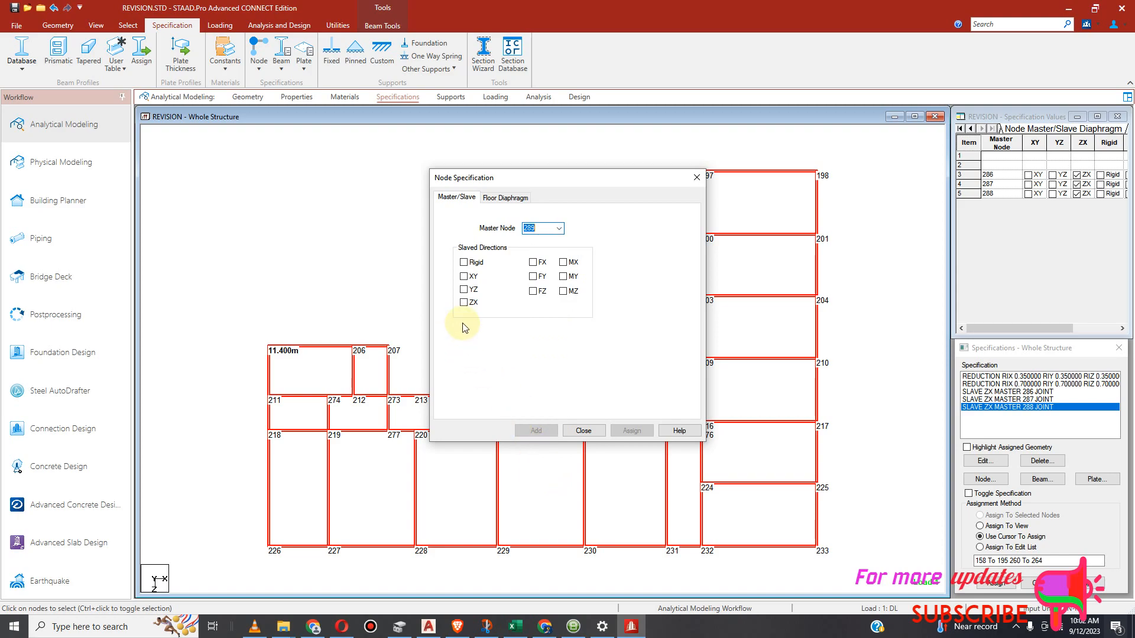
{"action": "left_click", "coordinate": [464, 303]}
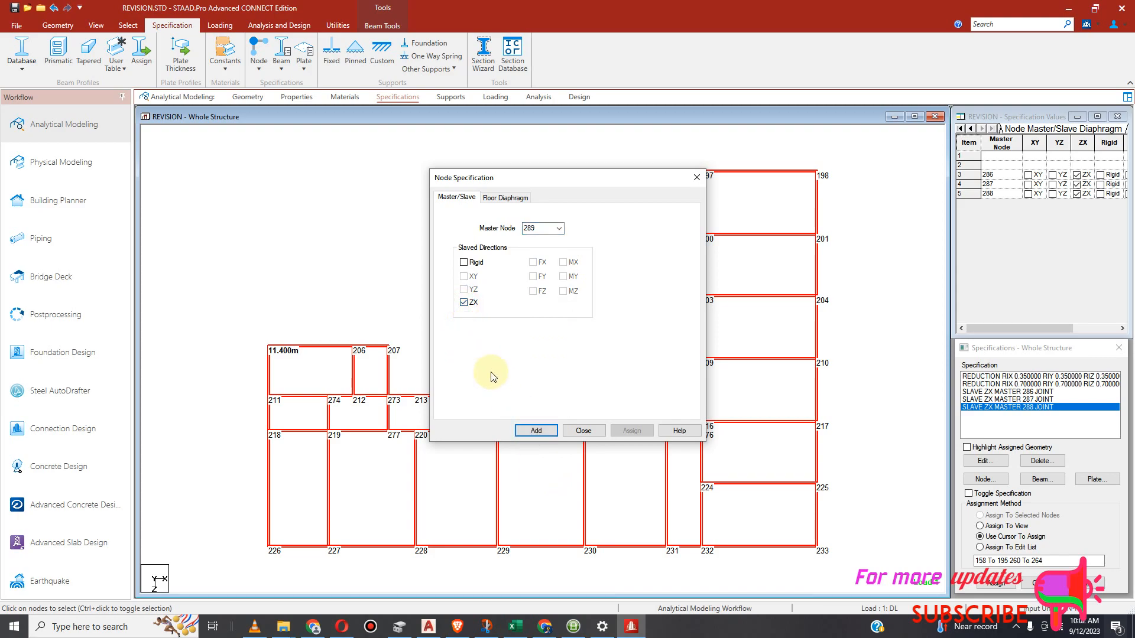
{"action": "left_click", "coordinate": [536, 431]}
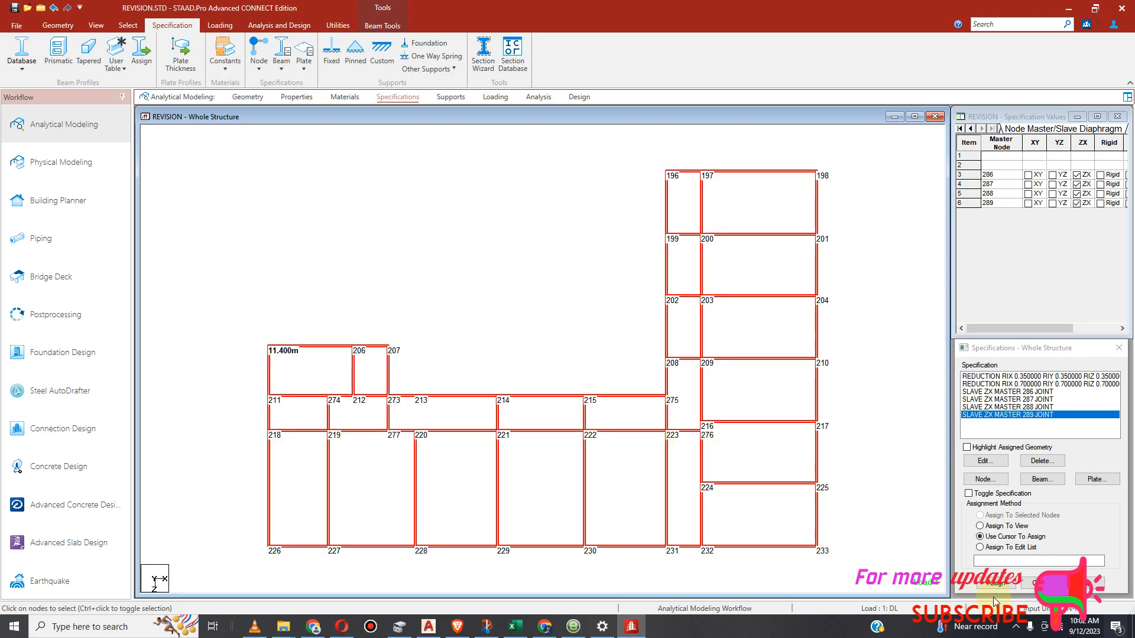
Select all nodes of the displayed floor, 196 to 233 and 273 to 277, and assign the master 289 ZX slave specification to them.
{"action": "left_click", "coordinate": [522, 332]}
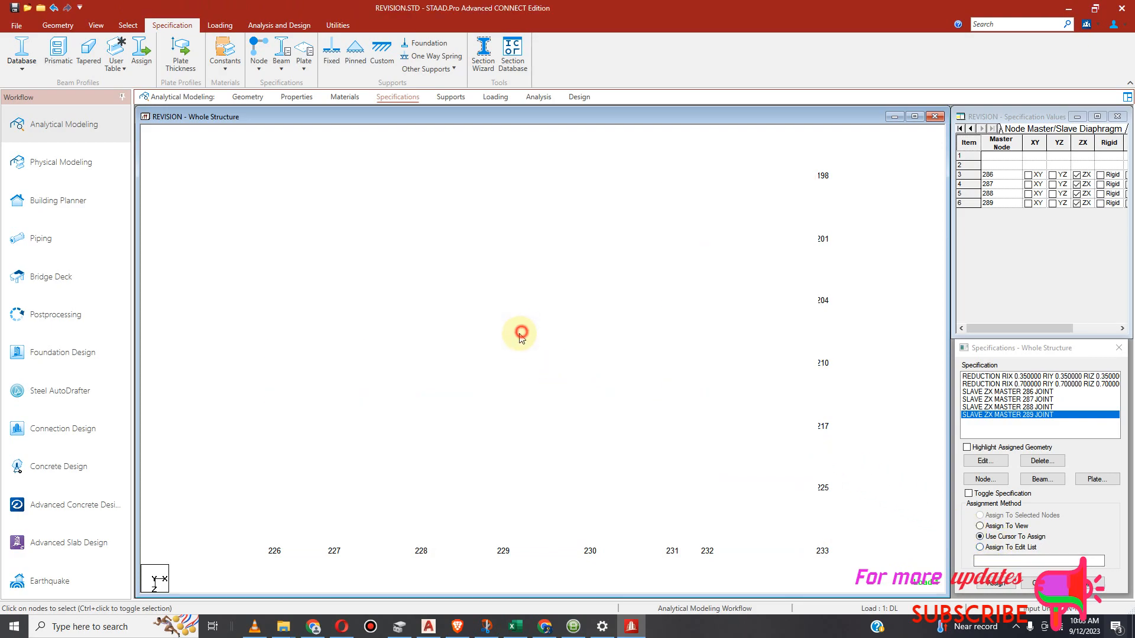
{"action": "left_click", "coordinate": [128, 25]}
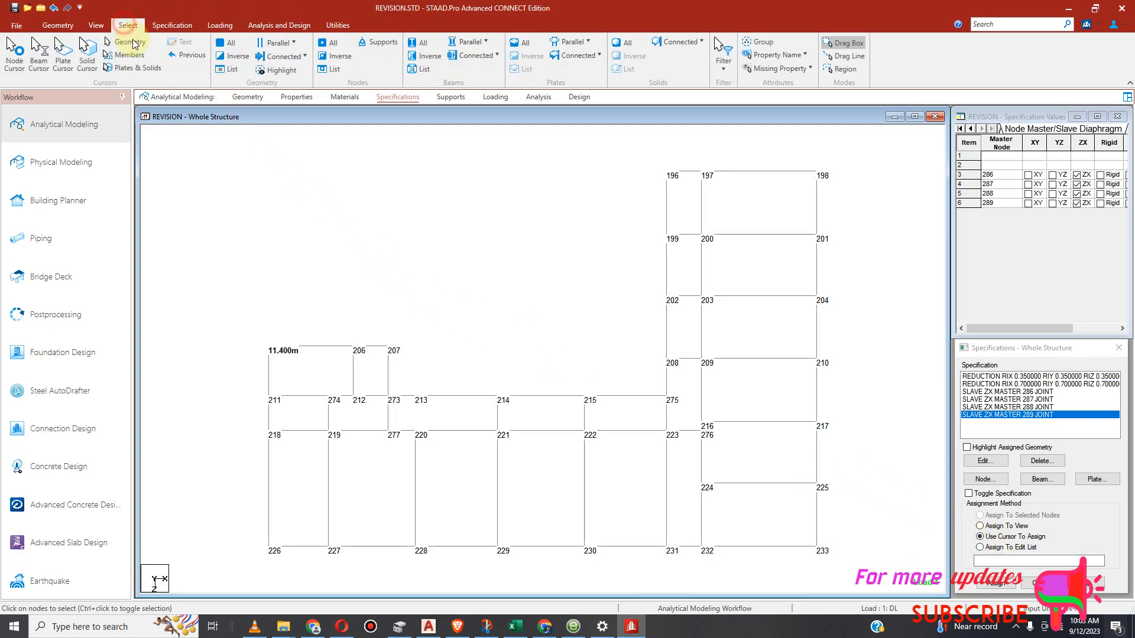
{"action": "left_click", "coordinate": [14, 53]}
{"action": "left_click_drag", "start_coordinate": [202, 126], "coordinate": [580, 551]}
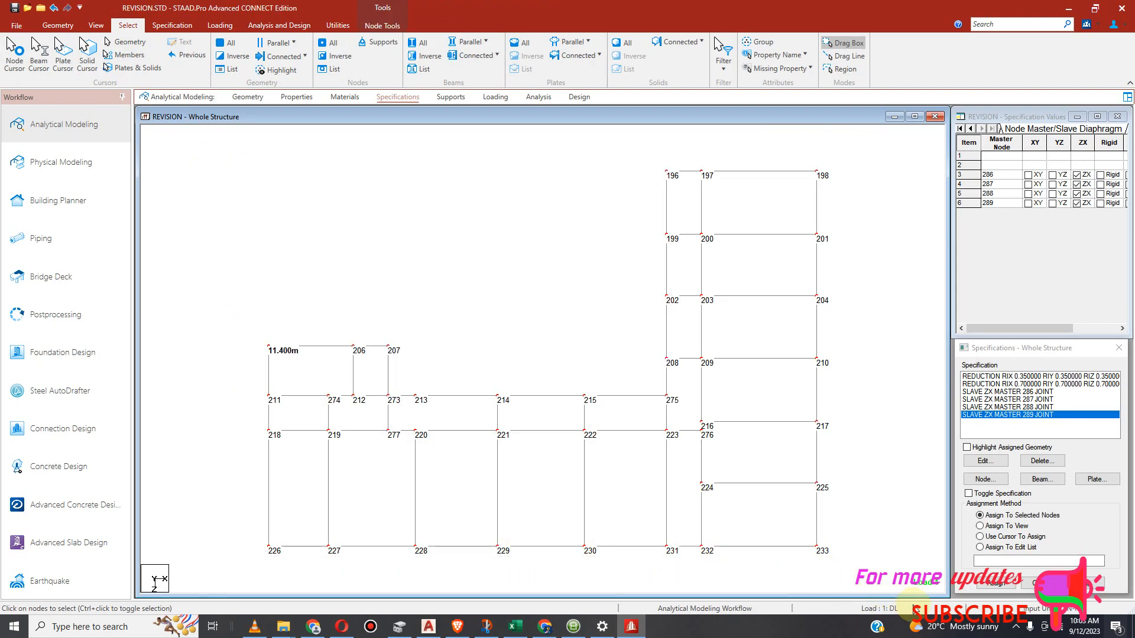
{"action": "left_click", "coordinate": [998, 583]}
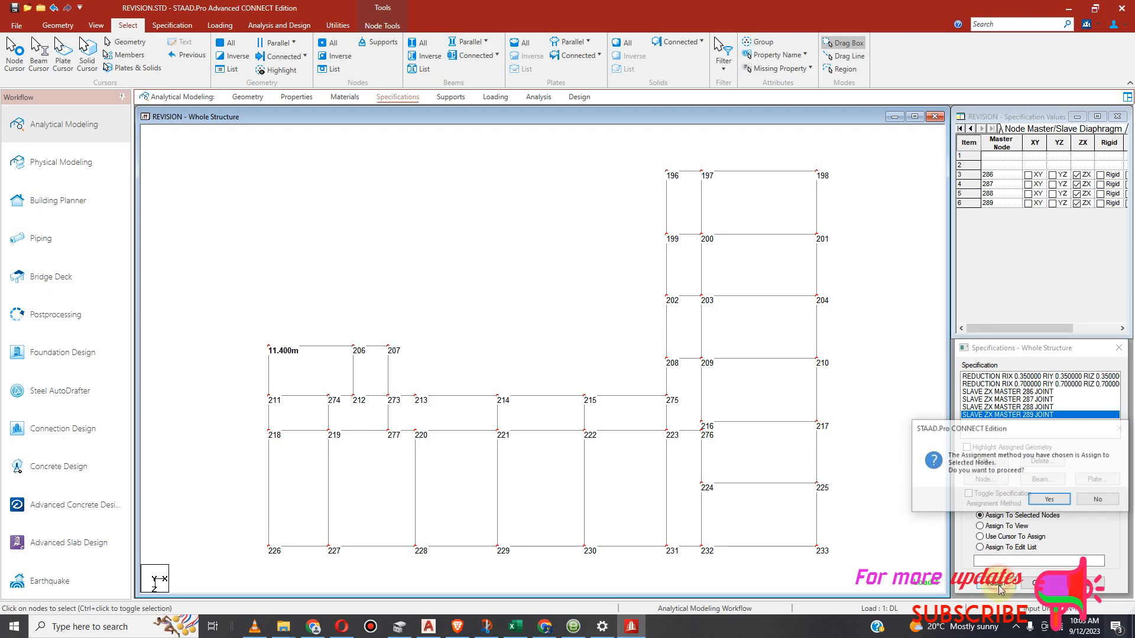
{"action": "left_click", "coordinate": [1040, 509]}
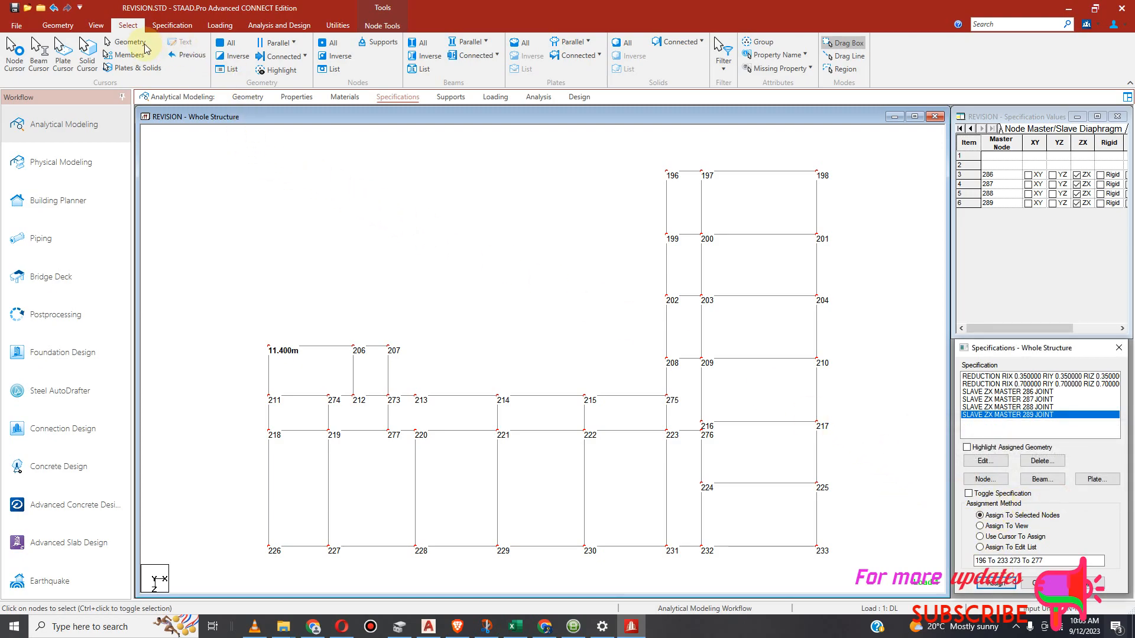
Display the whole structure with the slave links of all four master nodes and save the model.
{"action": "left_click", "coordinate": [96, 25]}
{"action": "left_click", "coordinate": [150, 55]}
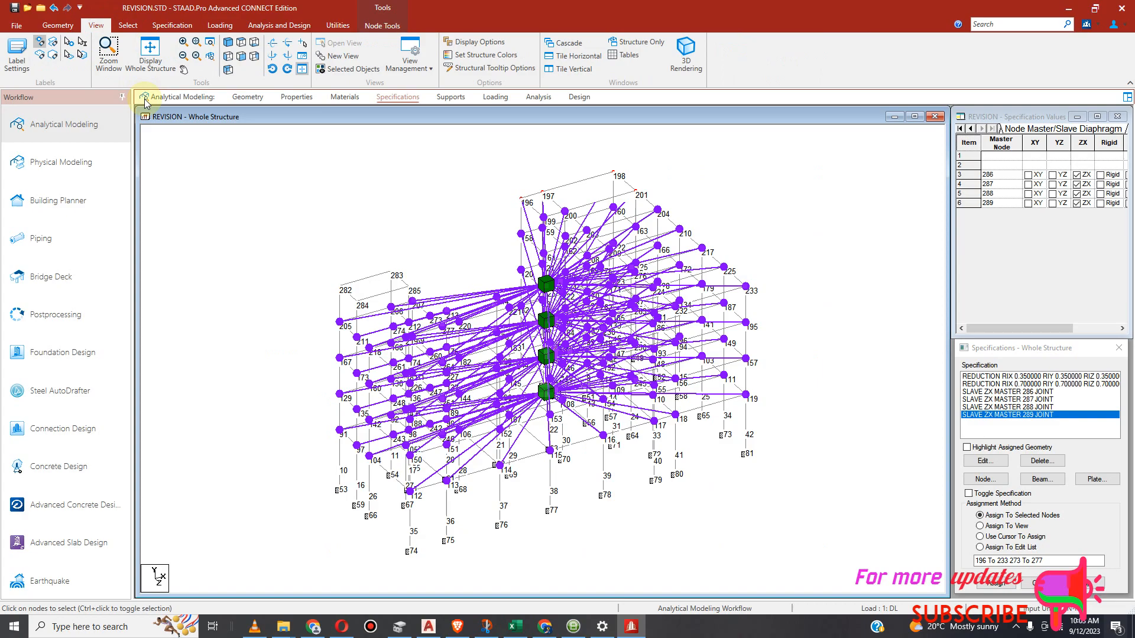
{"action": "scroll", "coordinate": [550, 443], "scroll_direction": "up", "scroll_amount": 2}
{"action": "scroll", "coordinate": [552, 446], "scroll_direction": "down", "scroll_amount": 1}
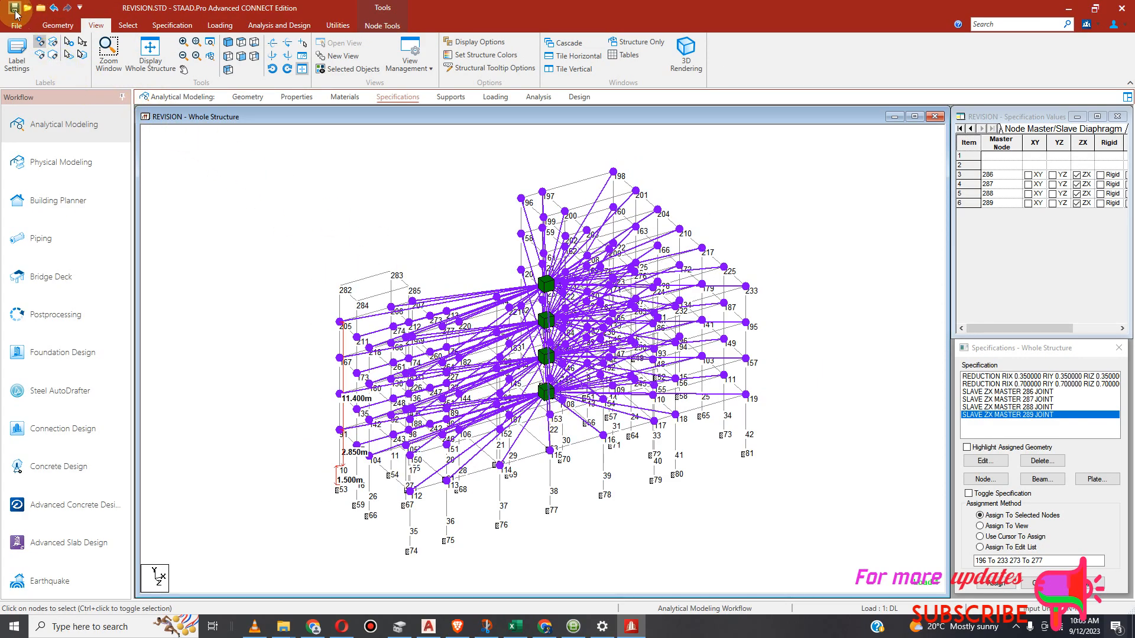
{"action": "left_click", "coordinate": [15, 12]}
{"action": "left_click", "coordinate": [561, 374]}
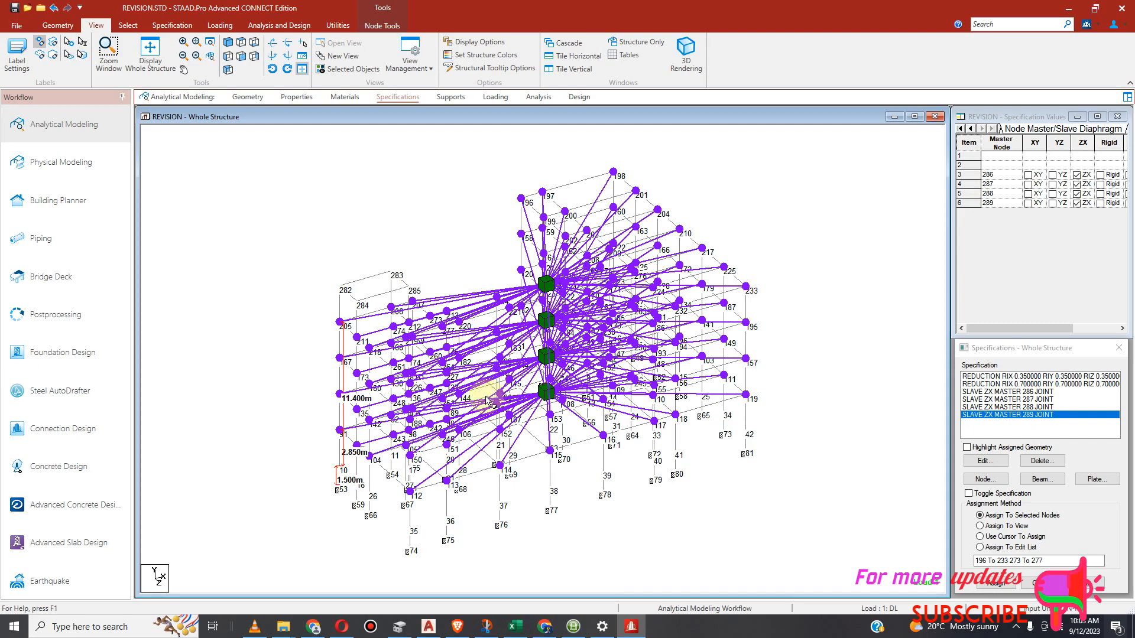
{"action": "mouse_move", "coordinate": [461, 400]}
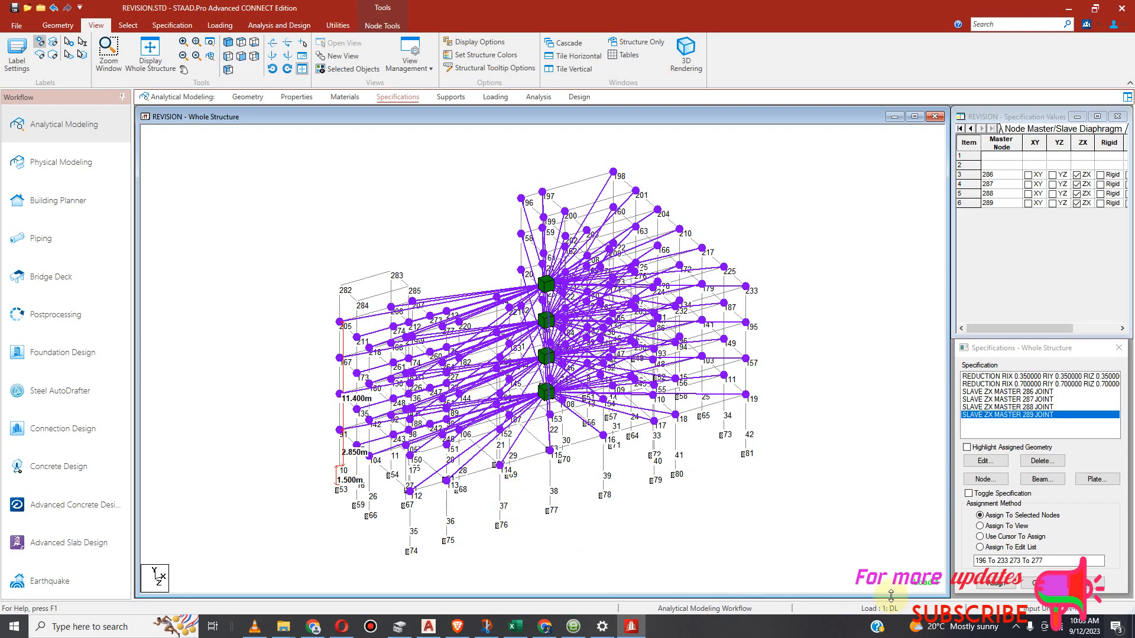
{"action": "left_click", "coordinate": [1016, 627]}
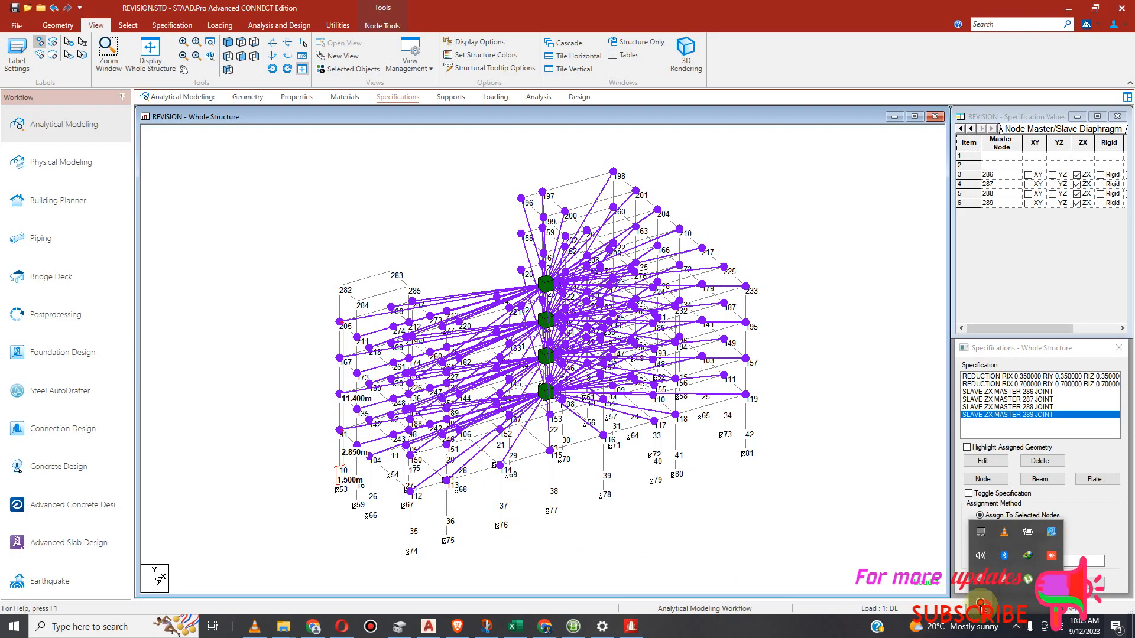